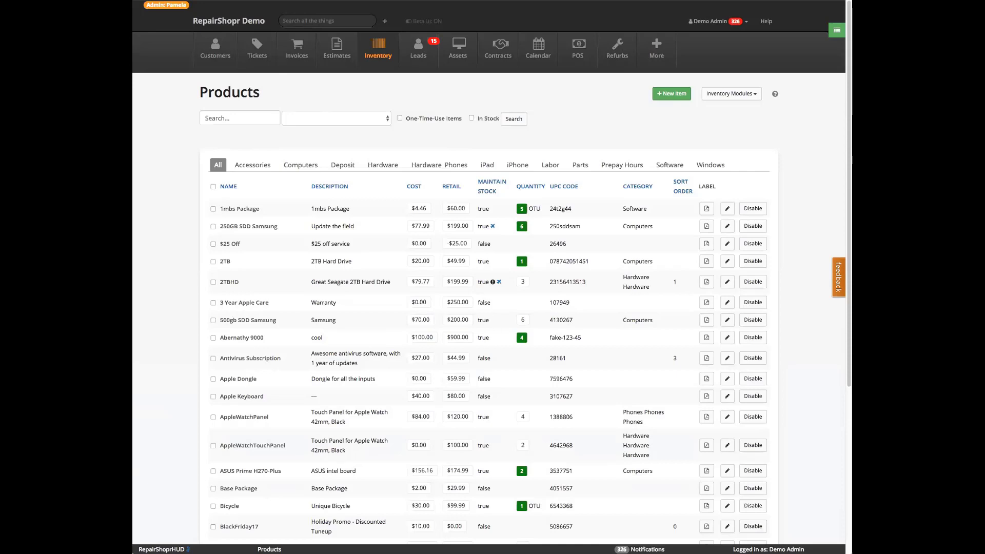
- Open the 1mbs Package product to view its stock options, and return to the product list
drag(501, 136, 251, 184)
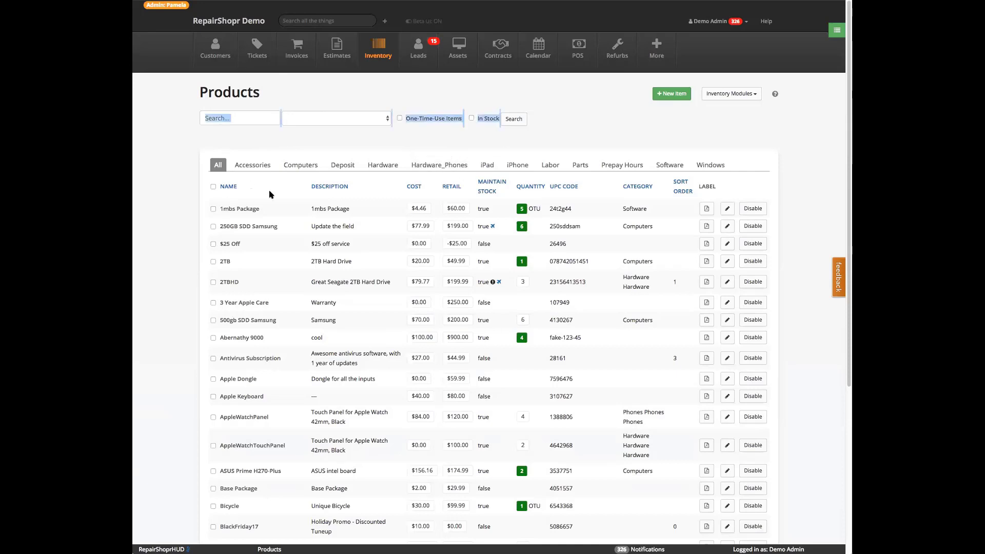
click(244, 208)
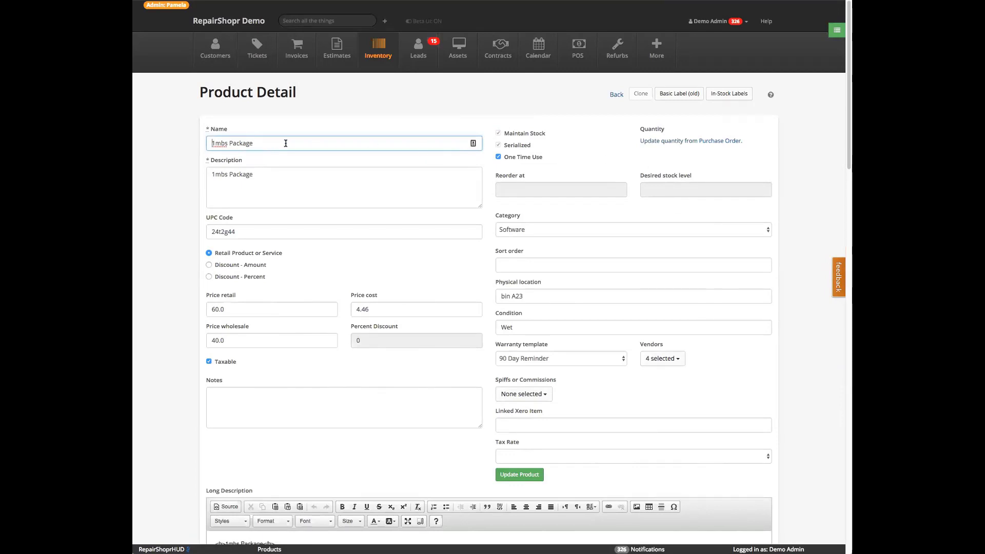
mouse_move(551, 156)
click(375, 59)
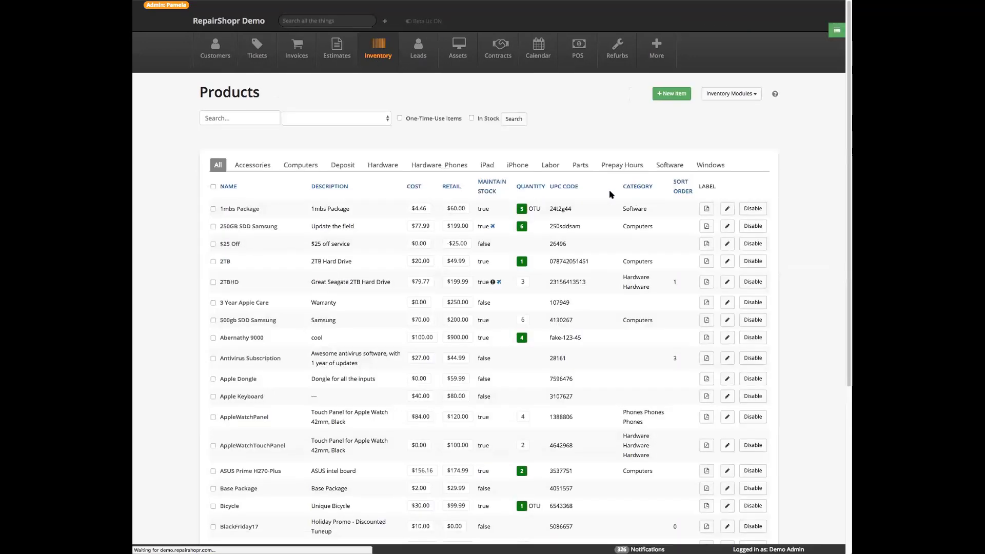
- Open the 250GB SDD Samsung product and examine its instances, purchase orders and change history
click(225, 226)
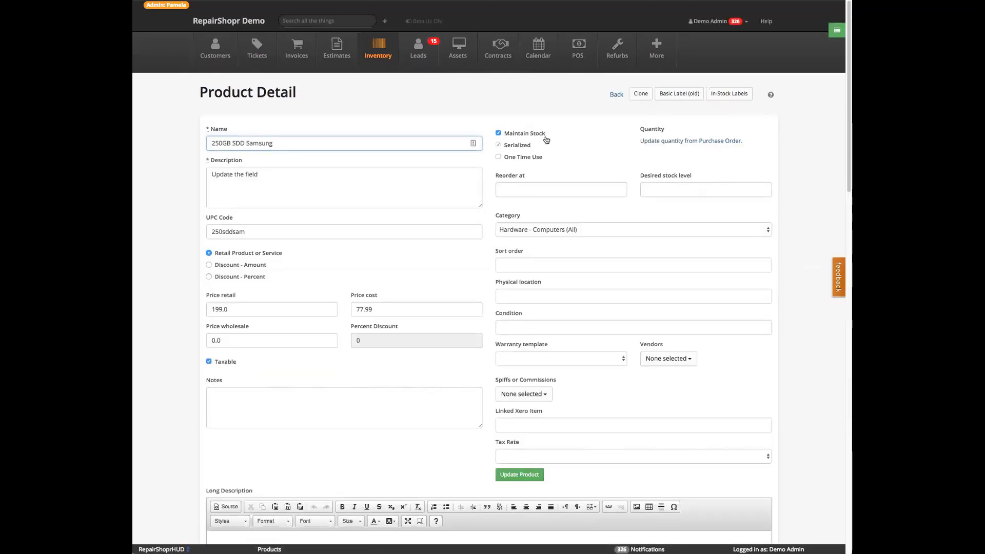
scroll(662, 322, down, 10)
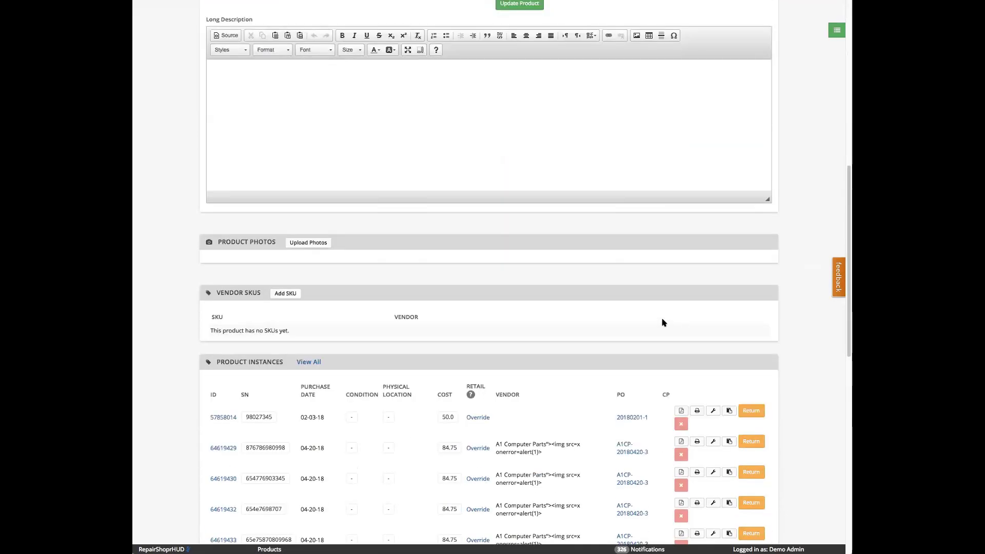
scroll(677, 318, down, 2)
scroll(635, 372, down, 7)
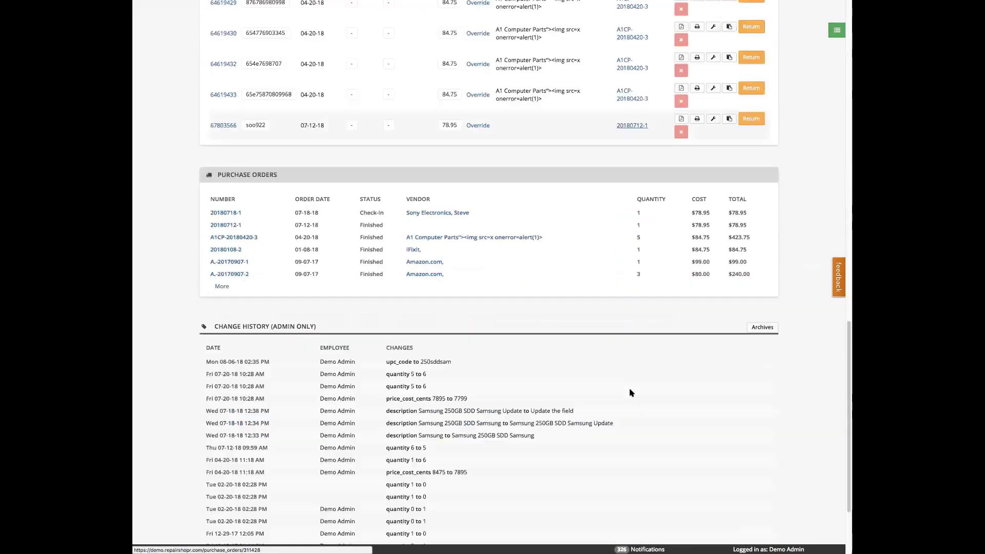
scroll(631, 392, up, 8)
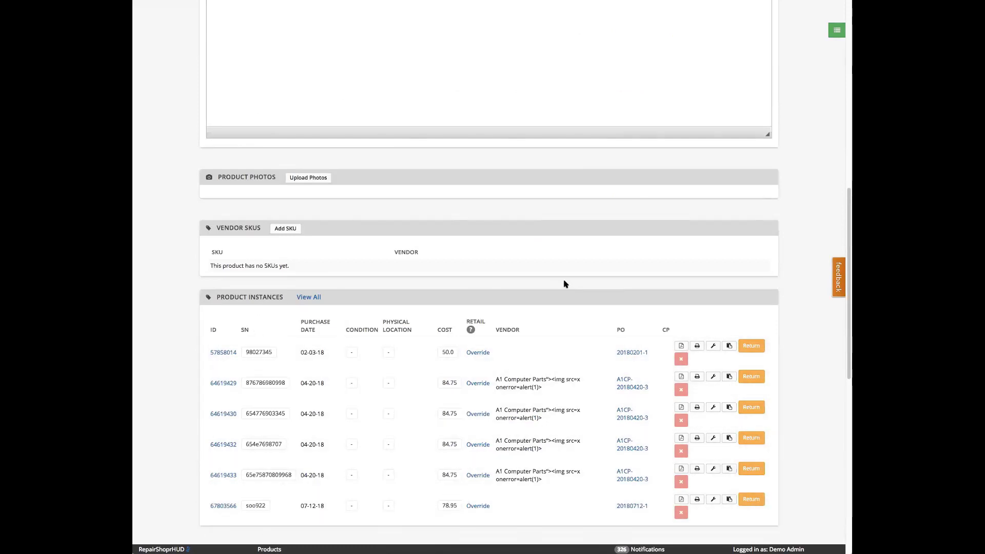
scroll(563, 283, up, 12)
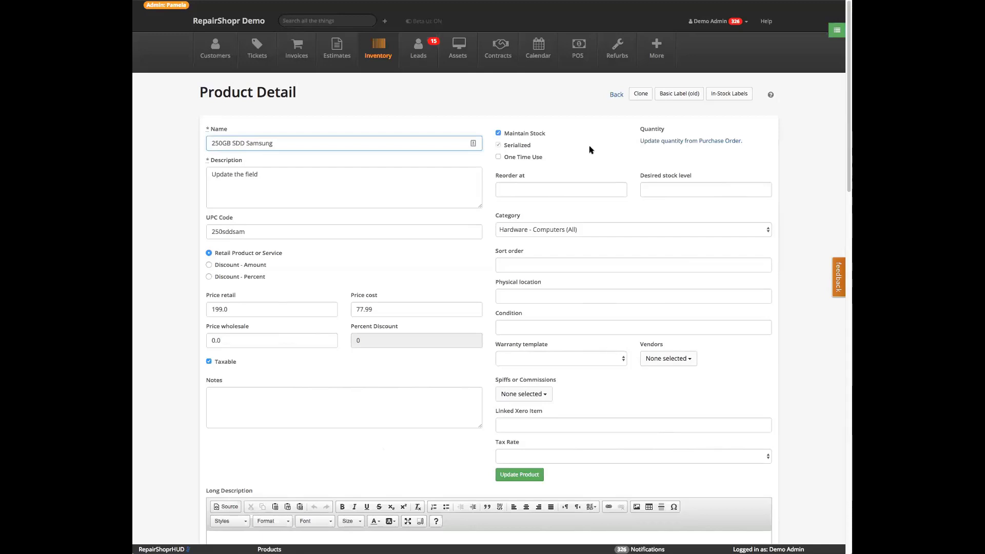
- Check the product's retail and cost price fields, and return to the product list
double_click(318, 307)
click(414, 310)
double_click(380, 310)
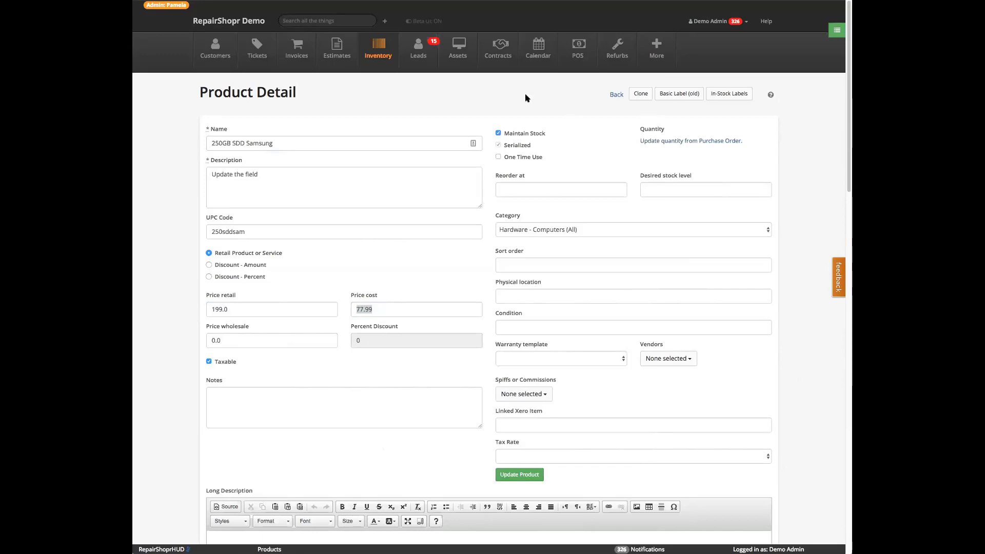
click(668, 97)
click(373, 52)
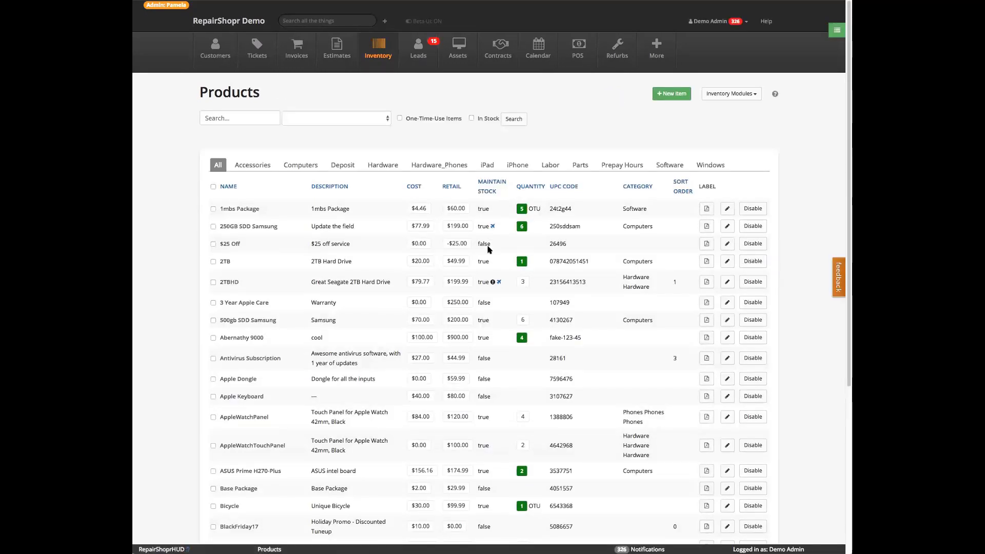
- Show the products in the Accessories category, and switch the list to the Computers category
click(253, 164)
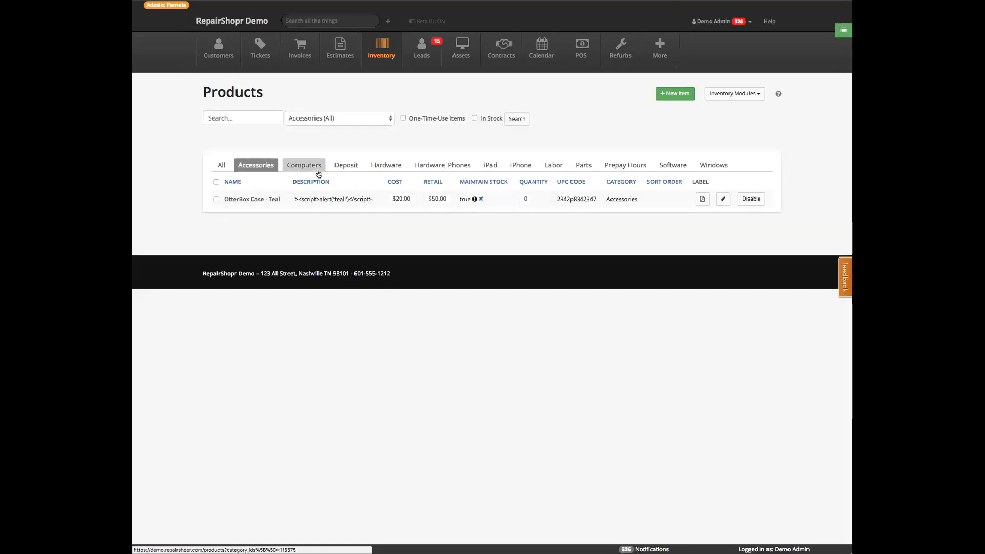
click(303, 165)
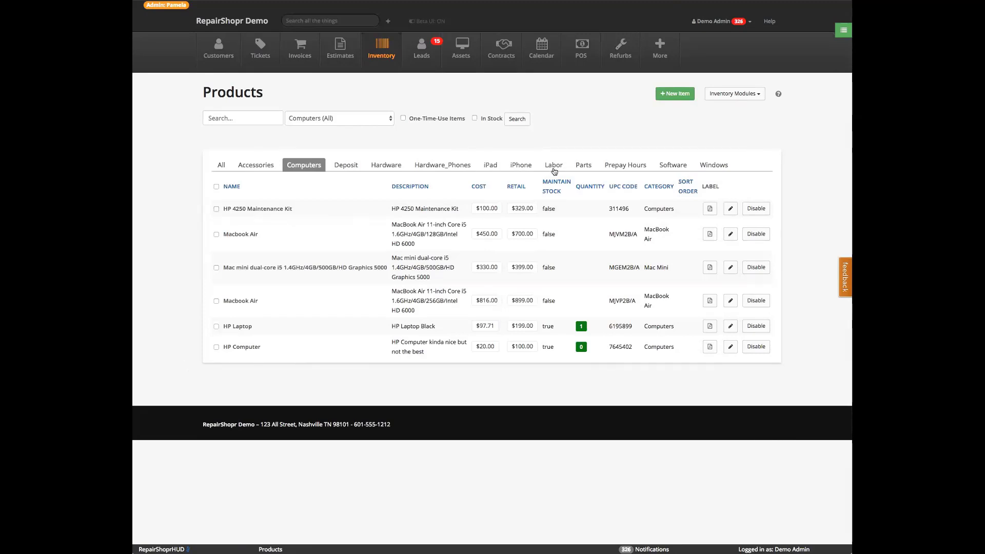
- Search the Computers category for "macbook" and choose the Macbook Air suggestion
click(326, 122)
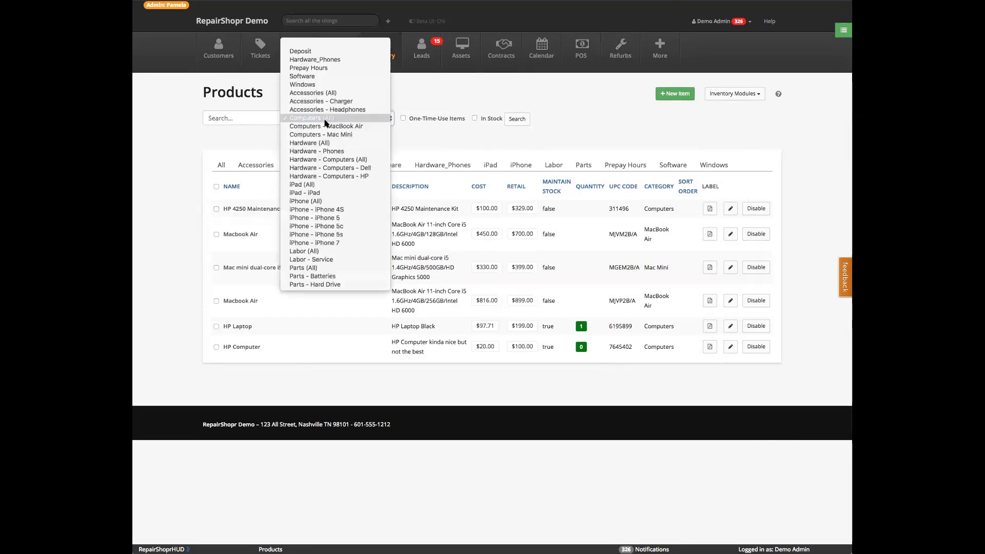
click(272, 115)
click(215, 117)
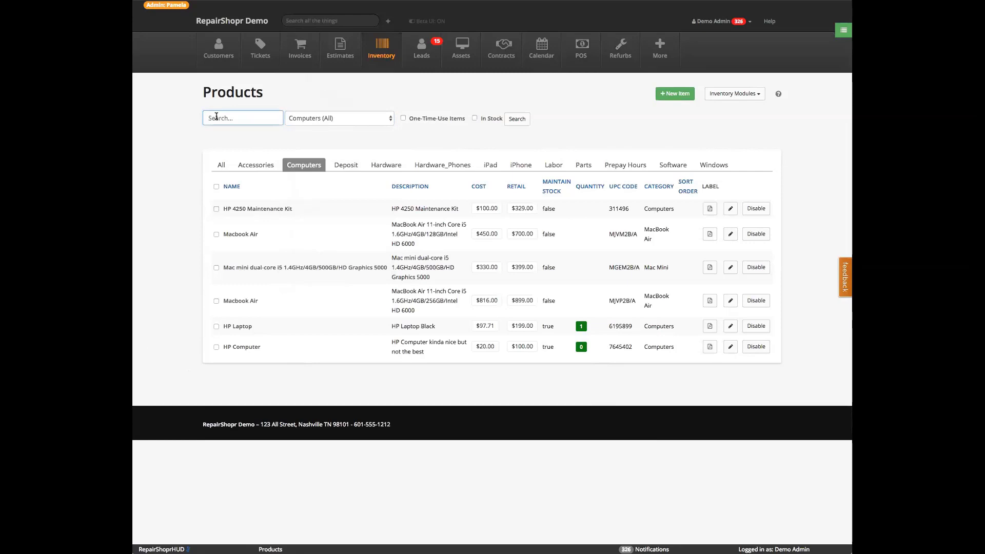
text(macbook)
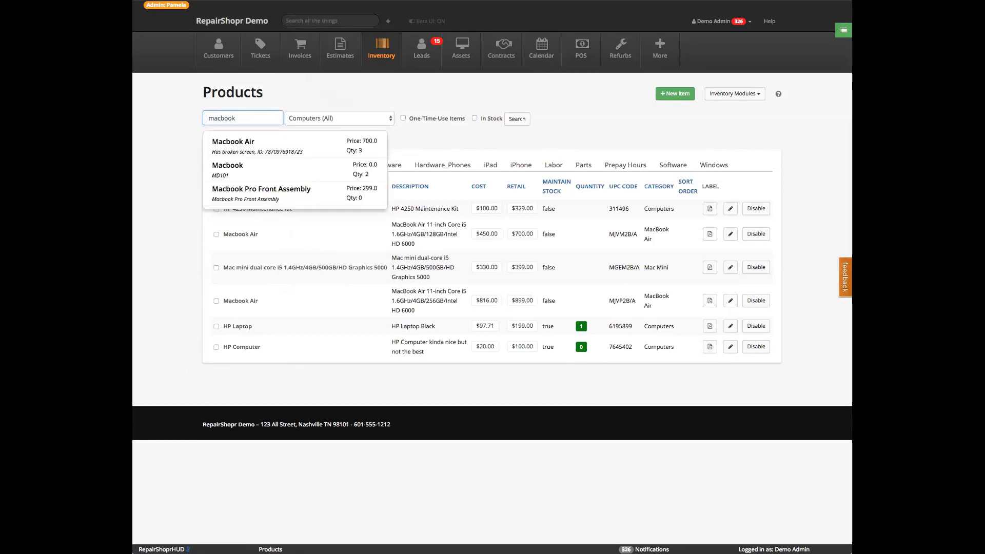
click(260, 153)
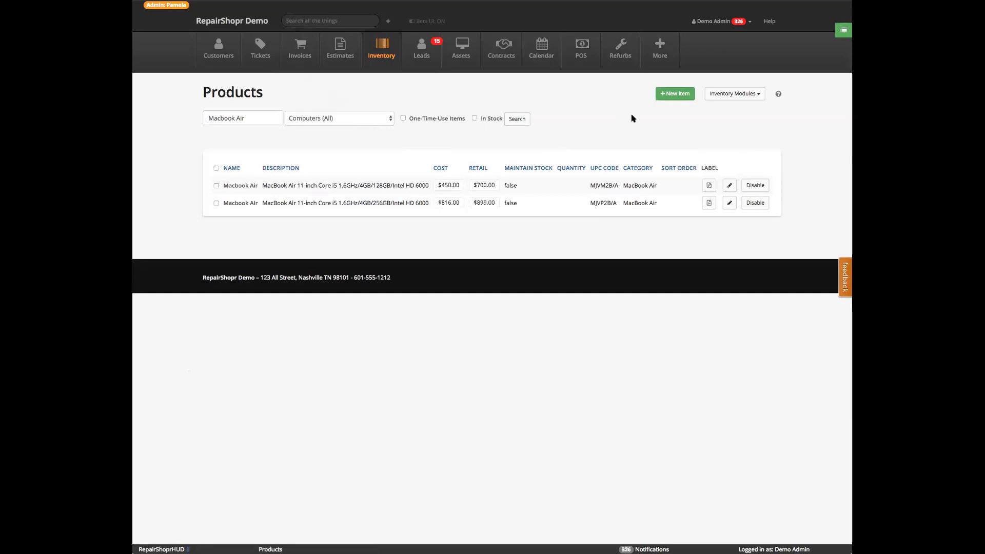
click(748, 96)
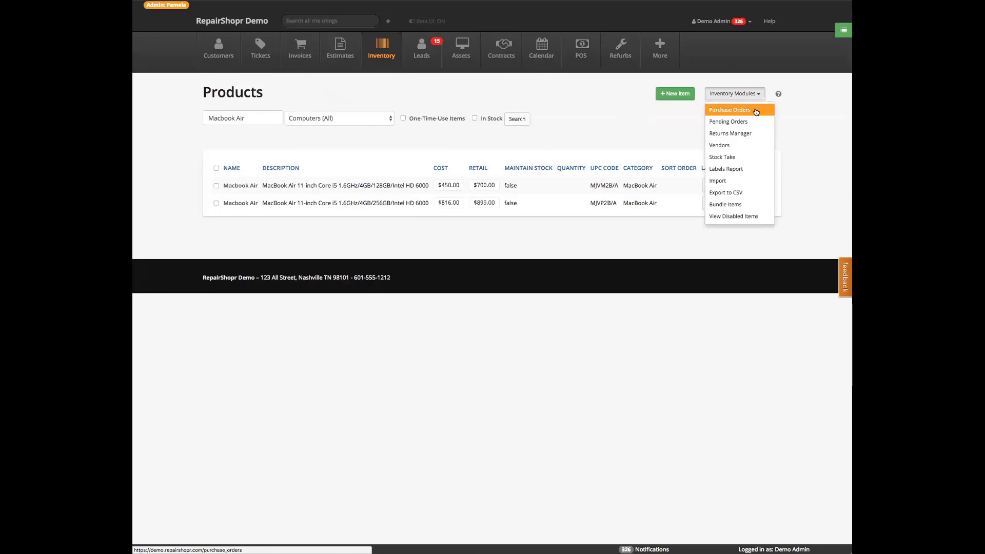
click(595, 139)
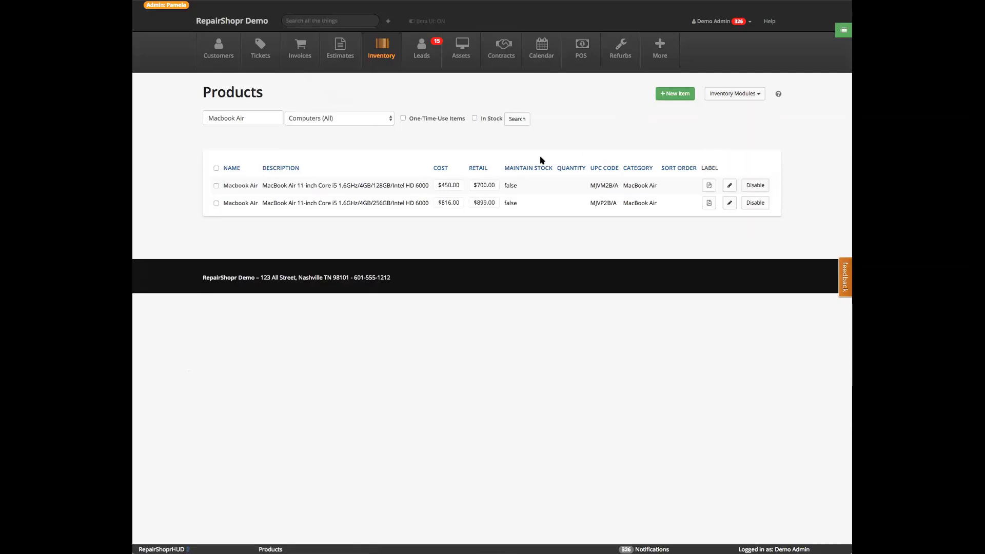
- Turn on Maintain Stock for the 128GB Macbook Air, and return to the product list without saving
click(225, 188)
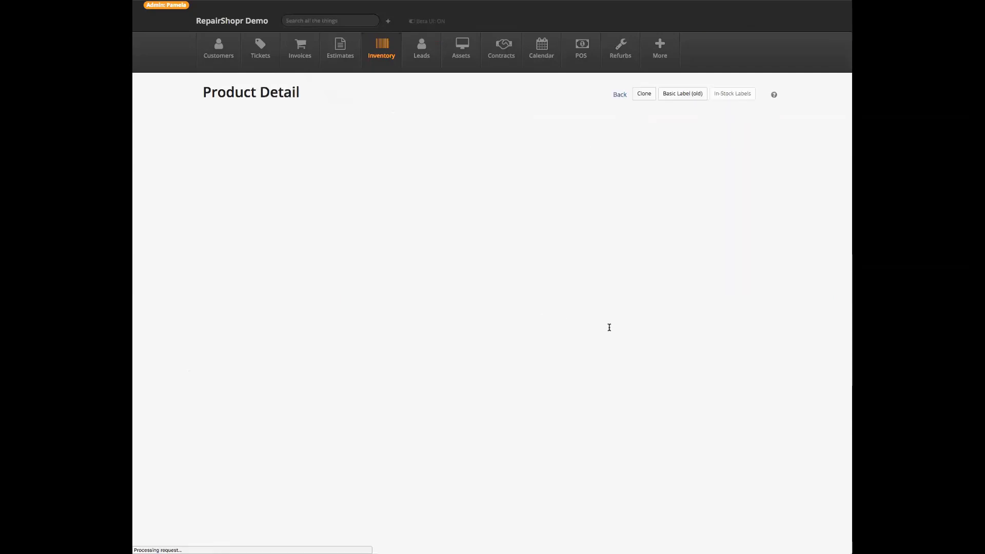
click(498, 133)
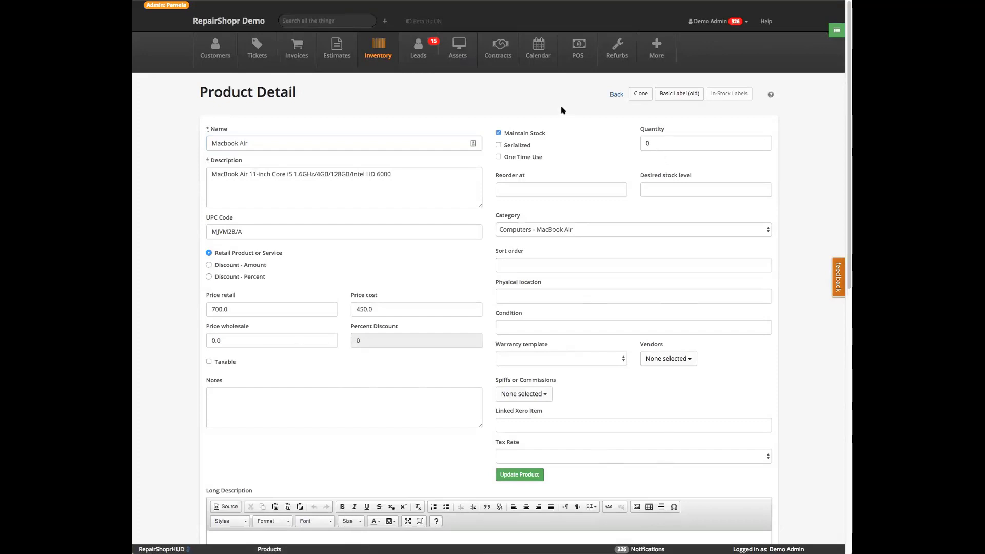
click(616, 94)
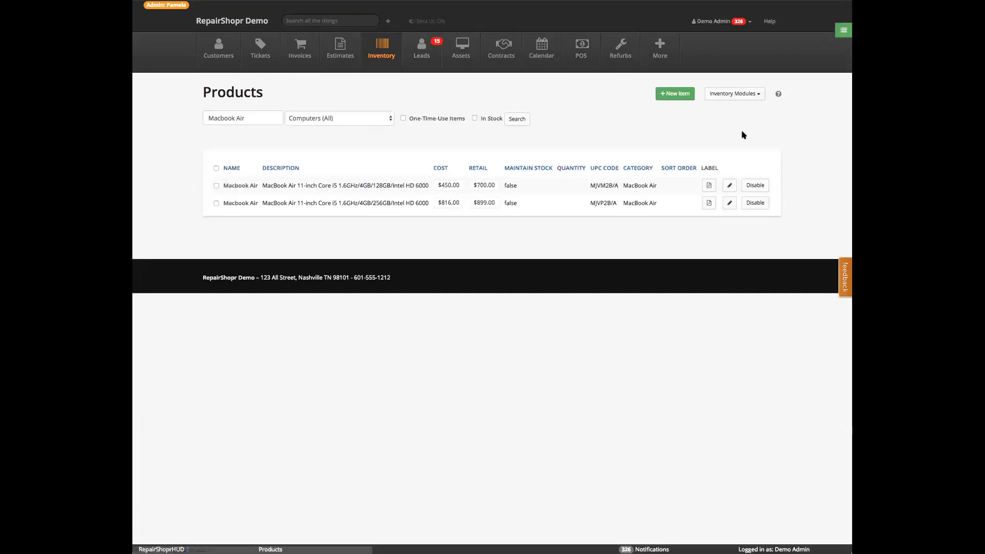
click(739, 94)
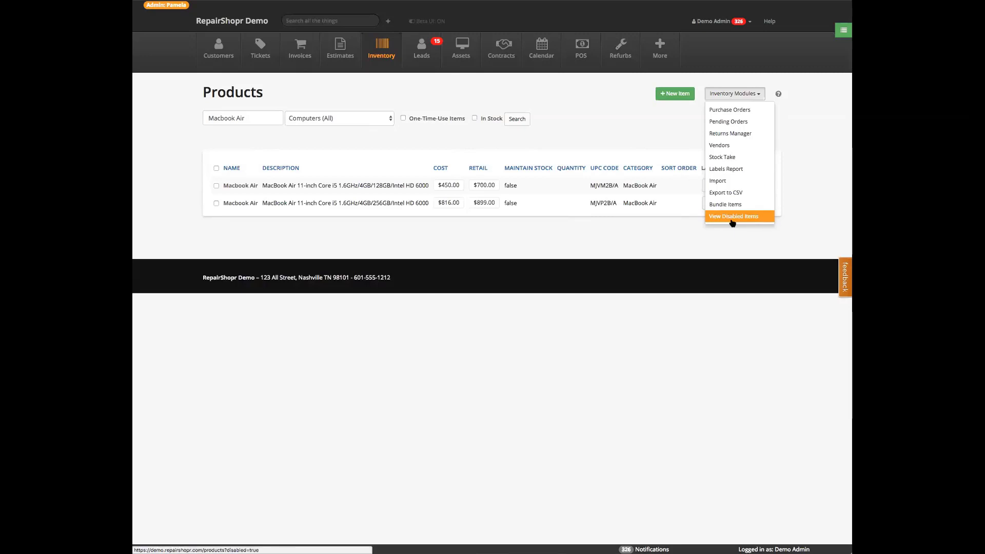
click(690, 233)
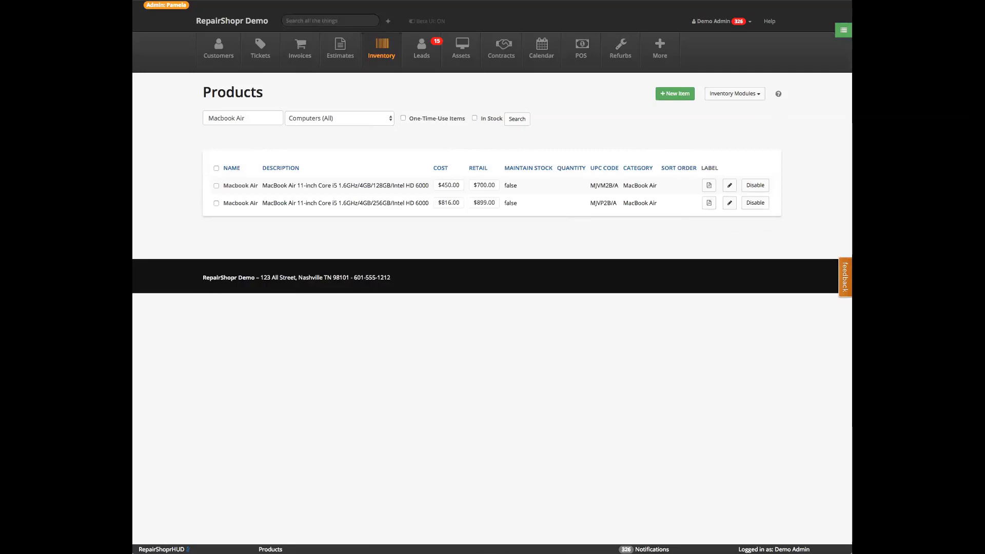
- Open the Inventory Settings and examine the options, including the advanced ones and the category editor
click(718, 23)
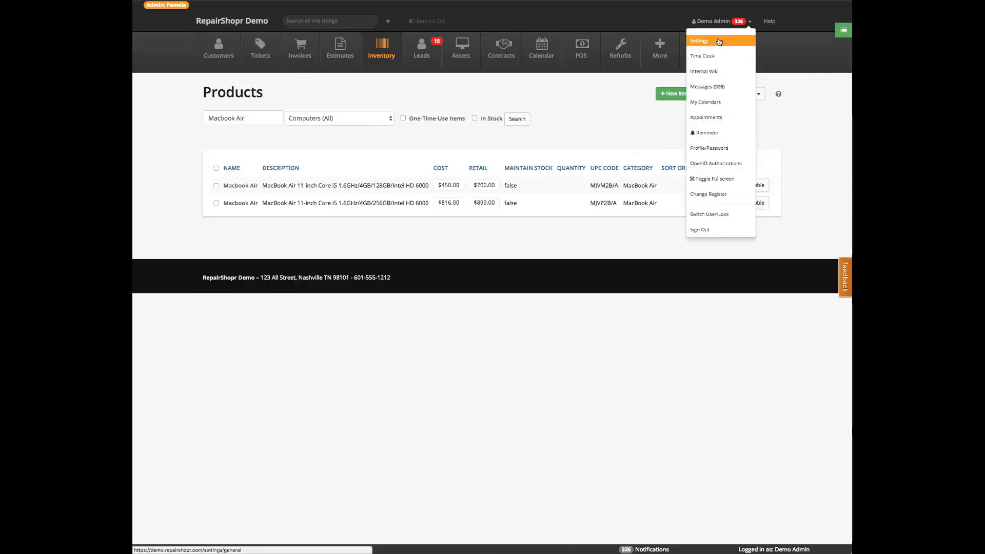
click(718, 41)
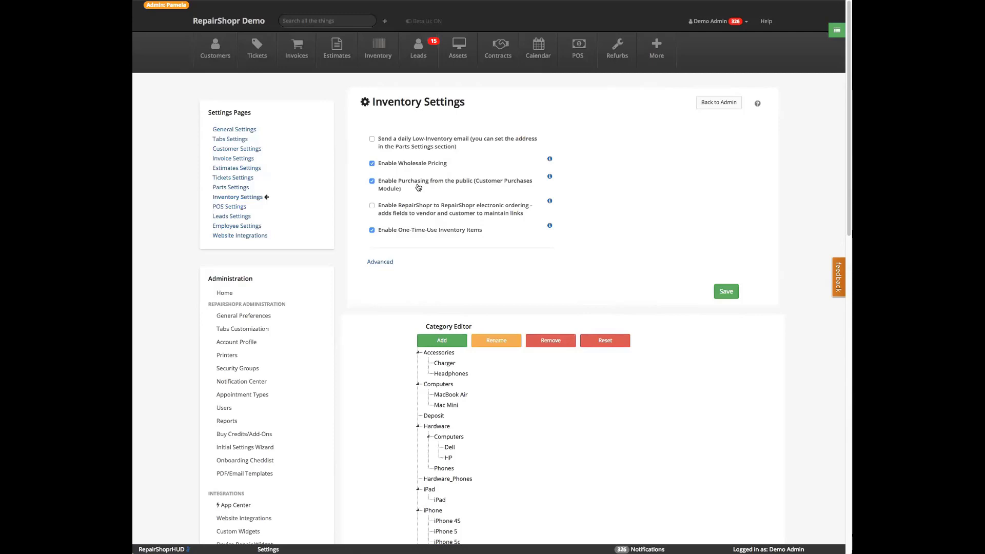
click(373, 262)
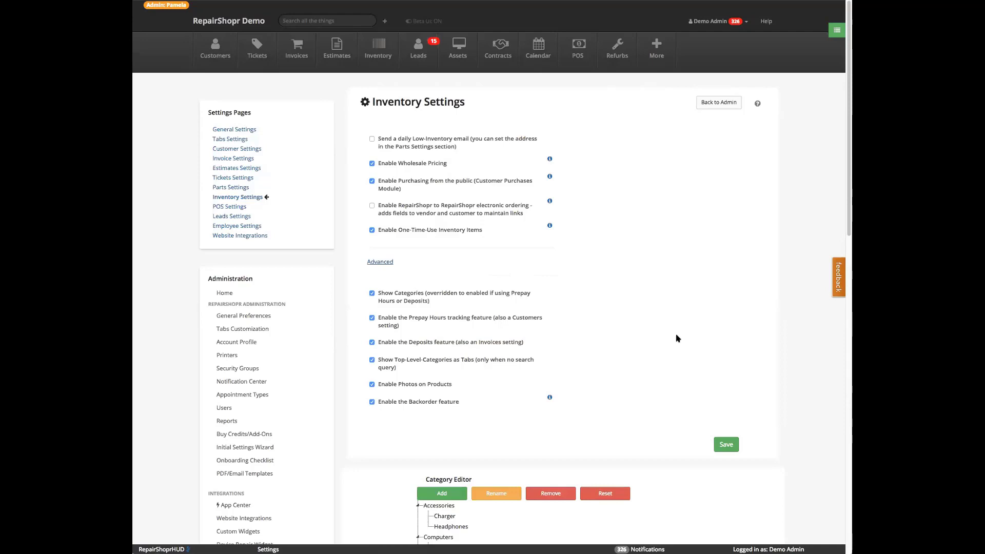
scroll(675, 339, down, 5)
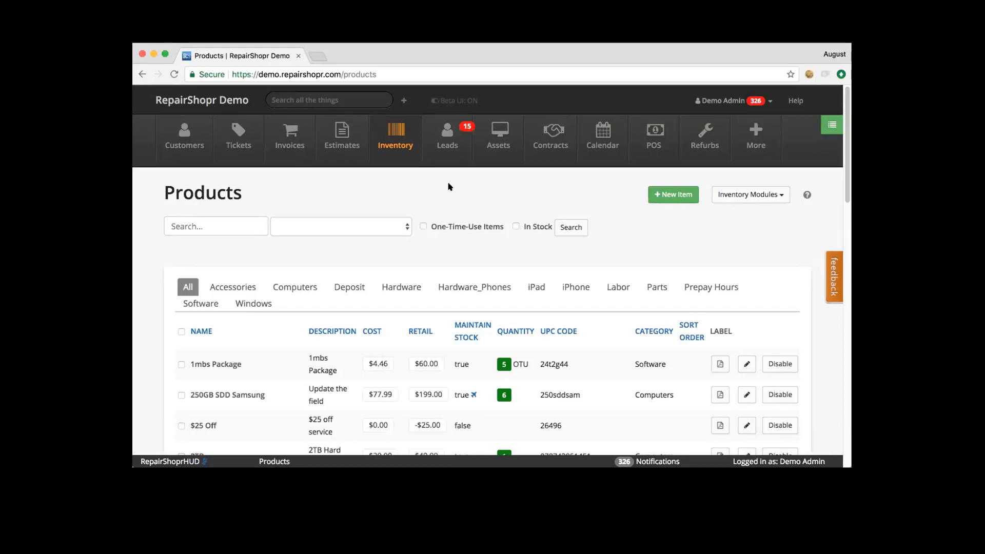
- Open the Sony Electronics purchase order dated 07-18-18 and examine its order details and line items
click(734, 198)
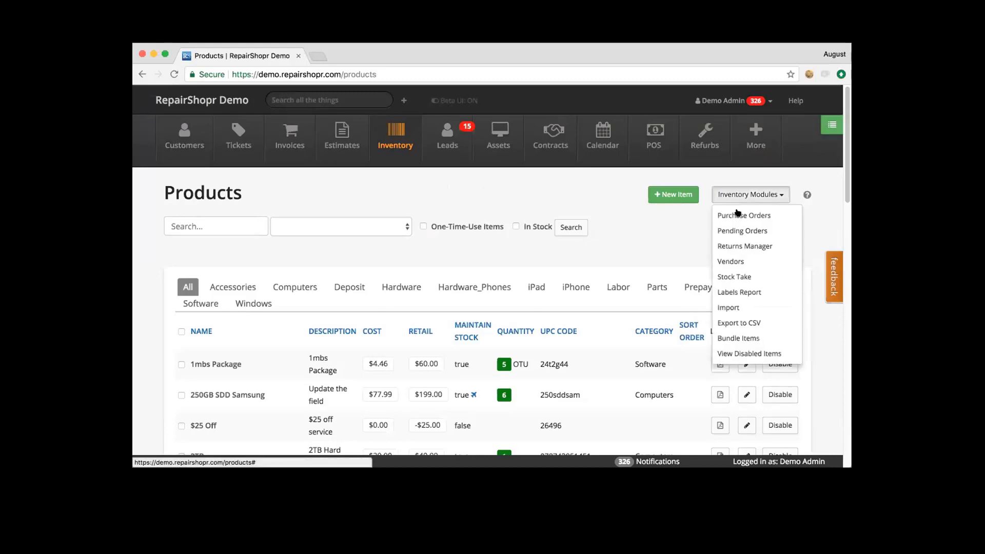
click(737, 214)
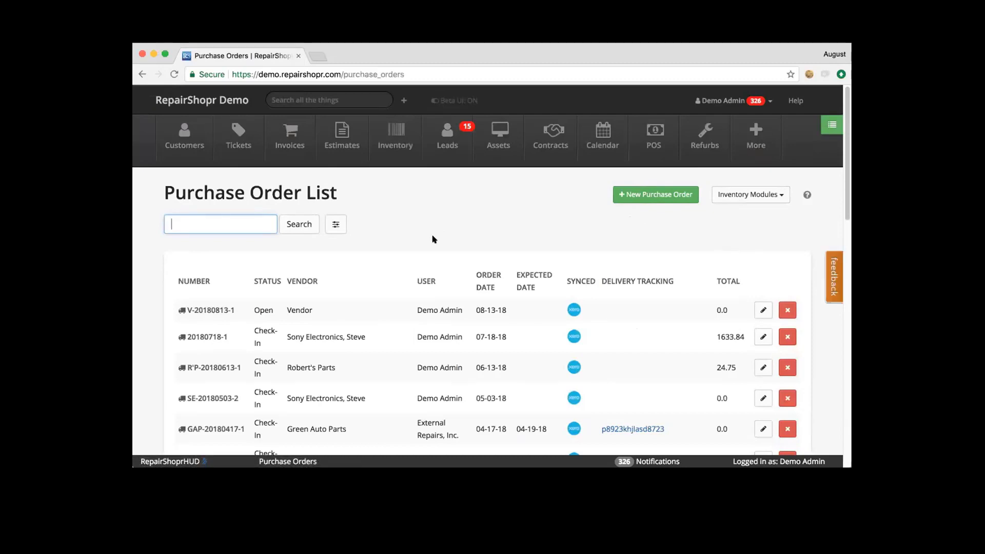
scroll(400, 165, down, 4)
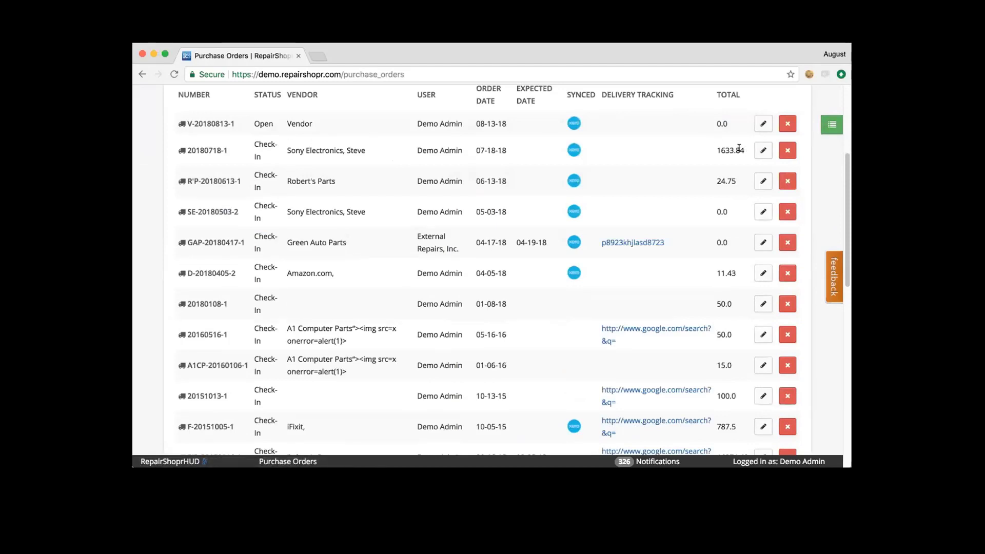
click(756, 151)
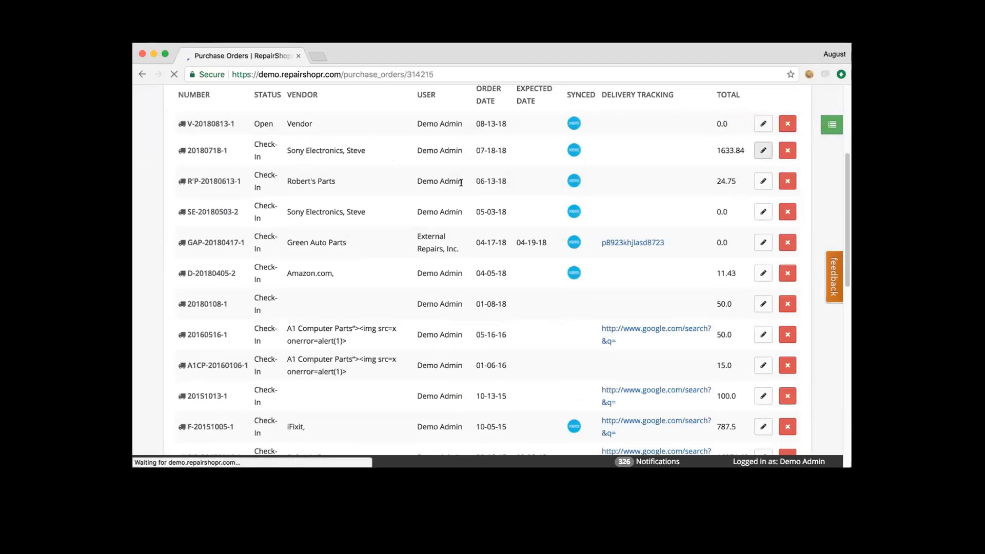
scroll(464, 211, down, 1)
scroll(464, 212, down, 5)
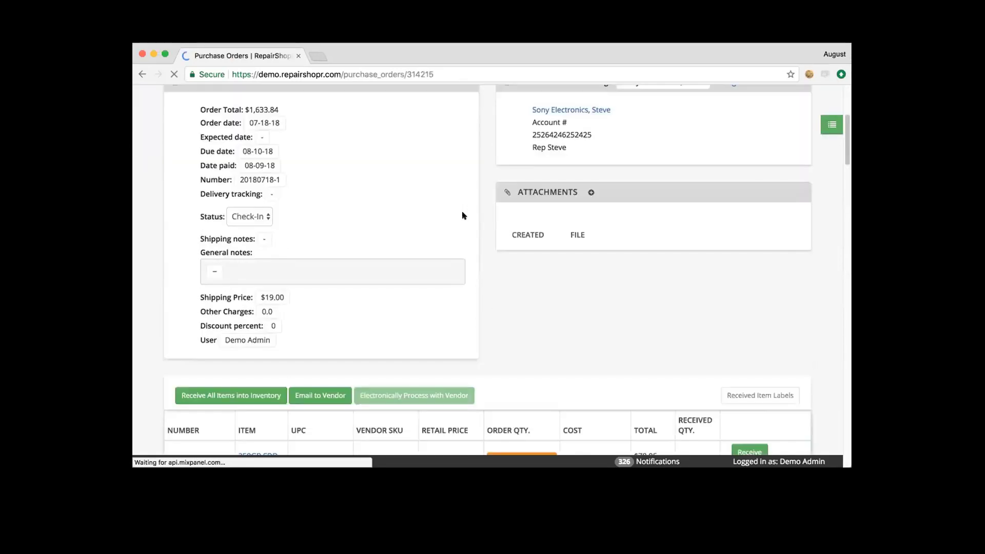
scroll(438, 233, down, 10)
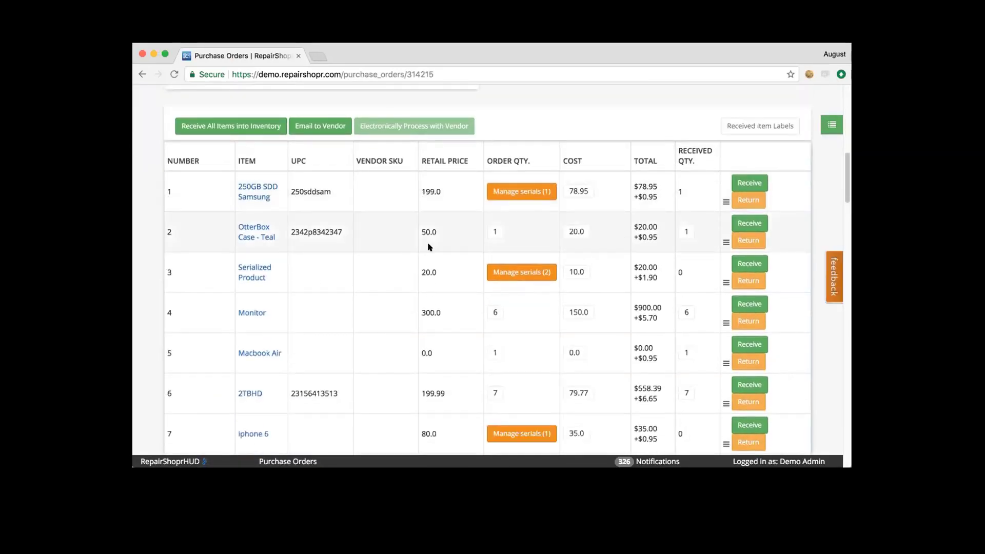
scroll(420, 236, up, 2)
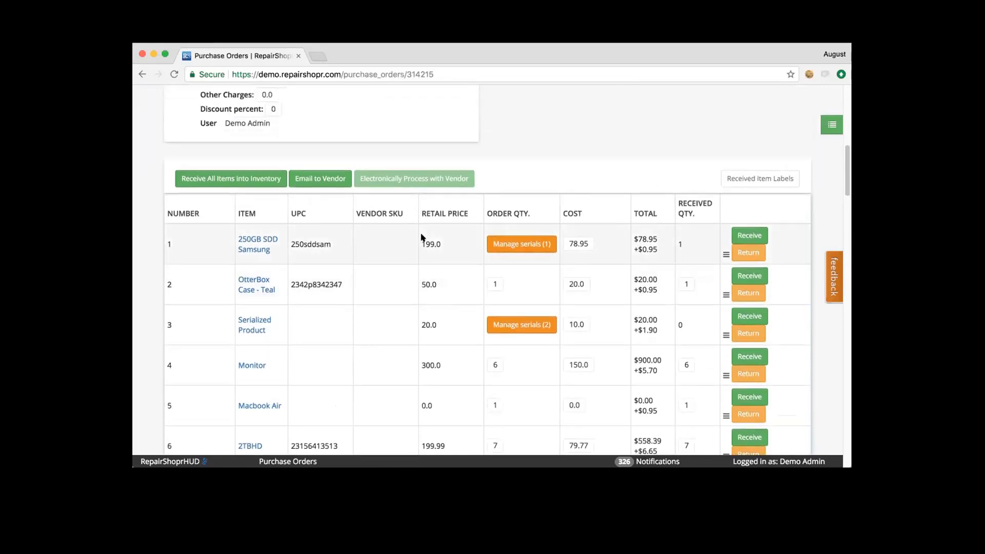
scroll(432, 251, down, 1)
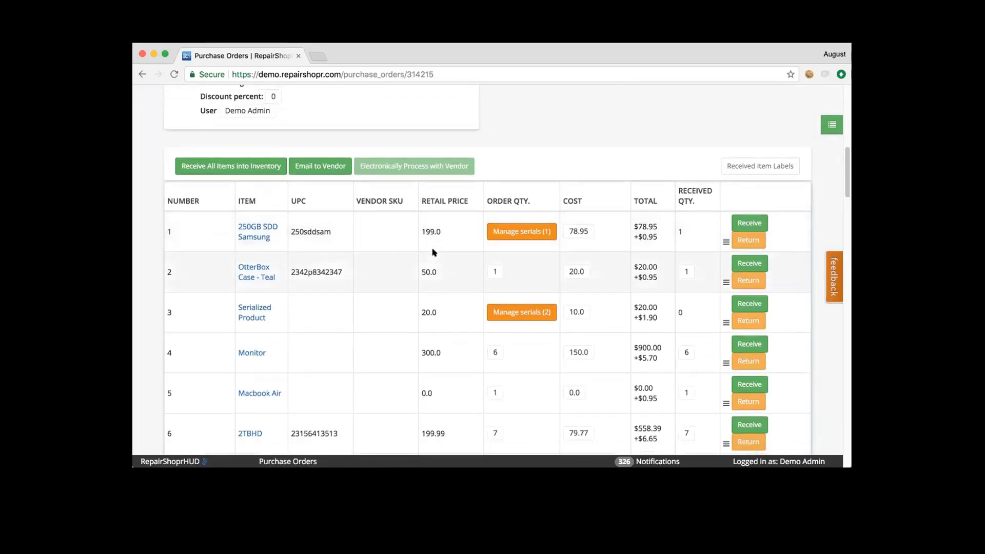
- Examine the purchase order's line items, received quantities and change history, and return to the purchase order list
scroll(433, 251, down, 2)
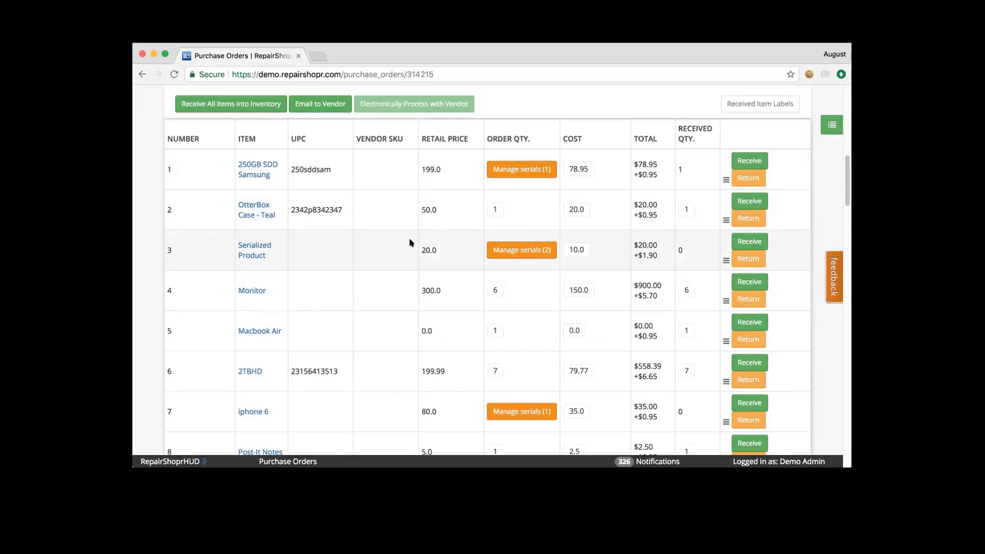
scroll(461, 210, down, 1)
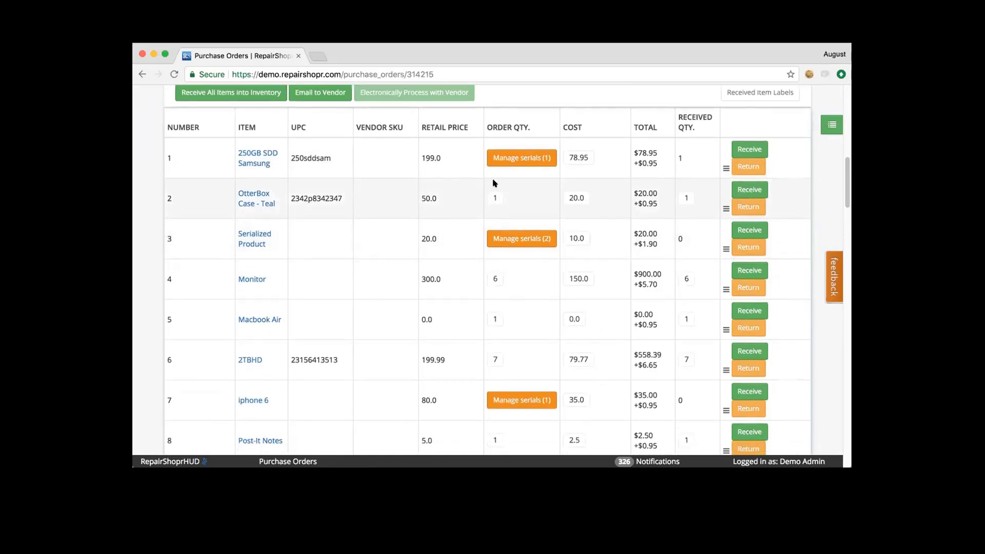
scroll(667, 230, down, 10)
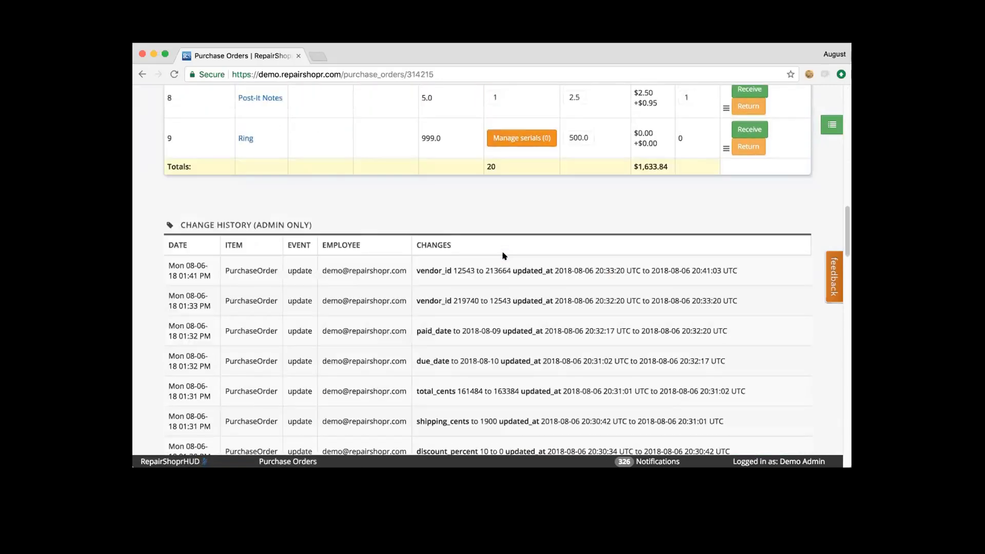
scroll(504, 253, up, 5)
scroll(503, 215, up, 5)
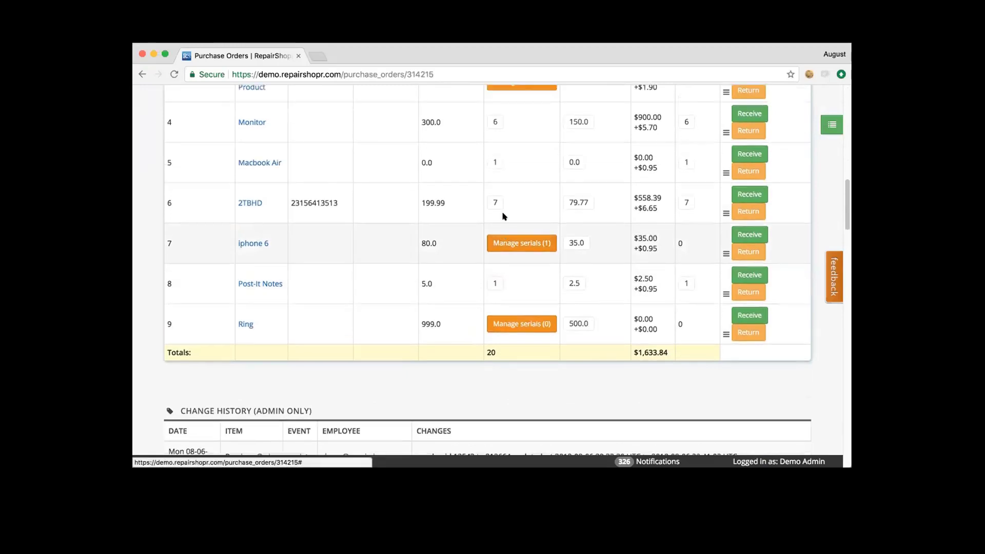
scroll(492, 146, up, 3)
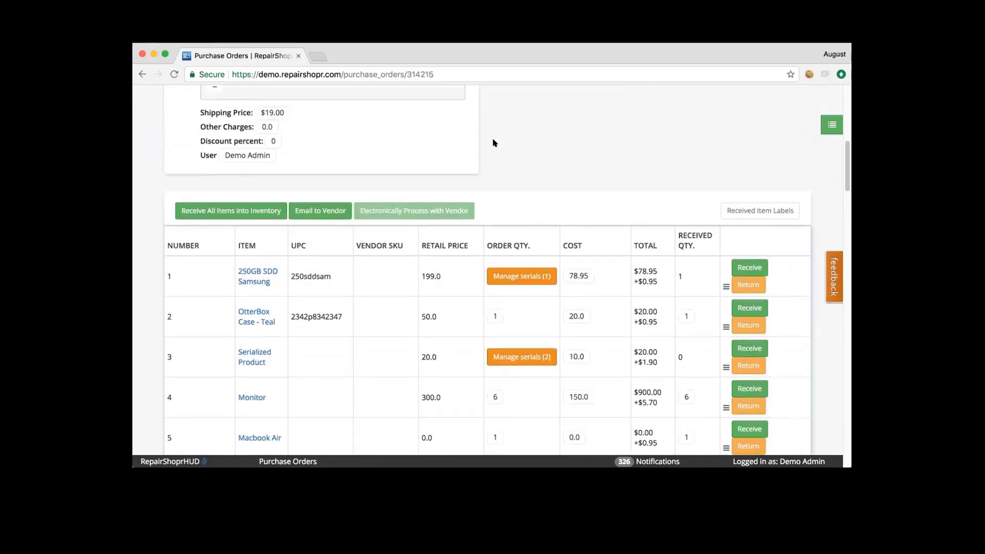
scroll(479, 149, up, 6)
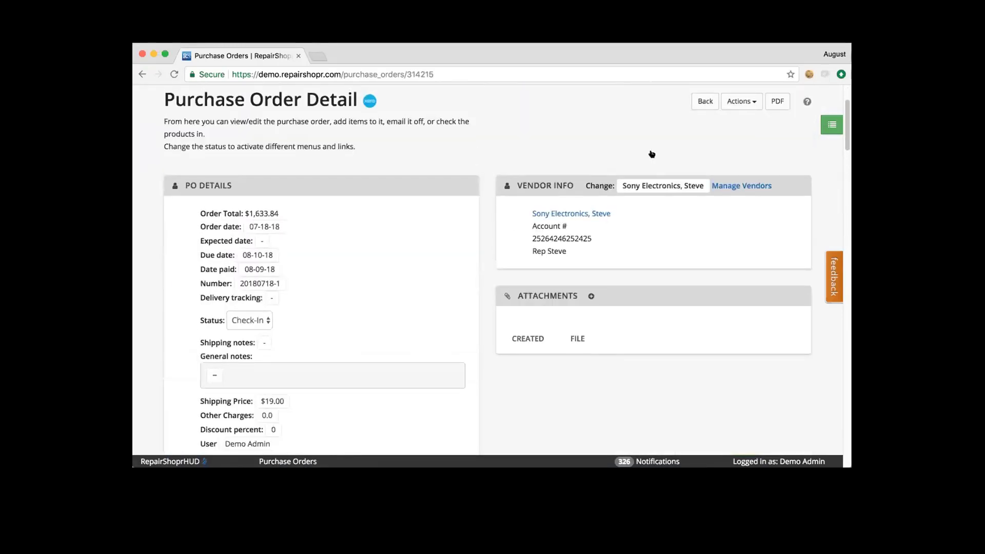
click(696, 195)
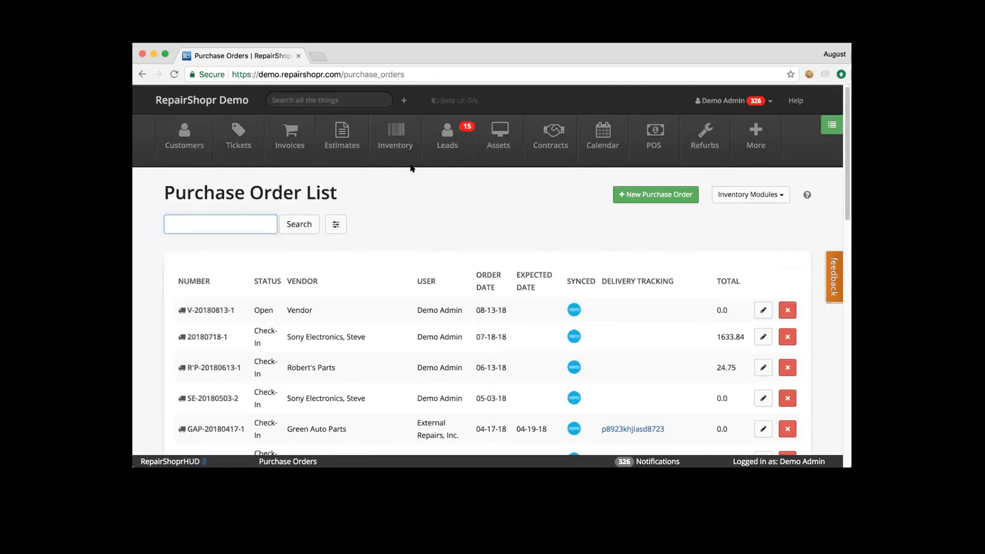
- Return to the product list and open the Returns Manager from the inventory modules
click(395, 145)
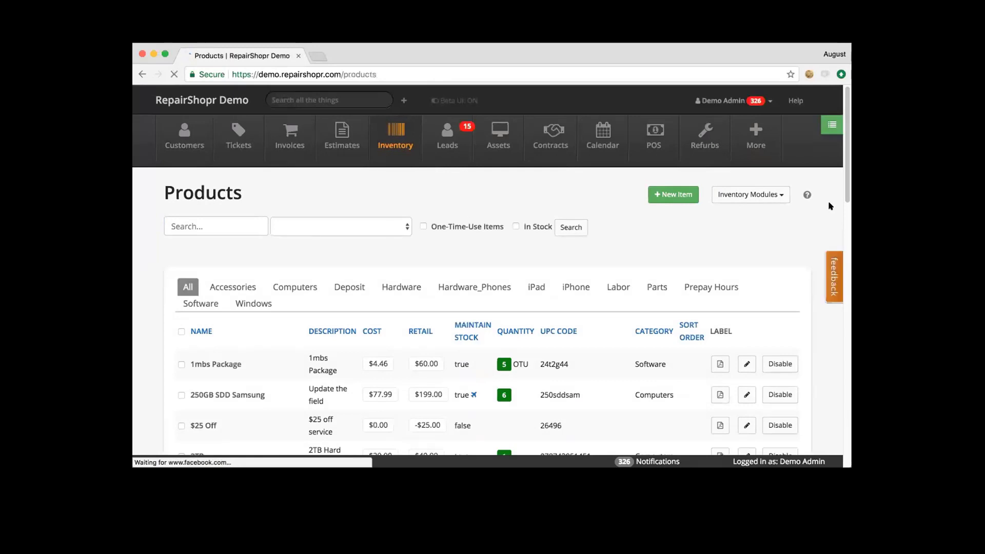
click(756, 189)
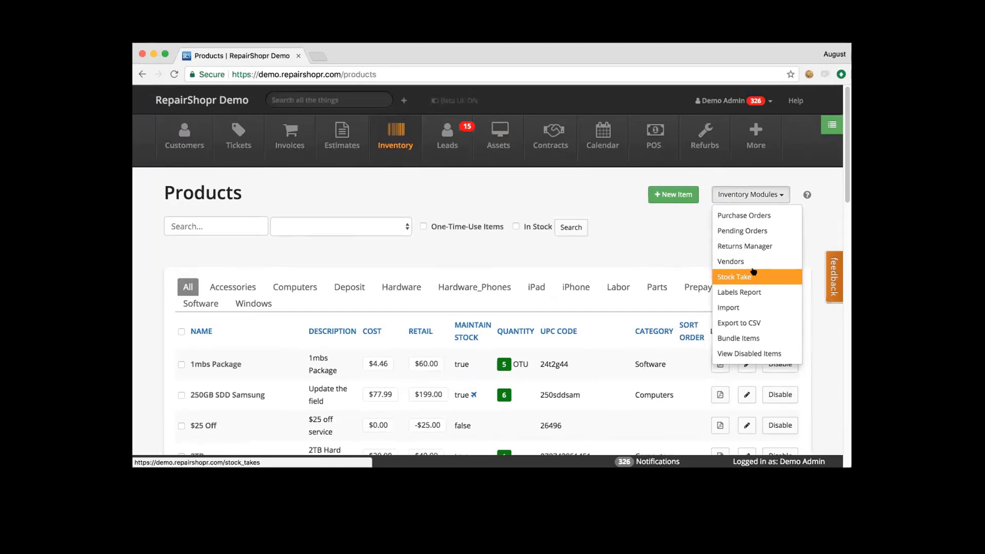
click(734, 248)
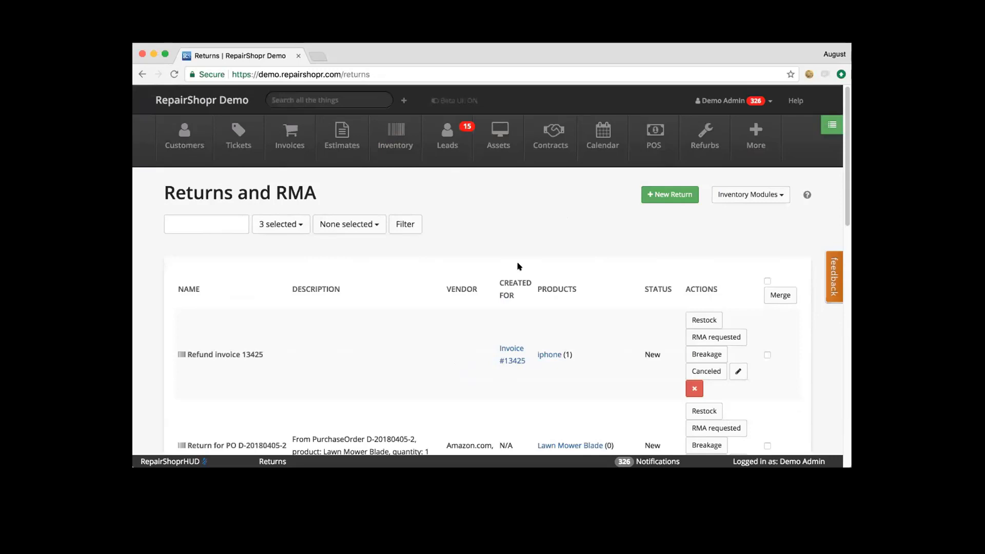
- Open the product import page and examine the supported CSV columns and the Vendor Name-SKU note
click(388, 149)
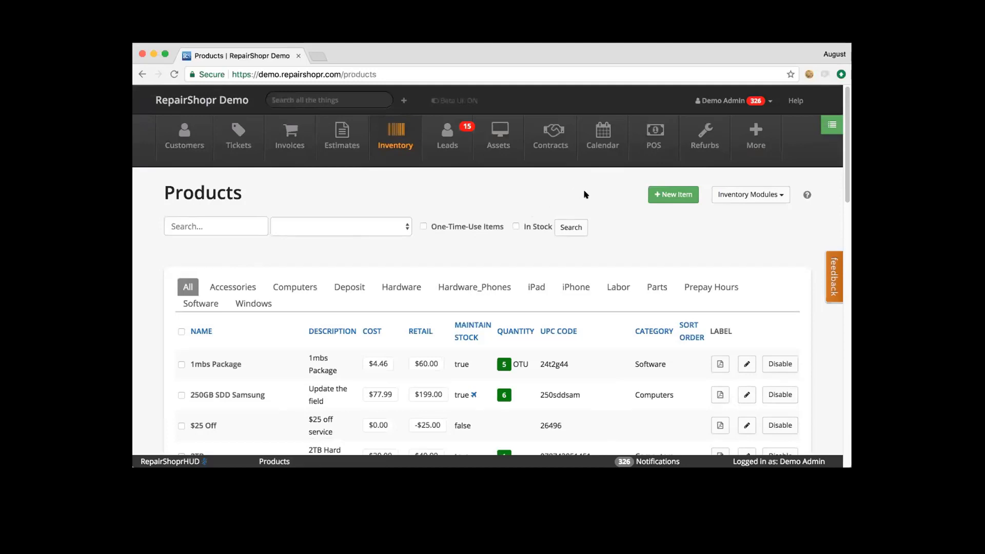
click(726, 192)
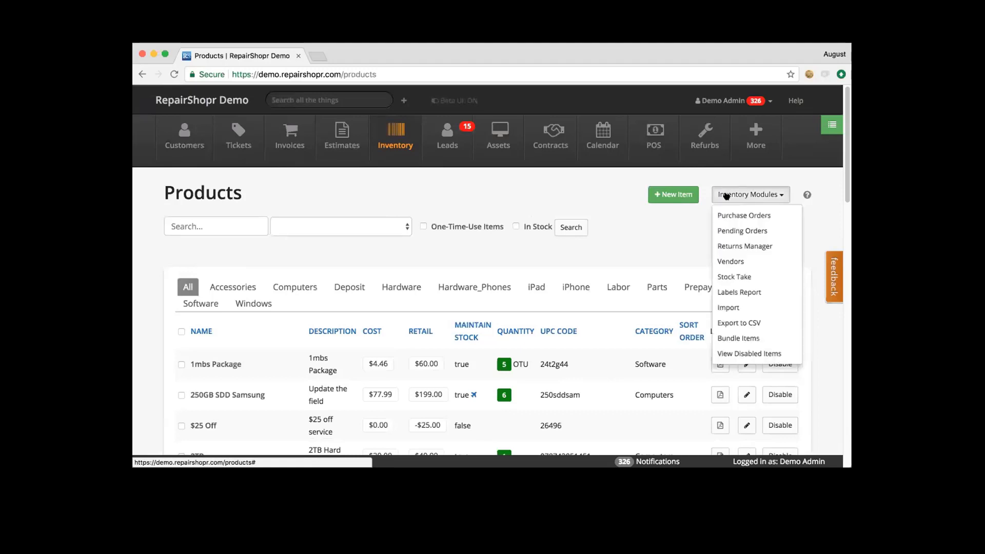
click(753, 308)
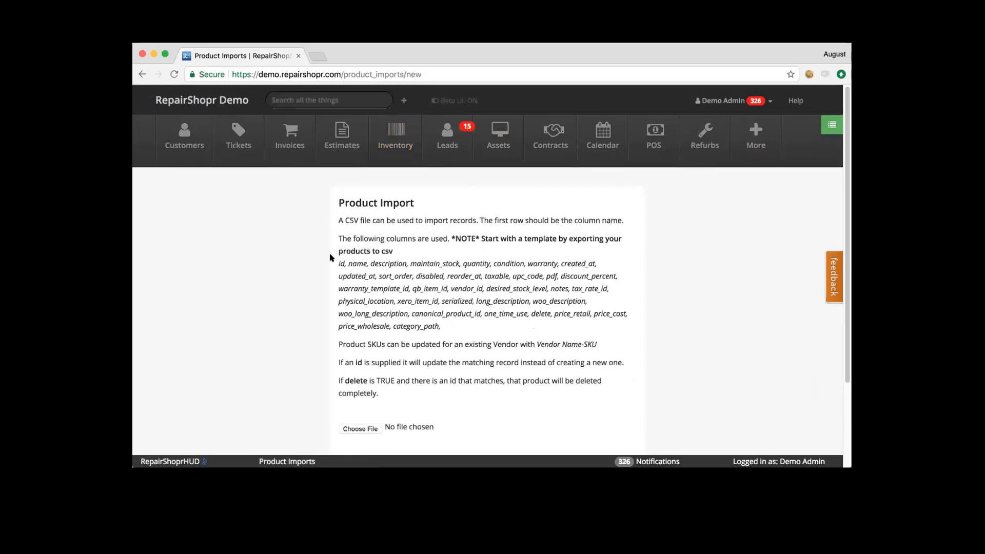
scroll(330, 258, down, 1)
drag(340, 240, 452, 307)
click(454, 309)
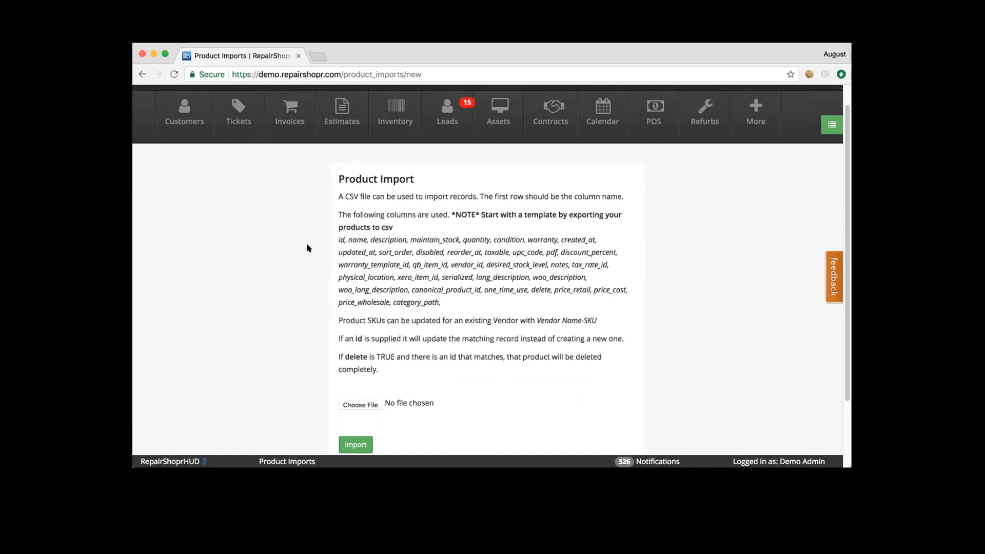
drag(338, 321, 594, 321)
click(594, 321)
- Open the inventory in a separate browser tab and examine the Vendors list there
right_click(400, 122)
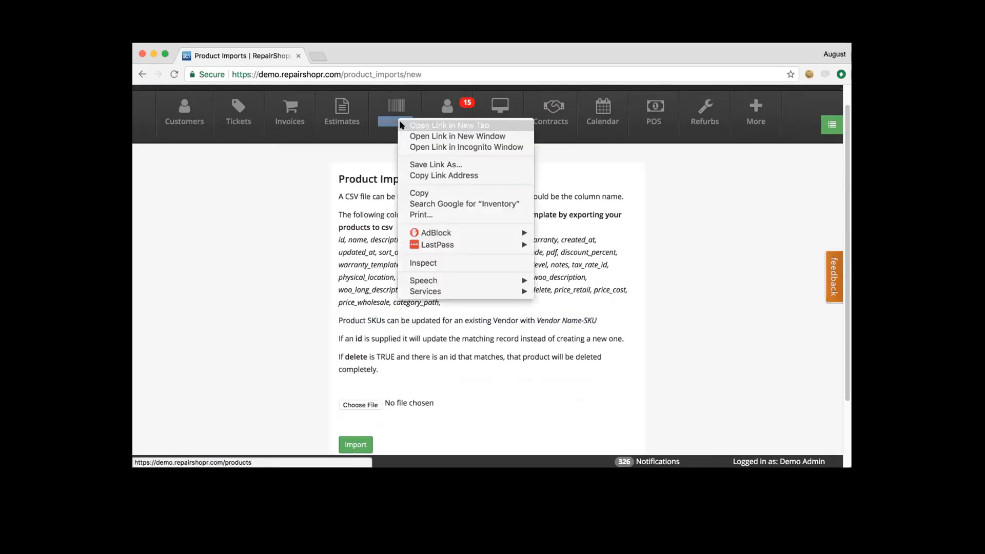
click(402, 125)
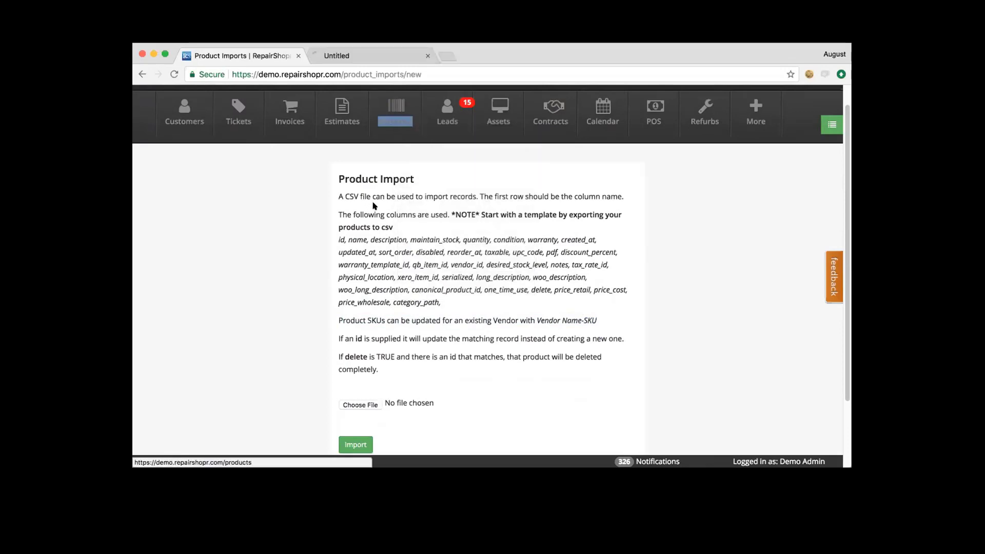
click(363, 57)
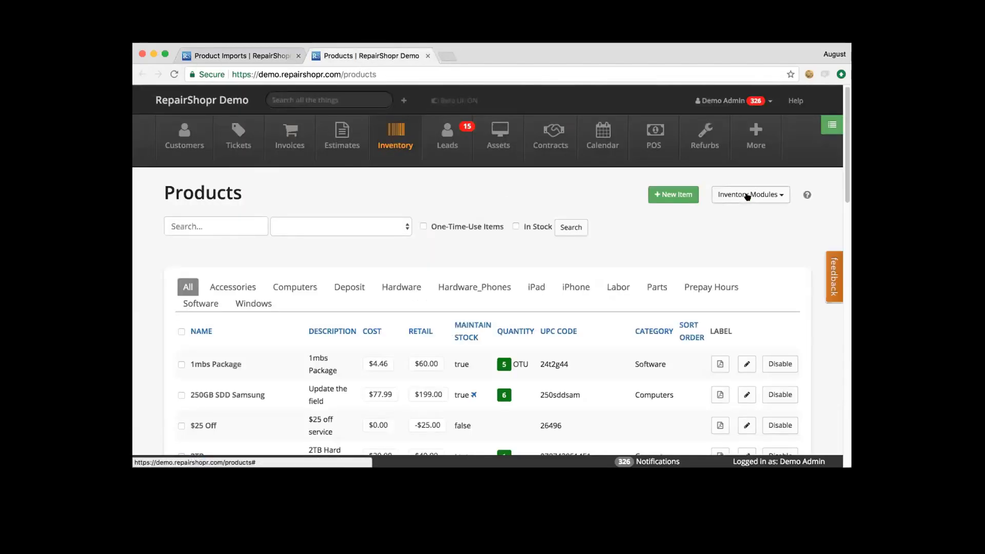
click(747, 197)
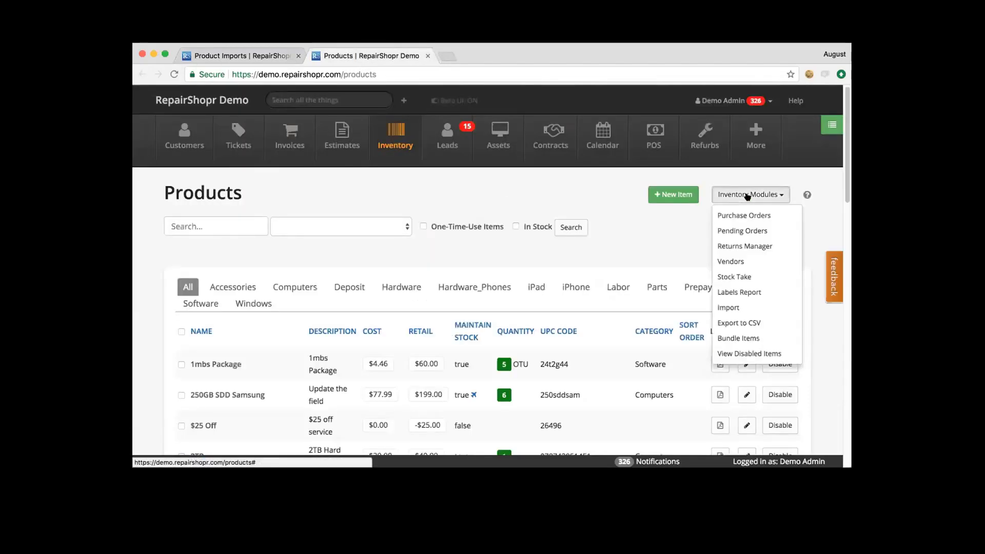
click(742, 259)
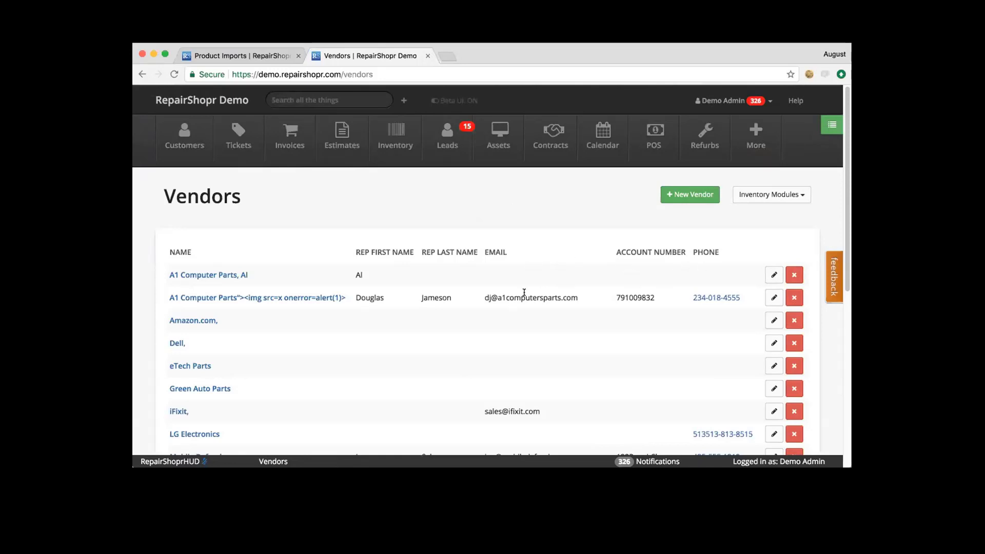
scroll(524, 291, down, 5)
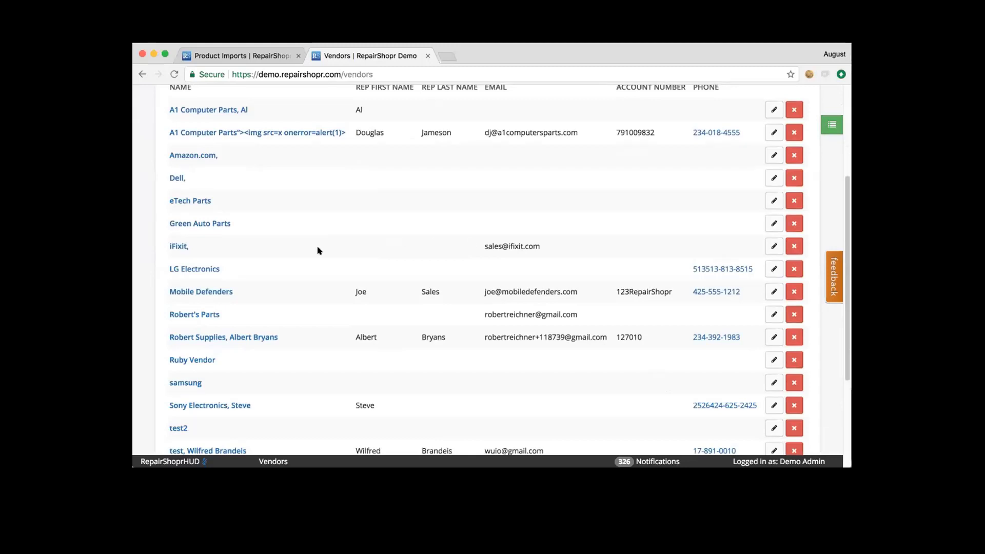
scroll(503, 287, down, 1)
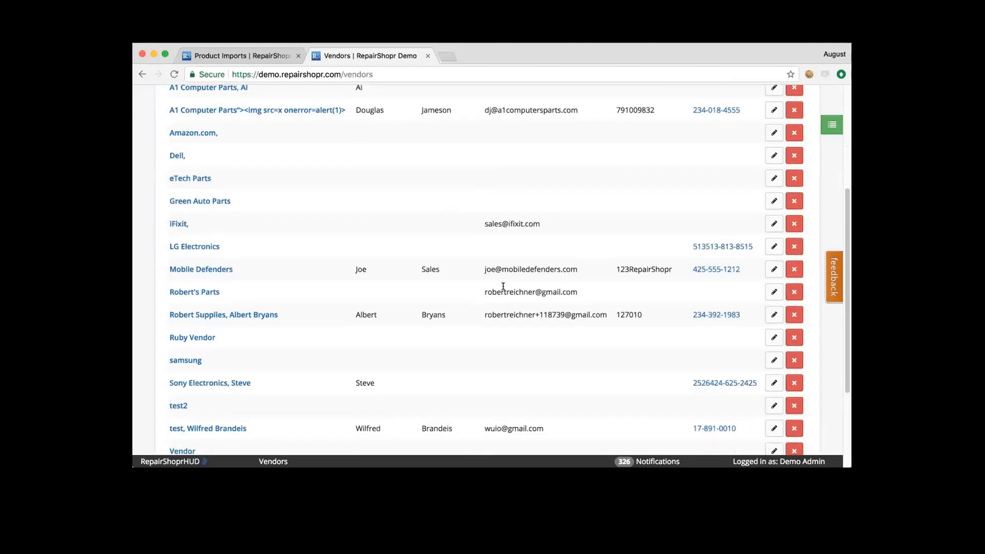
scroll(456, 187, up, 6)
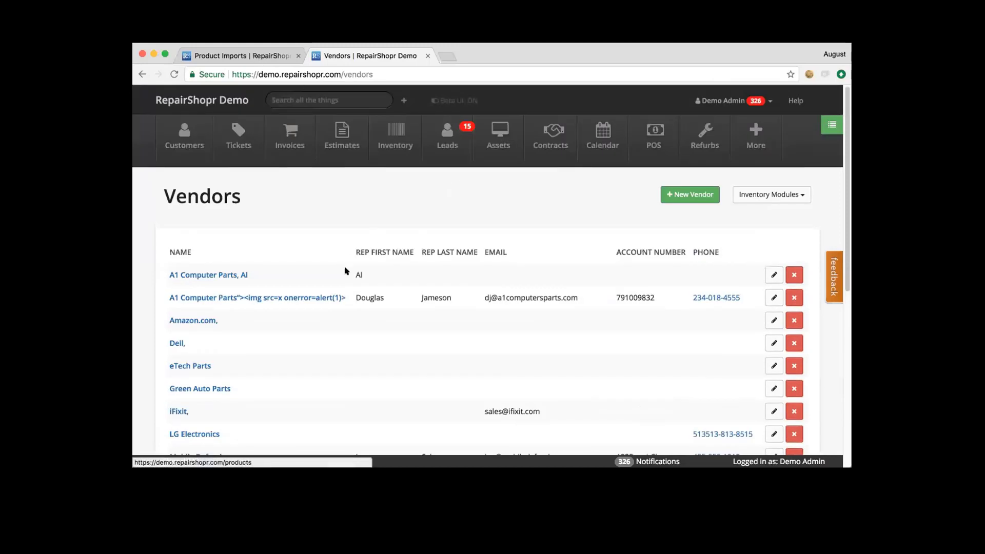
- Return to the product list, open the Inventory help articles, and go back to the product list
key(ctrl+shift+Tab)
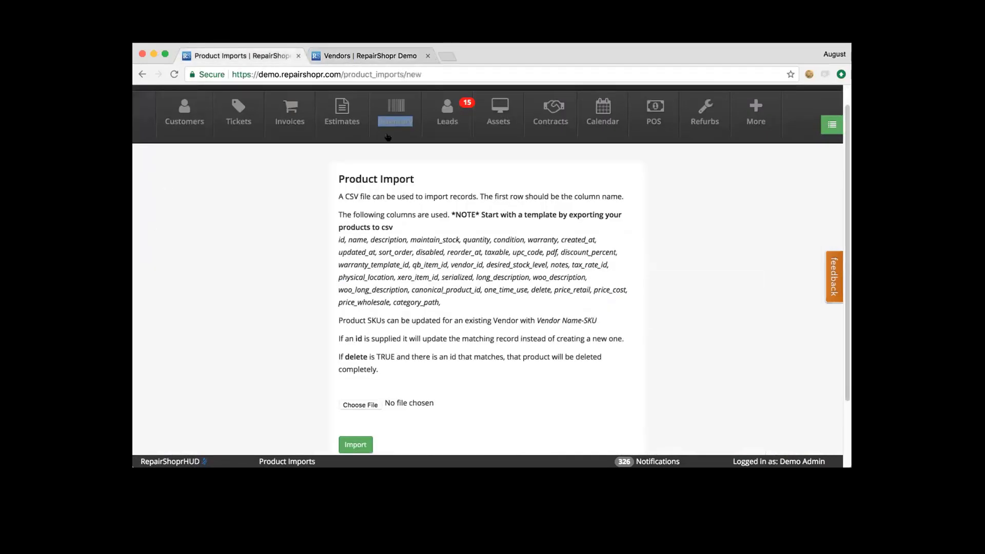
key(ctrl+Tab)
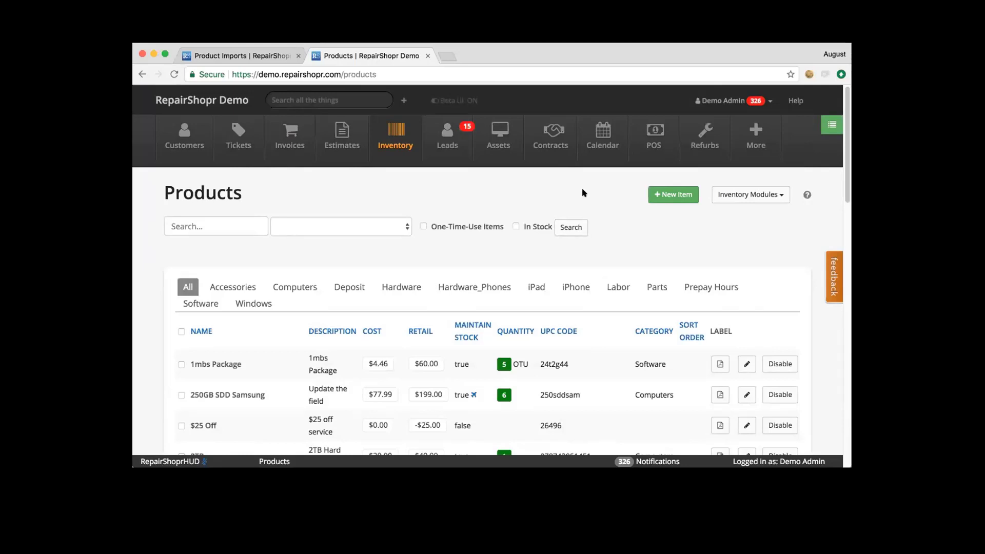
click(806, 195)
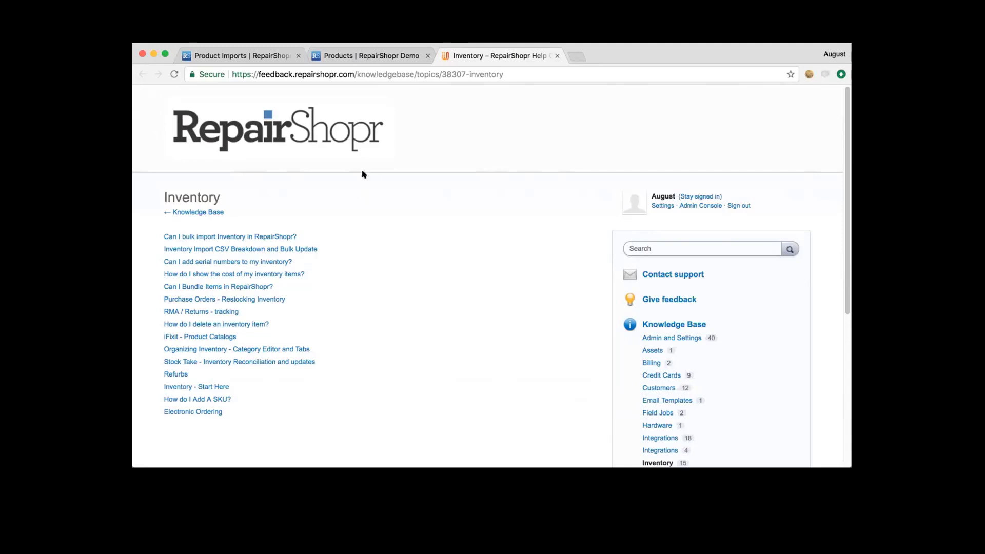
click(337, 60)
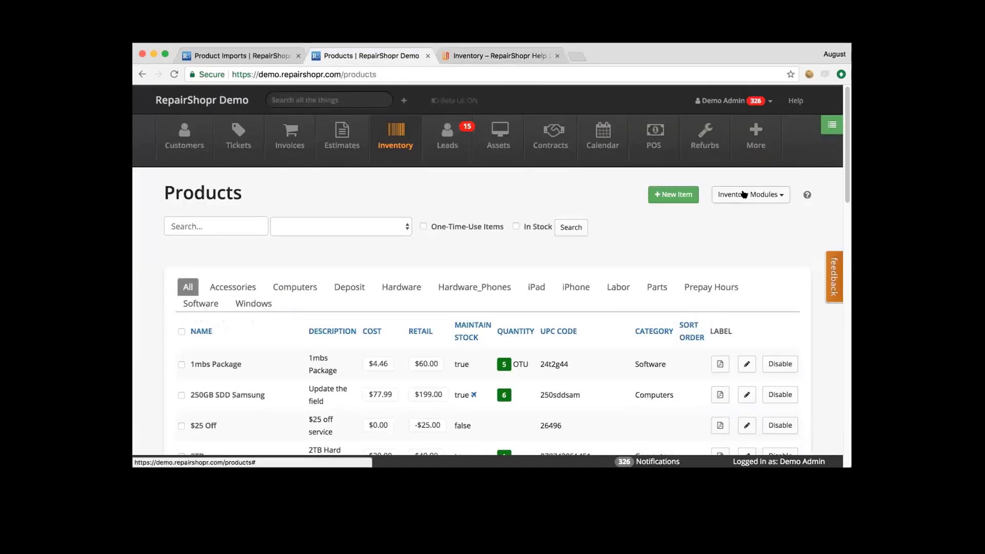
- Examine the product import instructions on the id column and how a supplied id updates matching records
click(219, 55)
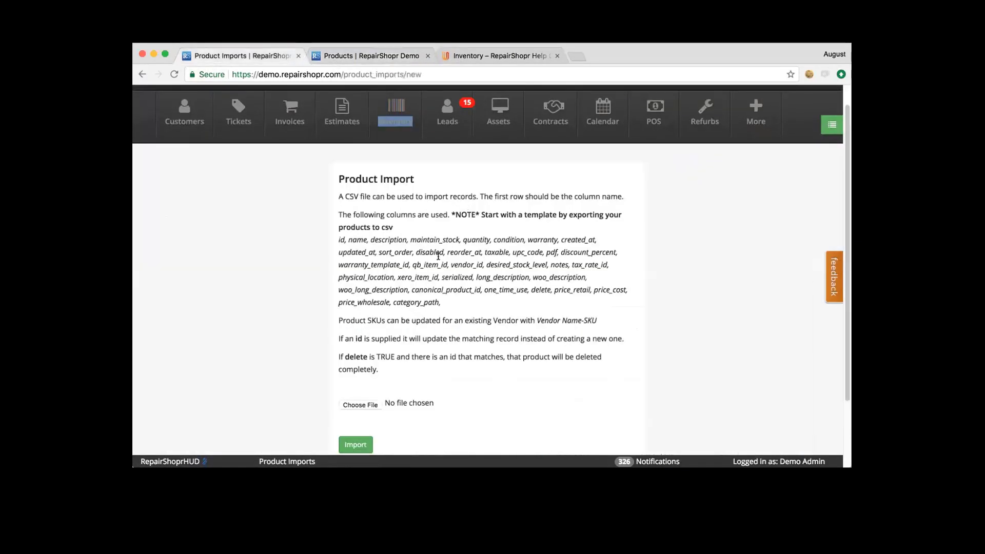
click(331, 285)
double_click(340, 240)
drag(338, 338, 380, 339)
drag(531, 349, 626, 336)
click(626, 337)
scroll(320, 260, up, 1)
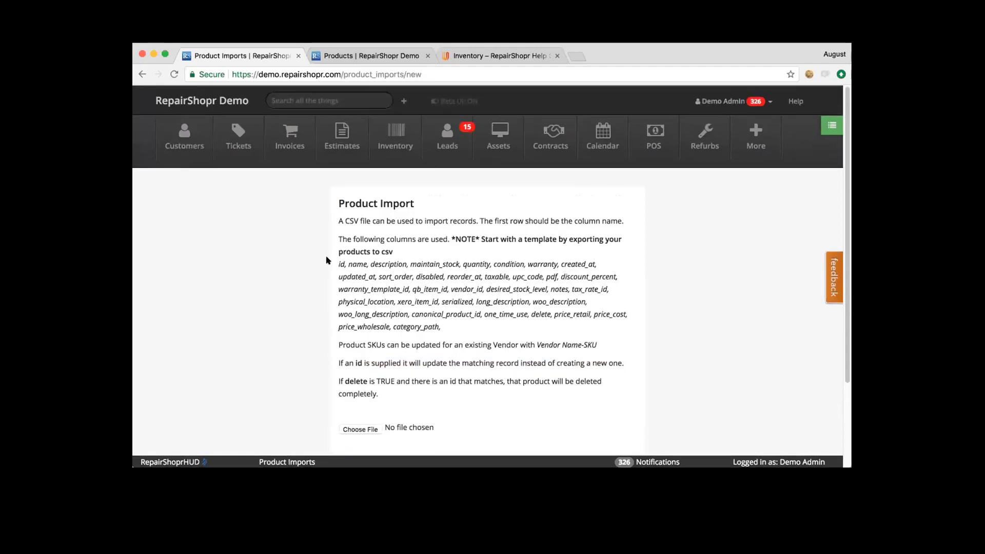
- Open the Import Results in the reports and examine the success rates and error summaries of past imports
click(755, 137)
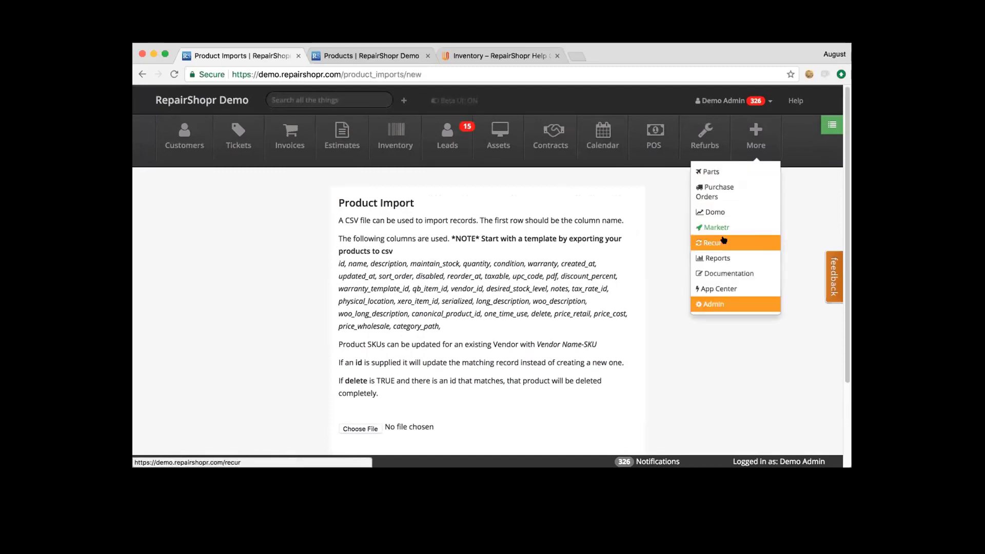
click(730, 252)
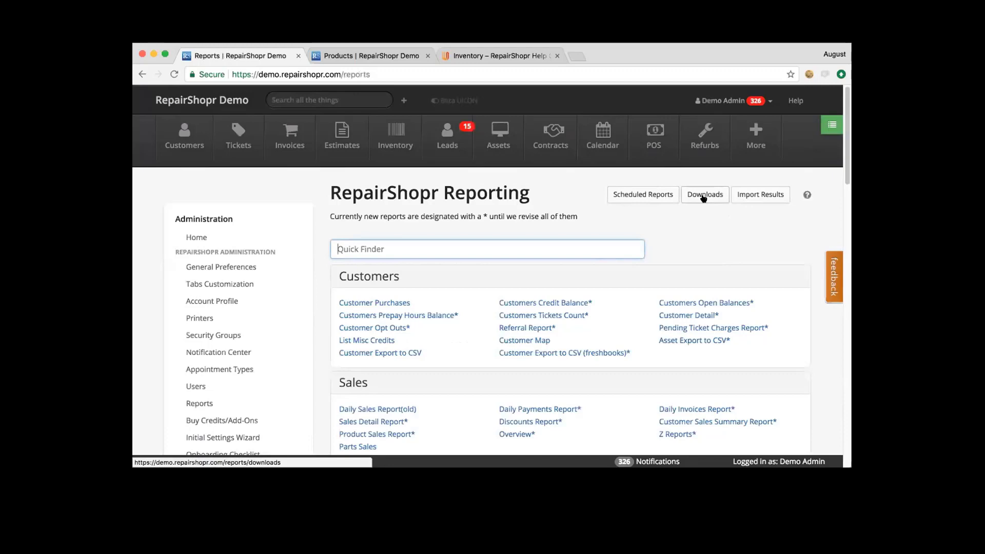
click(759, 195)
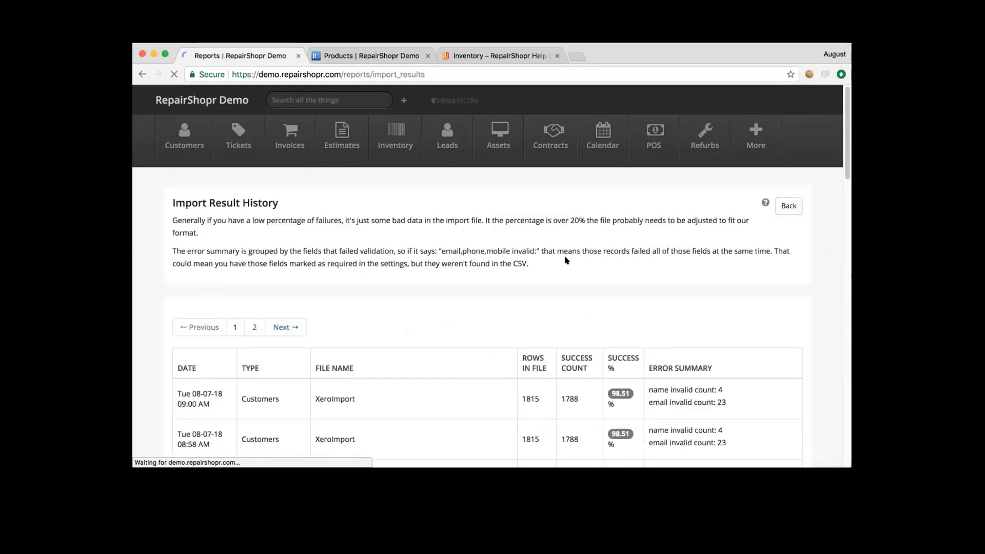
scroll(517, 281, down, 3)
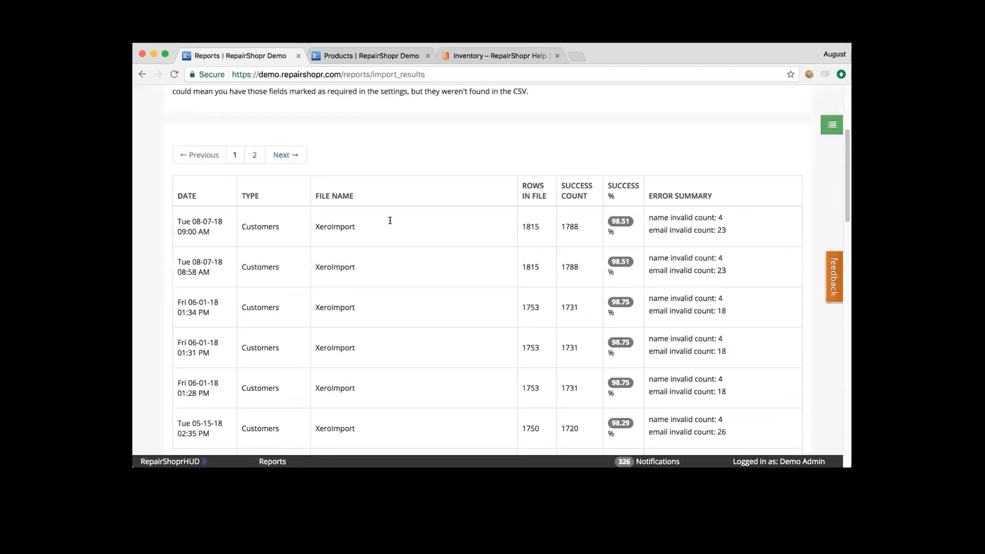
scroll(431, 269, down, 5)
scroll(429, 269, down, 3)
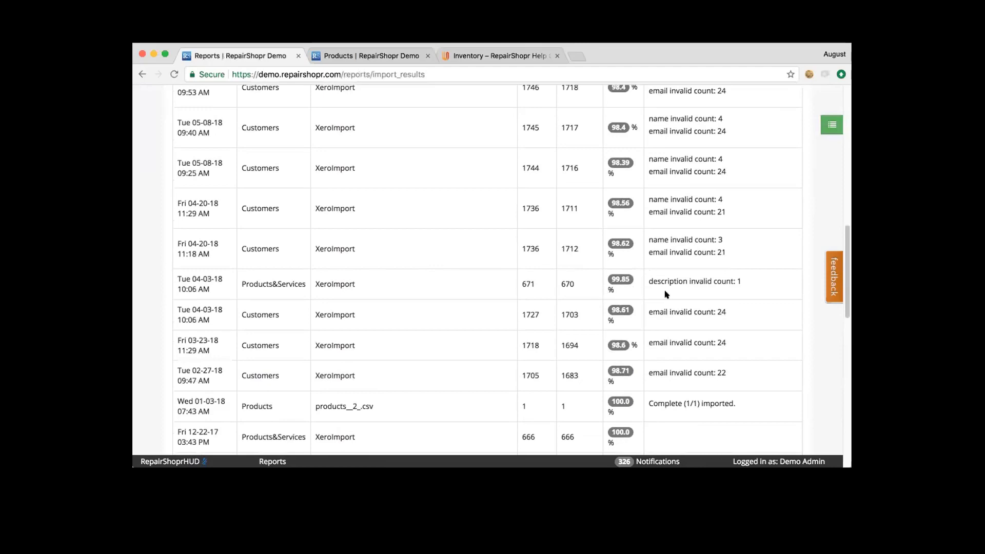
scroll(665, 292, down, 7)
scroll(665, 294, down, 5)
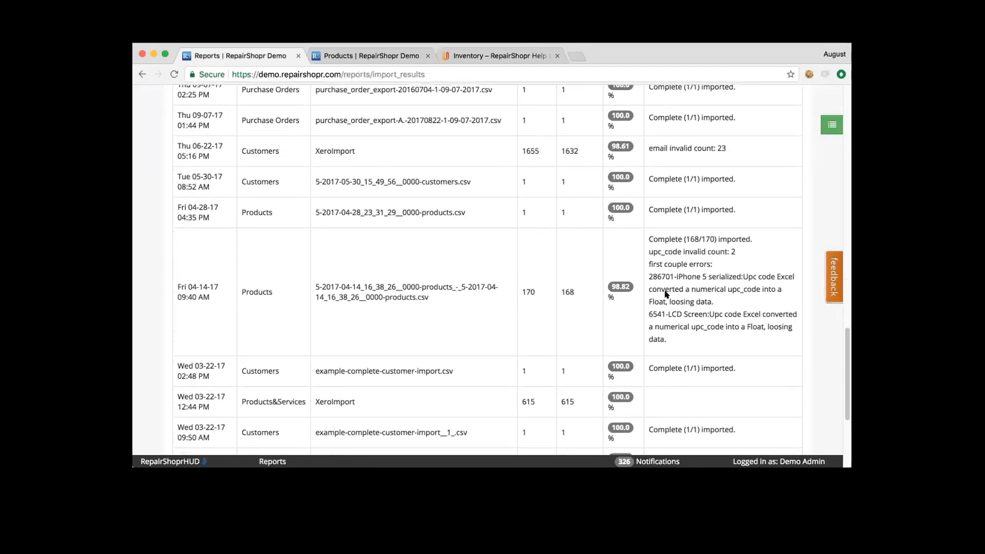
scroll(665, 294, up, 15)
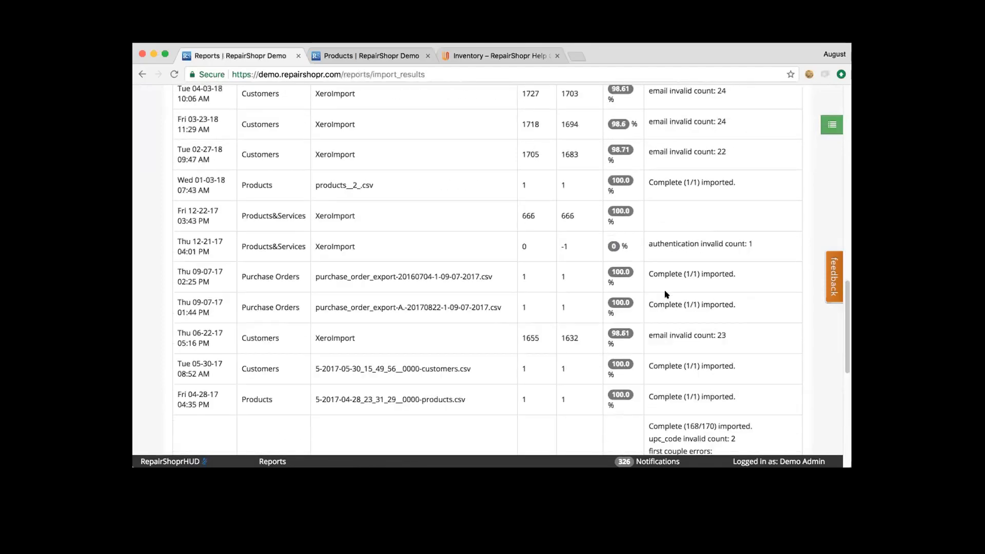
- Return to the product list, then open the Part Order List and examine the listed part orders
scroll(664, 294, up, 2)
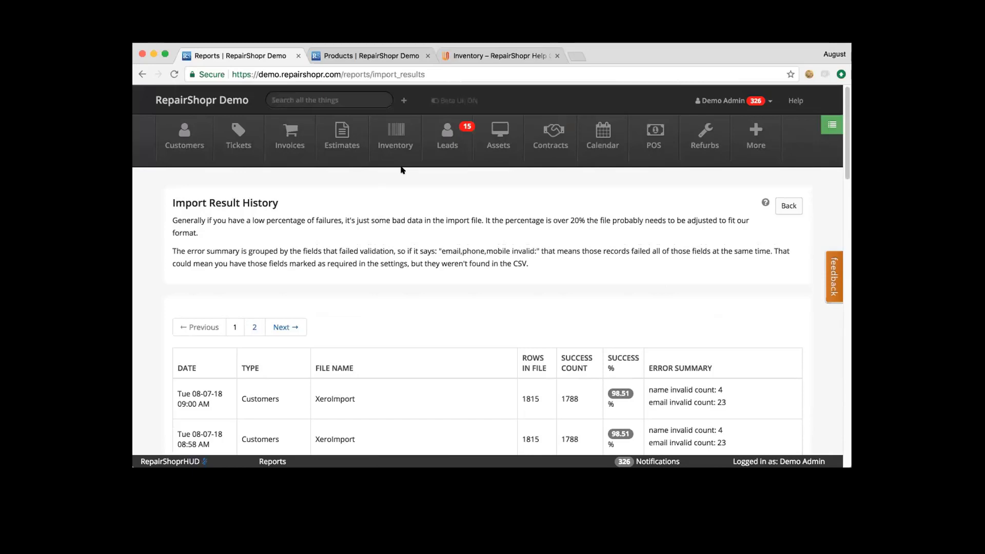
click(390, 142)
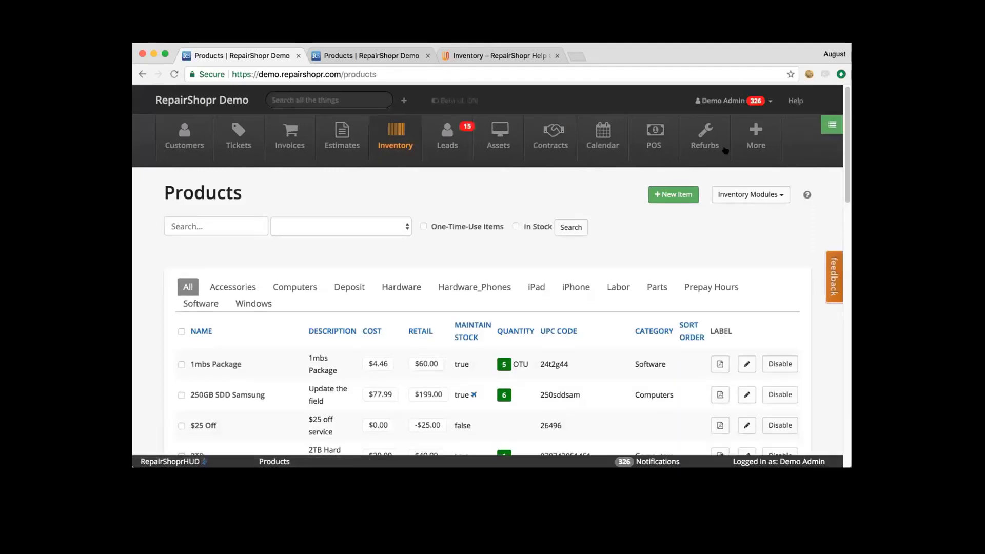
click(741, 145)
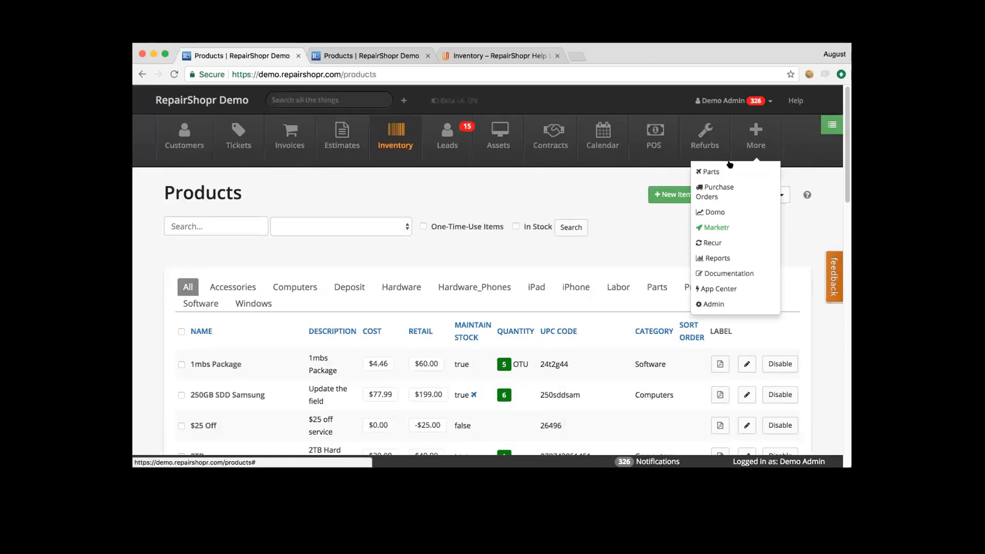
click(715, 169)
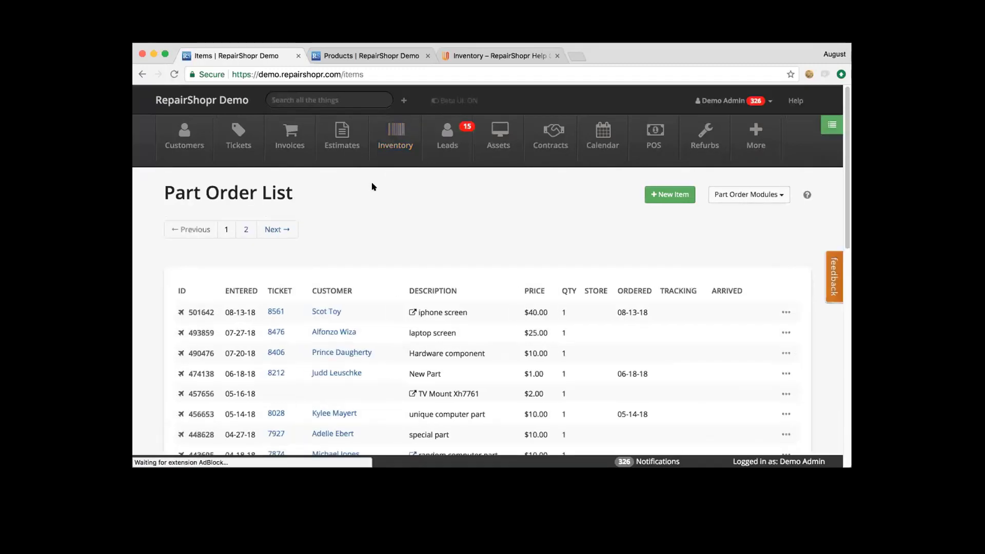
scroll(428, 193, down, 2)
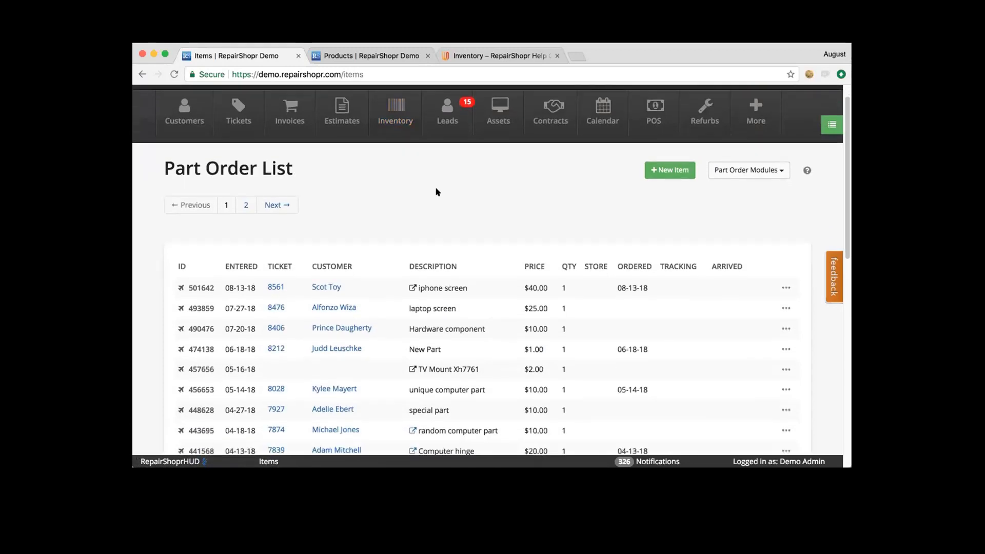
scroll(470, 198, down, 2)
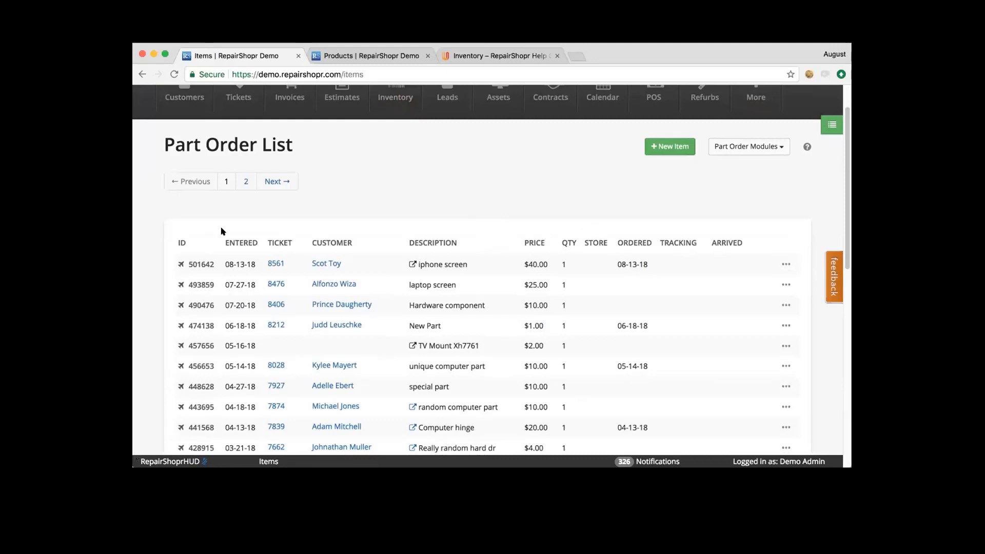
- Open the ticket linked to the first iphone screen part order, view its charges and line items, and close them
click(275, 263)
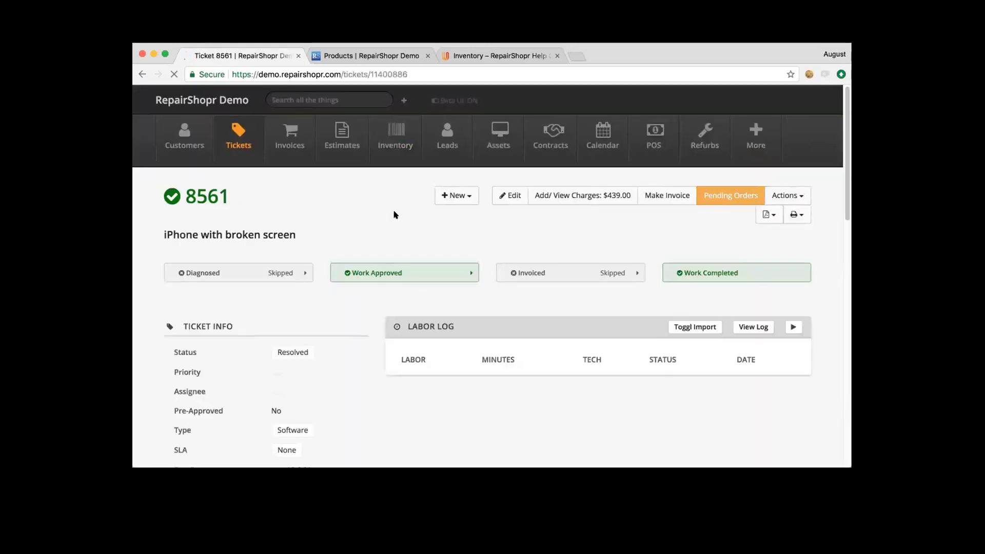
click(552, 197)
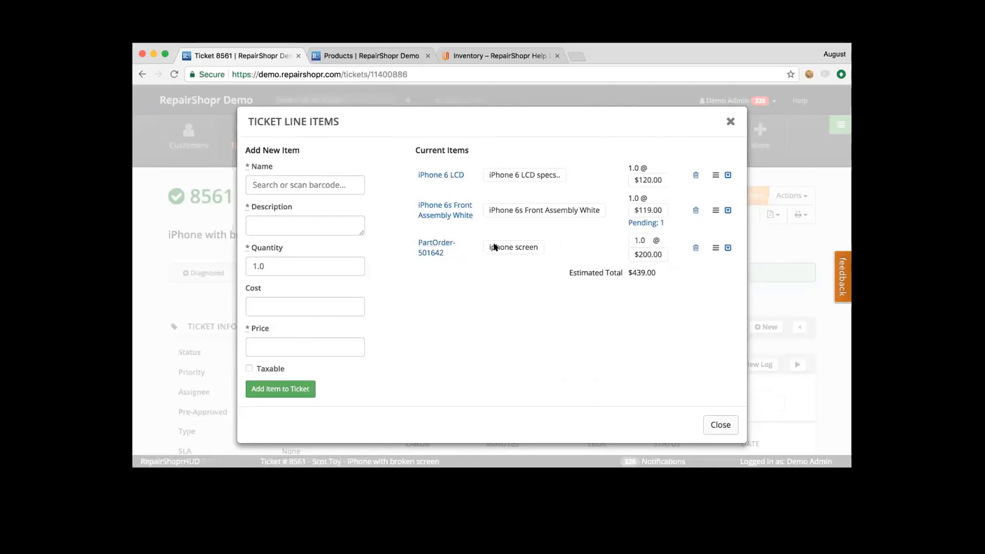
click(730, 121)
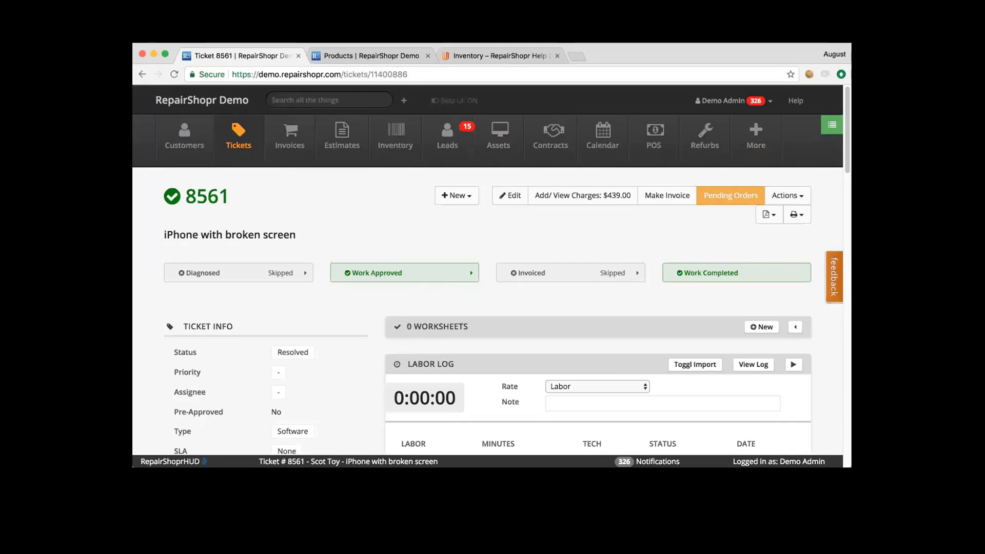
- Go back to the product list and close the Inventory help article's browser tab
click(386, 148)
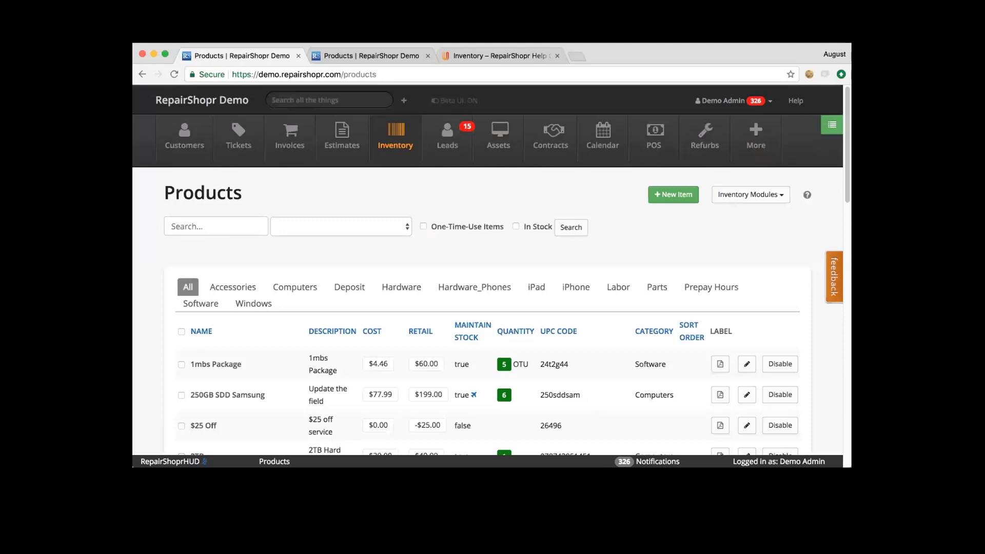
click(558, 55)
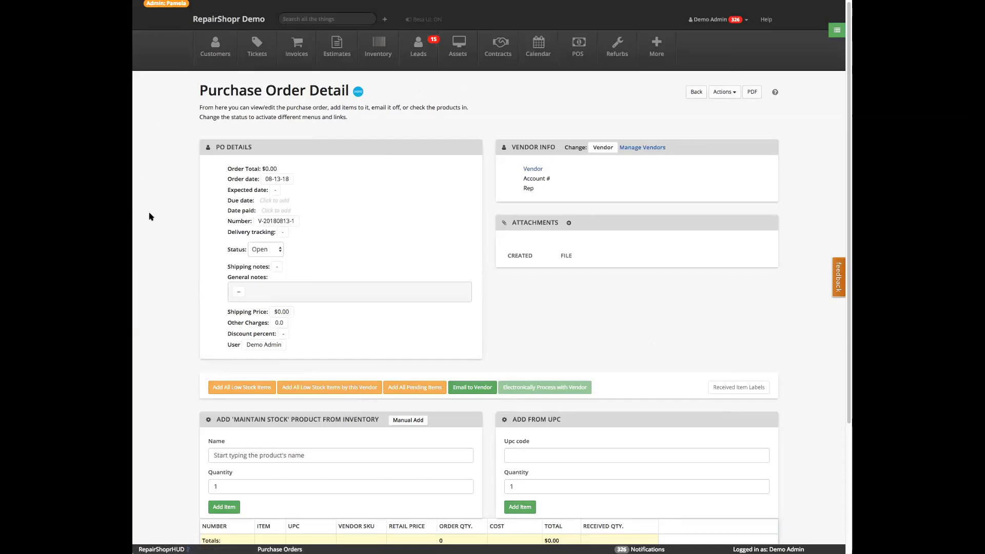
- Open the 2TB hard drive's product details from the inventory and return to the product list
click(385, 51)
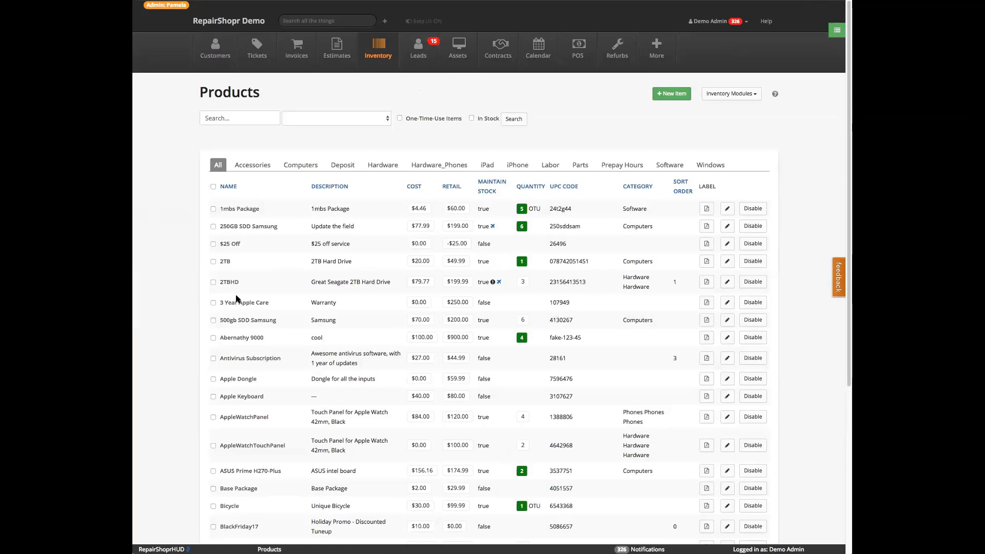
click(242, 264)
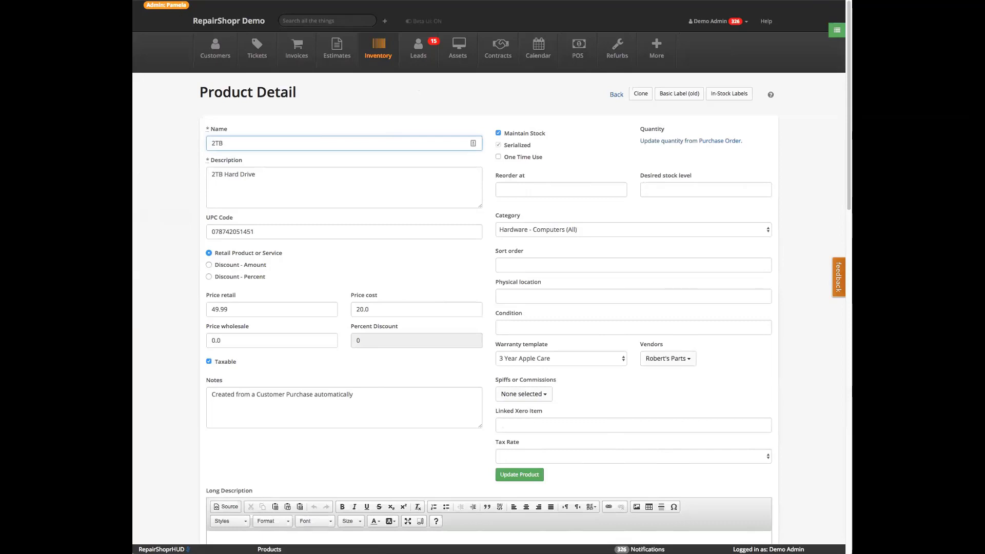
key(Return)
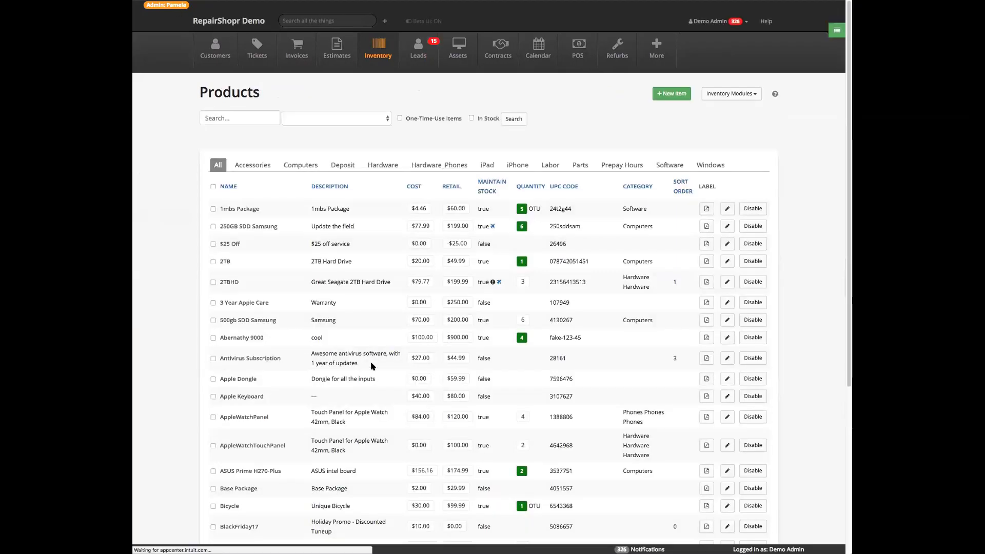
- Open the AppleWatchPanel product, try price costs of 10 and 15 to preview the markup percent, and leave without updating it
click(233, 420)
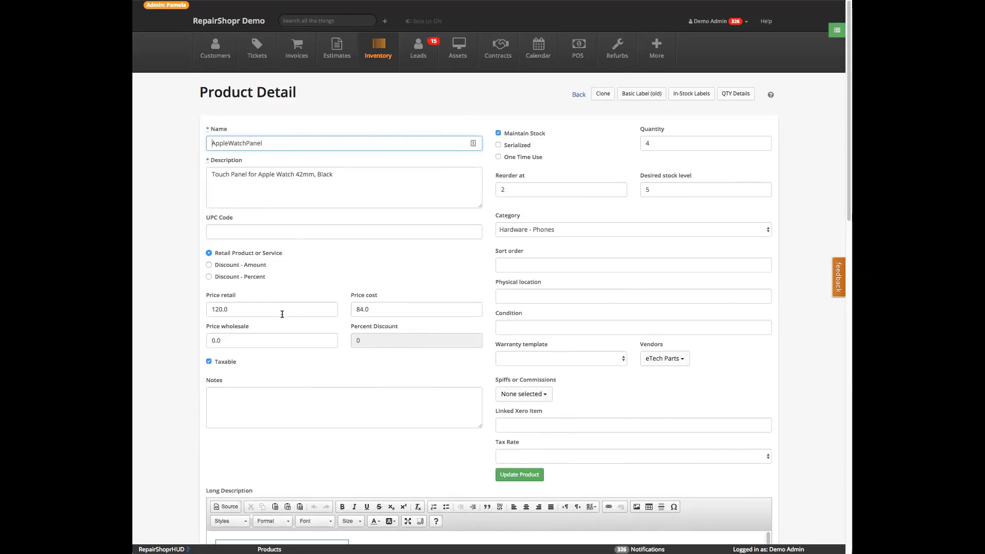
drag(384, 309, 348, 310)
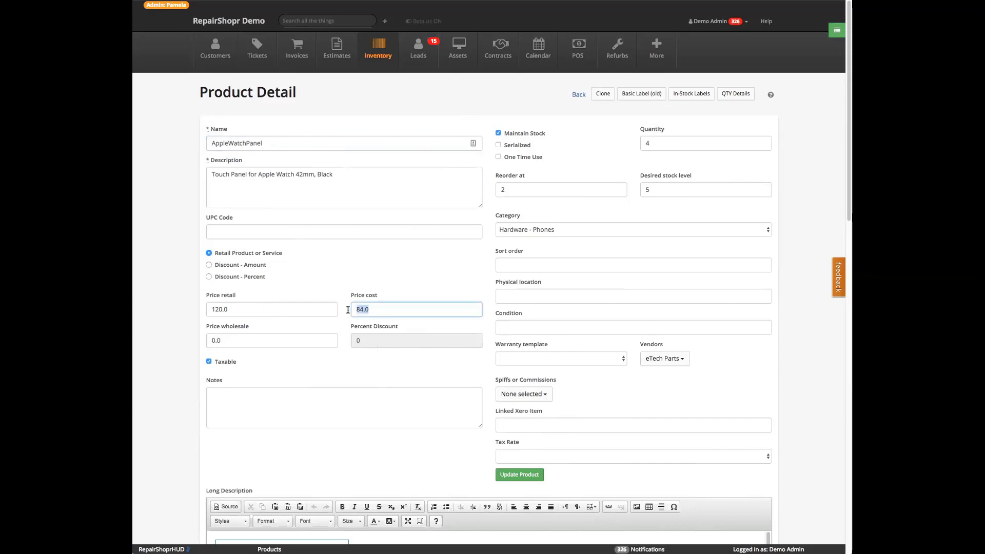
text(10)
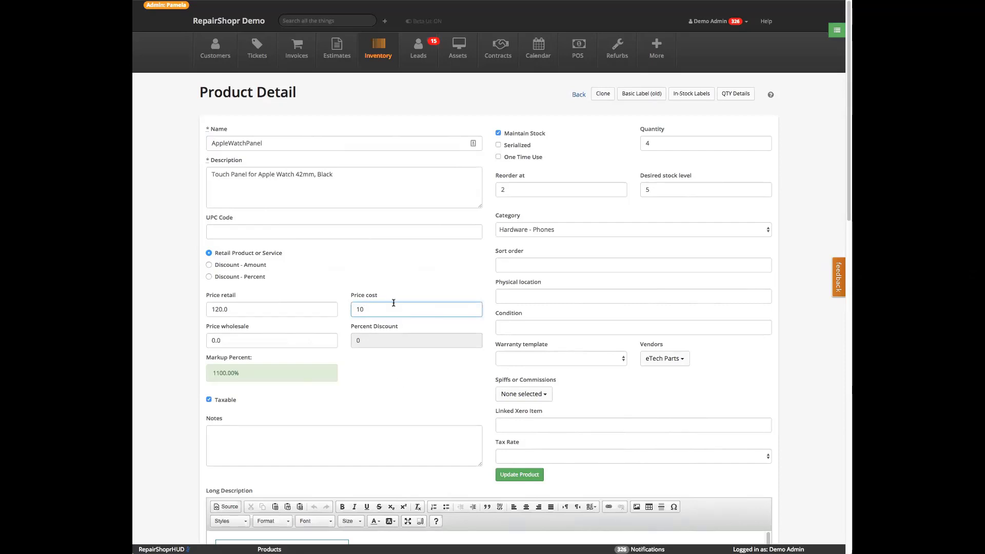
double_click(353, 307)
text(15)
click(423, 84)
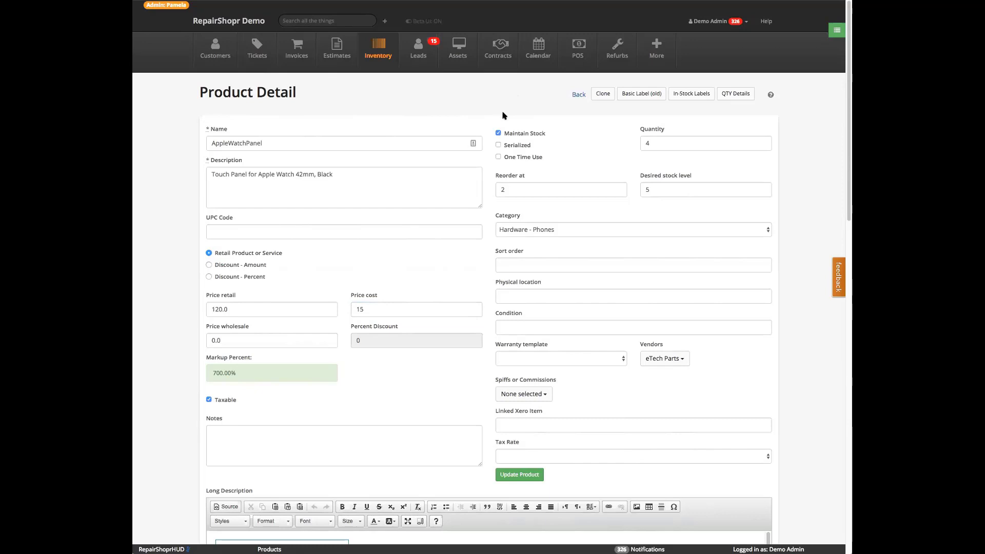
click(375, 53)
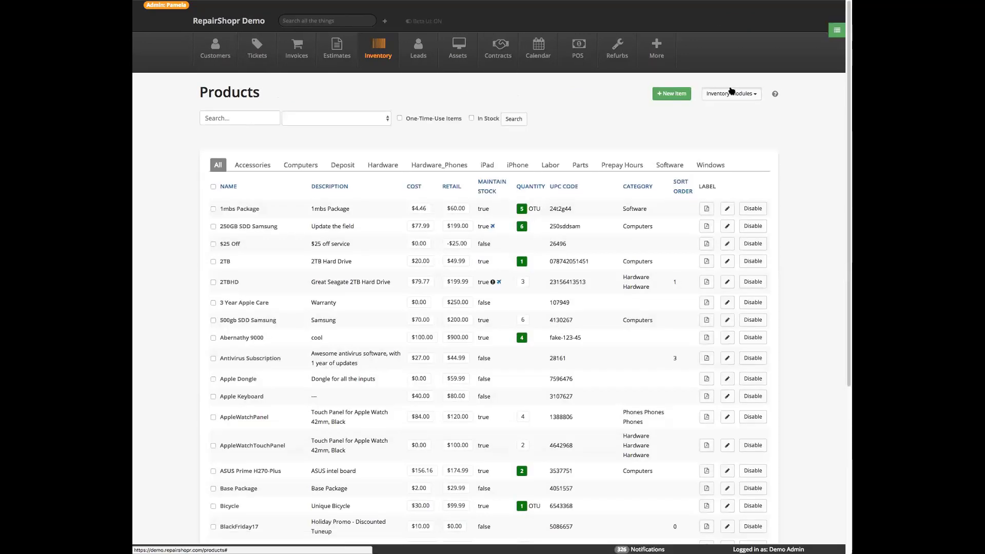
- Open the Sony Electronics purchase order dated 07-18-18 and receive the OtterBox Case - Teal into inventory
click(741, 93)
click(734, 110)
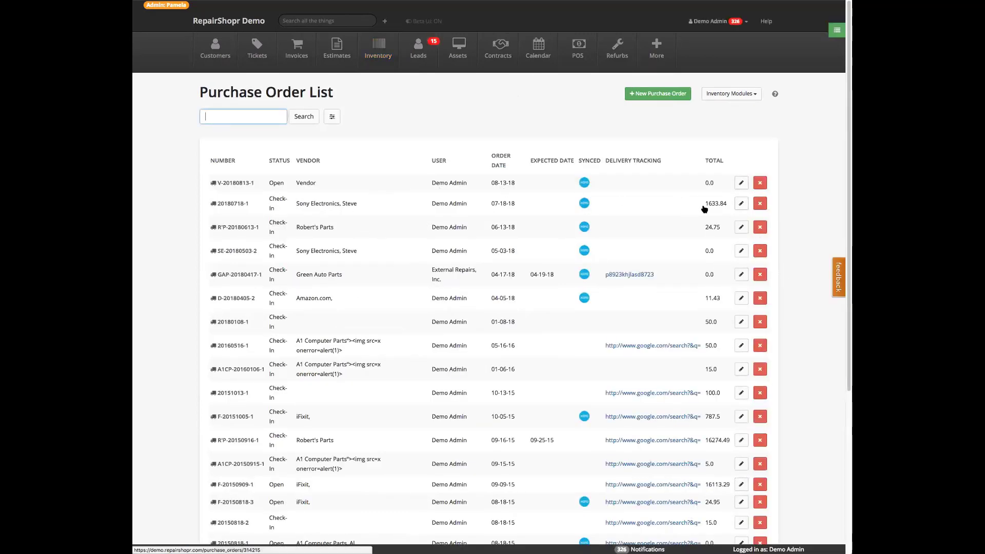
click(228, 205)
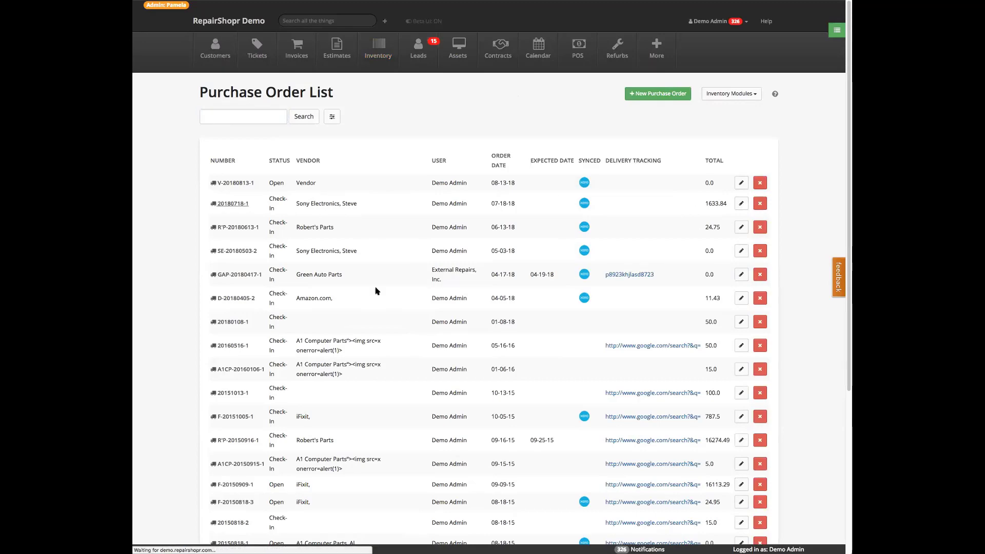
scroll(623, 345, down, 5)
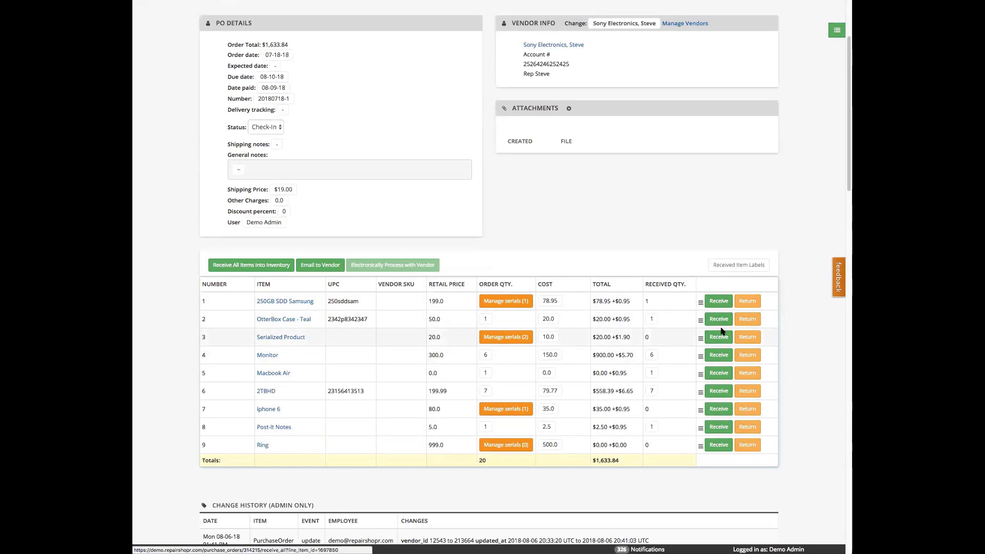
click(719, 320)
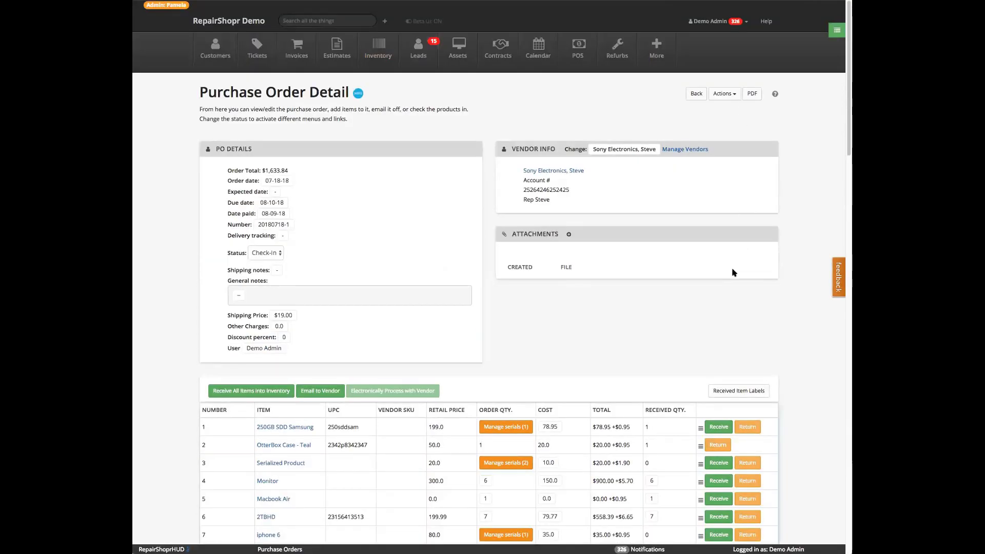
- Preview the purchase order's received item labels and close the preview
click(741, 392)
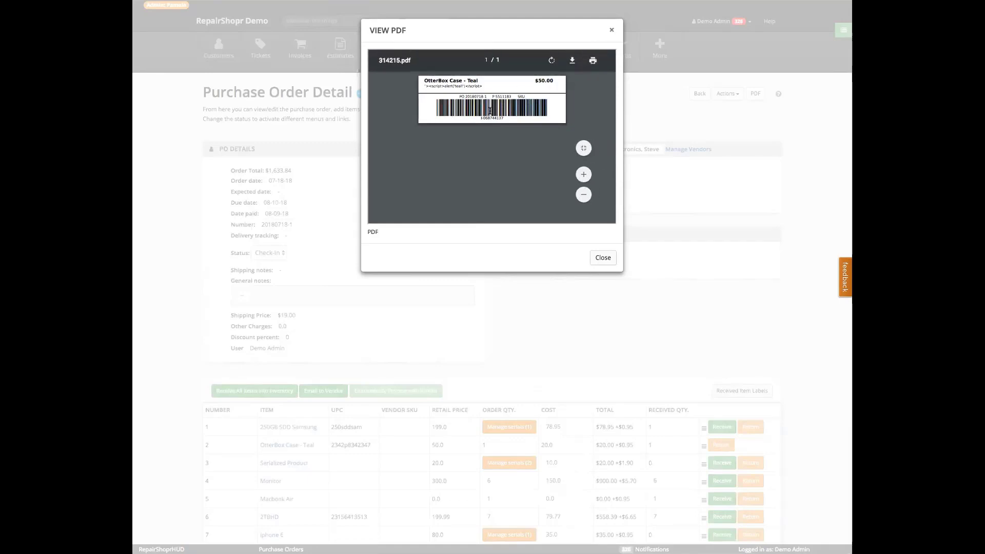
click(612, 28)
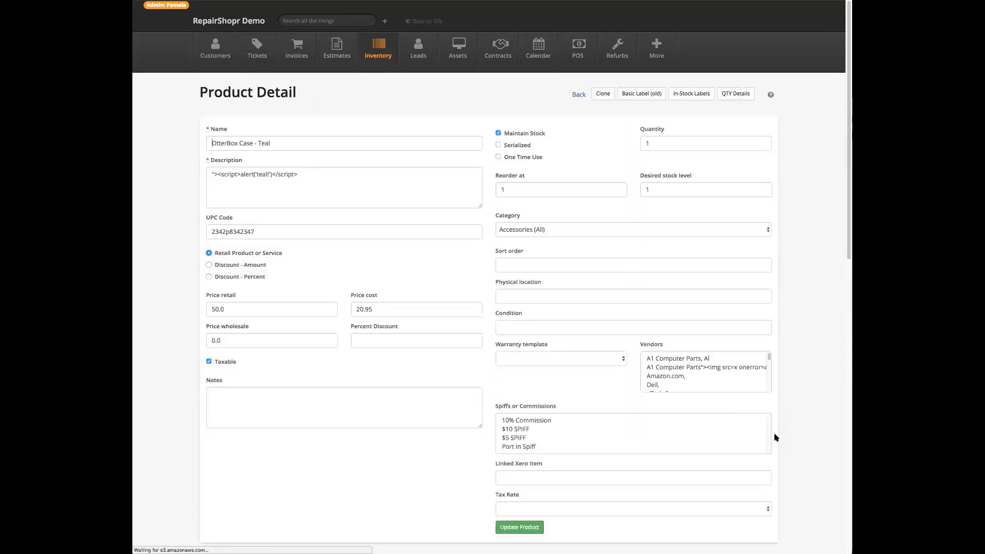
- Replace the description in the OtterBox Case - Teal product details with asdf
triple_click(325, 174)
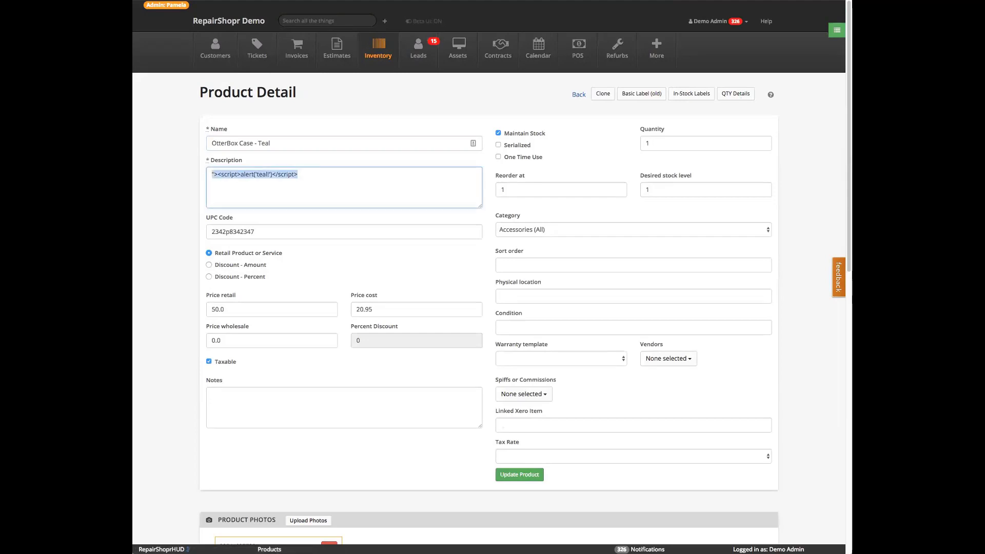
text(asdf)
- View the OtterBox Case - Teal's old basic label and its in-stock label, closing each preview
click(689, 97)
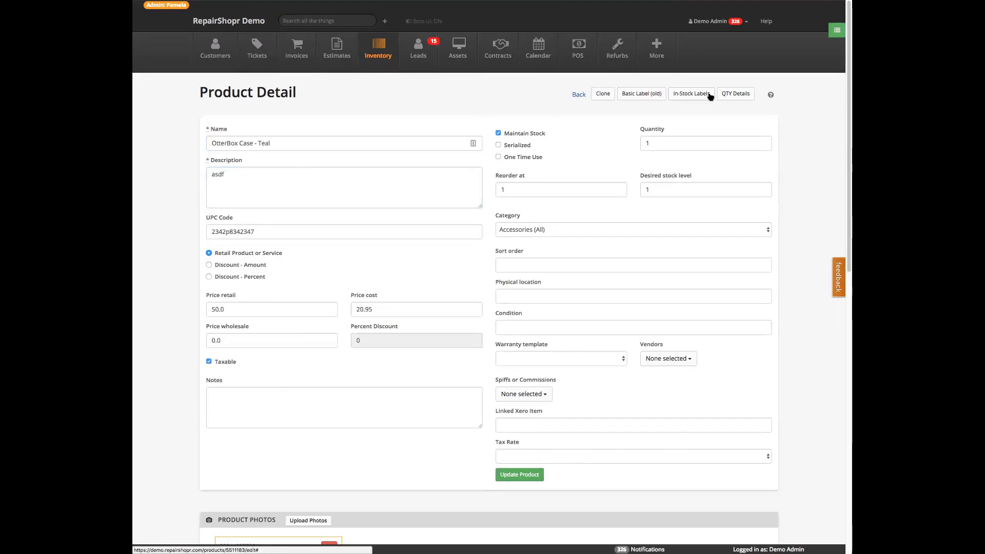
click(649, 94)
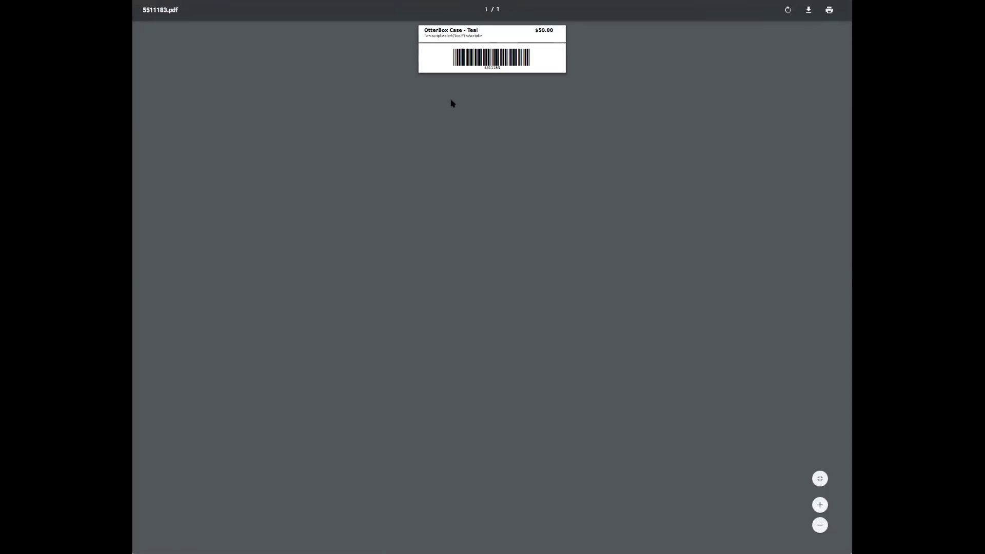
key(ctrl+w)
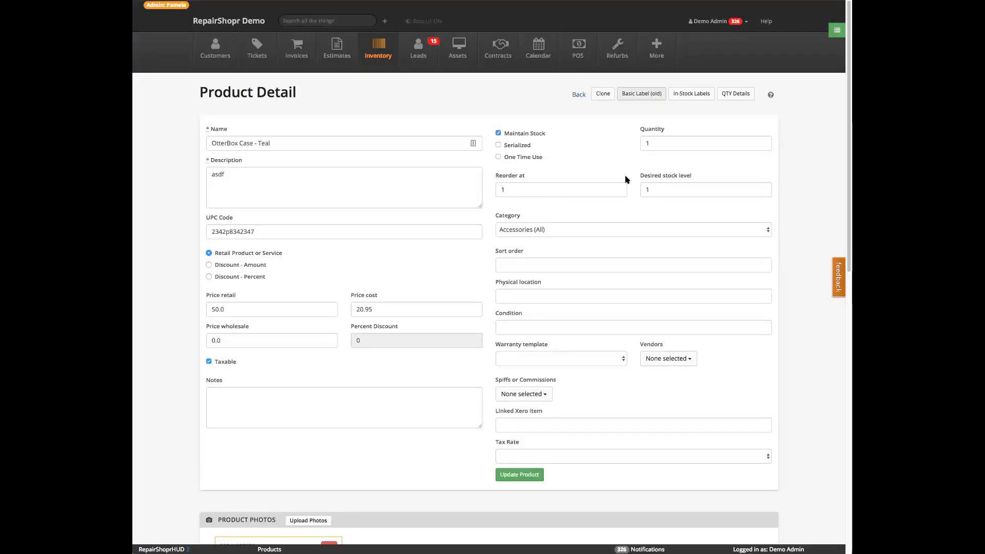
click(697, 95)
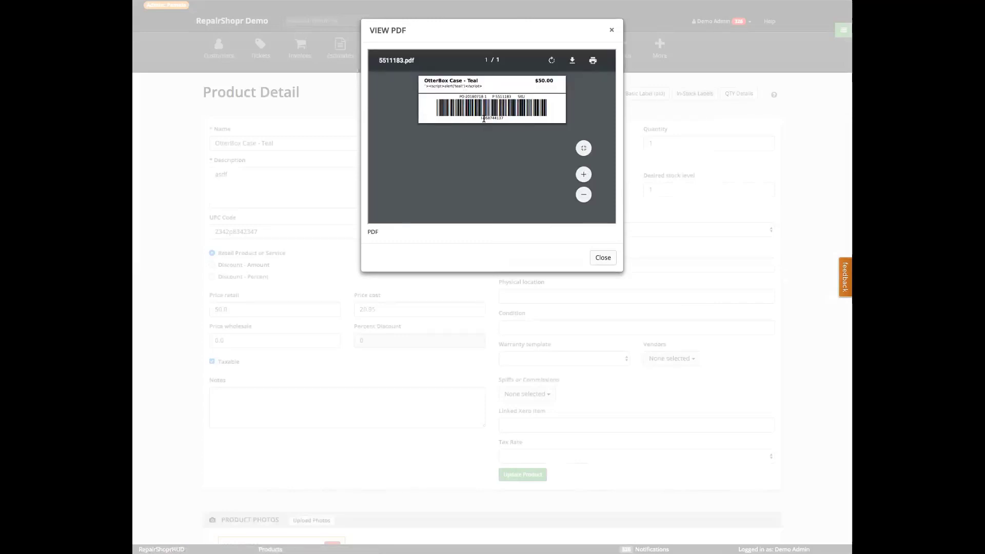
click(597, 257)
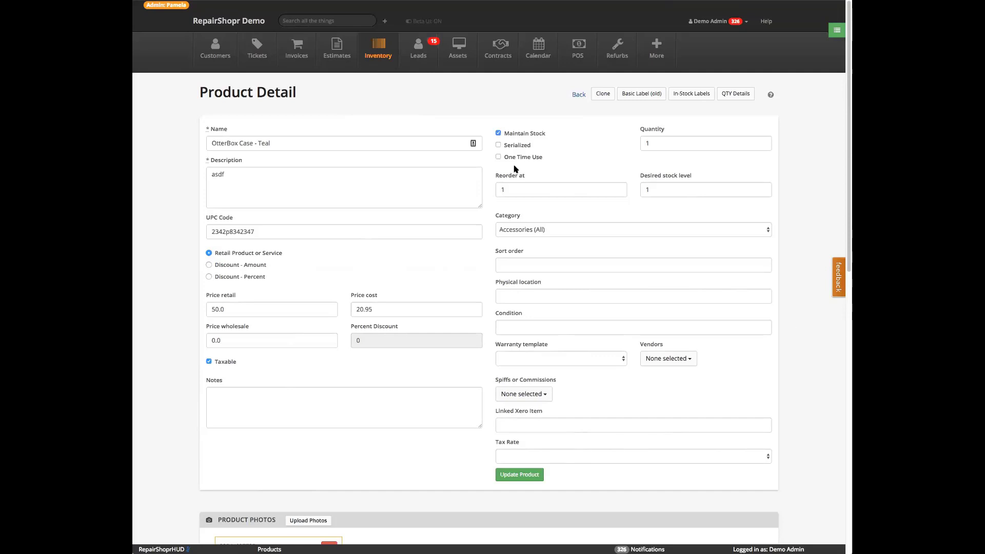
- Go back to the product list, open the inventory bundles, and view the Custom Build 1 bundle
click(363, 50)
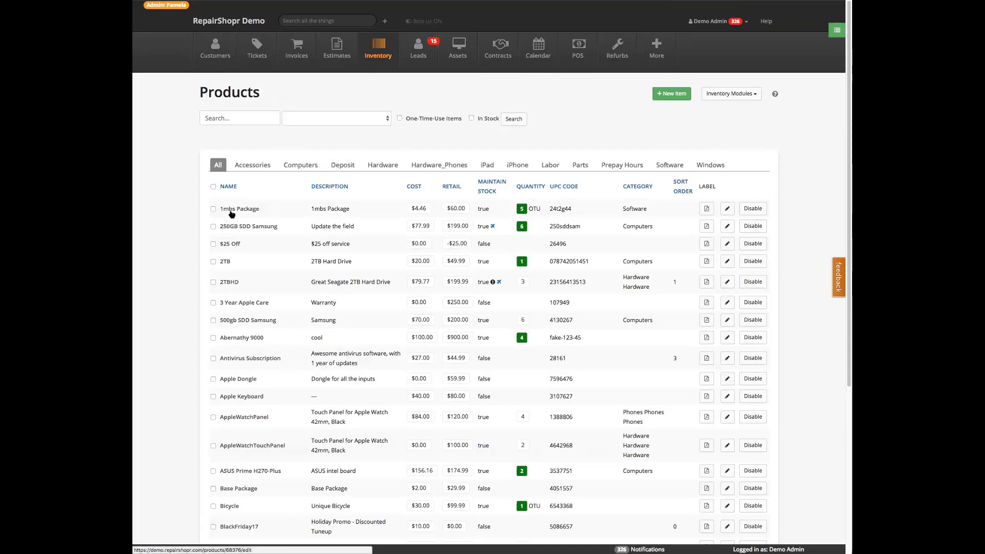
click(721, 100)
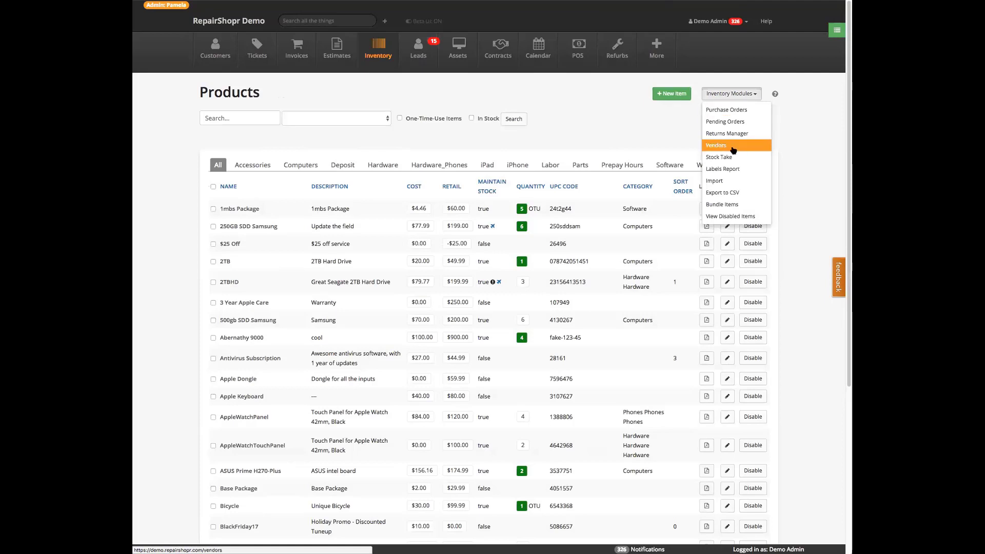
click(739, 202)
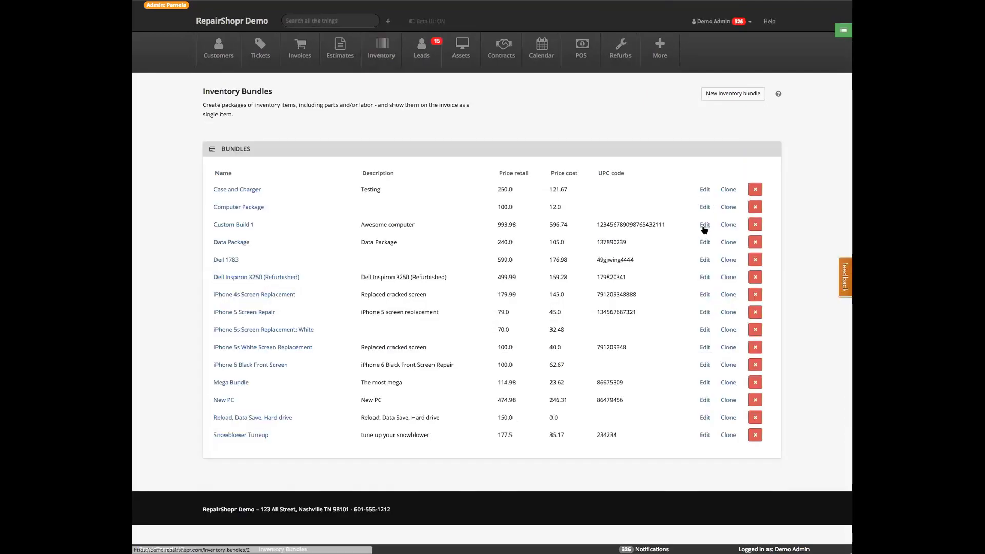
click(222, 226)
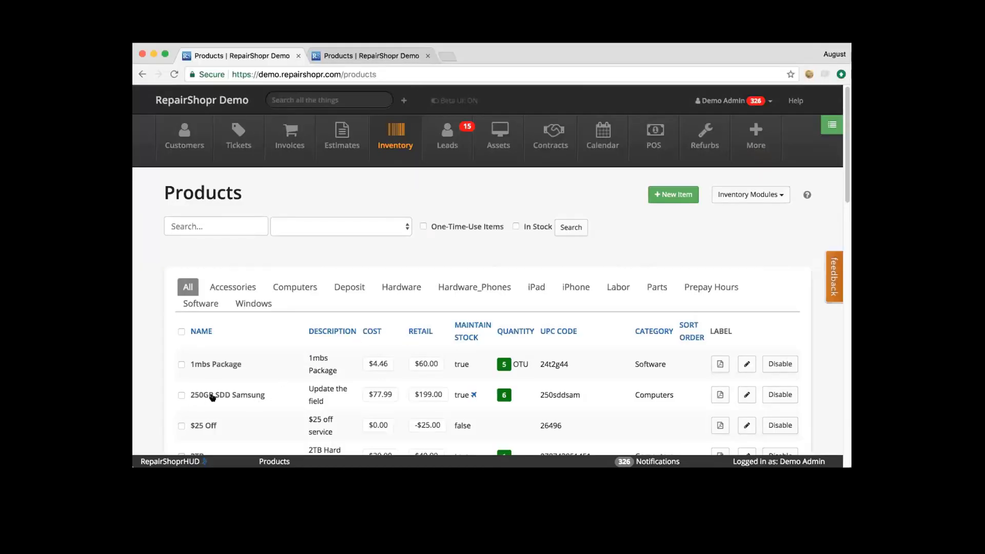
- Open the invoices in a separate browser tab and view the most recent invoice in the list
scroll(510, 379, down, 1)
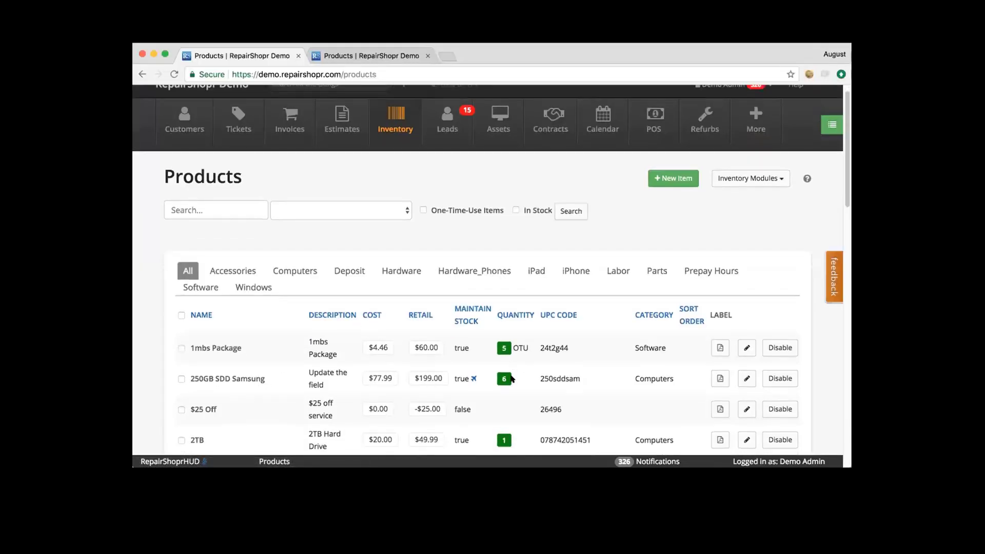
right_click(290, 128)
click(291, 131)
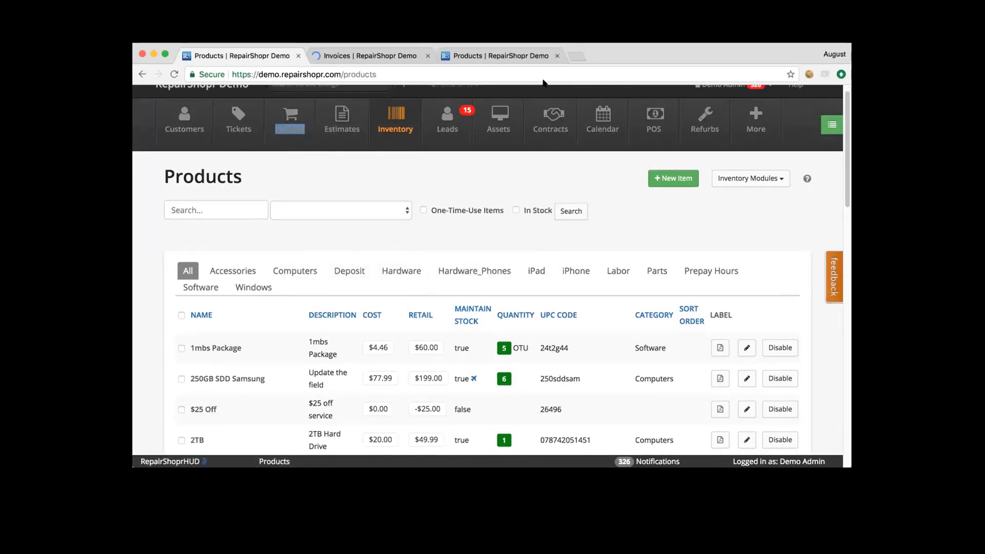
click(365, 56)
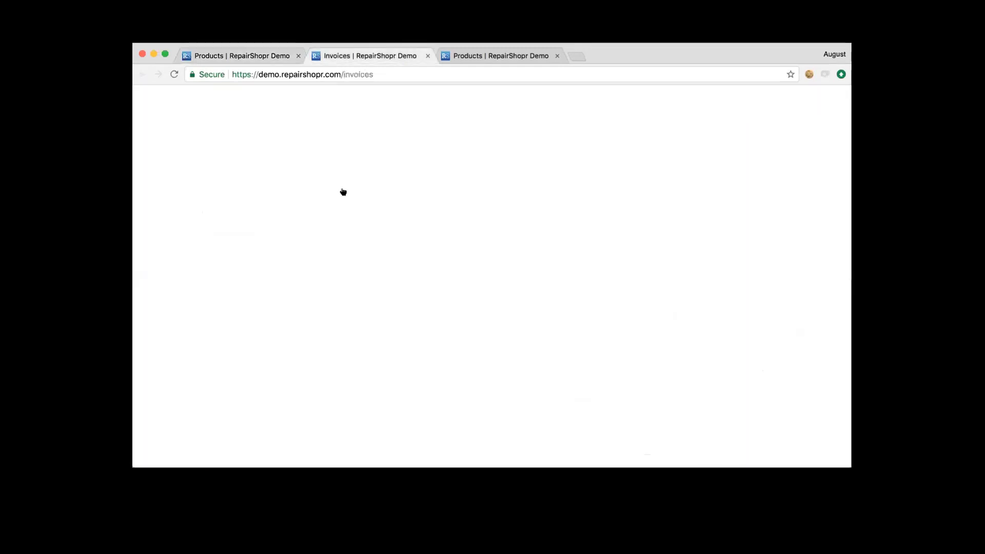
scroll(267, 288, down, 3)
click(253, 246)
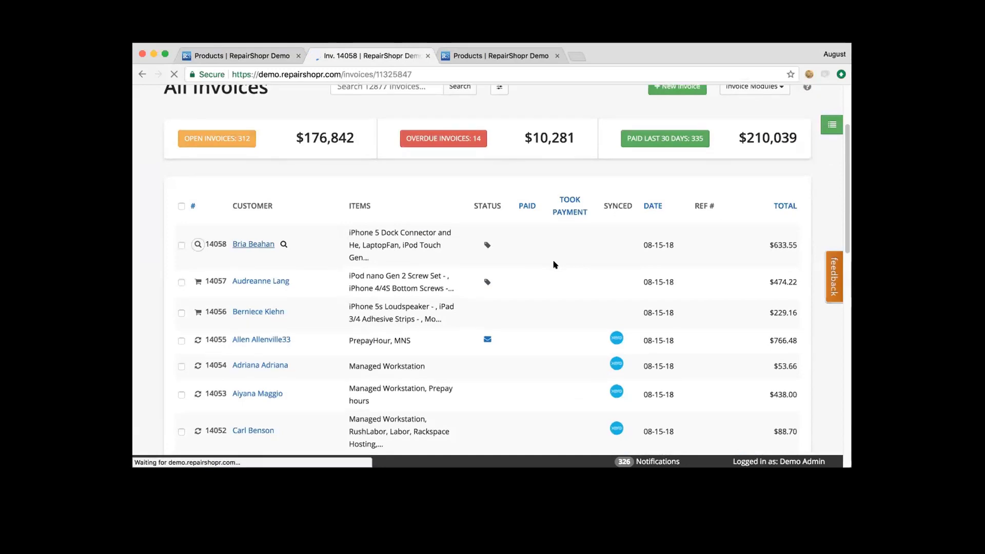
- Find 250GB SDD Samsung among the products and add it as a line item on the invoice
scroll(471, 265, down, 3)
scroll(471, 265, down, 4)
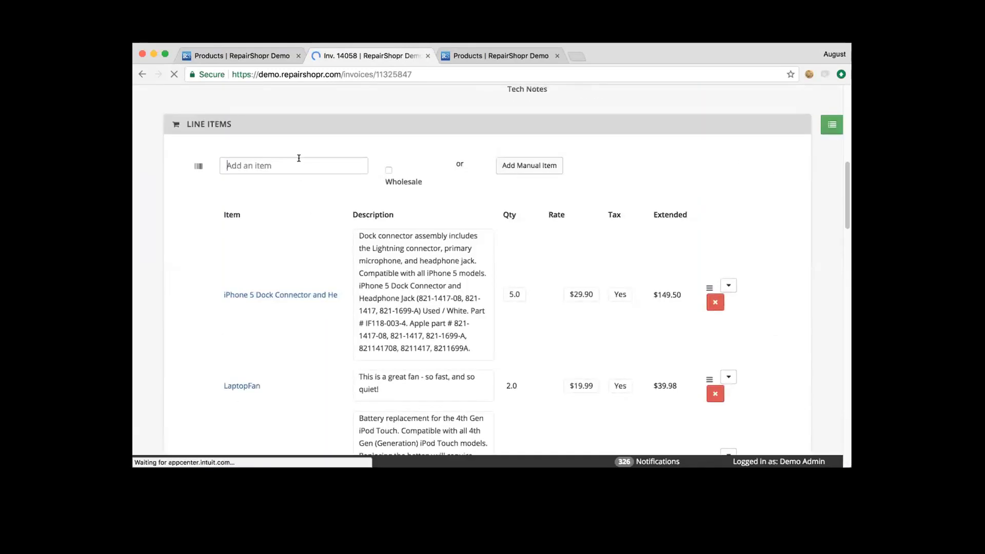
click(297, 165)
text(250gb)
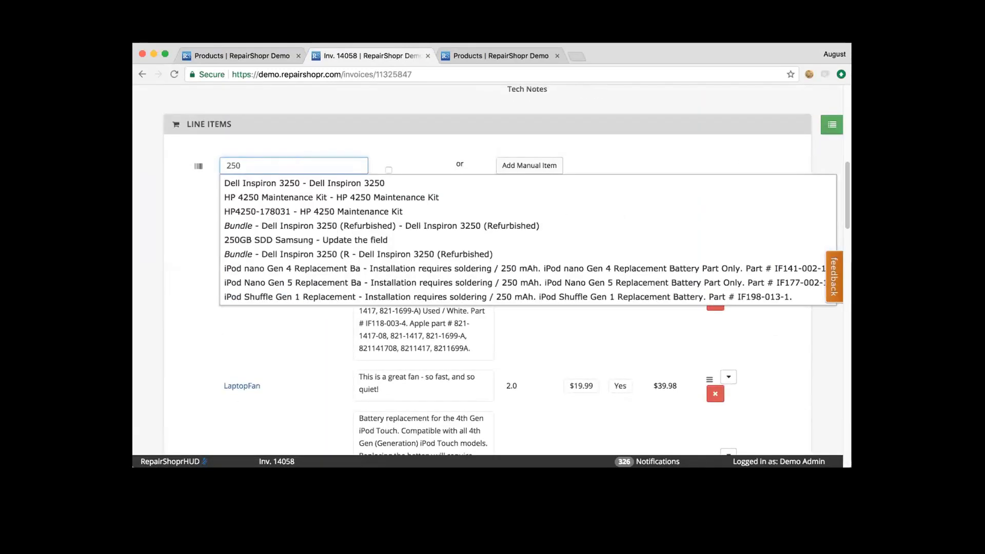
click(274, 182)
click(570, 168)
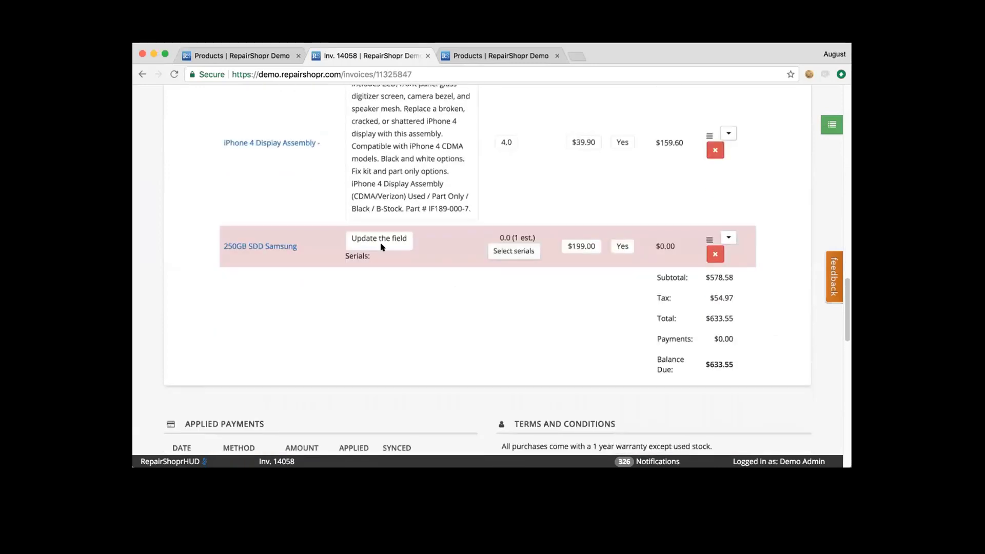
- Assign serial 654e7698707 to the invoice's 250GB SDD Samsung line and save the selection
click(501, 250)
click(342, 234)
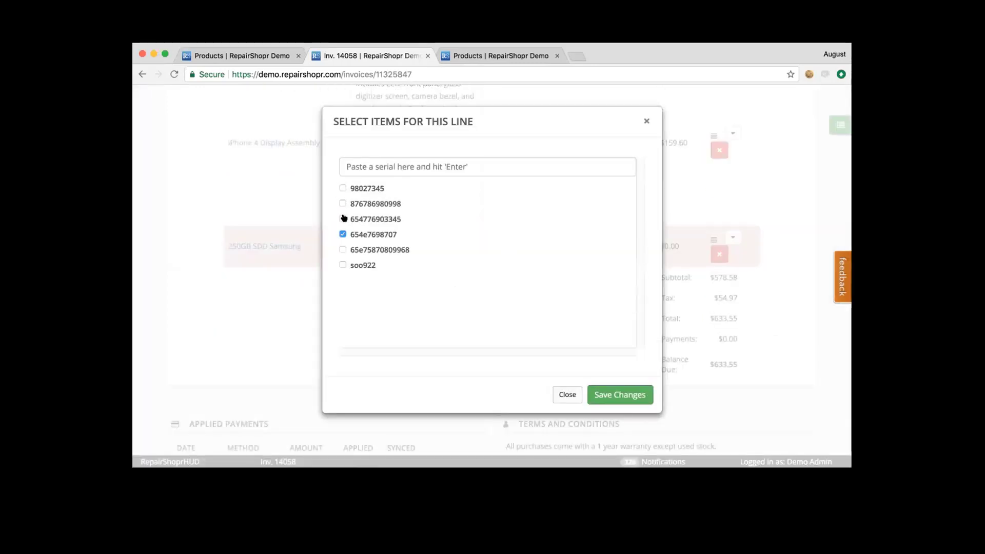
click(621, 396)
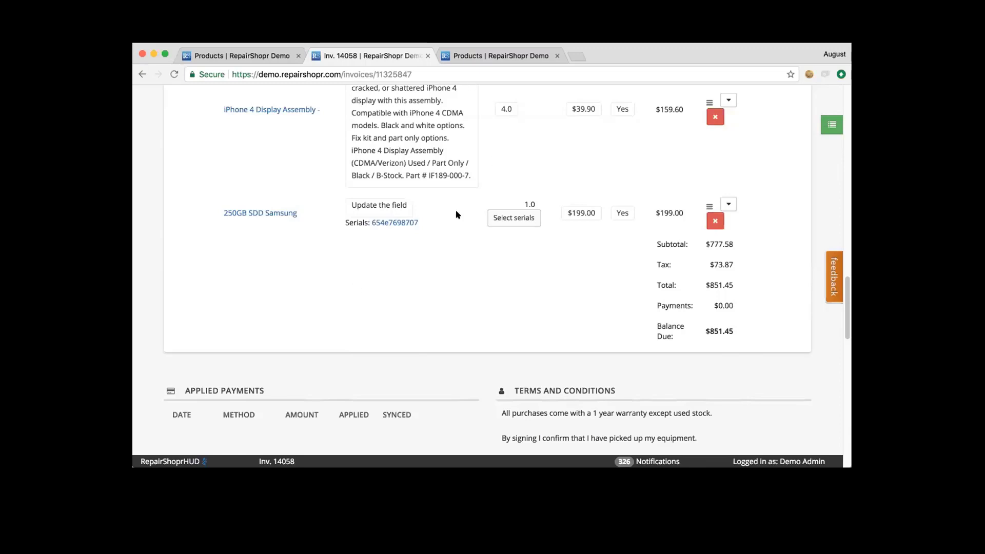
- Go back to the product list and check the 250GB SDD Samsung's quantity and the sort order column
scroll(461, 214, up, 15)
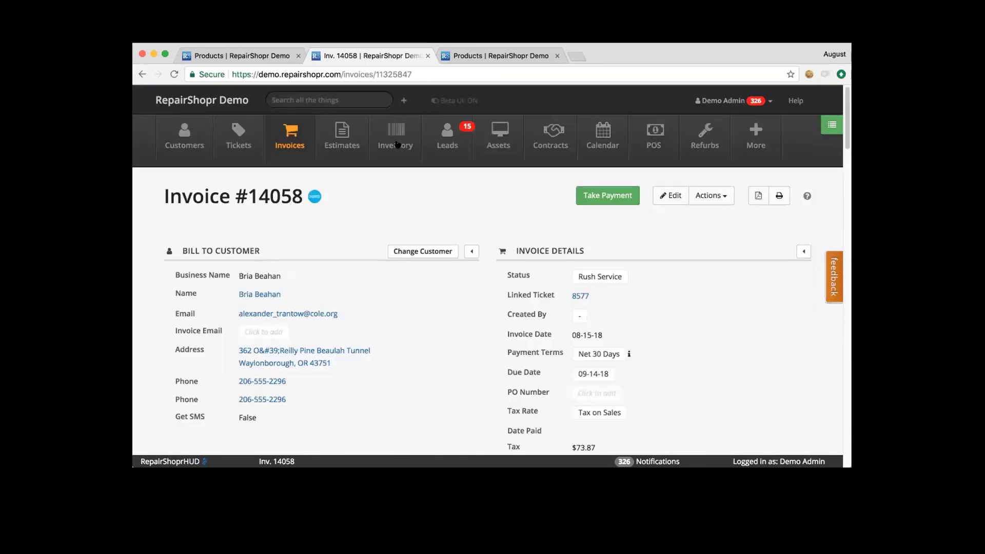
click(397, 141)
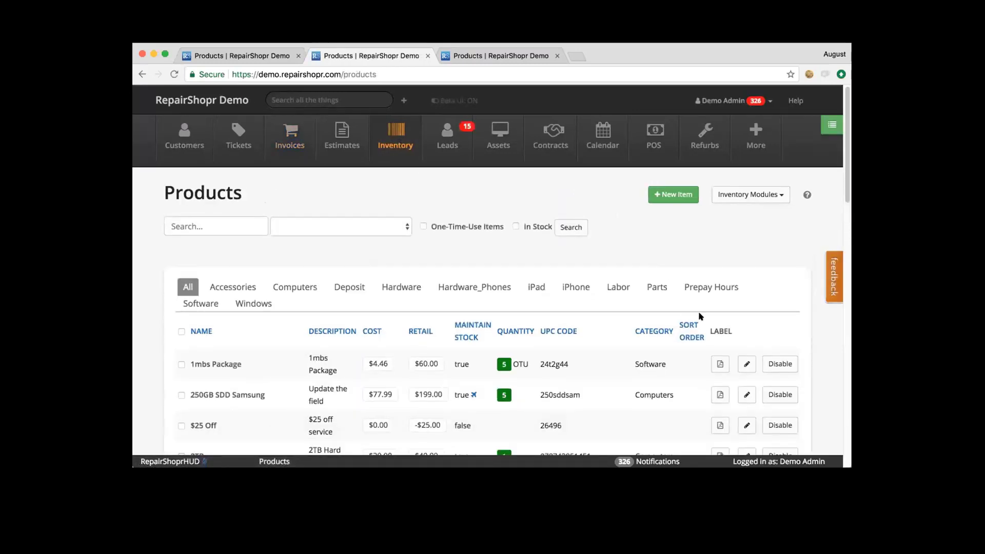
scroll(690, 329, down, 2)
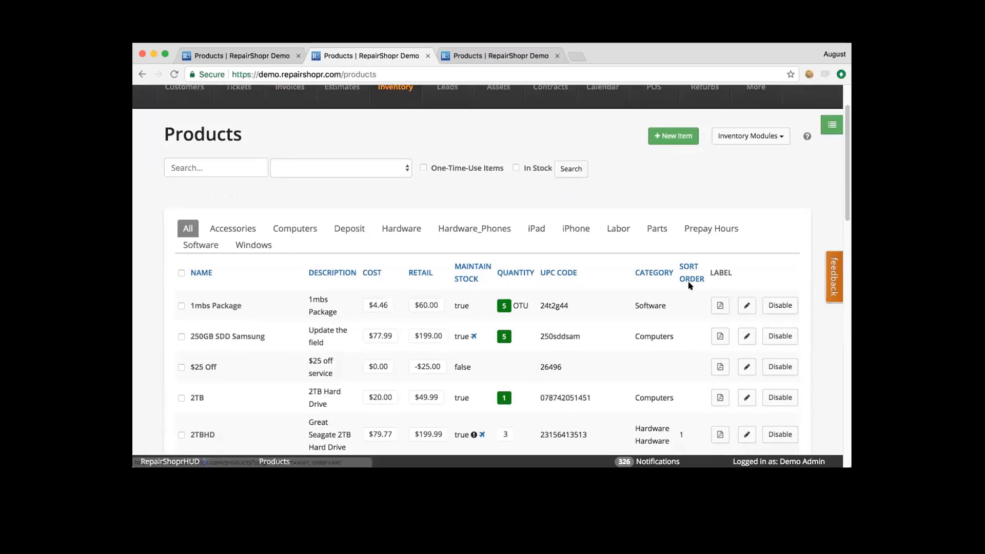
scroll(689, 297, down, 2)
scroll(688, 256, up, 1)
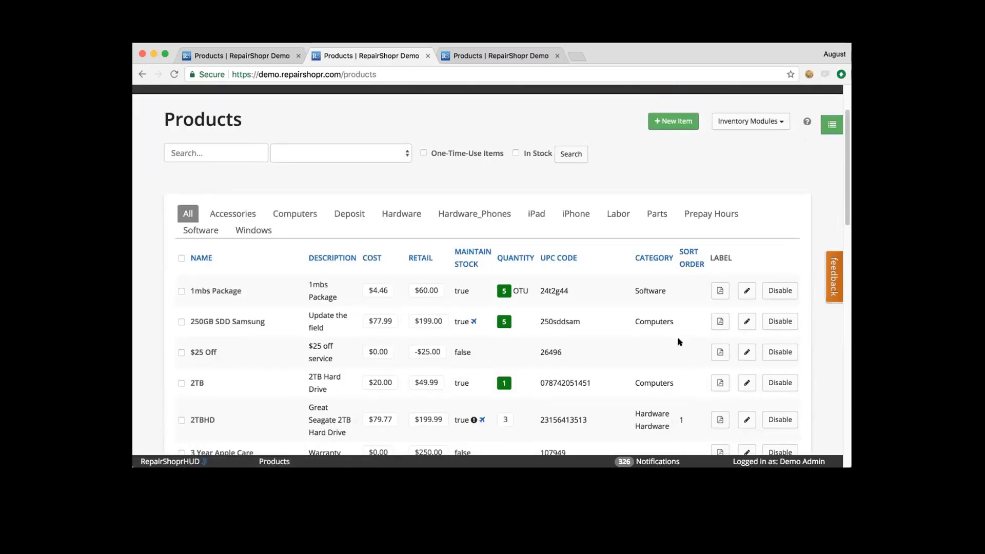
scroll(679, 341, down, 1)
scroll(615, 229, up, 3)
- Open the point of sale, view product pages 2 and 3, and return to the main product page
click(650, 150)
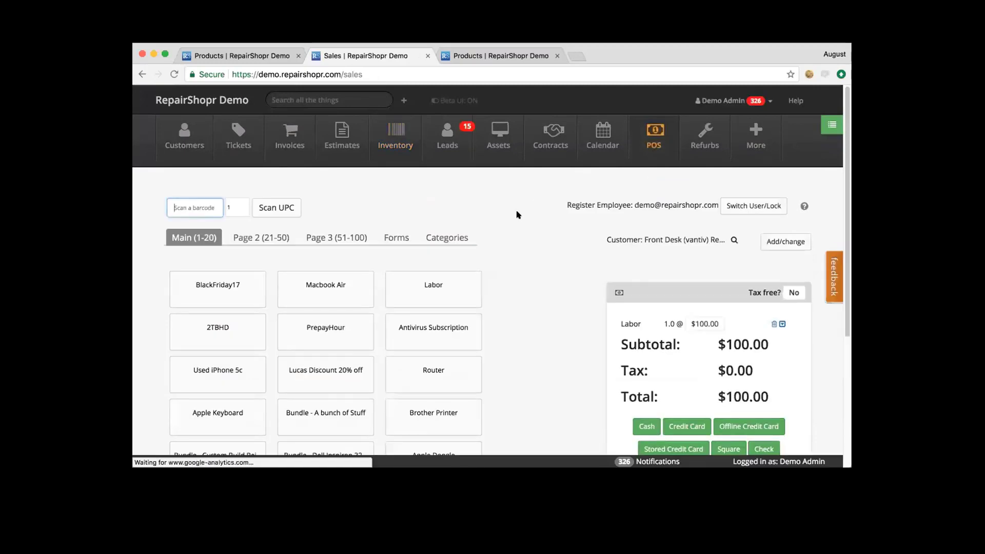
scroll(518, 214, down, 2)
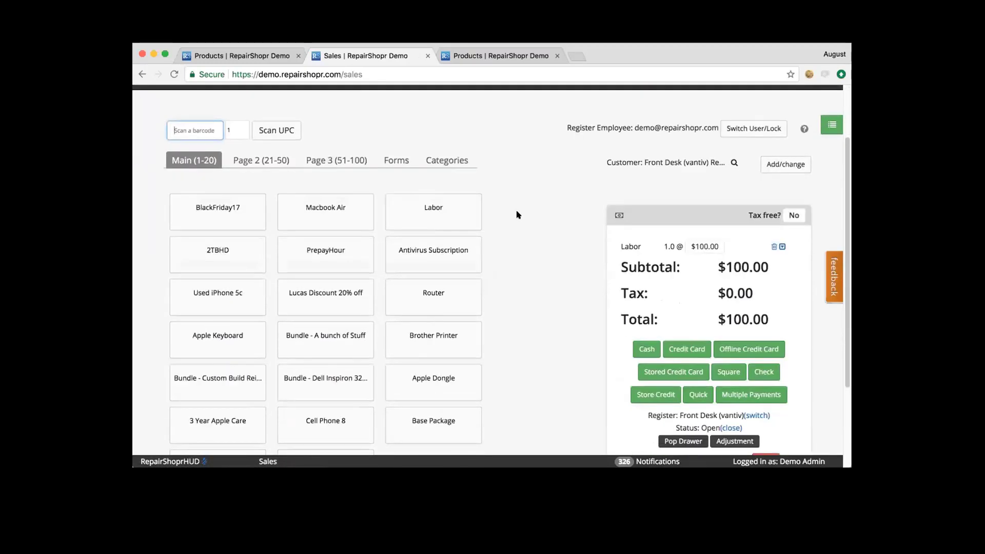
scroll(169, 198, down, 1)
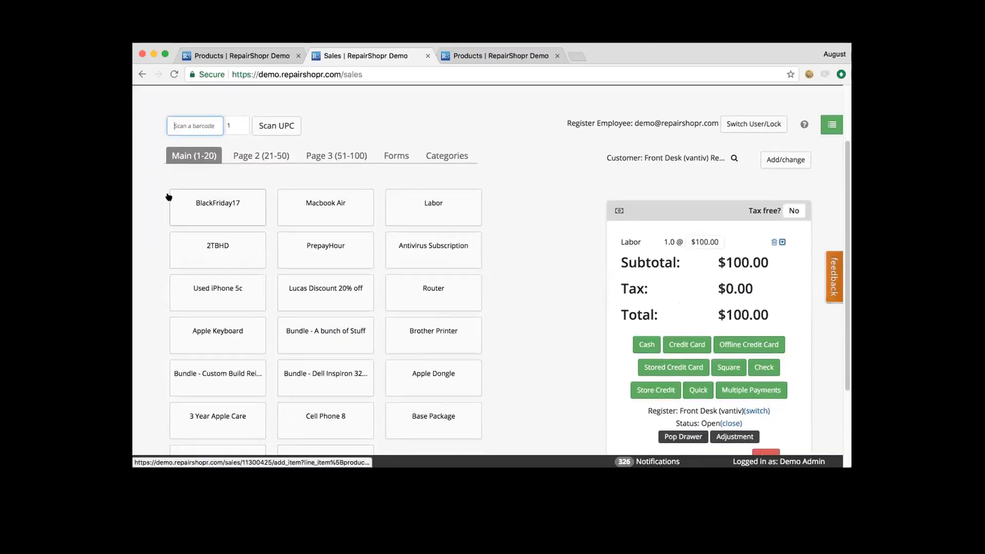
click(243, 154)
click(325, 157)
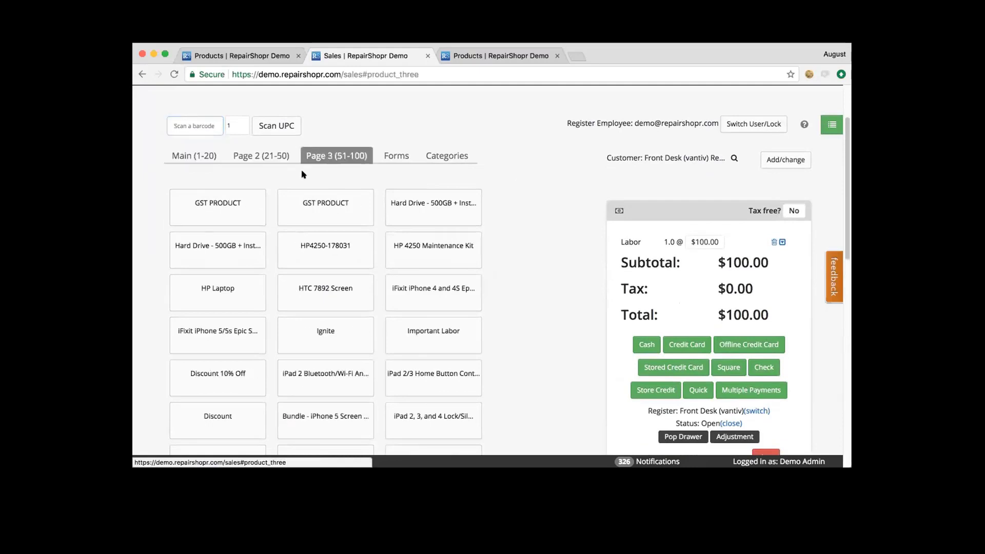
click(203, 149)
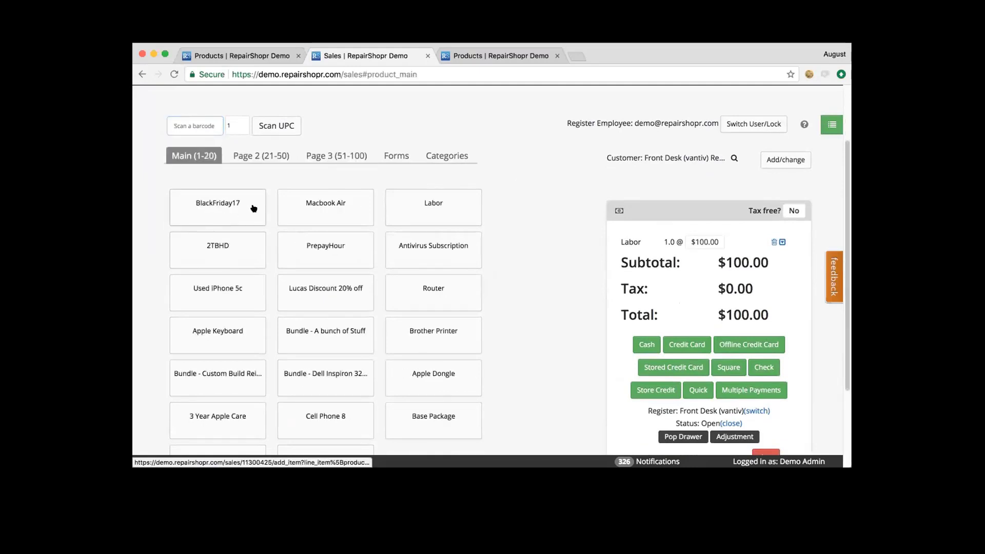
- Look through the main point-of-sale products, view the forms and categories, and return to the main products
scroll(266, 214, down, 1)
scroll(267, 213, down, 2)
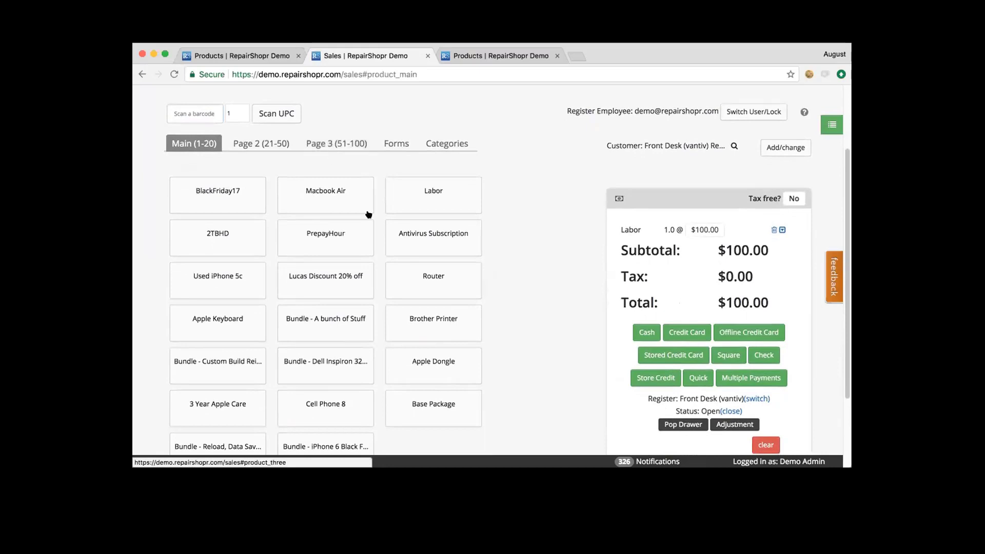
scroll(334, 190, down, 4)
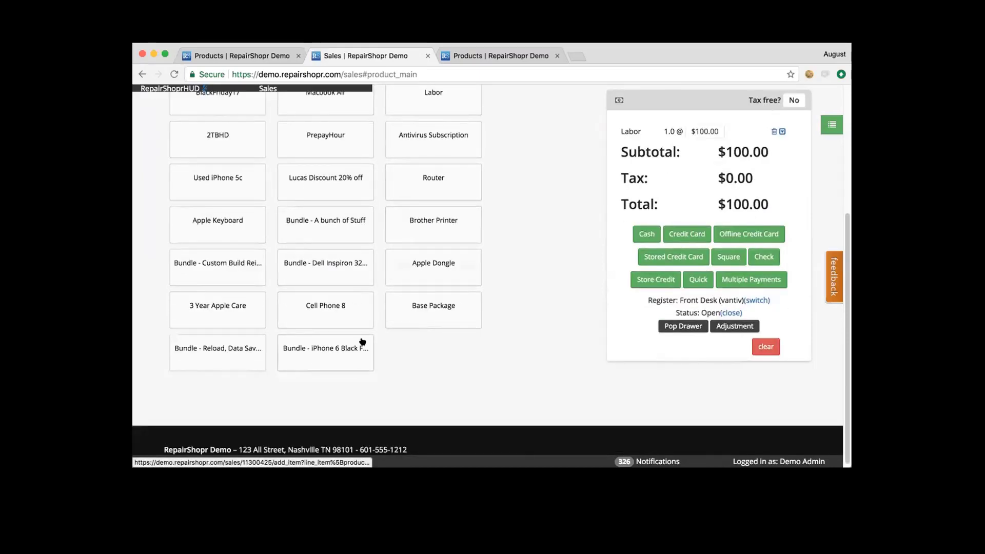
scroll(257, 304, up, 3)
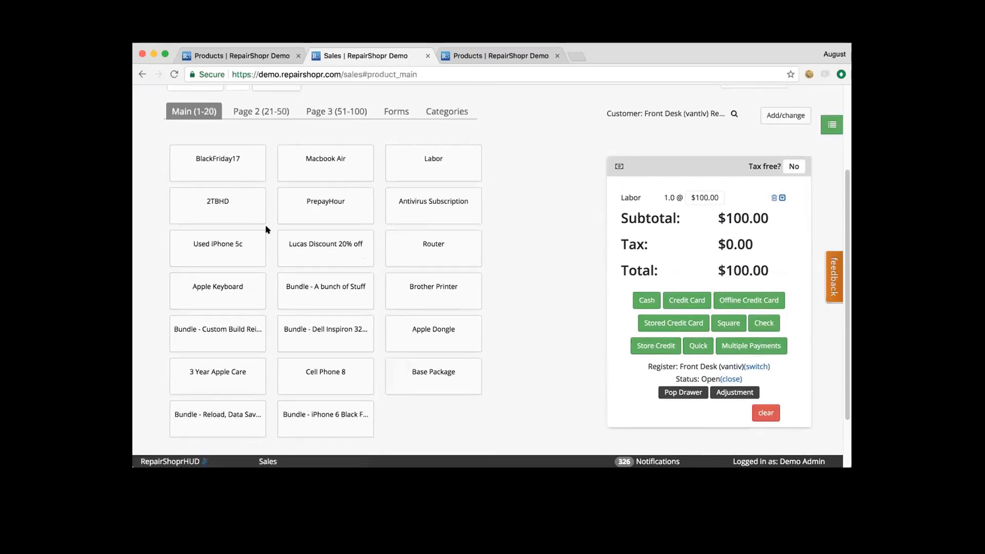
click(380, 114)
click(445, 110)
click(179, 113)
- Switch to the product list's browser tab, view the 250GB SDD Samsung's product details, and return to the list
click(253, 57)
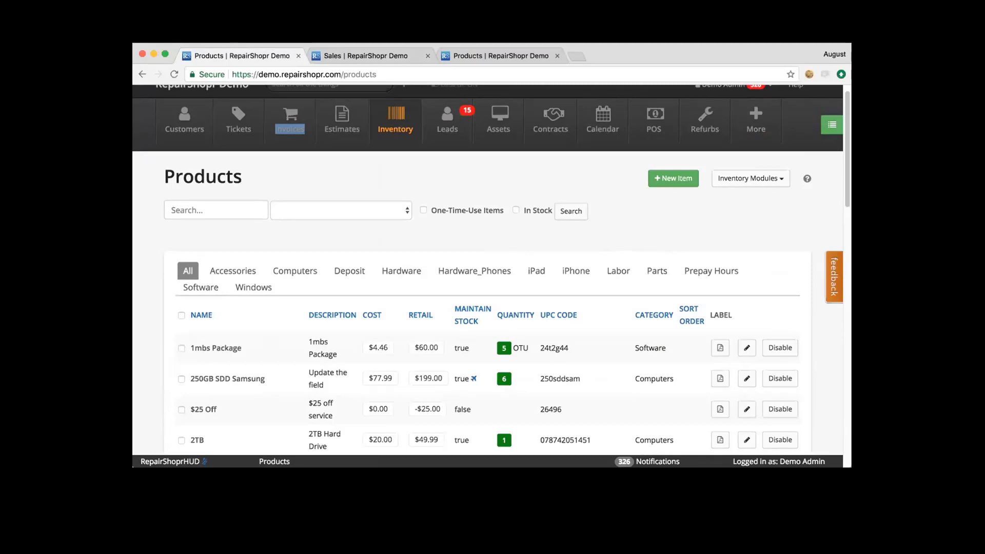
click(379, 167)
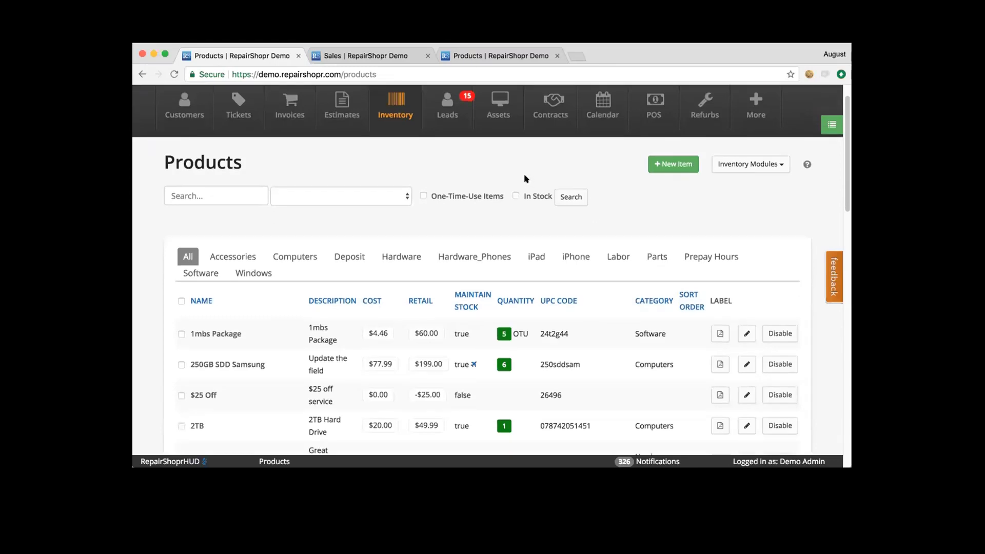
scroll(524, 180, down, 5)
click(234, 205)
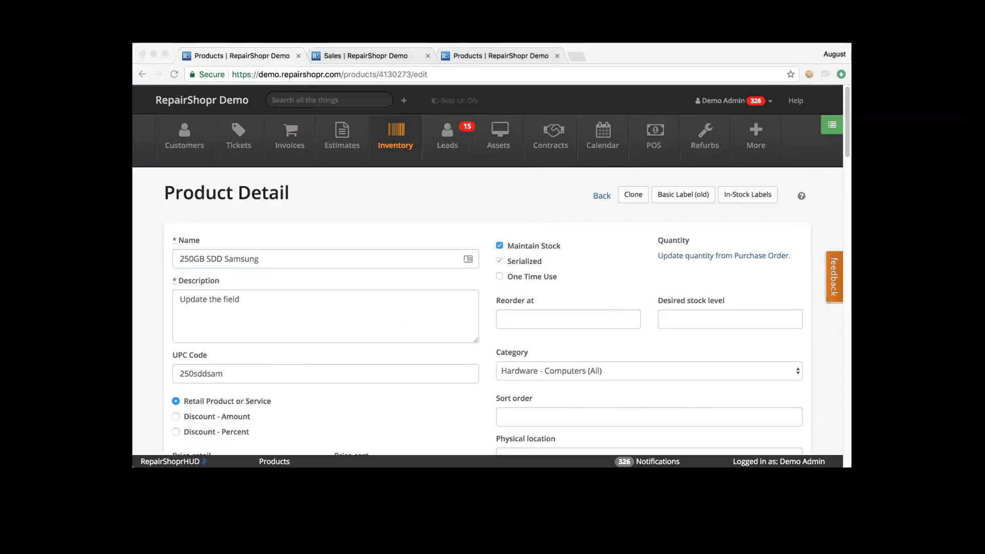
click(598, 195)
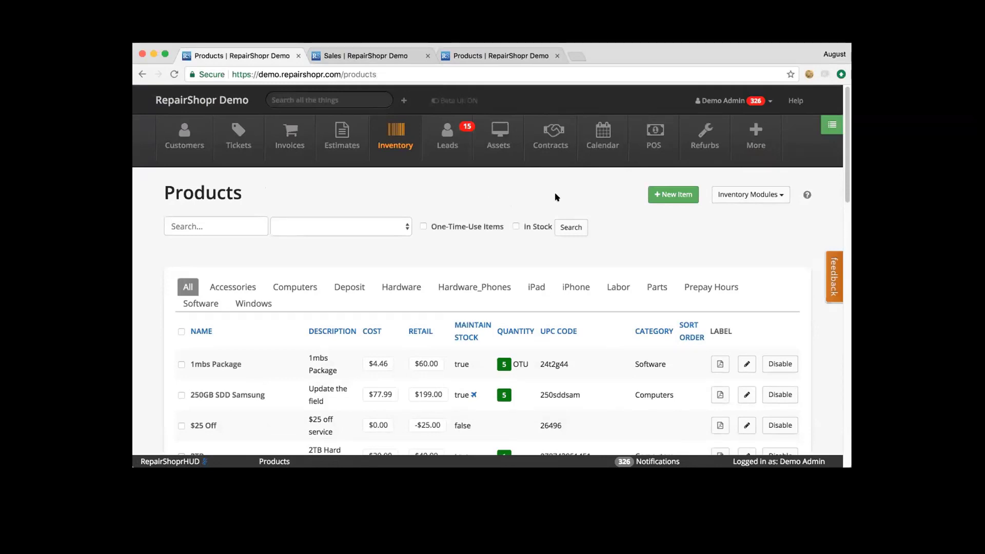
- Open the stock takes from the inventory modules and look through the existing entries
click(732, 191)
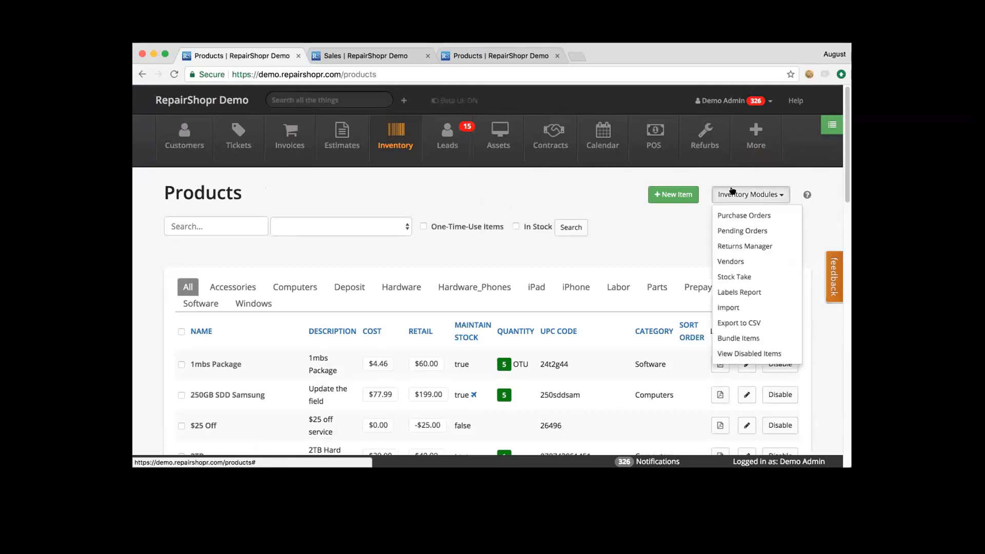
click(747, 276)
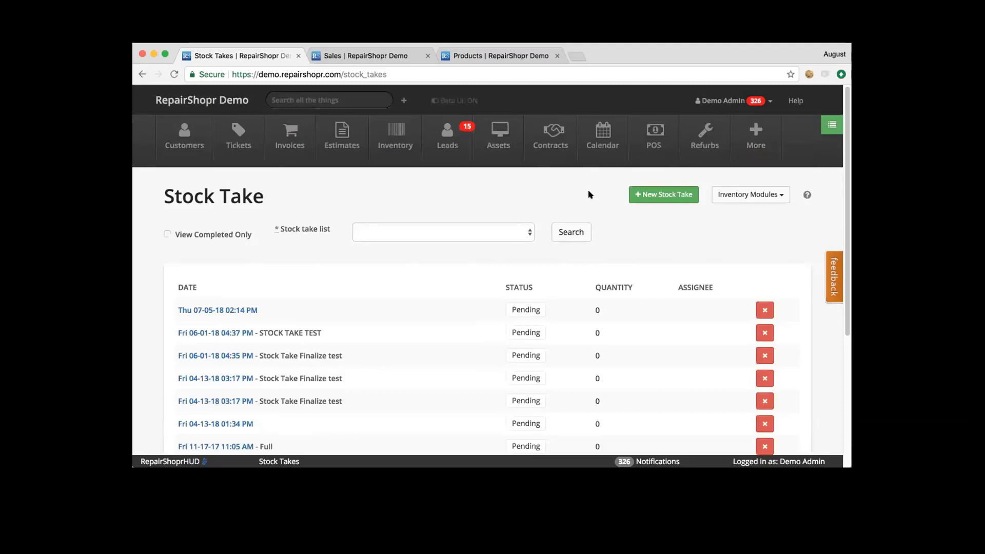
scroll(673, 254, down, 3)
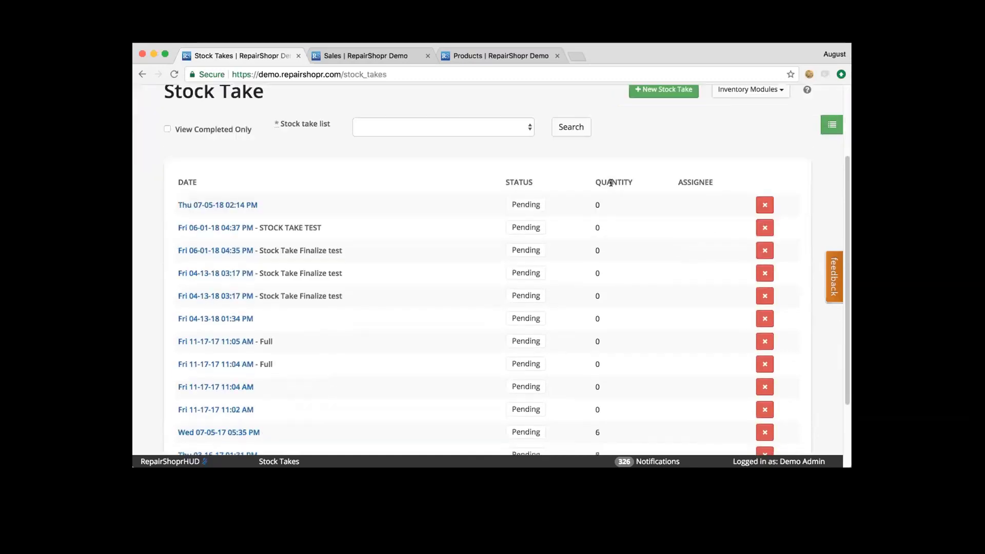
scroll(387, 185, down, 2)
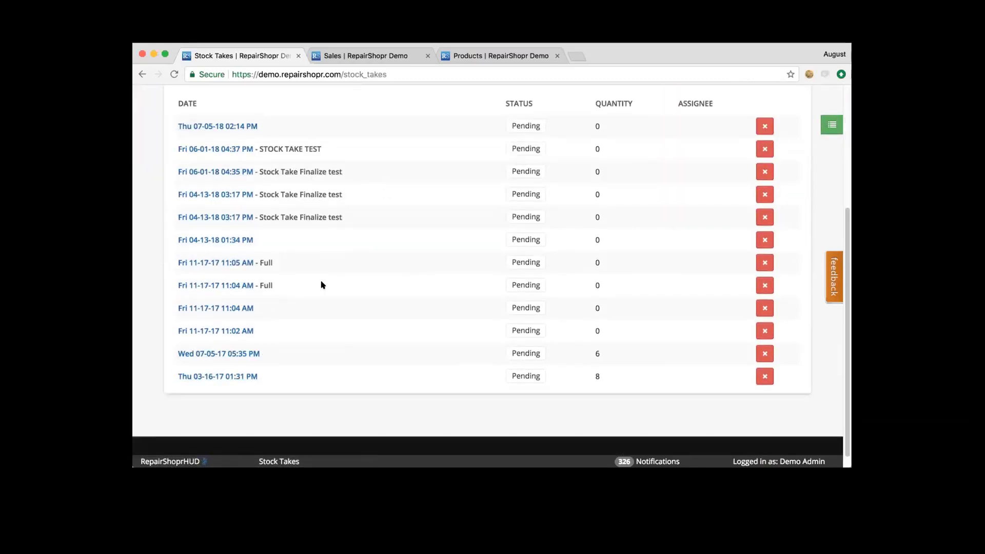
scroll(455, 234, up, 1)
scroll(456, 233, up, 5)
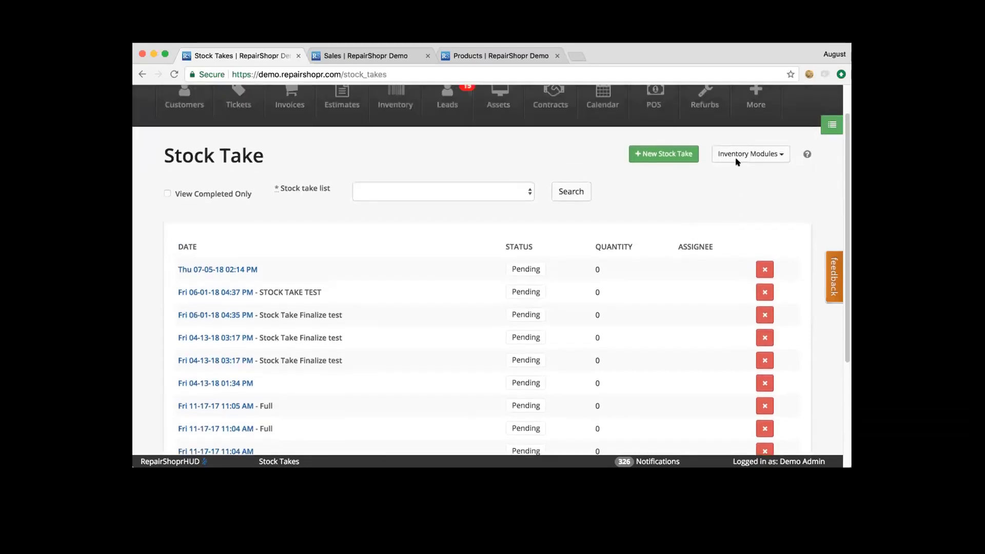
- Open the stock take lists and examine the Full list's settings, product-adding options and products
click(737, 154)
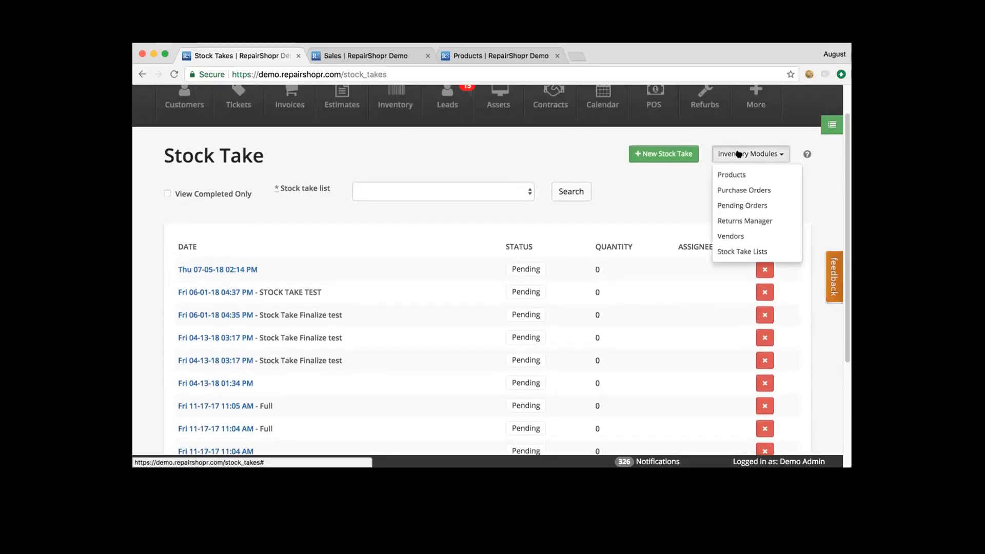
click(725, 253)
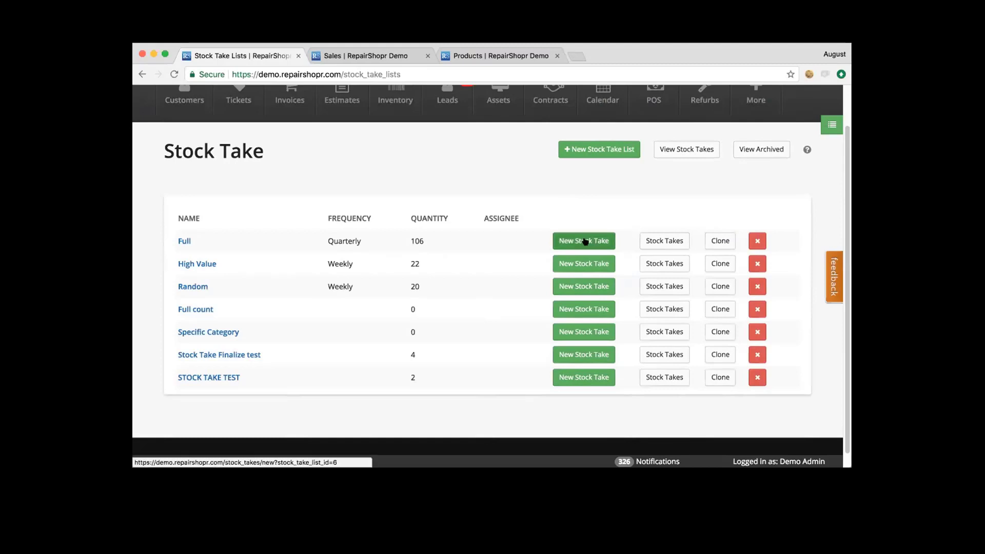
click(184, 241)
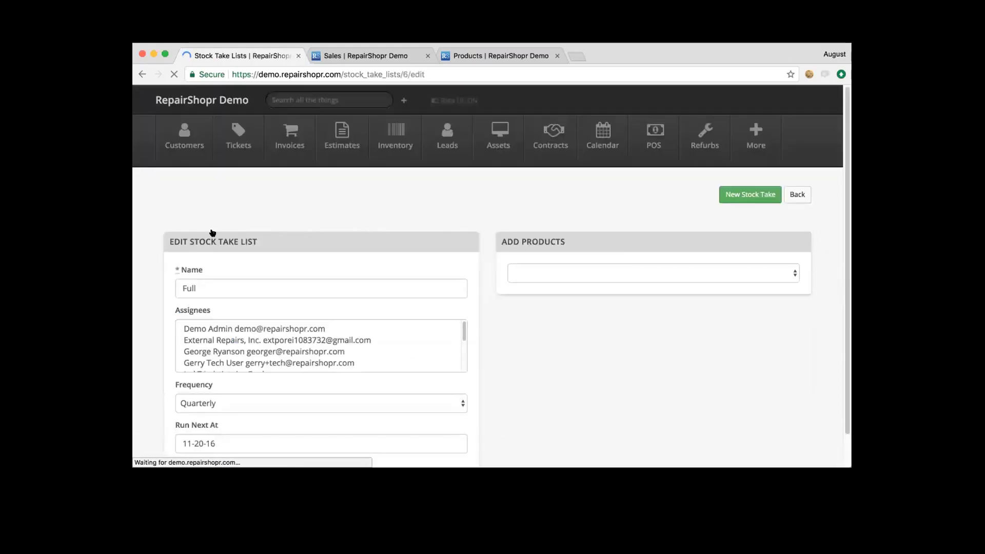
scroll(463, 241, down, 3)
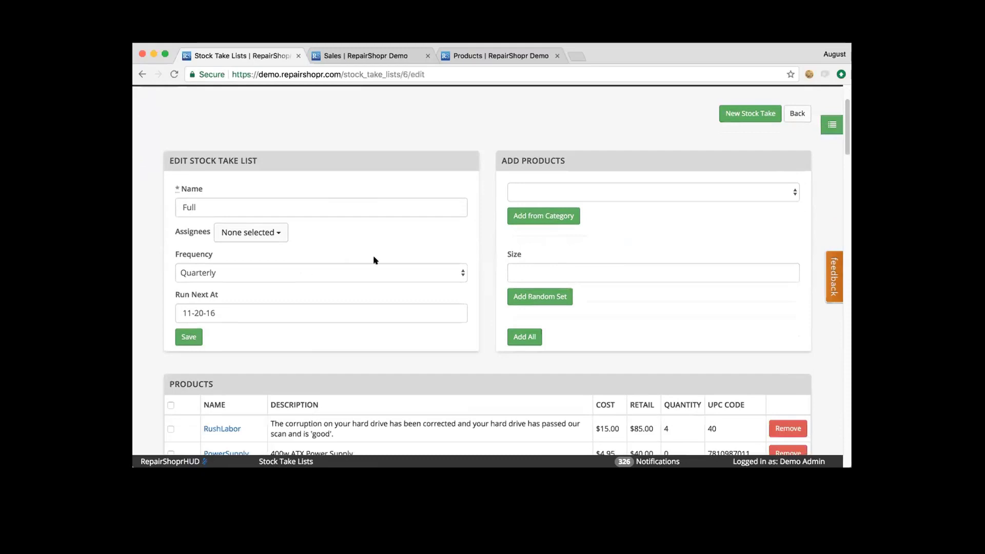
scroll(446, 220, down, 1)
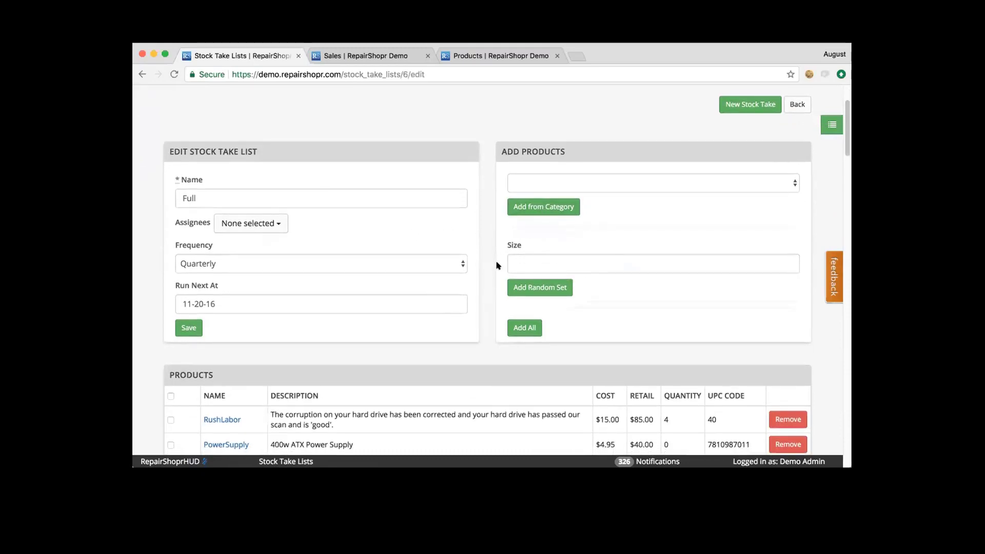
- Look through the Full stock take list's products and the categories available for adding products
scroll(475, 297, down, 4)
scroll(482, 310, down, 15)
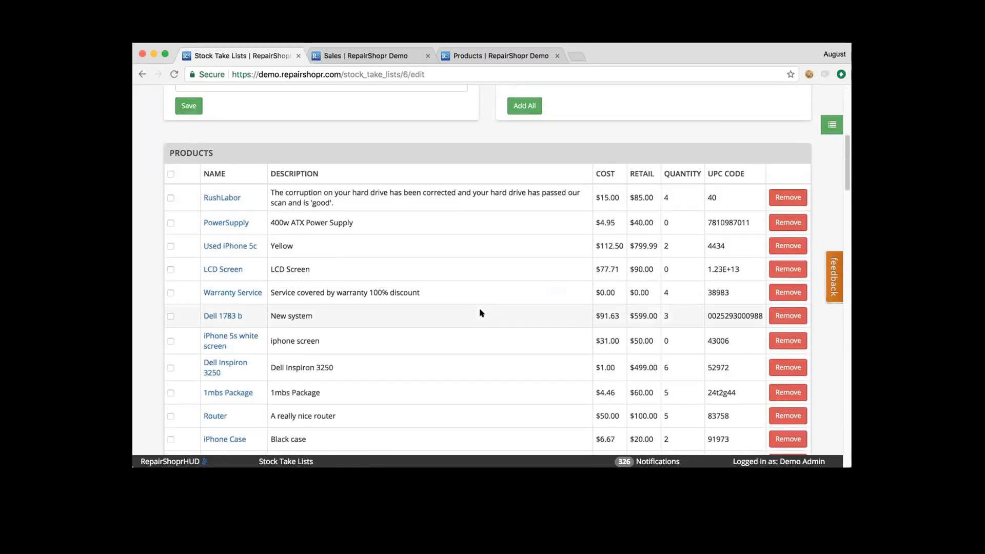
scroll(492, 303, down, 20)
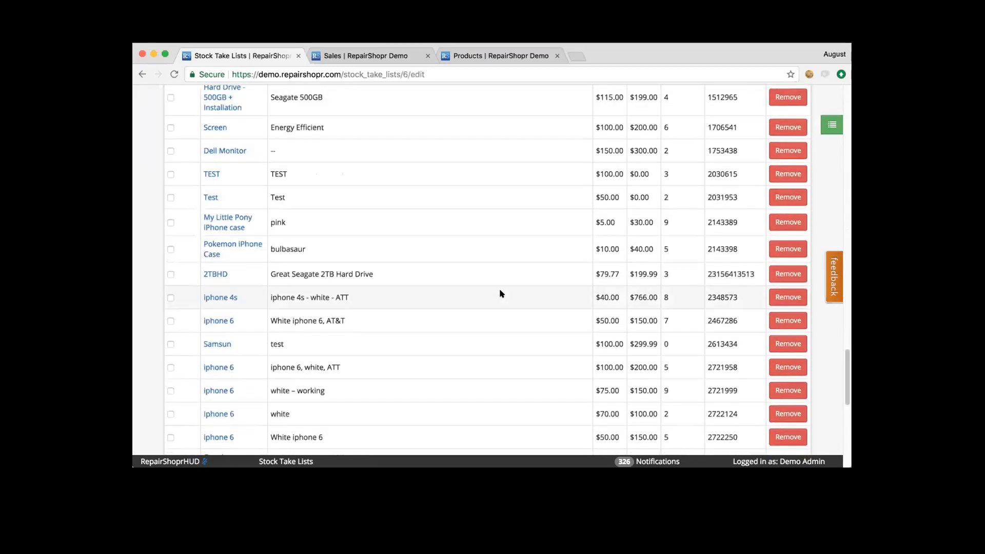
scroll(487, 318, up, 15)
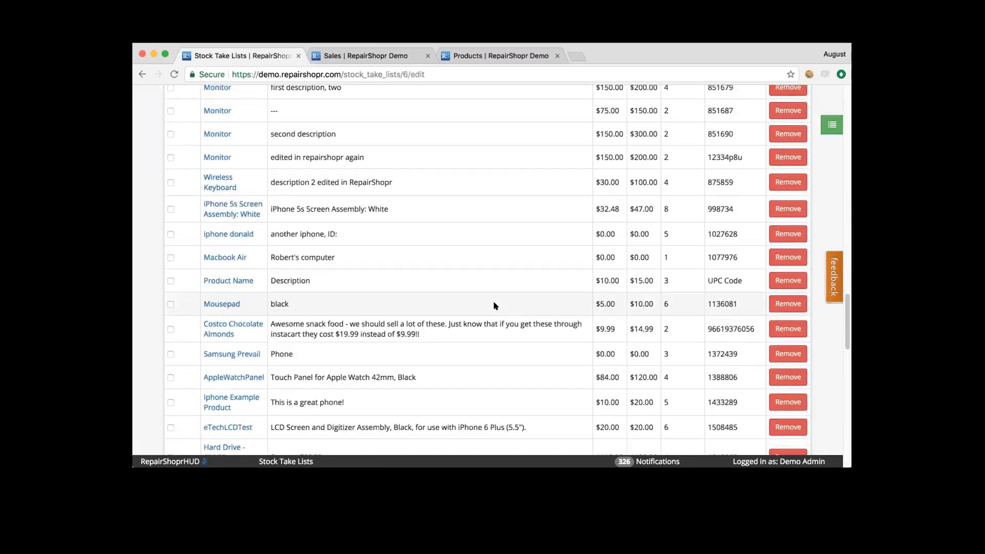
scroll(501, 305, up, 15)
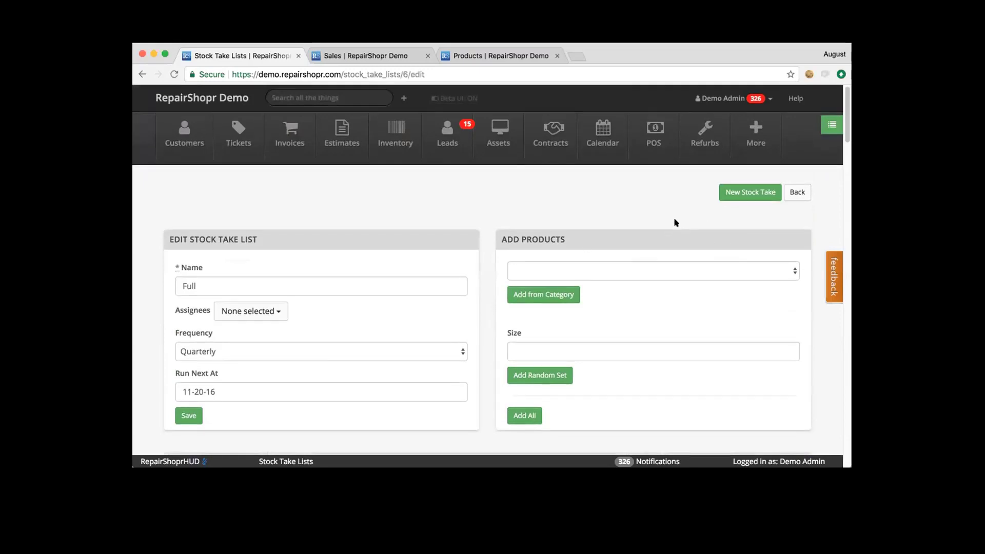
scroll(667, 220, down, 5)
scroll(610, 175, up, 1)
click(592, 172)
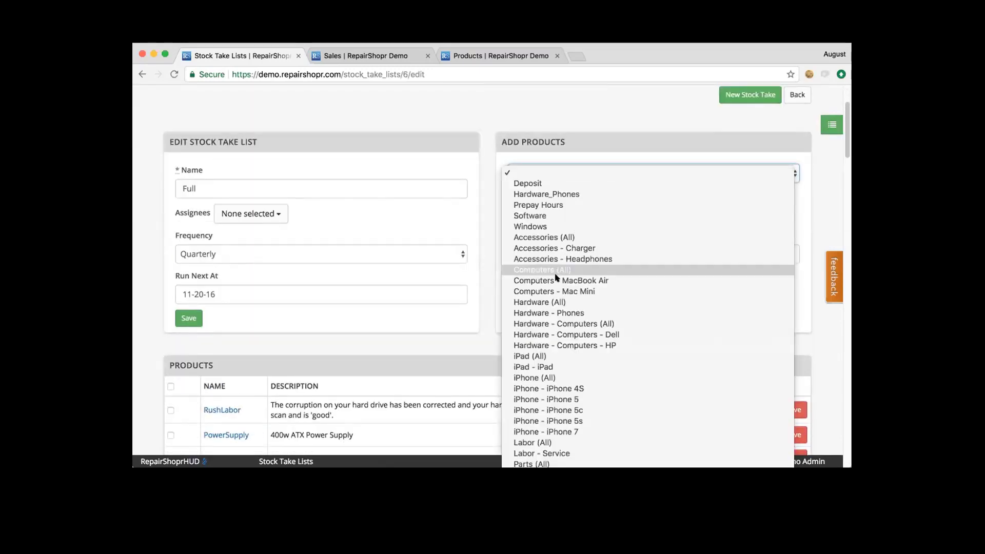
click(485, 193)
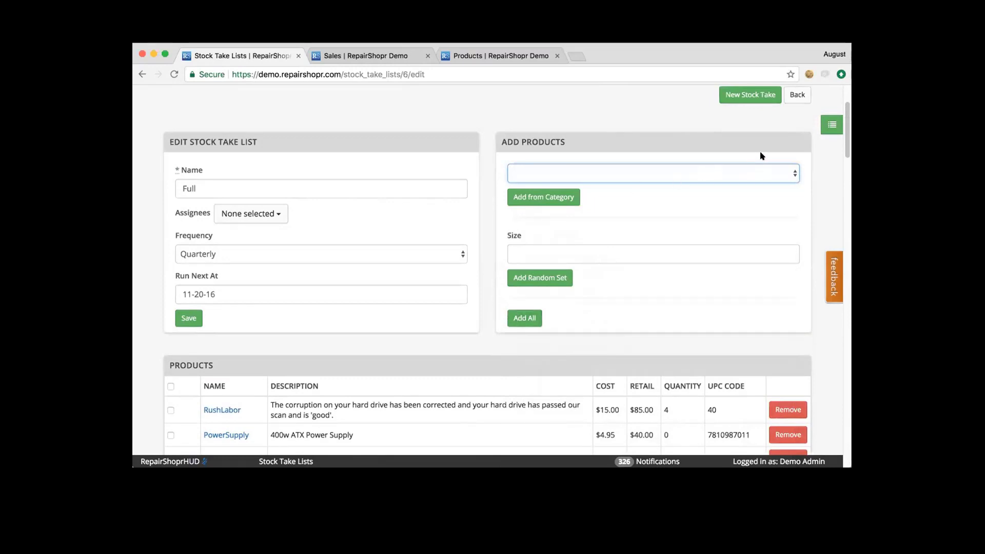
- Return to the stock take lists, start a new stock take from the Random list, and reload it to view the pending products
click(796, 96)
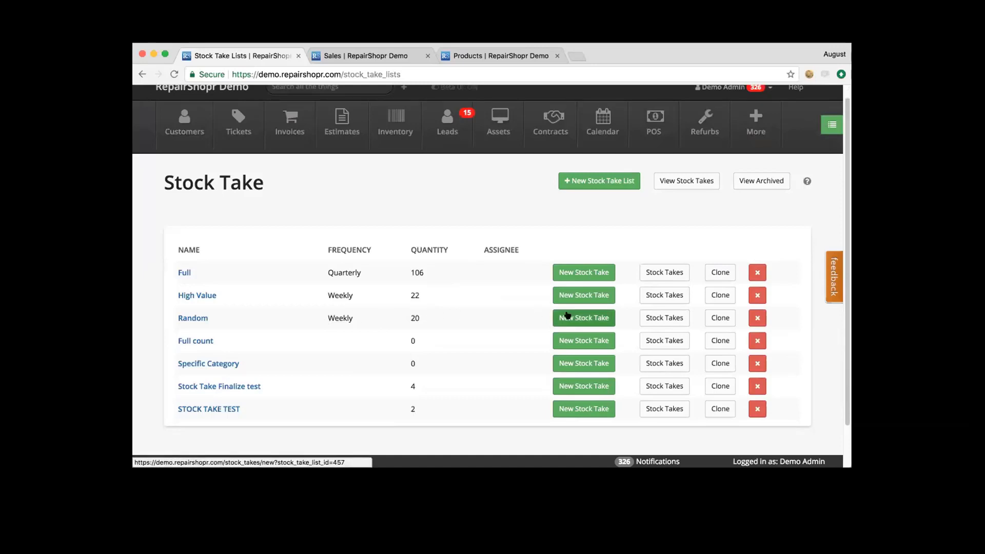
scroll(551, 378, down, 1)
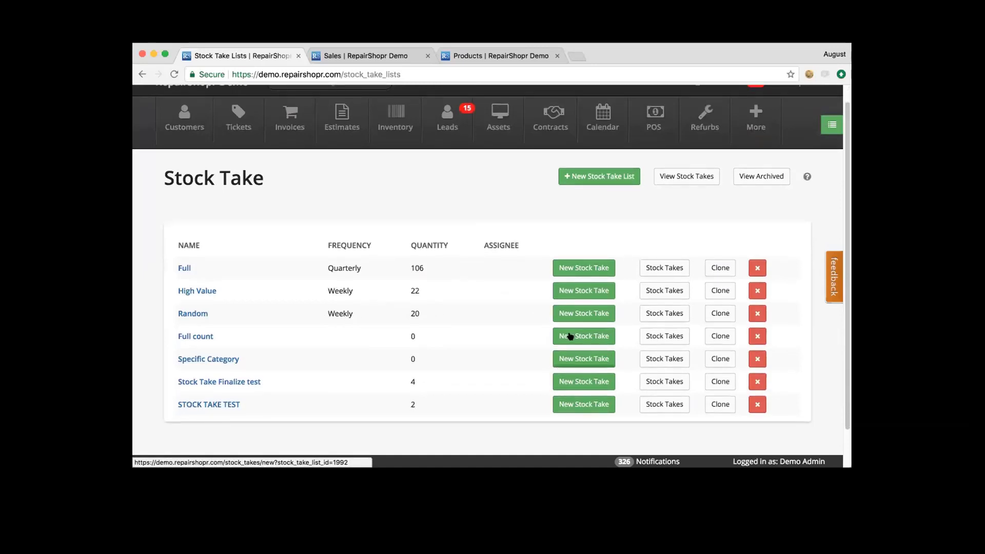
click(570, 313)
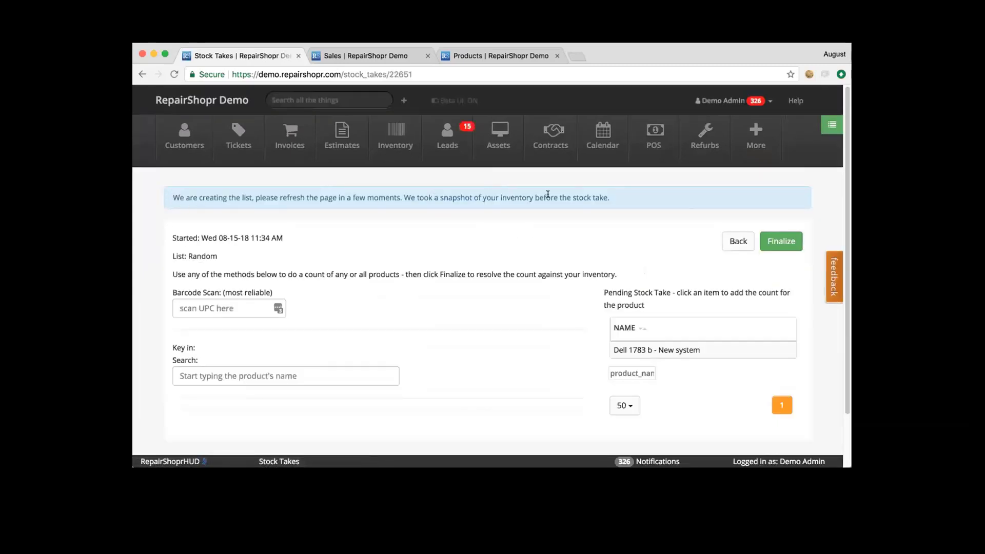
key(super+r)
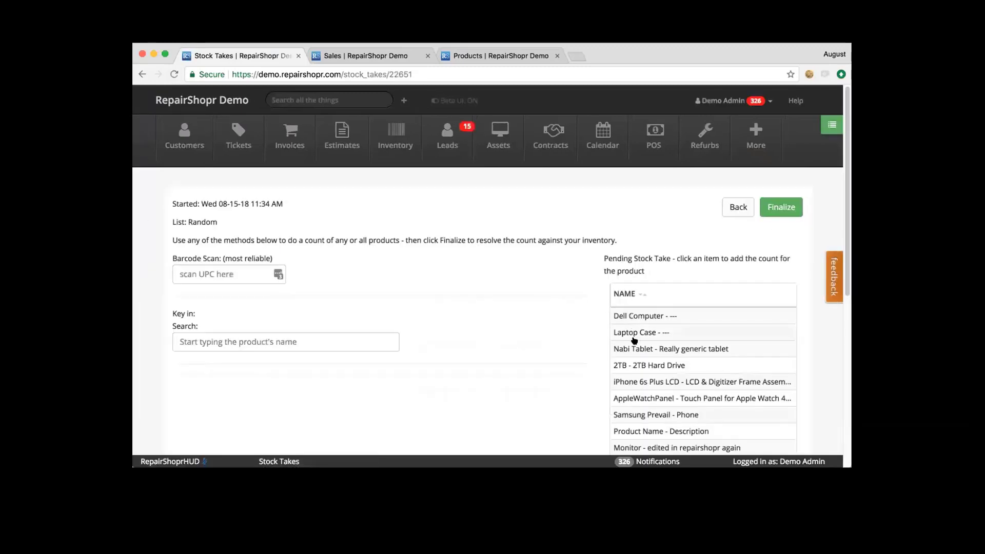
scroll(631, 341, down, 1)
scroll(640, 276, down, 5)
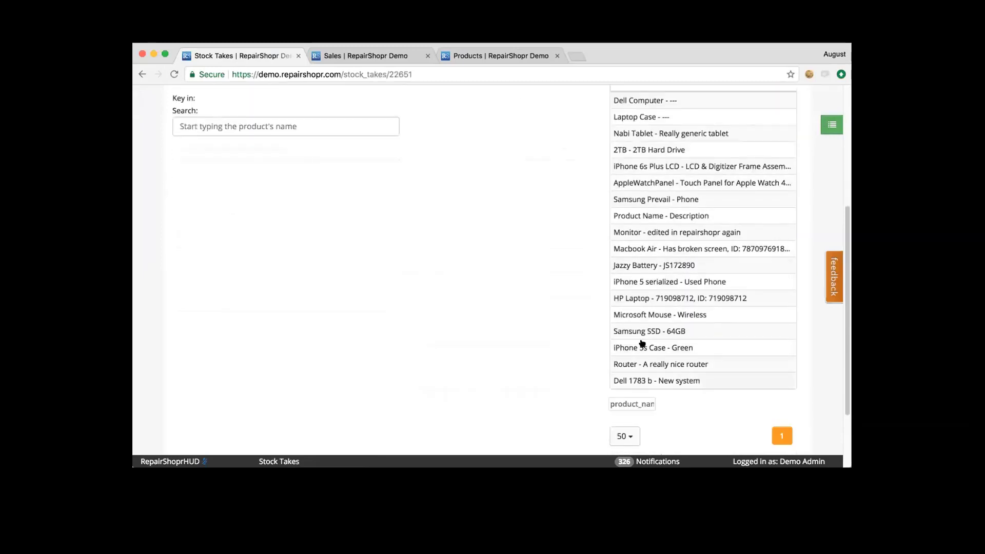
scroll(636, 349, up, 5)
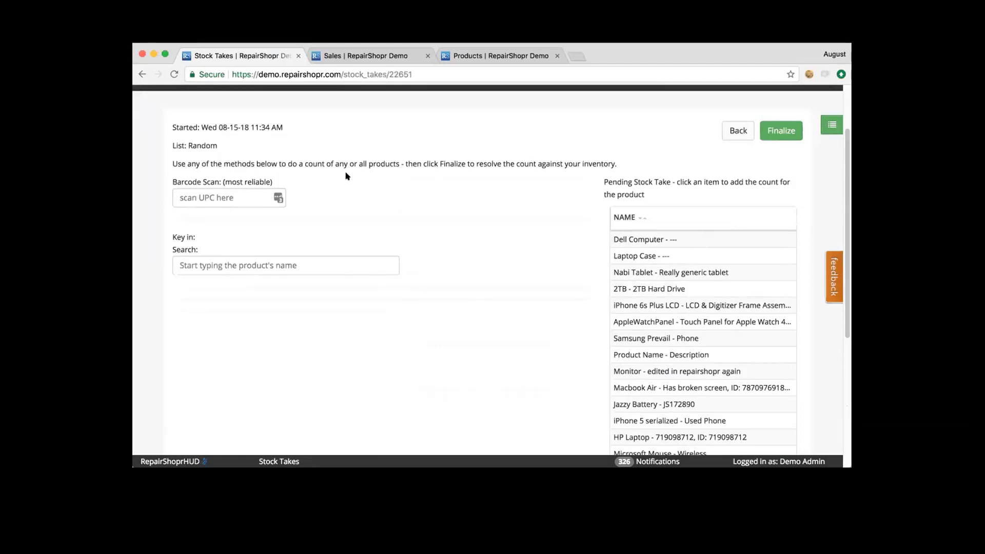
- Record a count of 1 for the pending Dell Computer, check its entry, and return to the product search
click(246, 192)
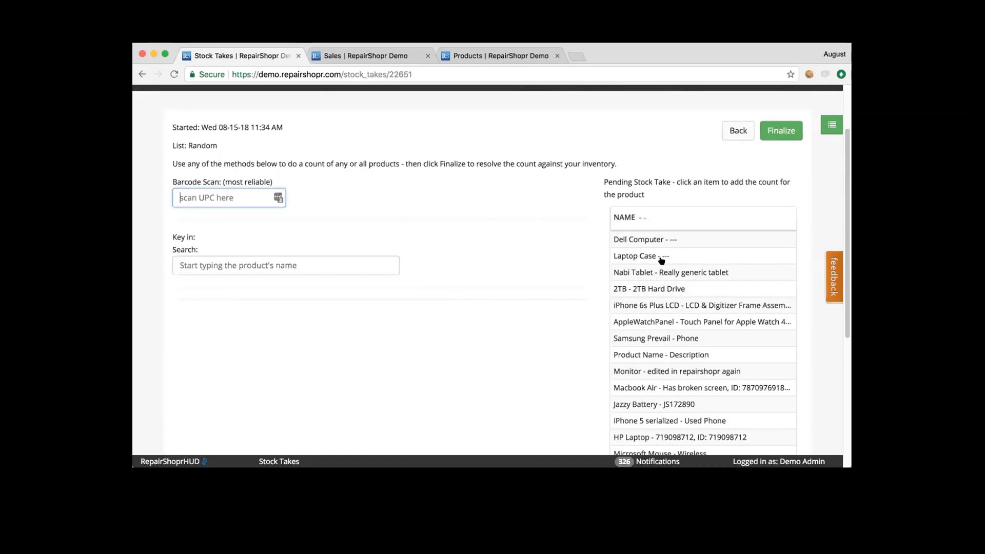
click(644, 239)
scroll(347, 282, down, 5)
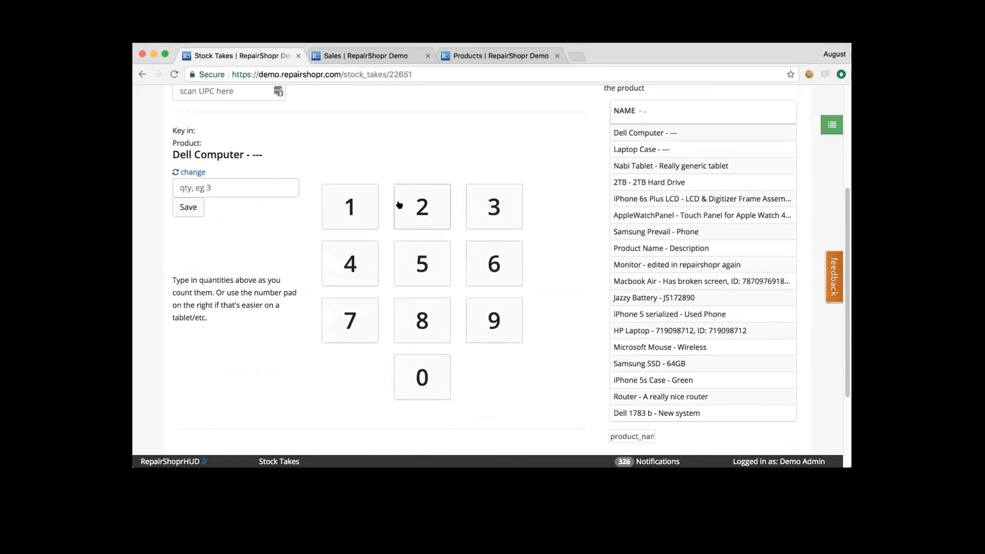
click(359, 207)
scroll(312, 215, down, 2)
scroll(311, 216, down, 3)
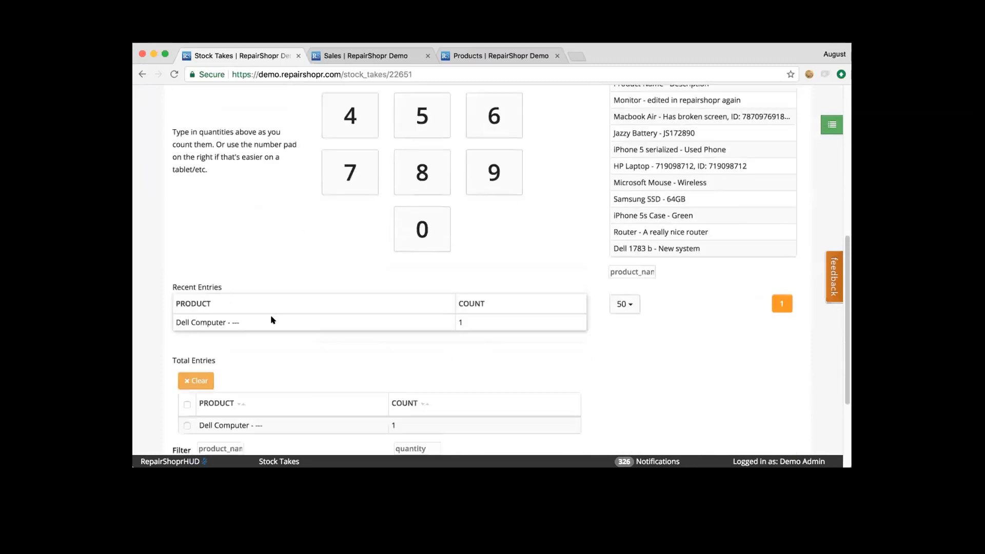
drag(473, 323, 180, 312)
click(179, 312)
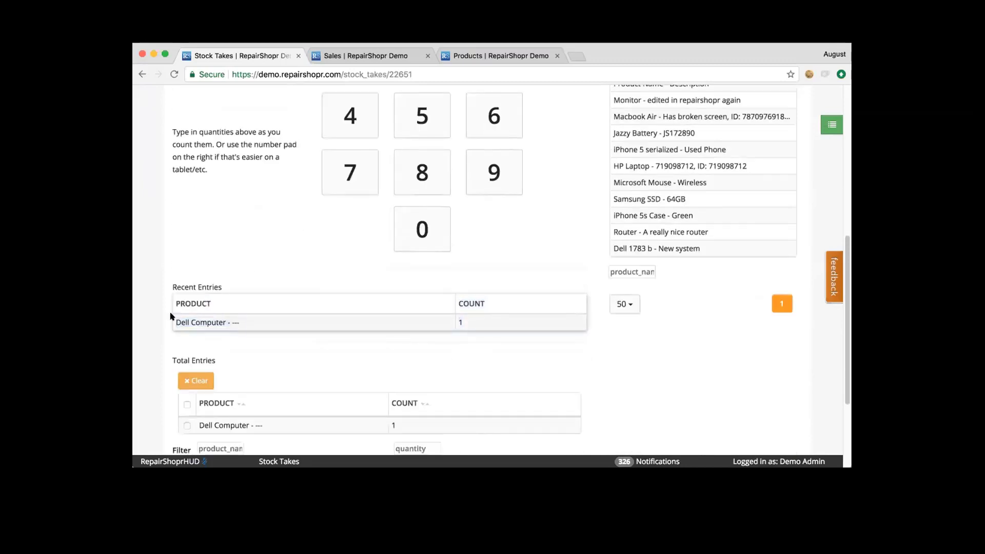
scroll(261, 251, up, 3)
scroll(261, 251, up, 2)
click(215, 170)
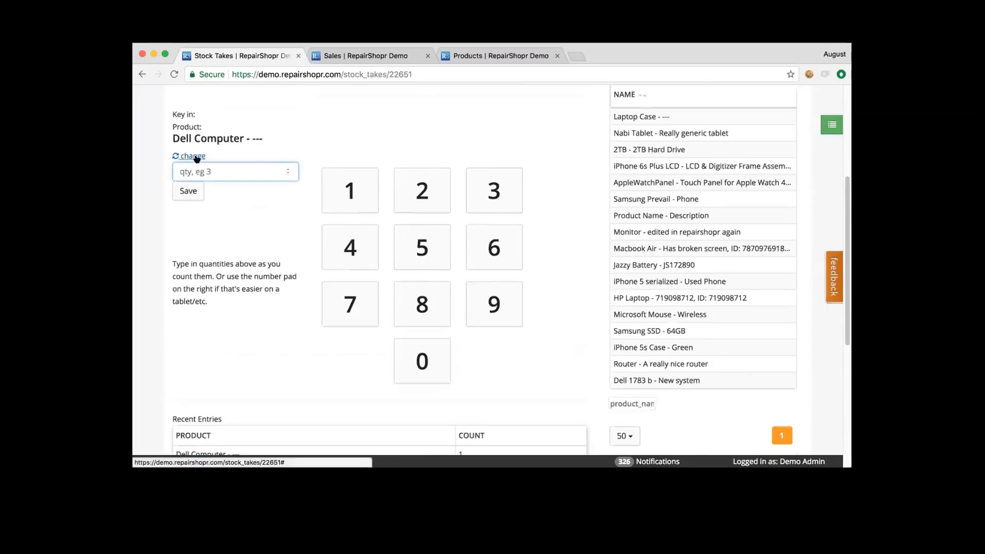
click(193, 156)
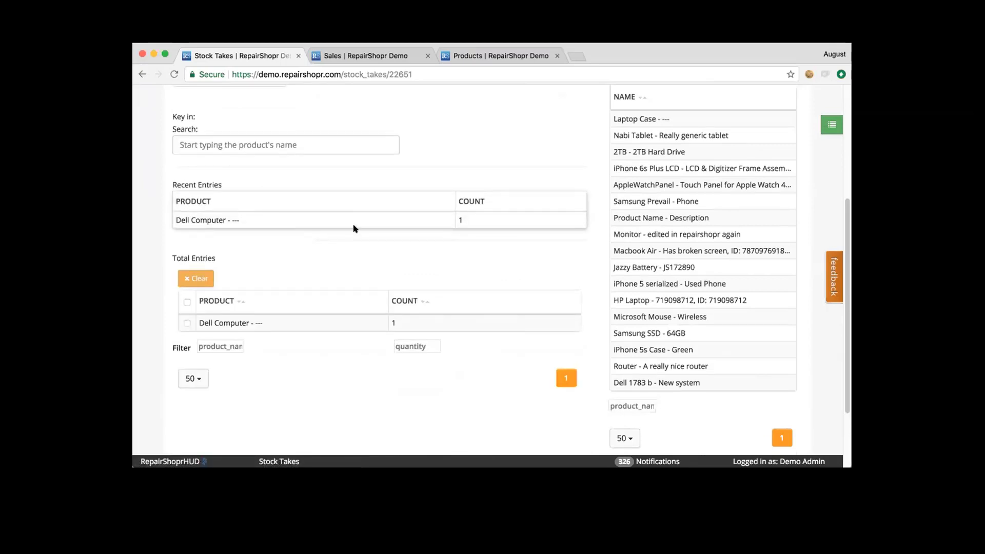
- Record a count of 2 for the pending Laptop Case and check the recent and total entries
scroll(413, 204, up, 2)
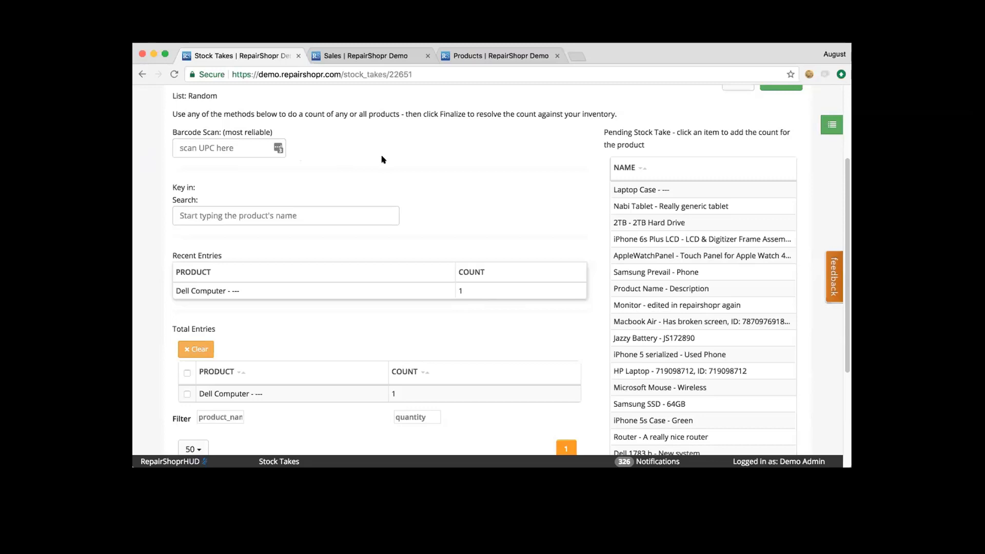
scroll(639, 230, down, 1)
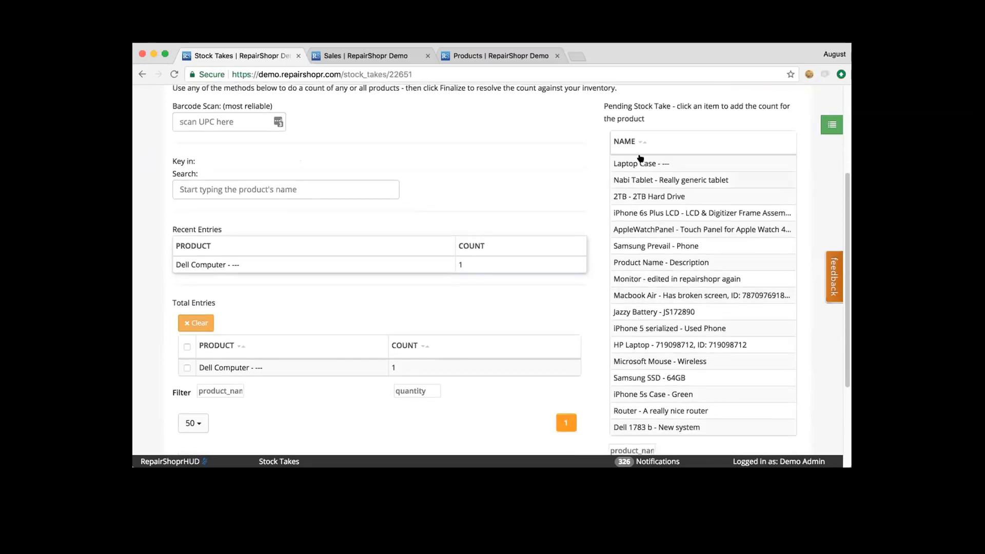
click(639, 162)
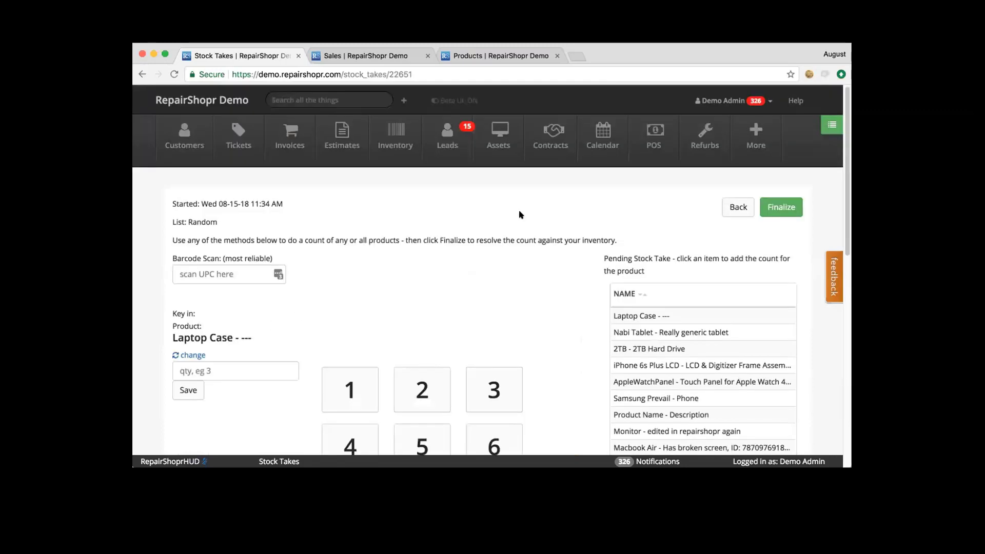
click(265, 367)
text(2)
click(175, 394)
scroll(436, 265, down, 1)
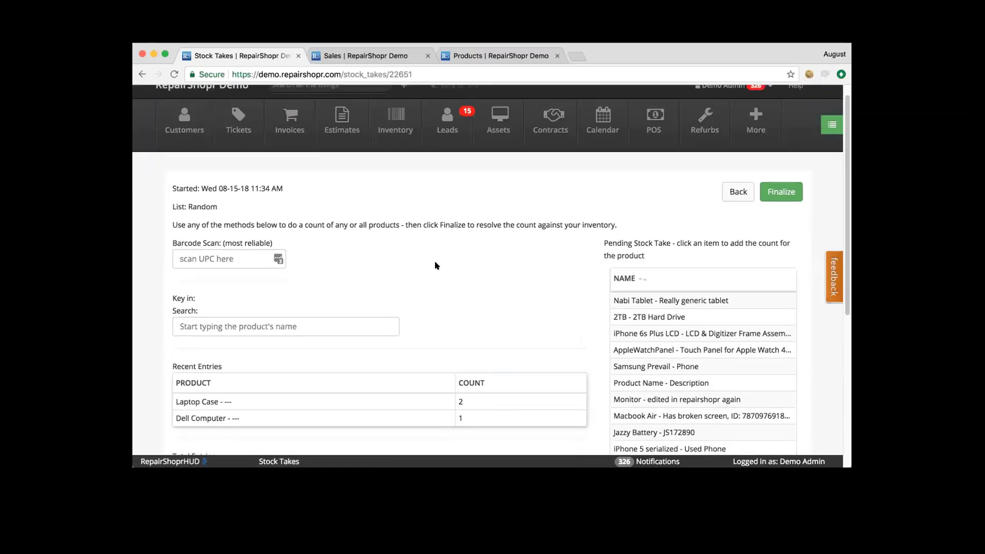
scroll(436, 265, down, 5)
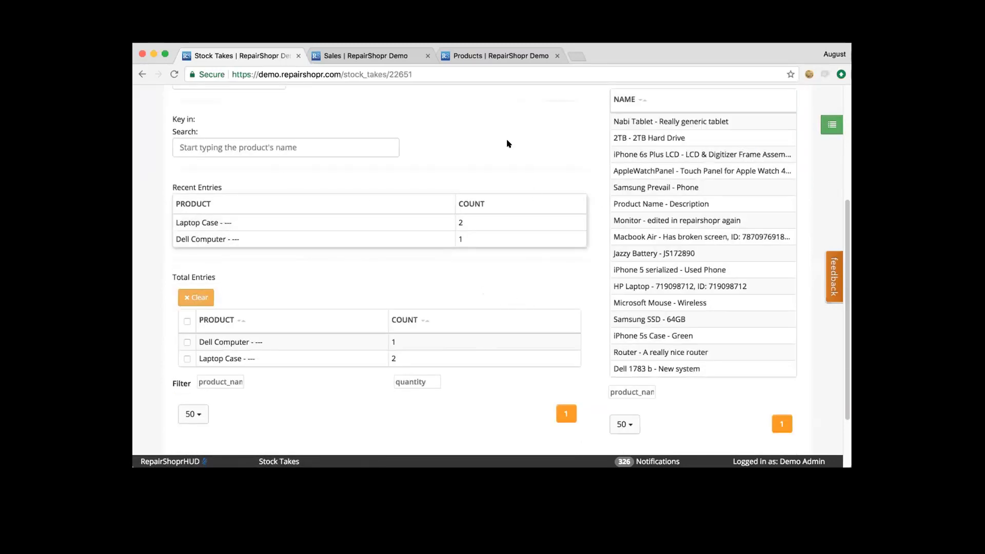
scroll(428, 254, up, 5)
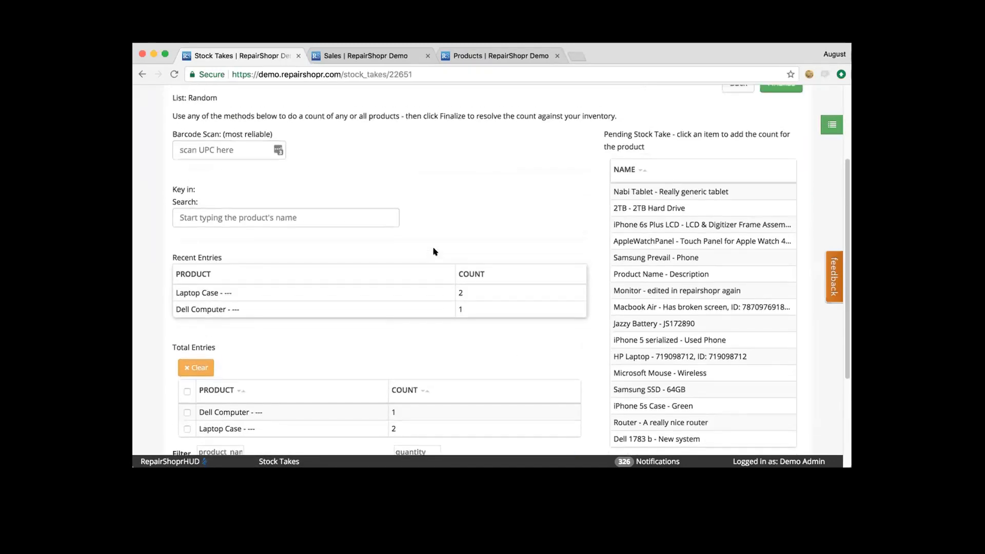
- Finalize the stock take and submit the resolution without selecting any quantity updates or reconciliation reasons
click(777, 146)
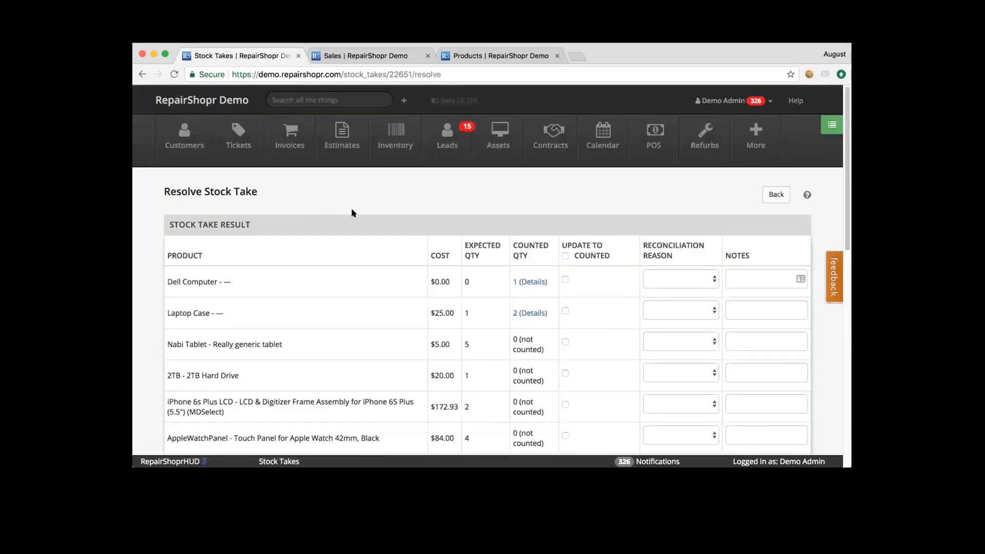
scroll(380, 222, down, 3)
scroll(383, 225, down, 1)
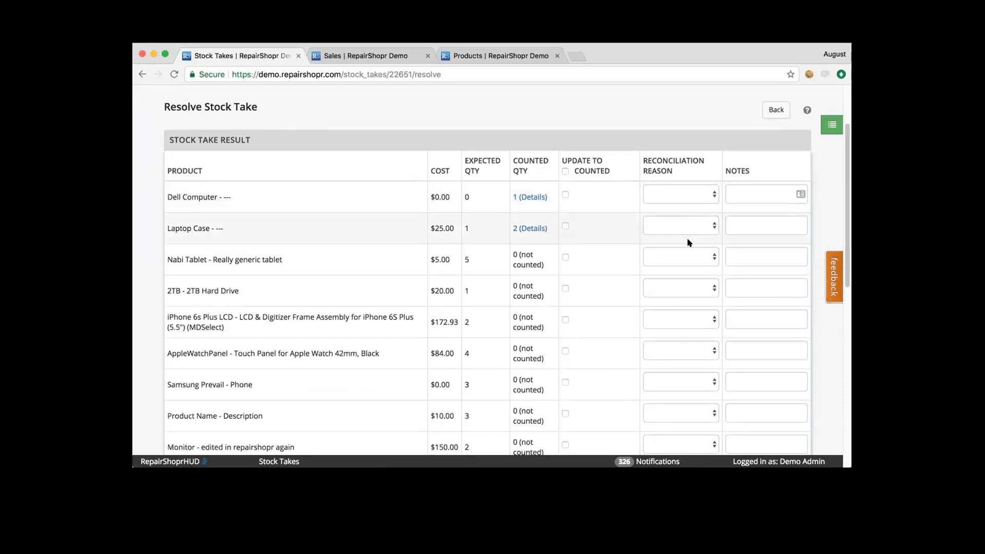
scroll(570, 210, down, 1)
scroll(571, 210, down, 10)
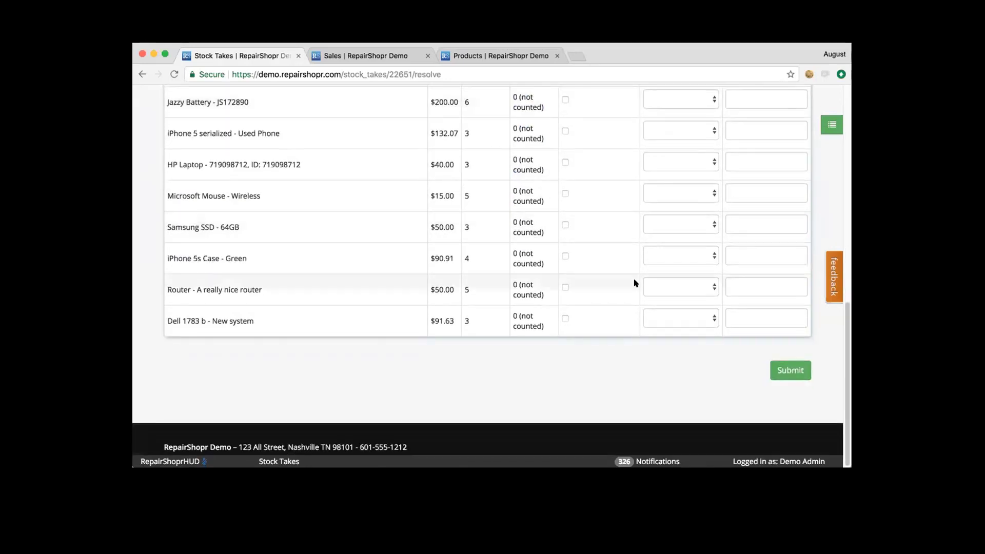
click(803, 371)
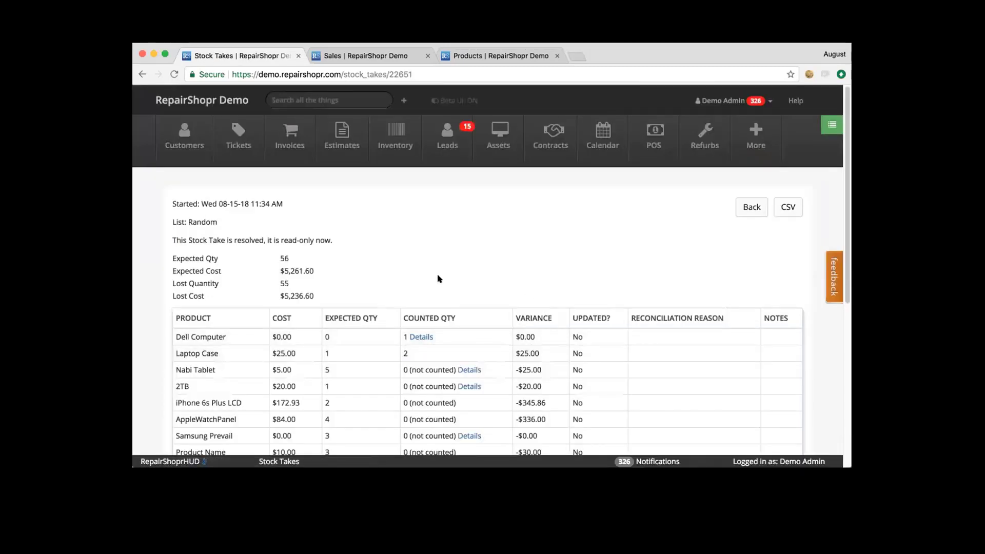
- Examine the resolved stock take's summary of expected and lost quantities and costs, and each product's counts and variance
scroll(401, 249, down, 1)
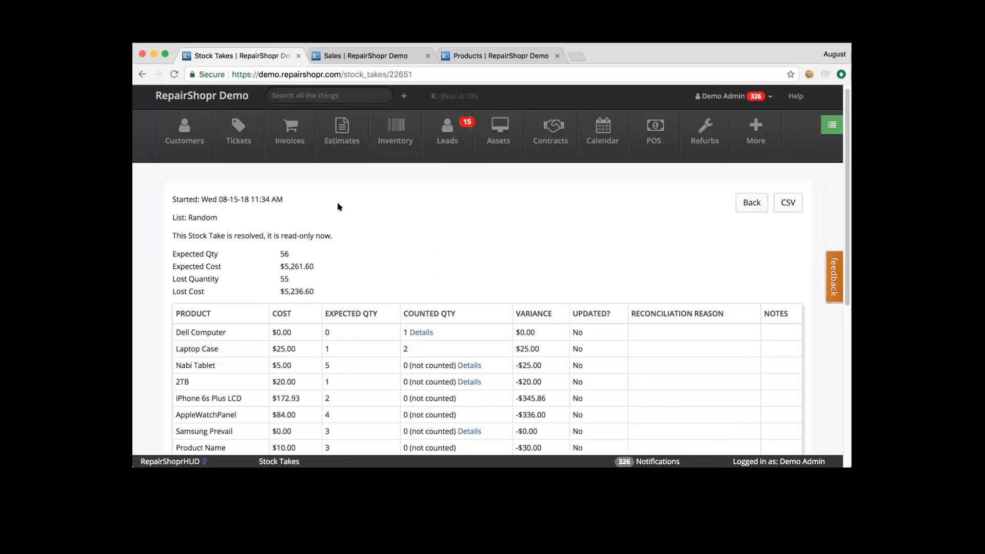
scroll(337, 205, down, 5)
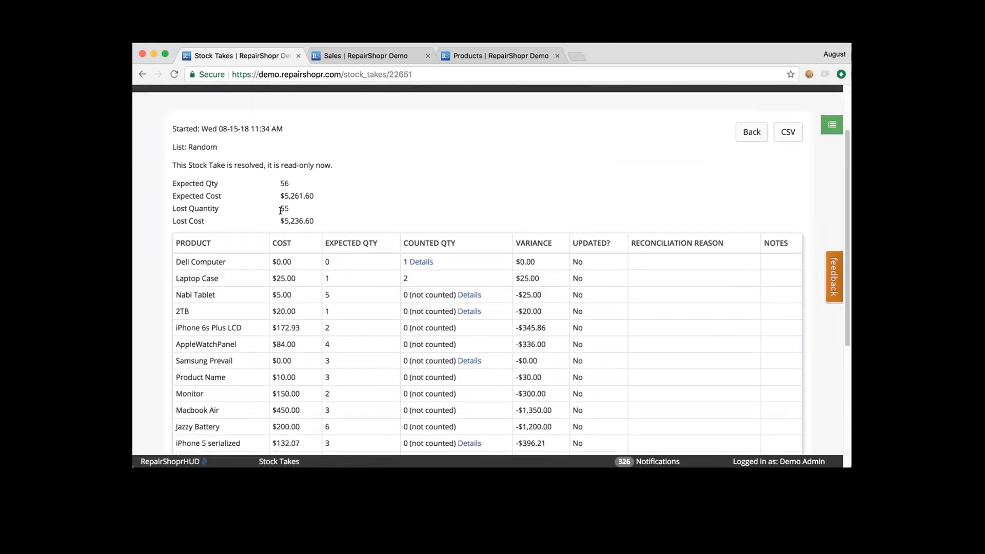
scroll(281, 211, down, 3)
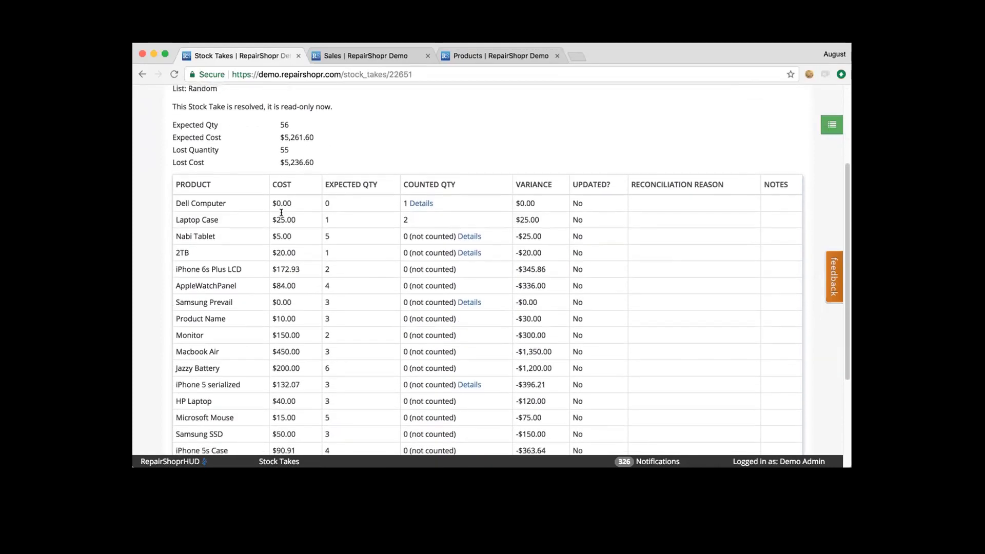
scroll(231, 154, up, 4)
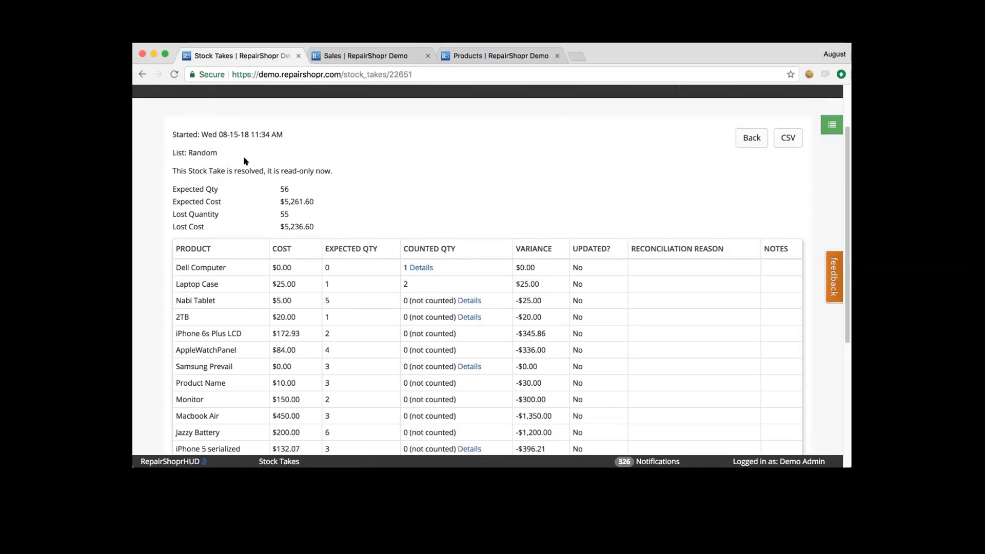
scroll(245, 163, down, 1)
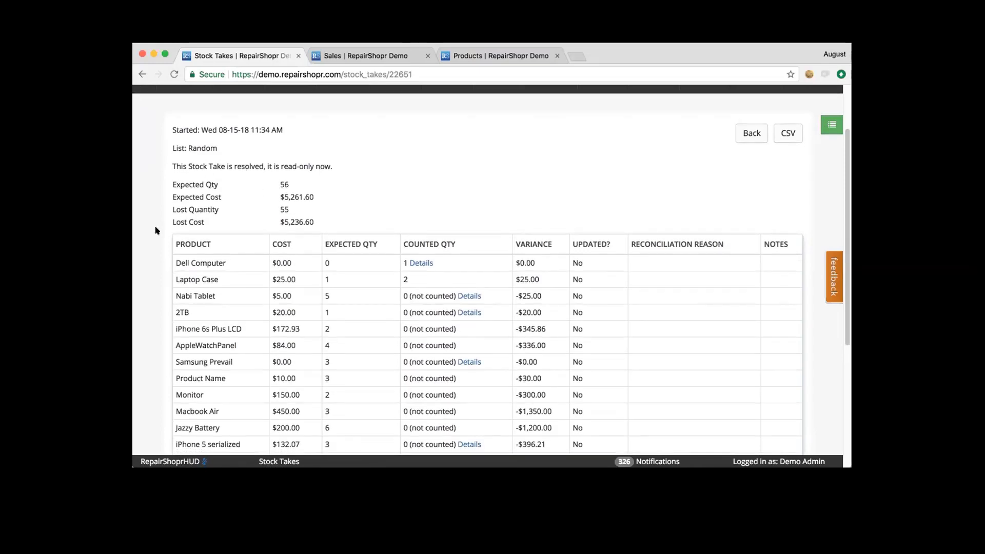
scroll(373, 231, down, 1)
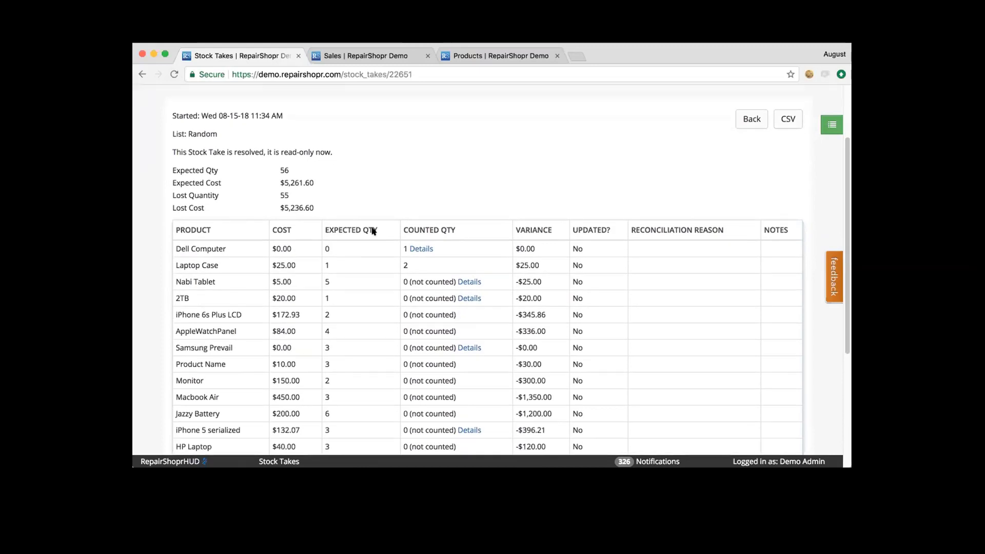
scroll(373, 232, down, 5)
scroll(589, 260, up, 3)
scroll(589, 260, up, 6)
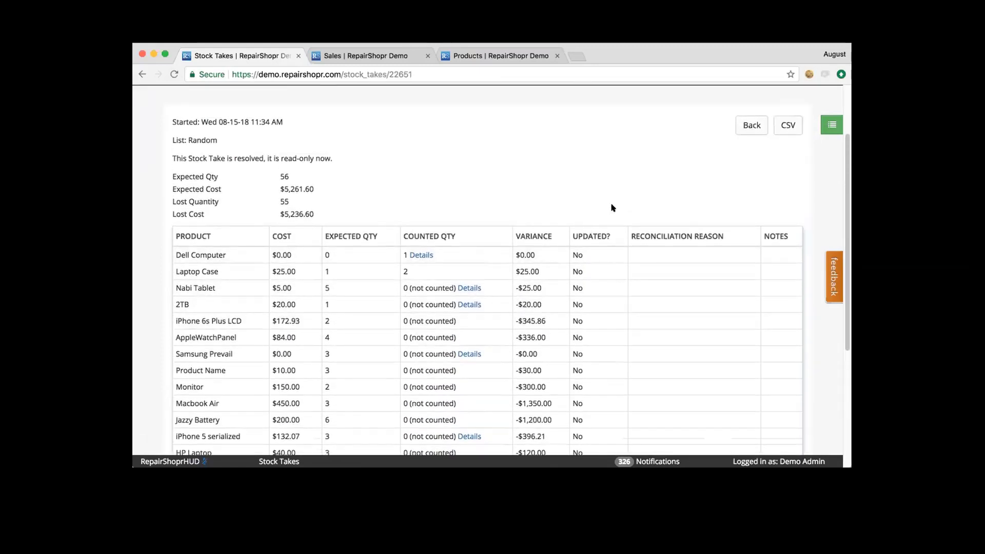
- Return from the resolved stock take to the stock take overview and start a new stock take without choosing a list
scroll(611, 207, up, 1)
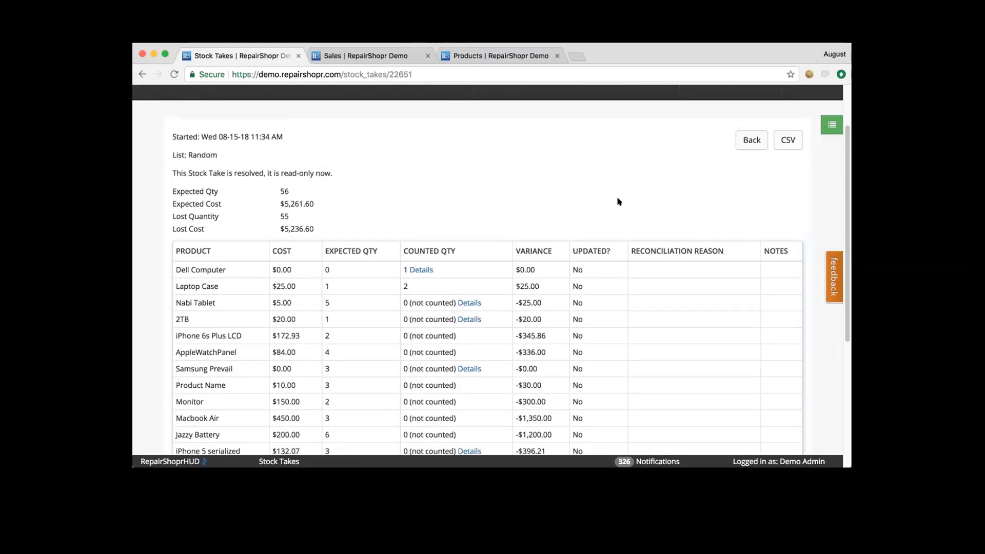
click(749, 139)
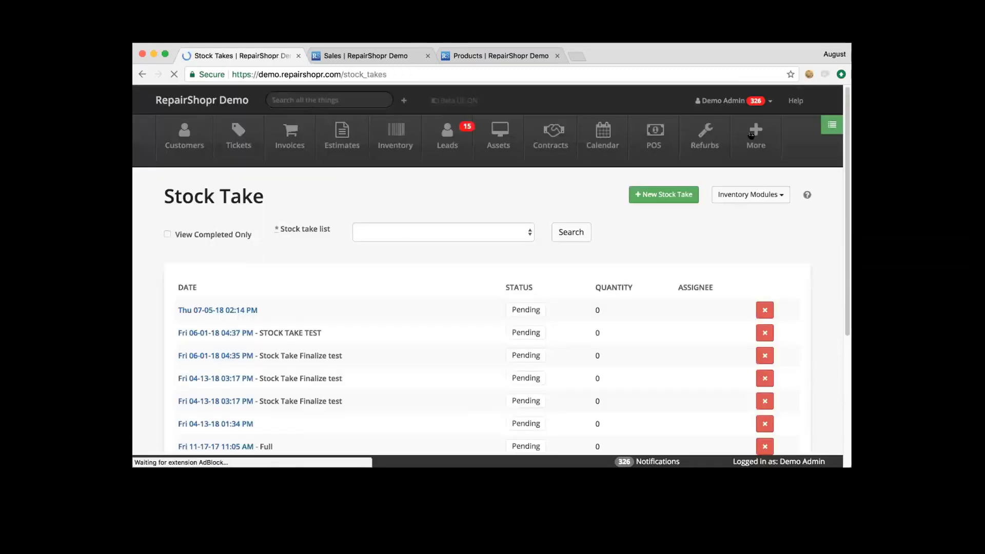
scroll(481, 322, down, 3)
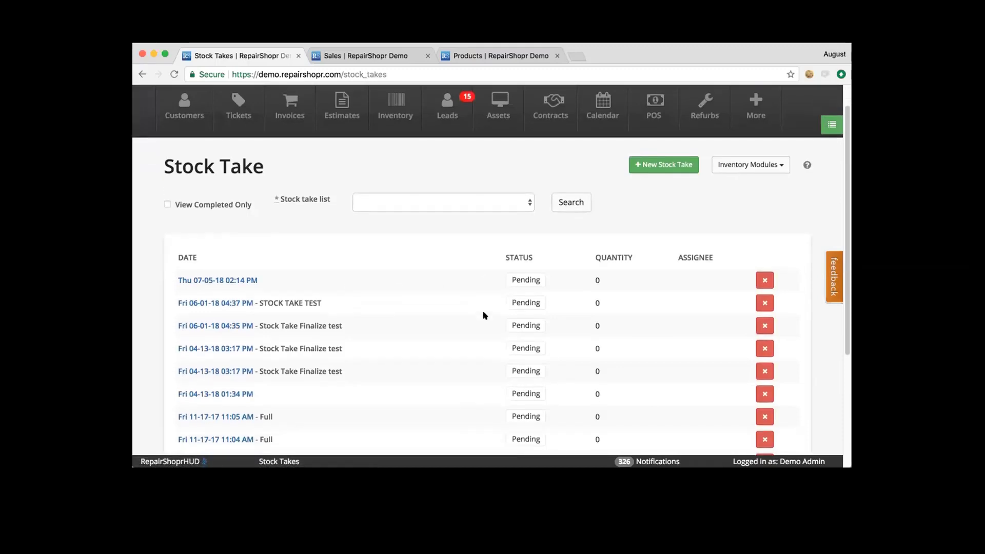
scroll(482, 312, up, 1)
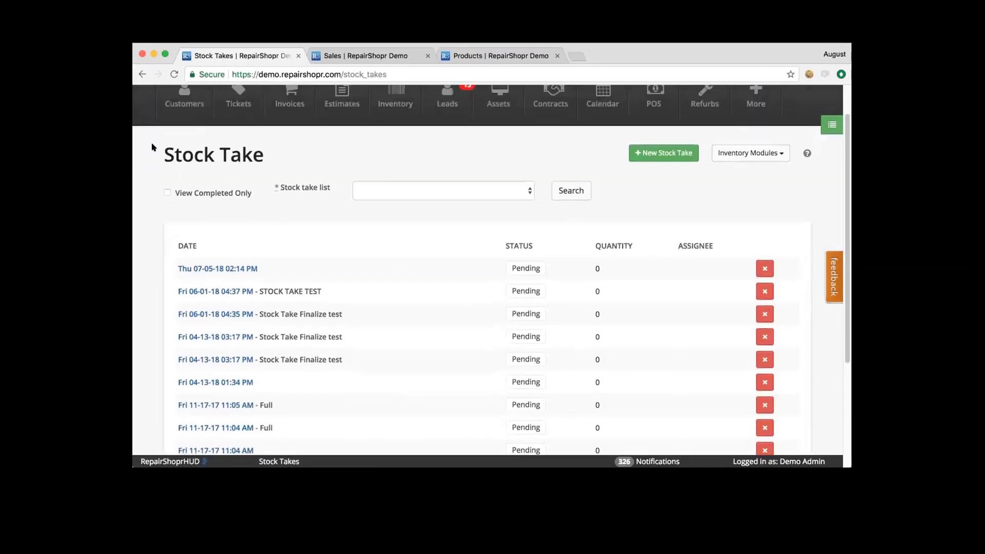
click(384, 192)
click(317, 206)
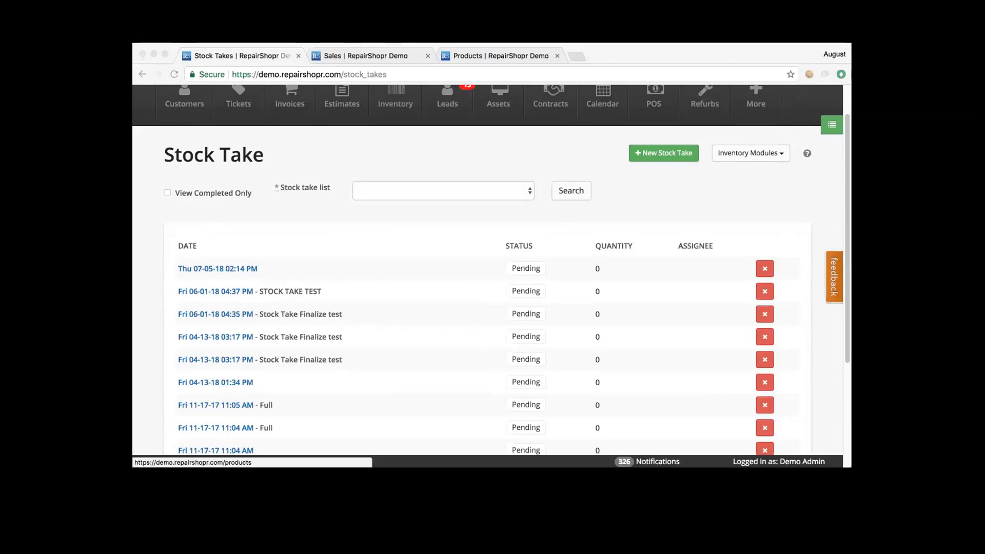
click(635, 154)
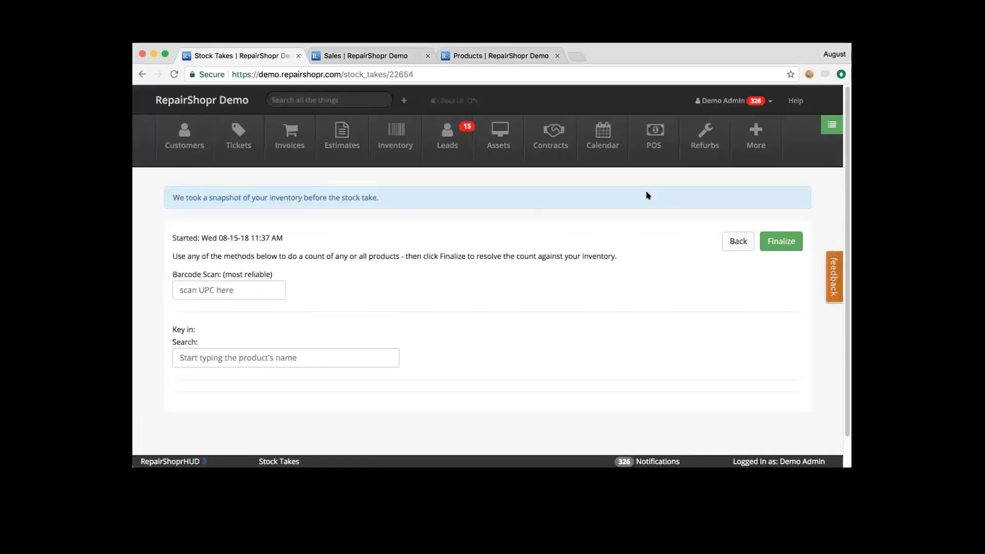
scroll(643, 205, down, 2)
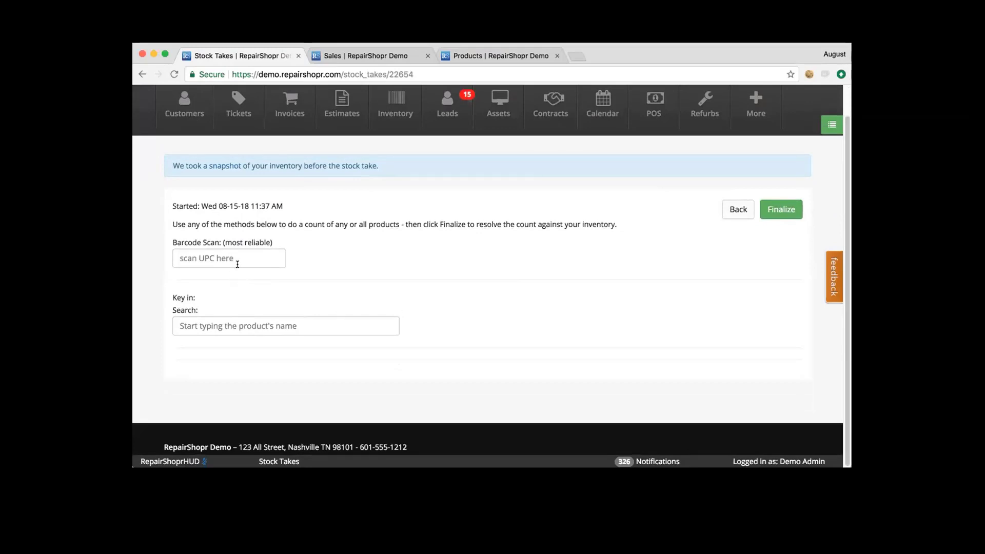
click(238, 261)
click(216, 325)
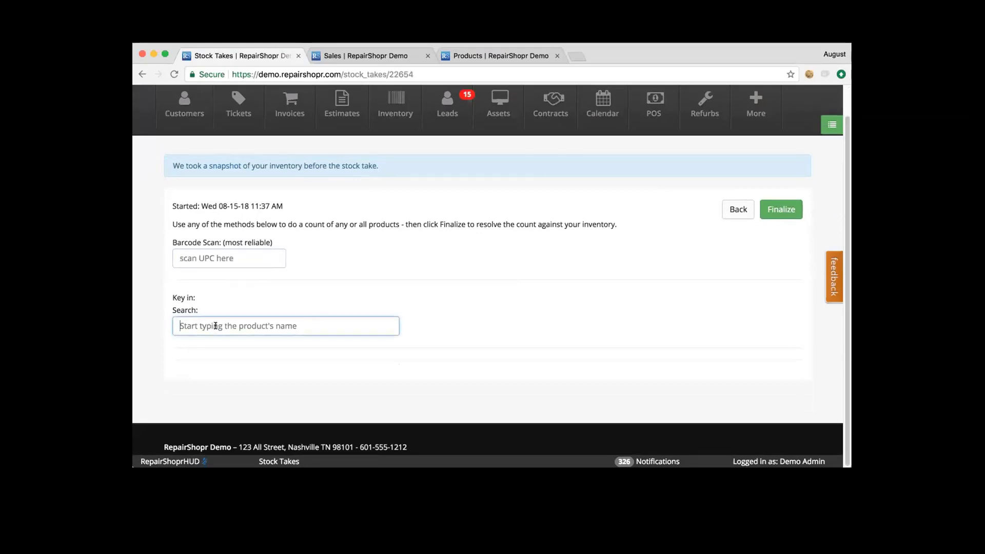
text(250)
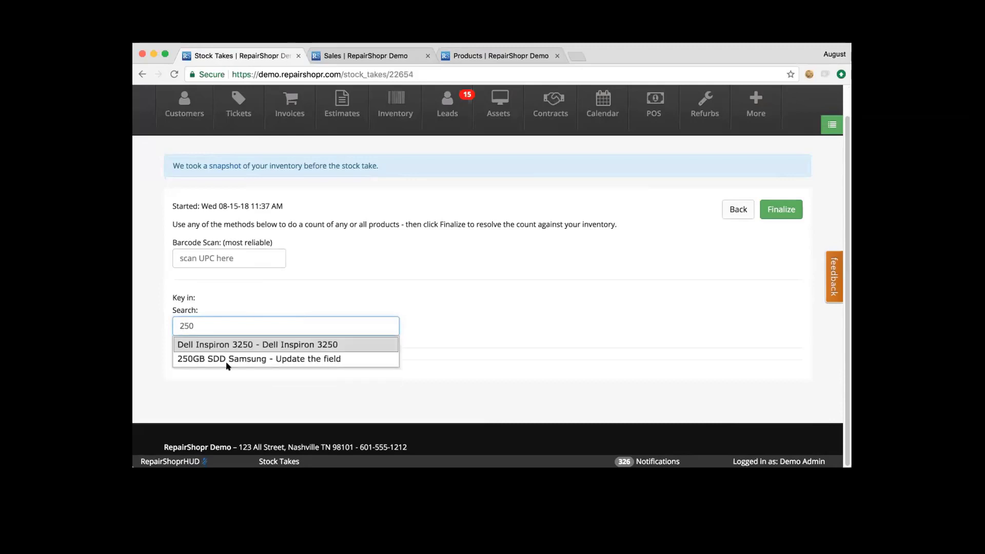
key(BackSpace)
key(BackSpace)
key(BackSpace)
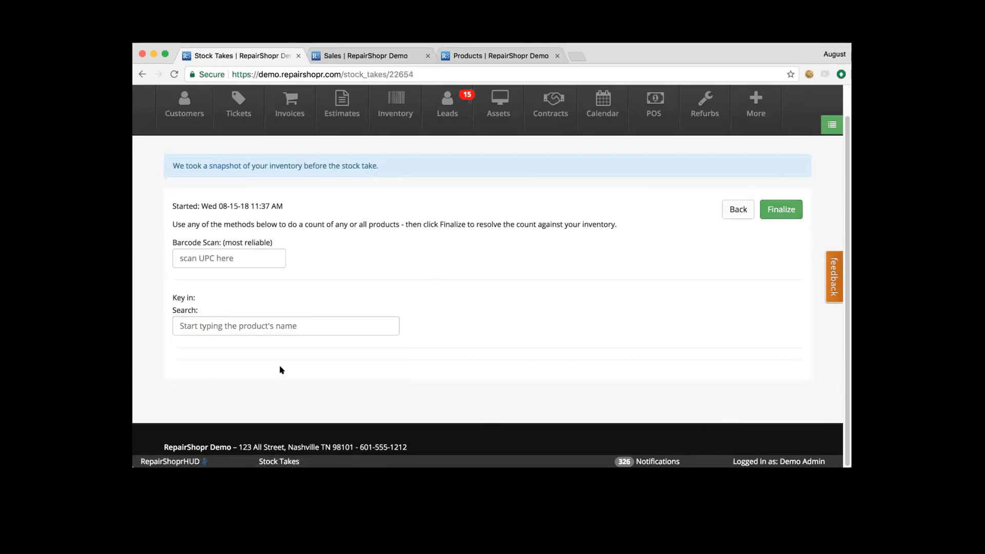
- Look up 1mbs Package by searching for 1mb and save a count of 5 for it in the new stock take
click(220, 323)
text(1mb)
click(202, 342)
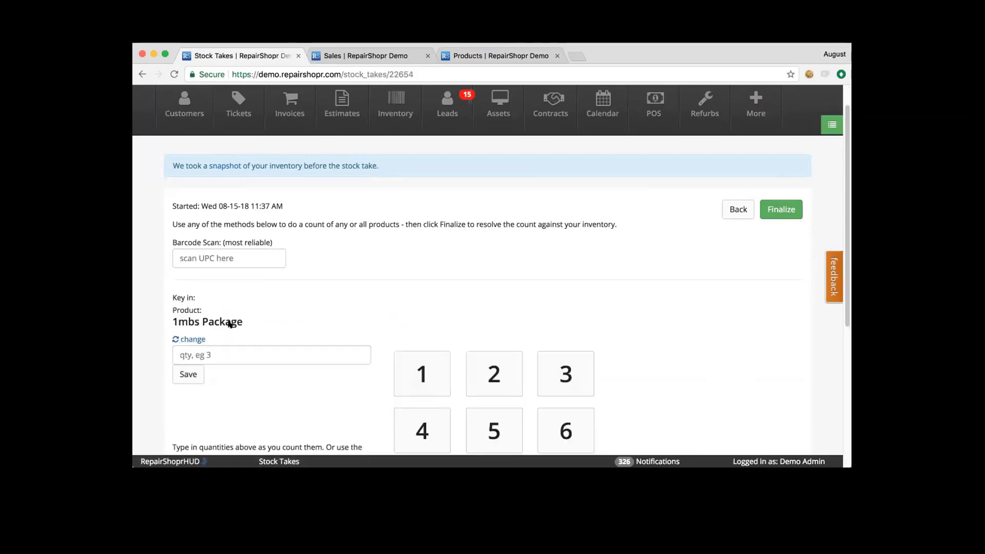
scroll(426, 346, down, 2)
click(505, 363)
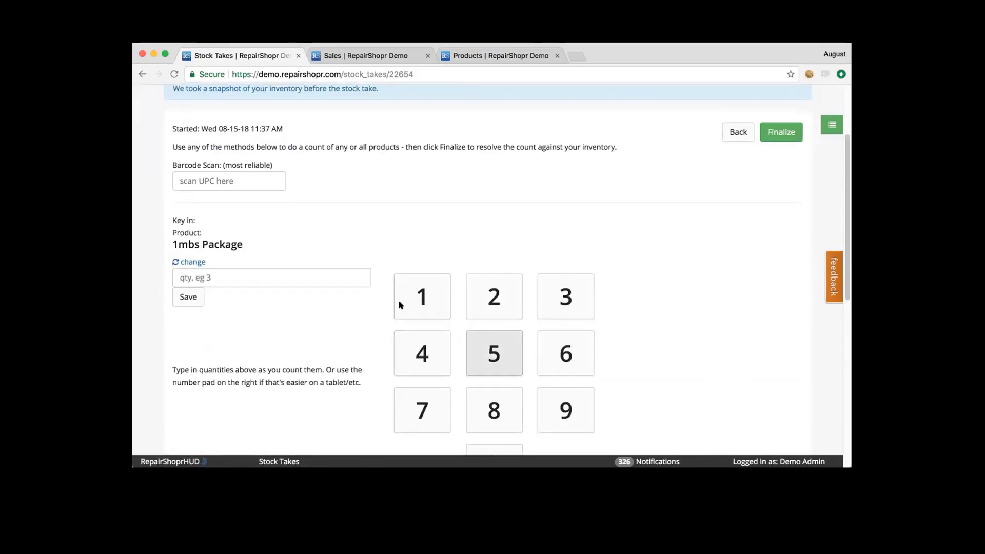
scroll(400, 296, down, 3)
click(198, 147)
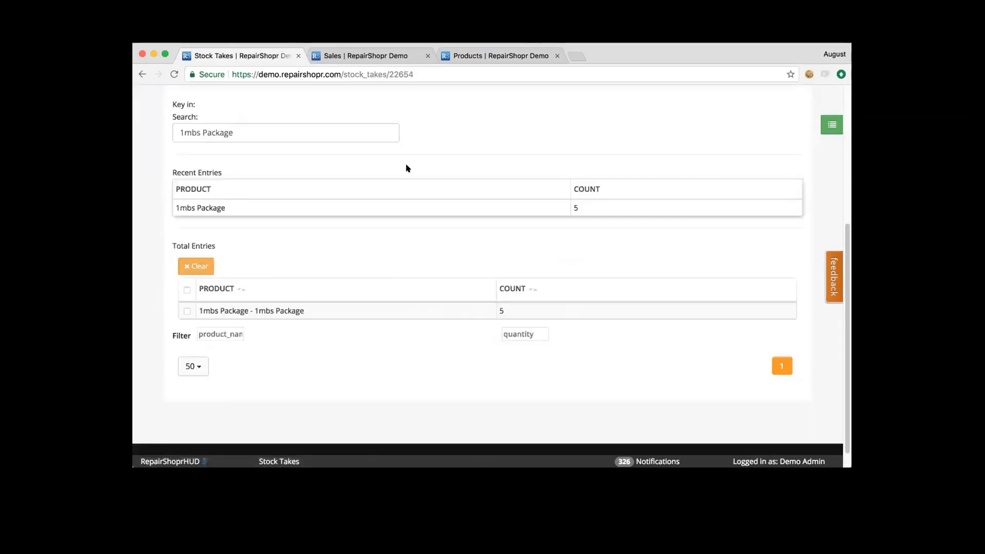
- Finalize the stock take and submit the 1mbs Package resolution without adding notes or quantity updates
scroll(617, 226, up, 5)
click(761, 234)
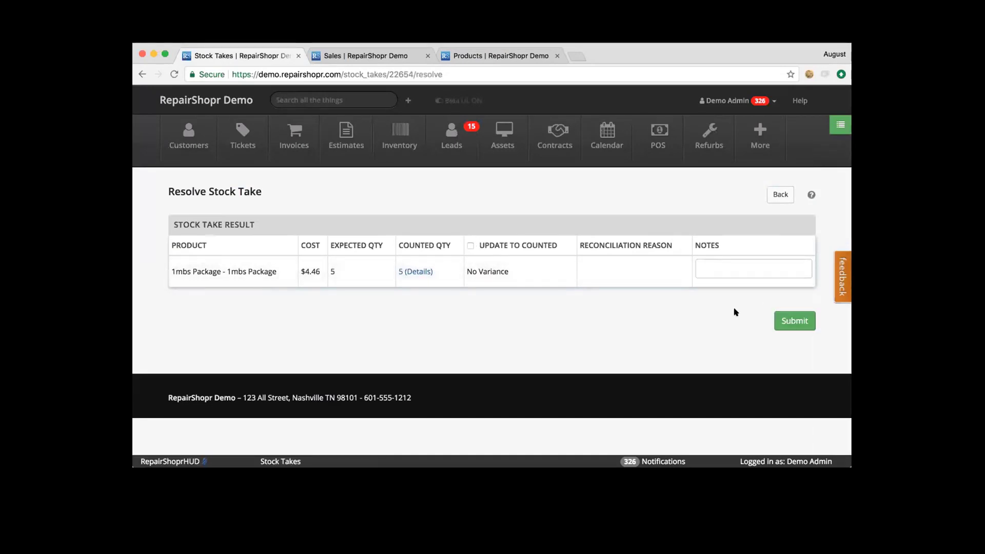
click(791, 316)
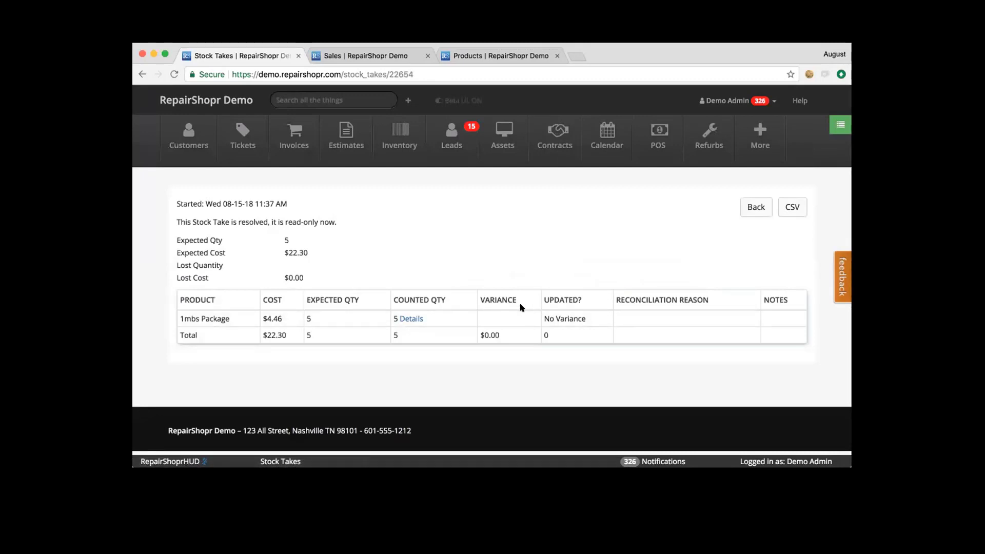
- Leave the resolved stock take and bring up the saved stock take lists with their frequencies and quantities
click(751, 207)
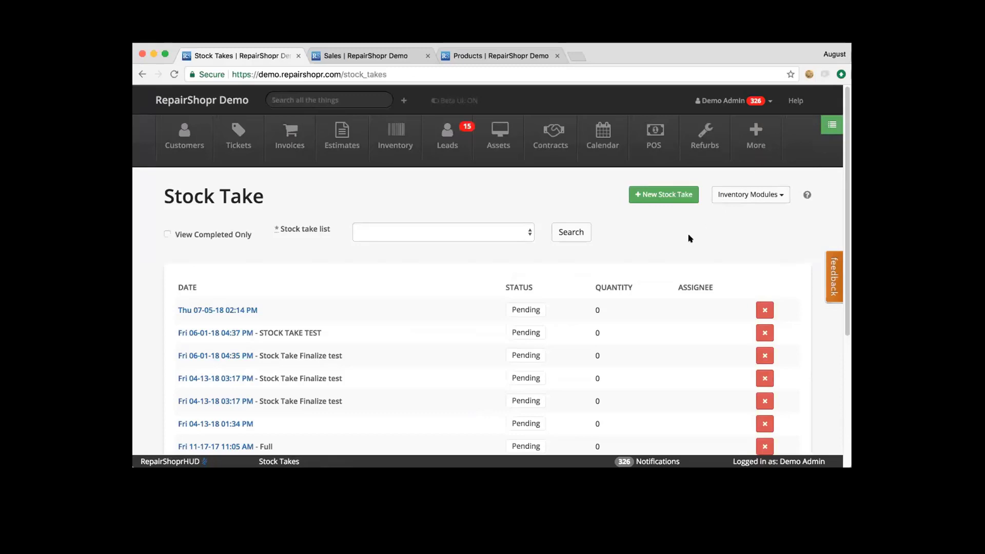
click(722, 195)
click(725, 293)
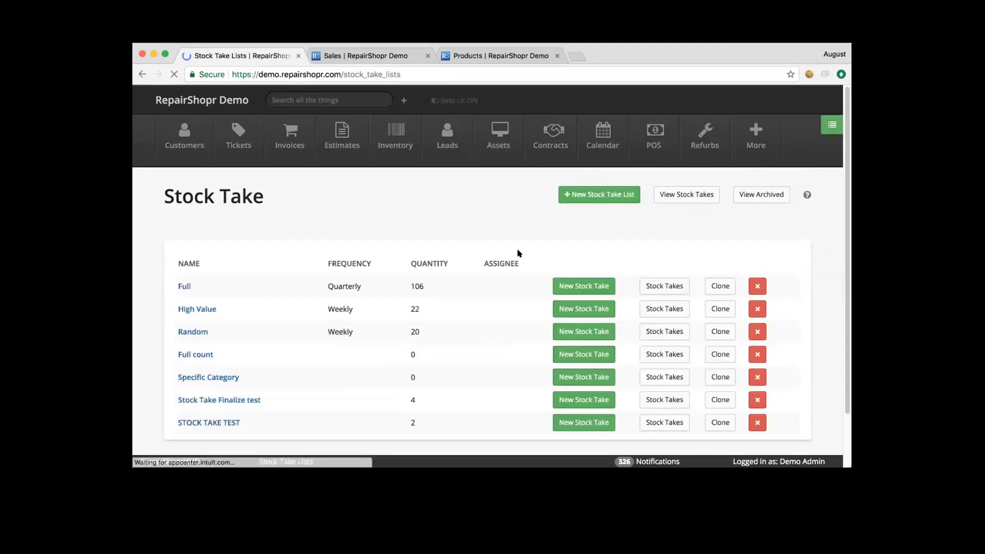
scroll(580, 241, down, 2)
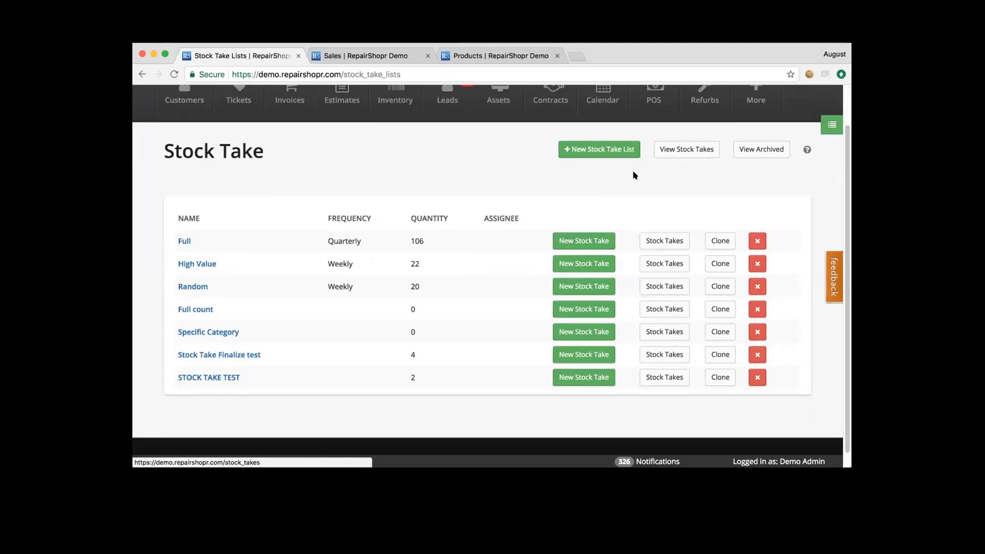
- Examine the Full stock take list's schedule settings, product-adding options and included products, and return to the lists
click(183, 241)
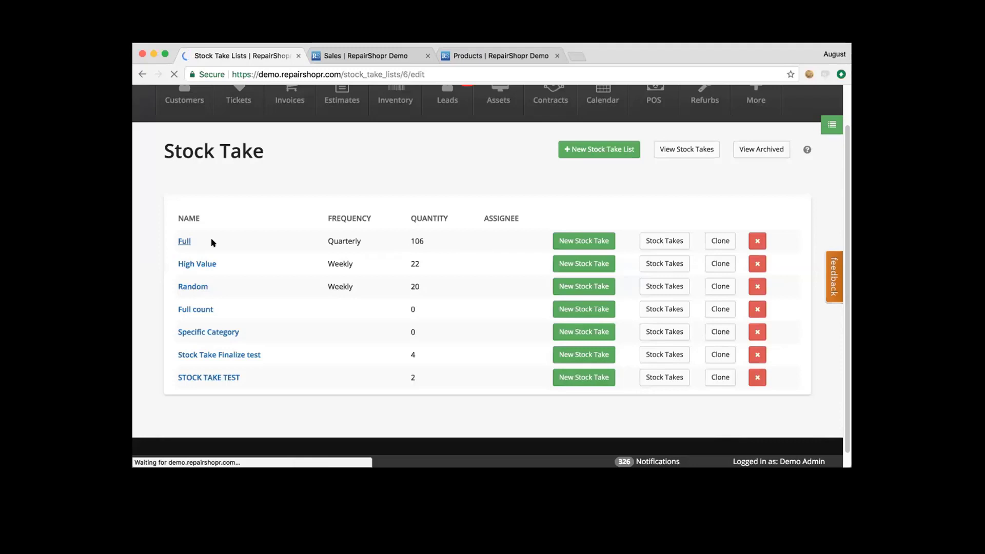
scroll(526, 252, down, 1)
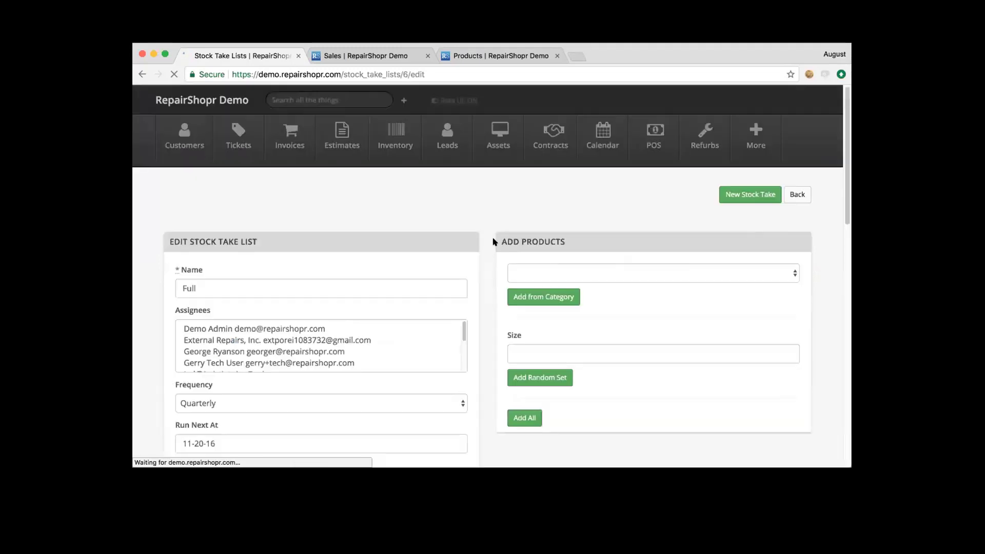
click(543, 247)
click(496, 285)
scroll(497, 285, down, 3)
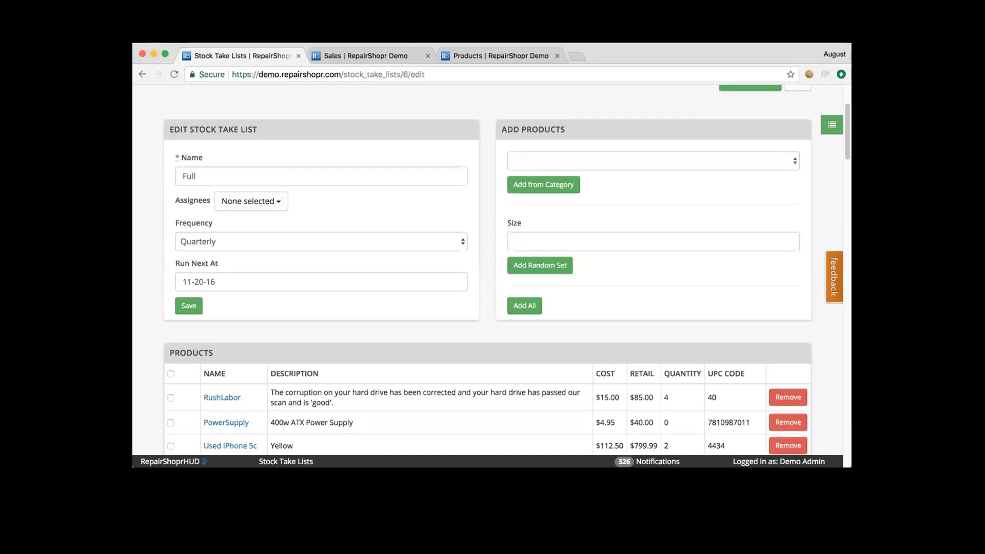
scroll(480, 213, up, 1)
scroll(480, 212, up, 3)
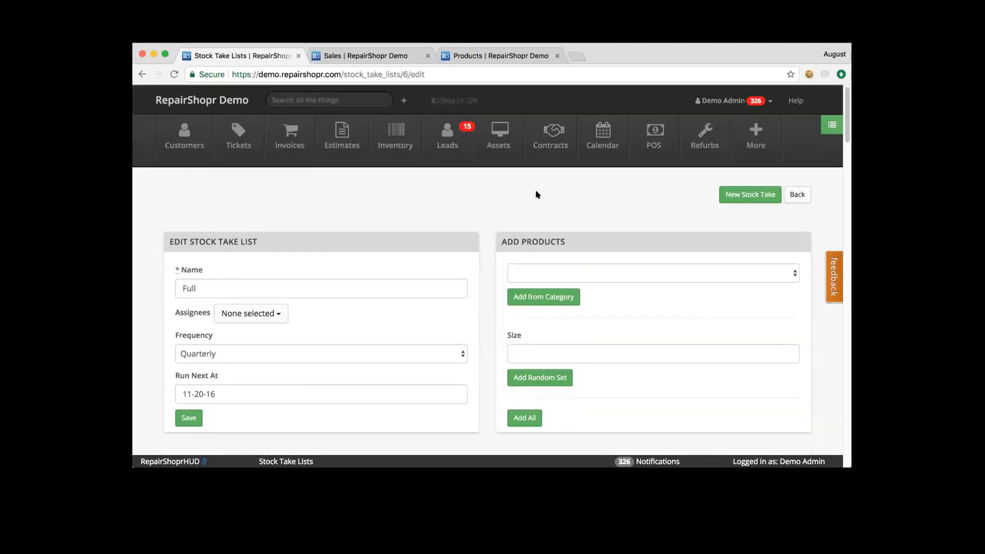
click(800, 195)
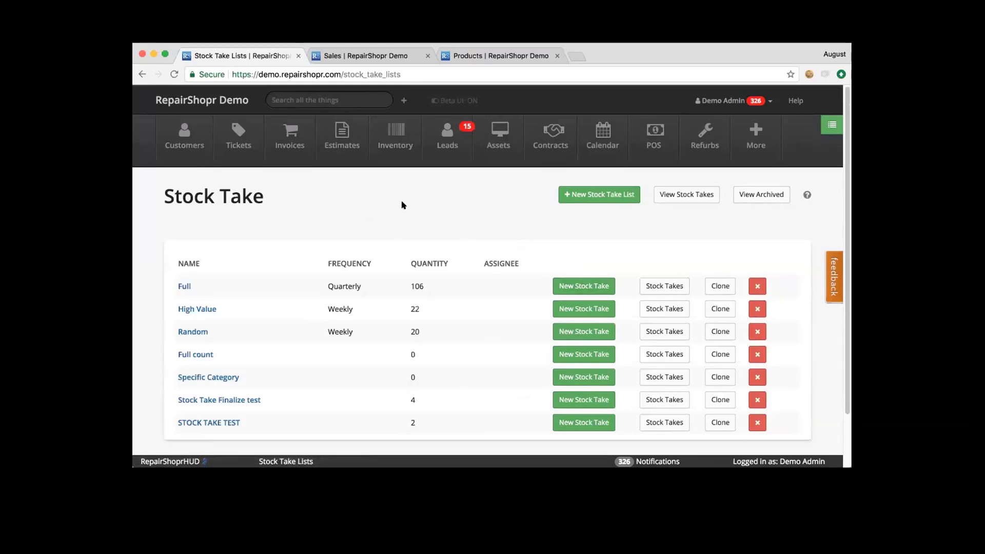
- Go to the inventory products and open the Pending Orders module
click(388, 127)
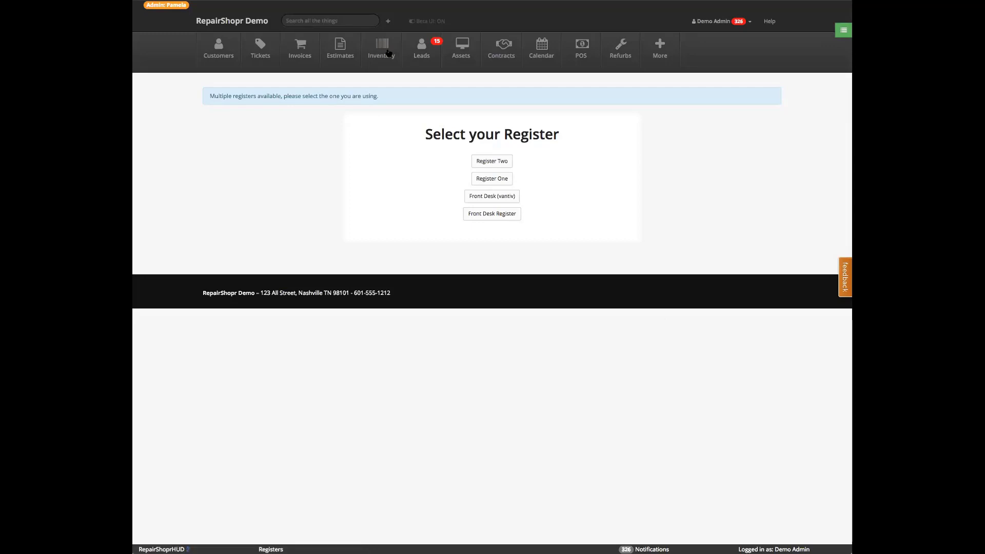
click(388, 53)
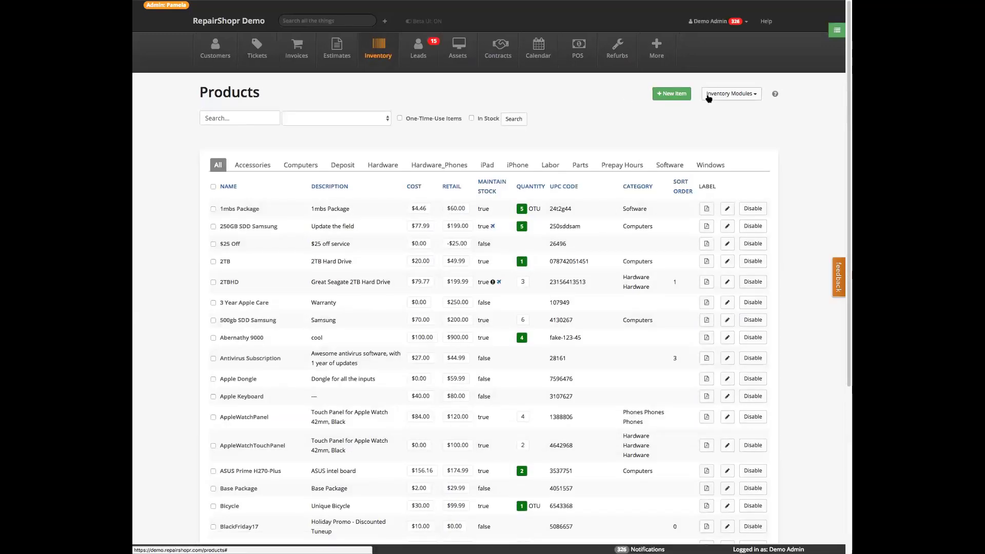
click(708, 98)
click(733, 122)
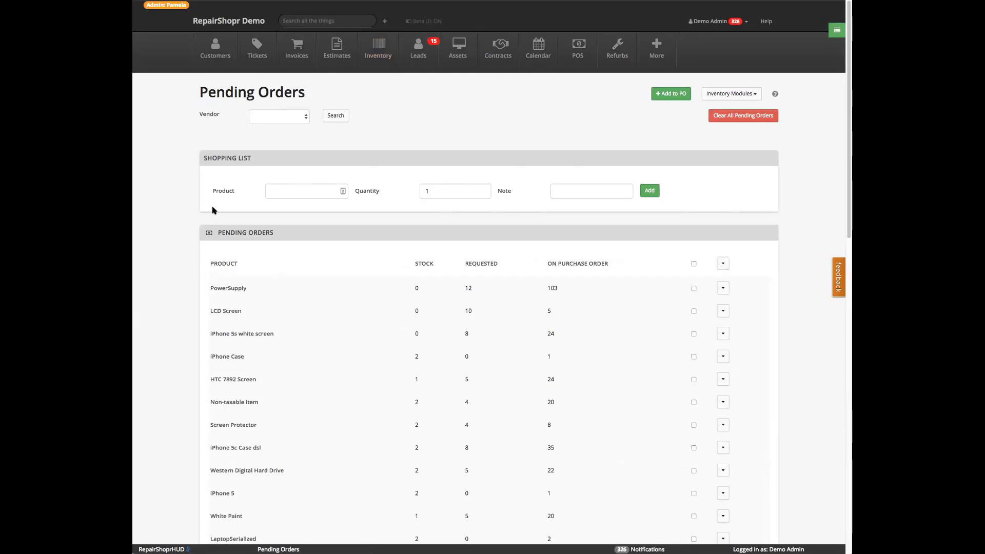
- Look through the pending orders, expand and collapse PowerSupply's request breakdown, and return to the shopping list area
scroll(540, 468, down, 3)
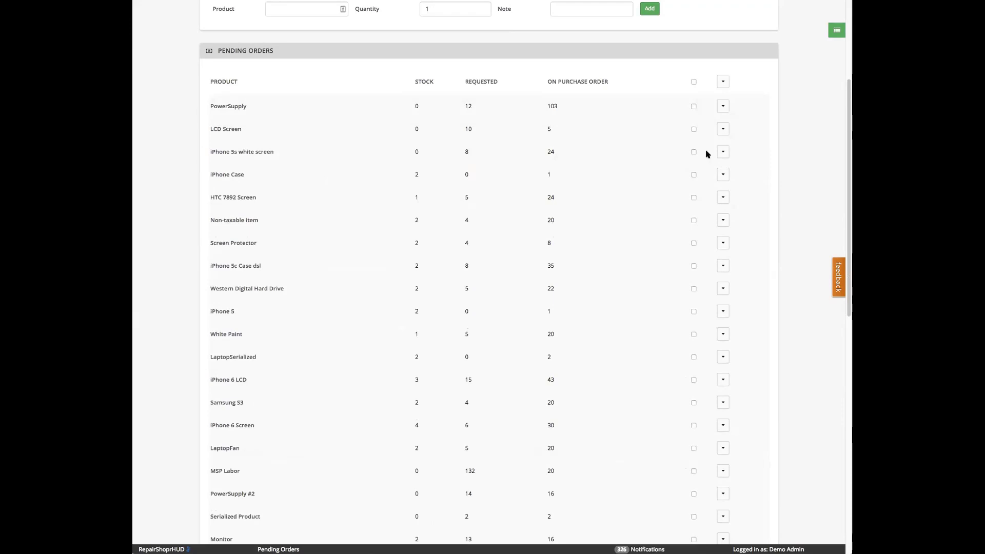
click(723, 106)
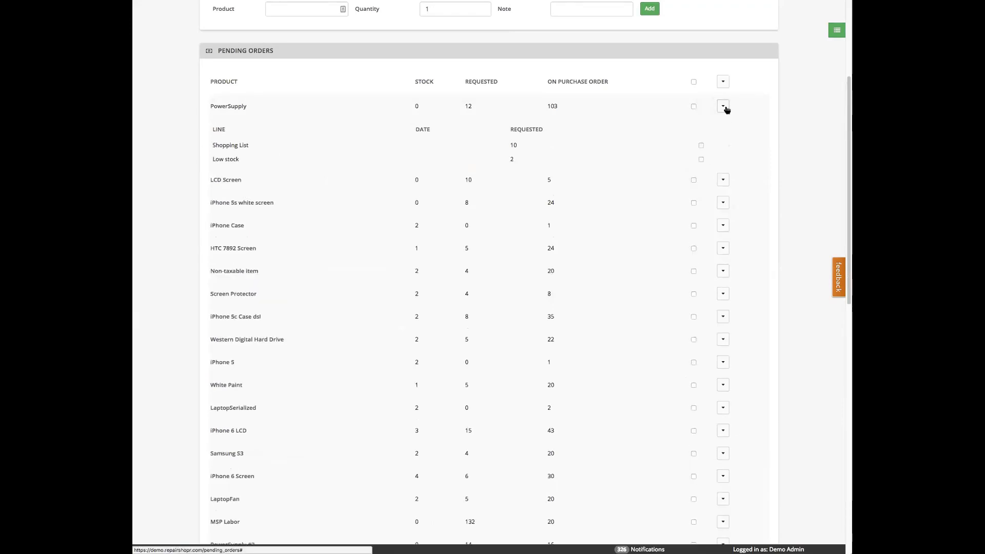
click(727, 108)
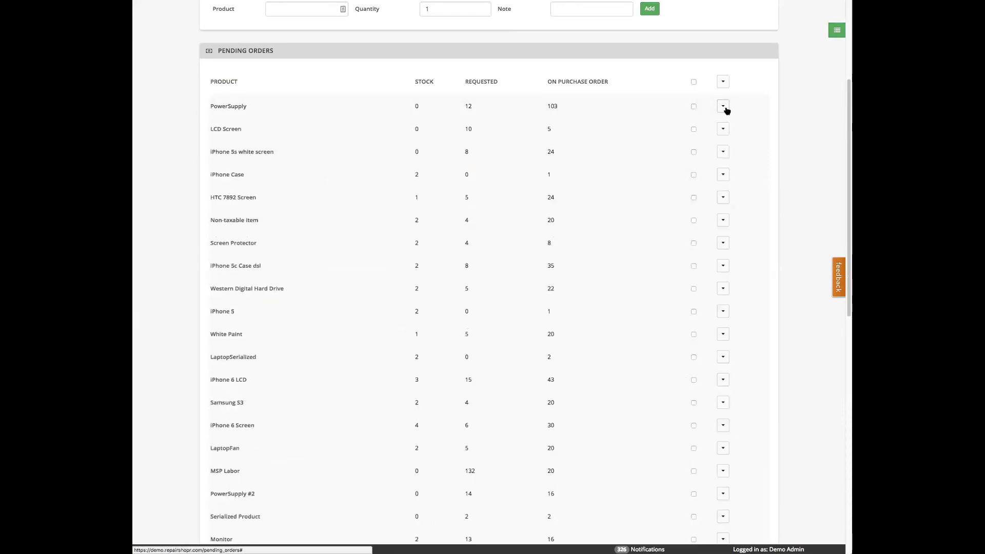
scroll(551, 272, up, 4)
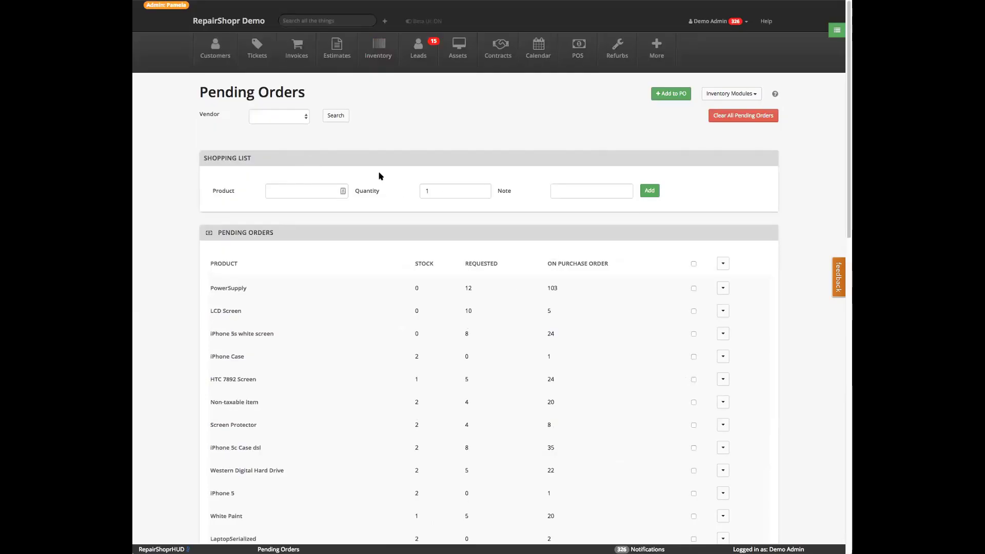
- Expand PowerSupply's pending requests again, examine its Shopping List and Low stock lines, and open its product link
click(294, 194)
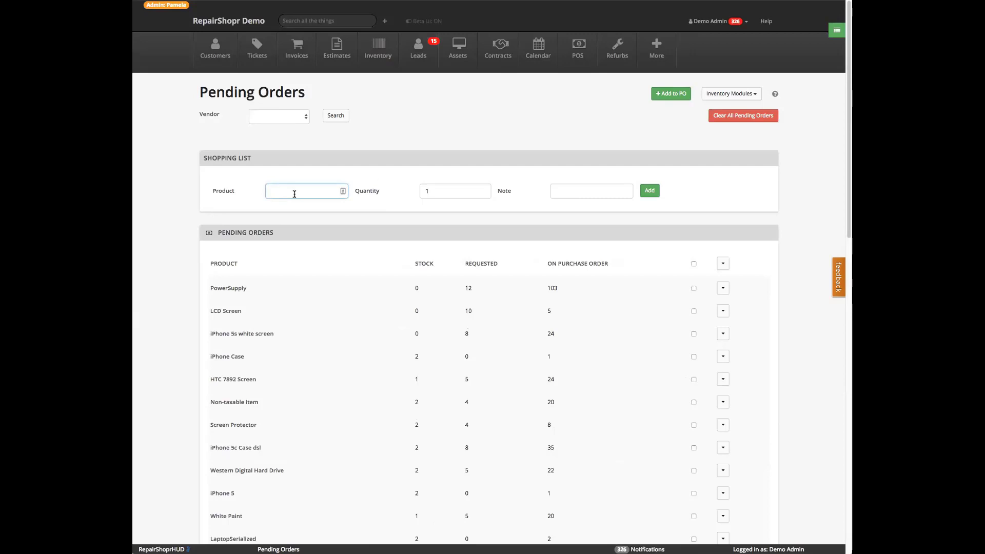
click(718, 288)
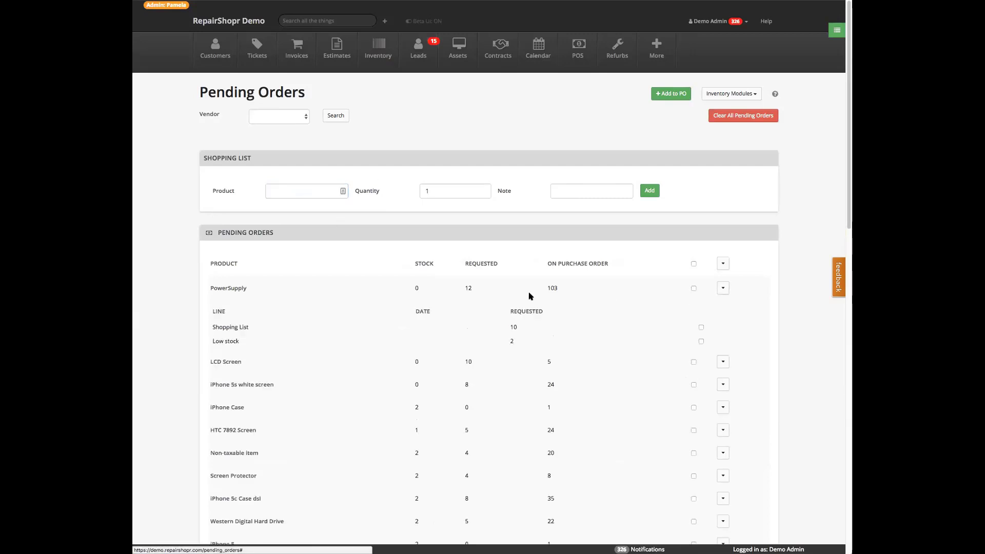
drag(213, 327, 265, 346)
click(251, 310)
right_click(238, 291)
click(272, 292)
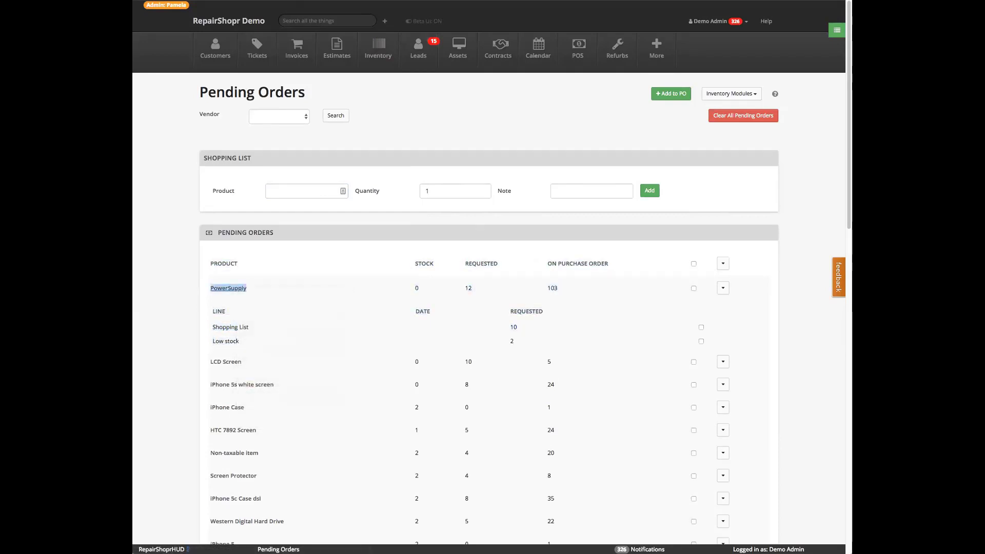
- Open the PowerSupply product's details and review its purchase orders and reorder level
click(545, 81)
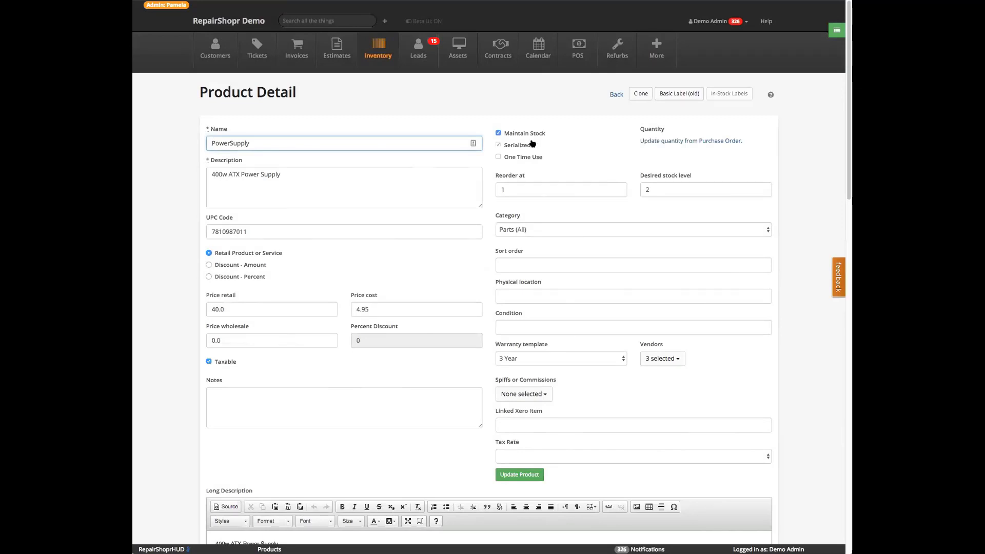
scroll(600, 338, down, 10)
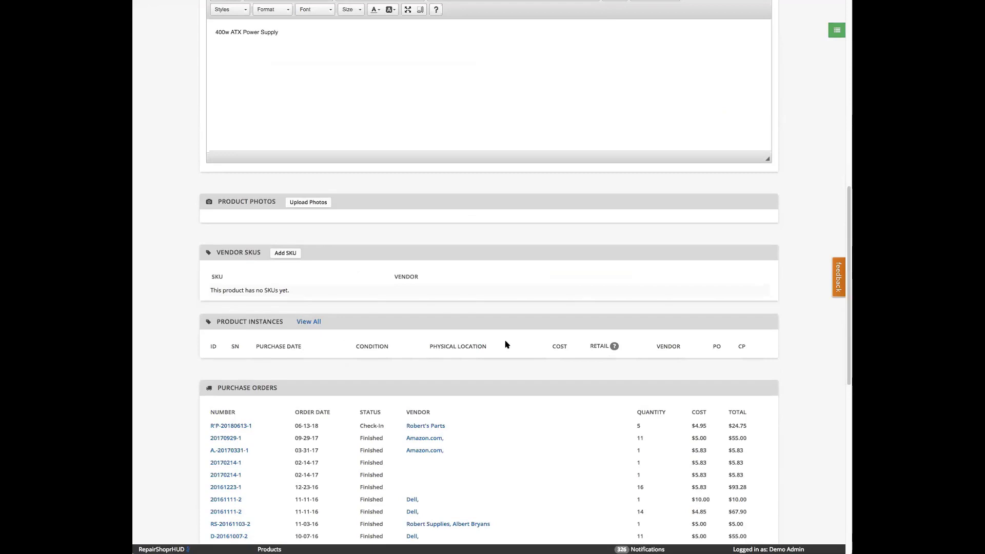
scroll(505, 344, up, 10)
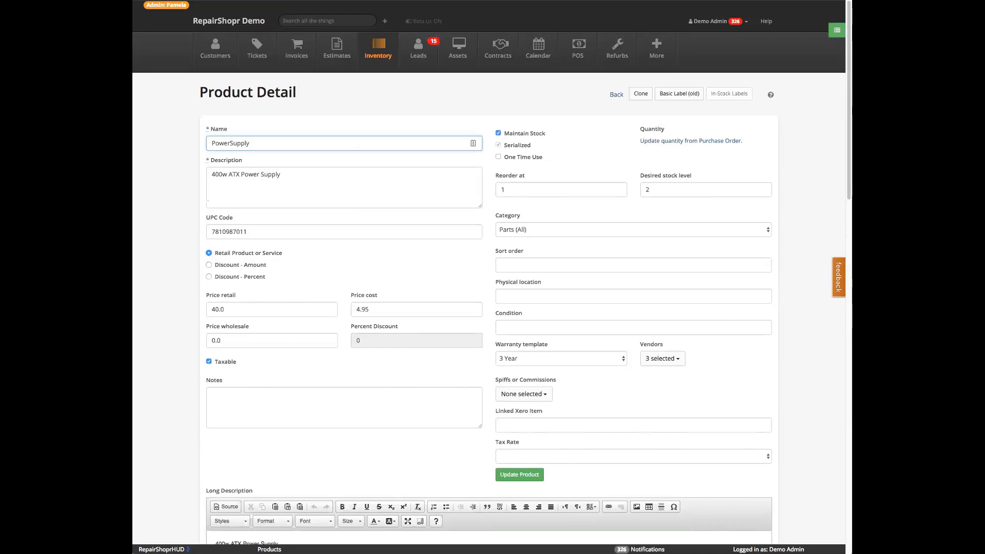
drag(533, 192, 477, 186)
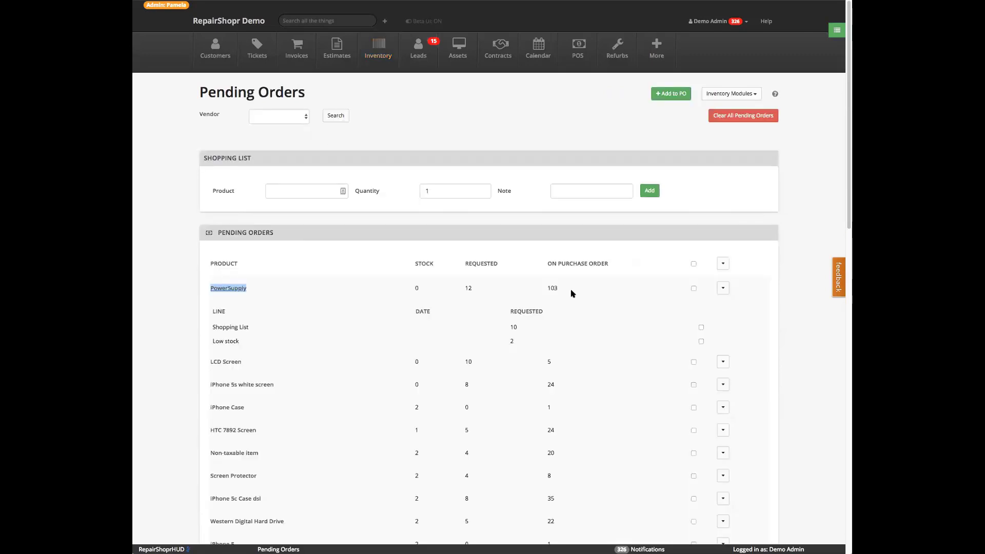
- Review the PowerSupply pending order's on-purchase-order quantity and its Shopping List and Low stock request lines
drag(546, 287, 558, 289)
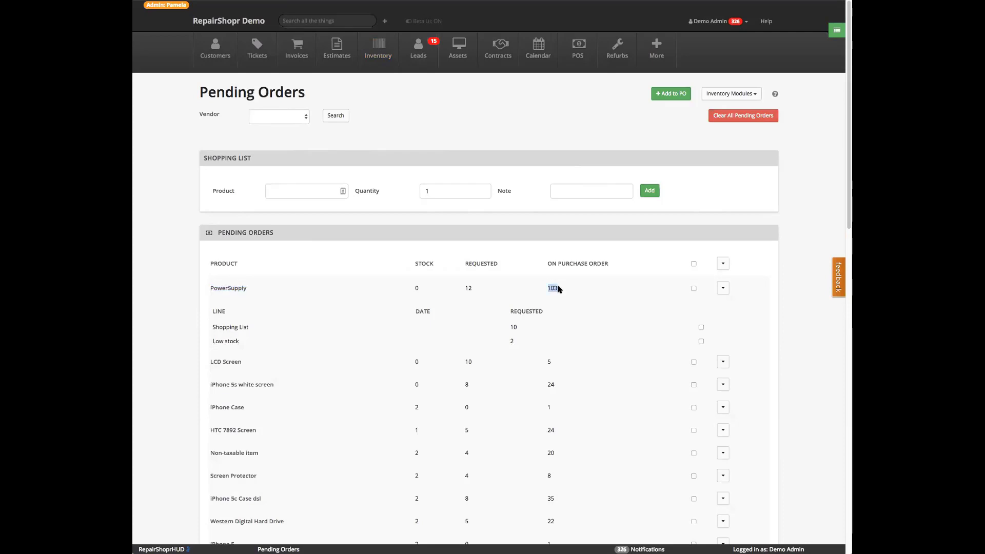
scroll(584, 342, down, 3)
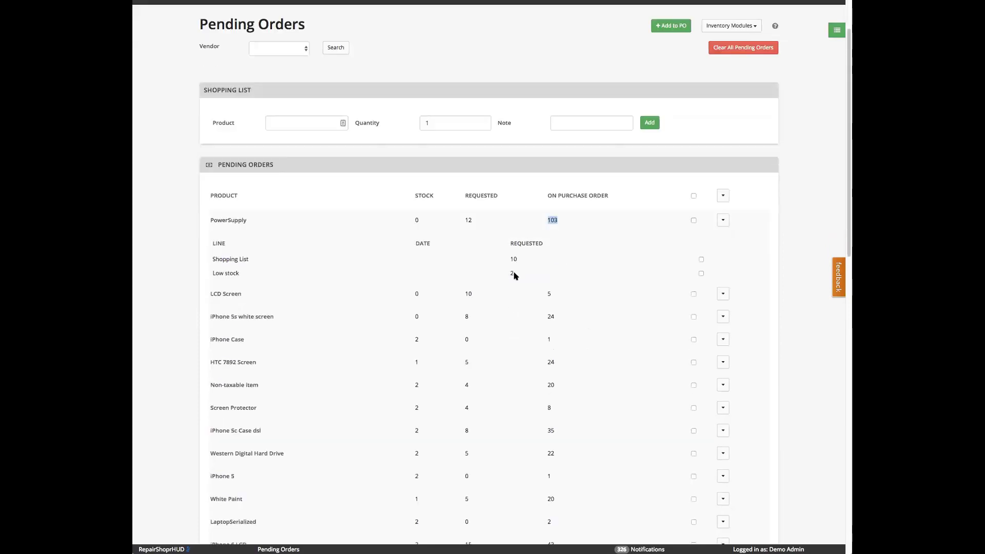
drag(514, 276, 510, 255)
drag(179, 281, 352, 270)
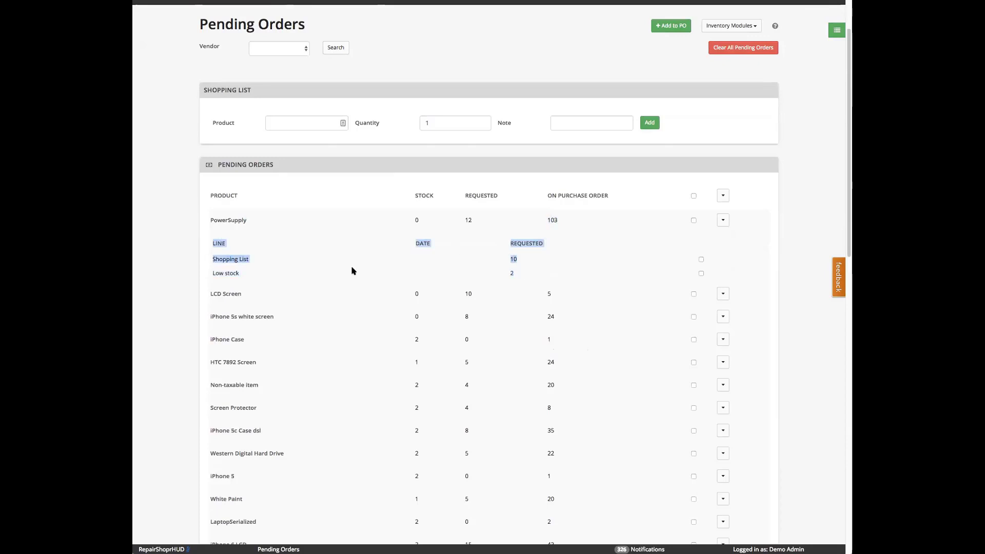
click(392, 322)
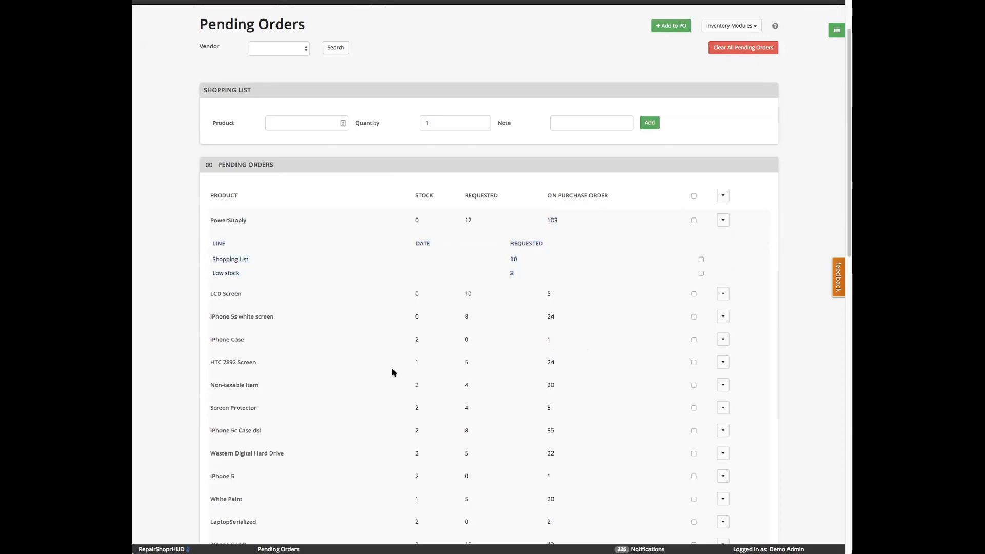
- Open the first invoice listed under the LCD Screen pending order and follow its line item's pending link
click(722, 294)
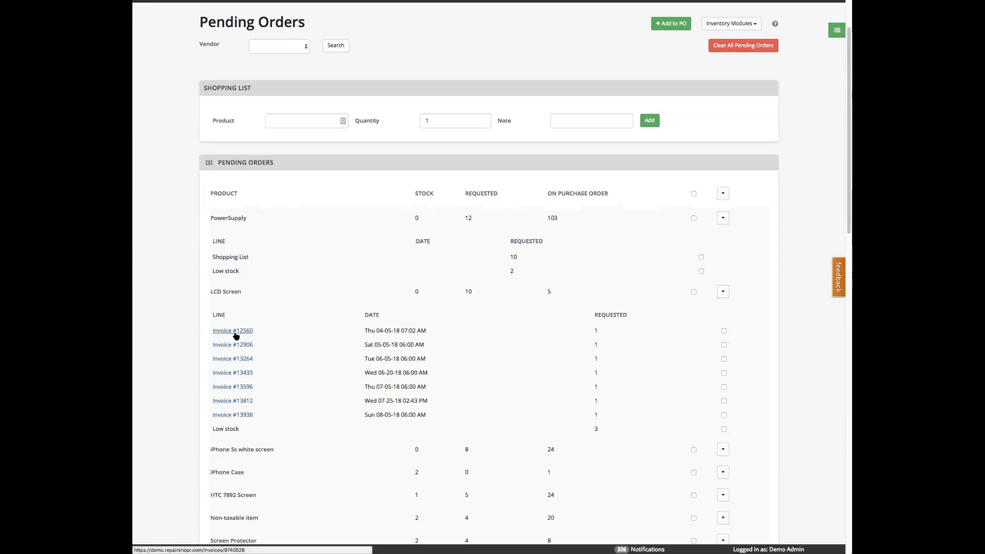
right_click(236, 335)
click(236, 336)
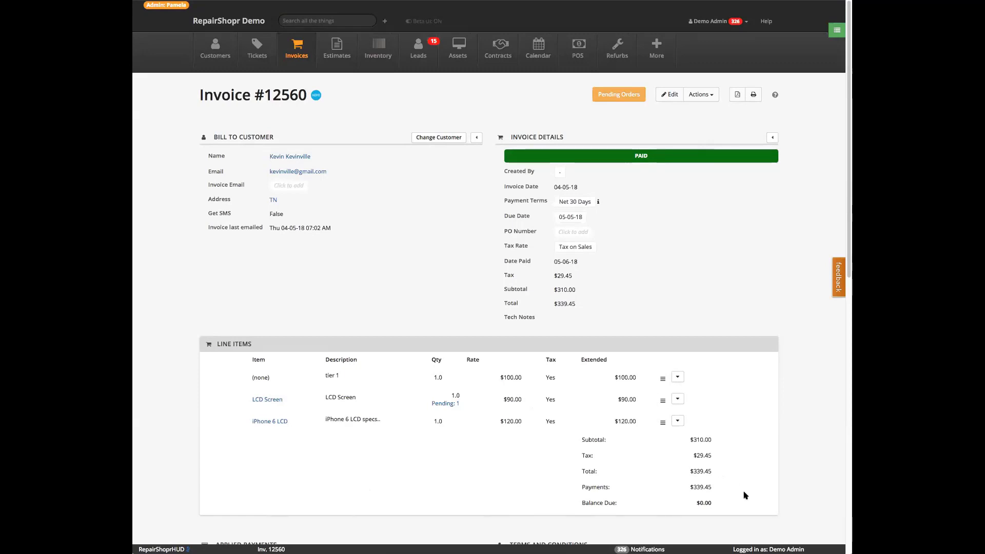
click(441, 403)
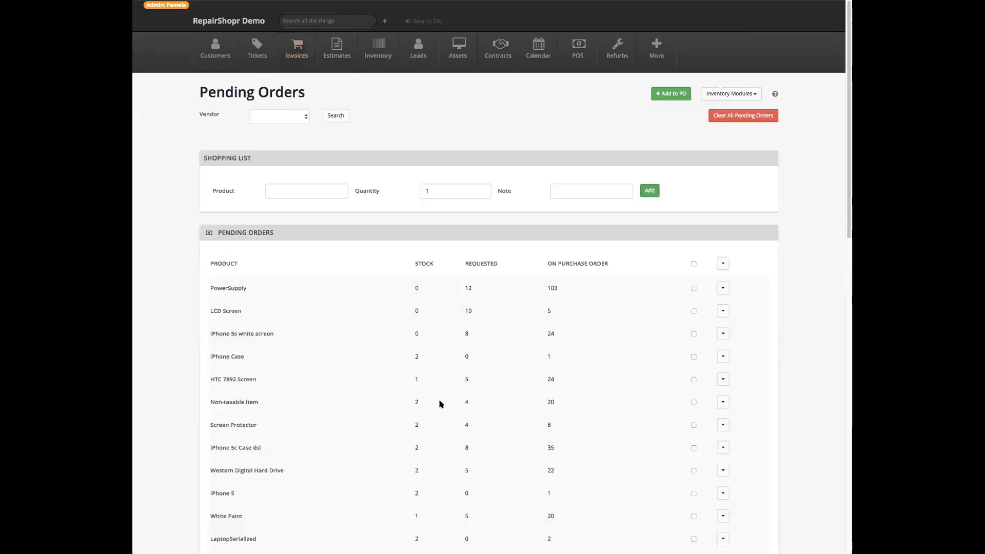
- Add the first invoice's LCD Screen pending line to a new purchase order
scroll(504, 222, down, 3)
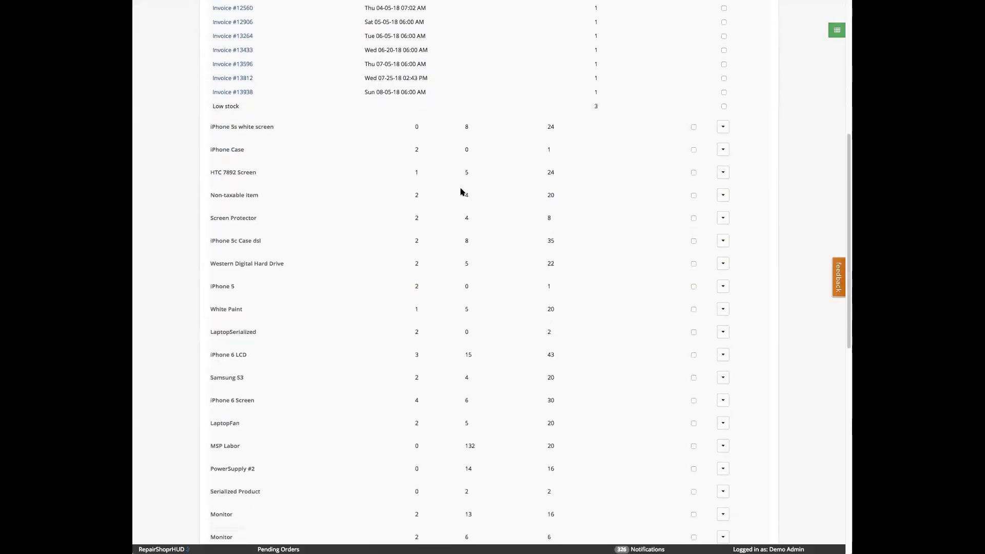
scroll(505, 280, up, 6)
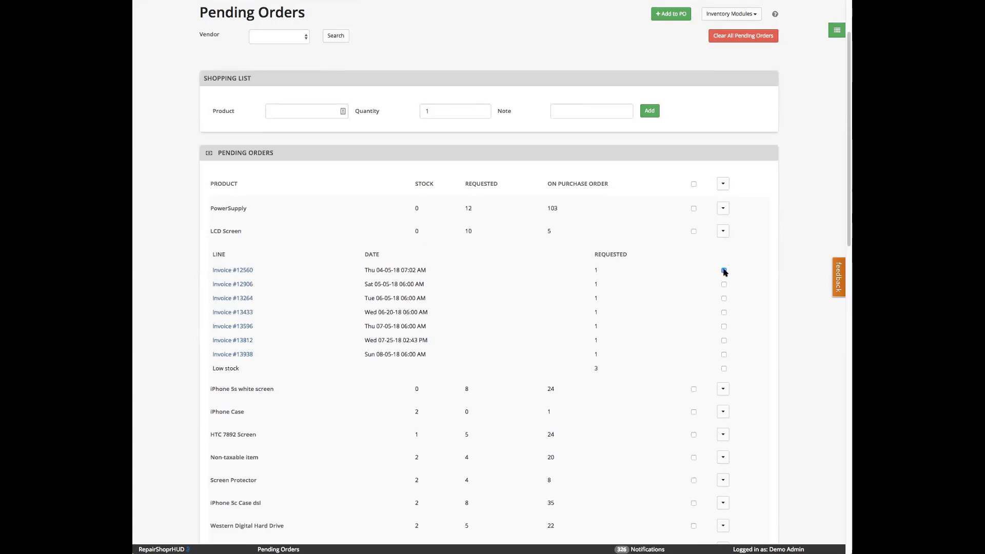
click(681, 13)
click(384, 98)
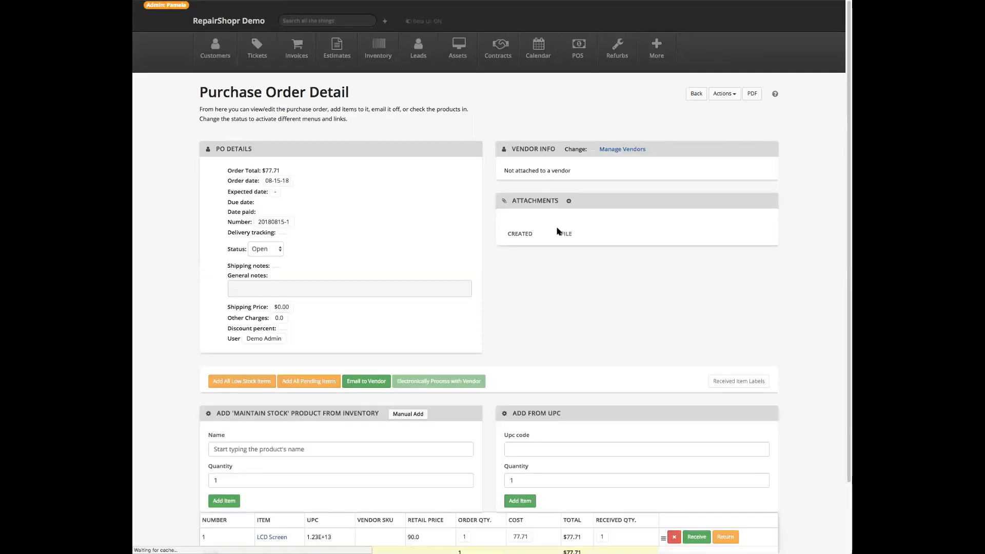
- Review the new purchase order's LCD Screen item and set the order status to Check-In
scroll(574, 356, down, 2)
scroll(574, 355, down, 2)
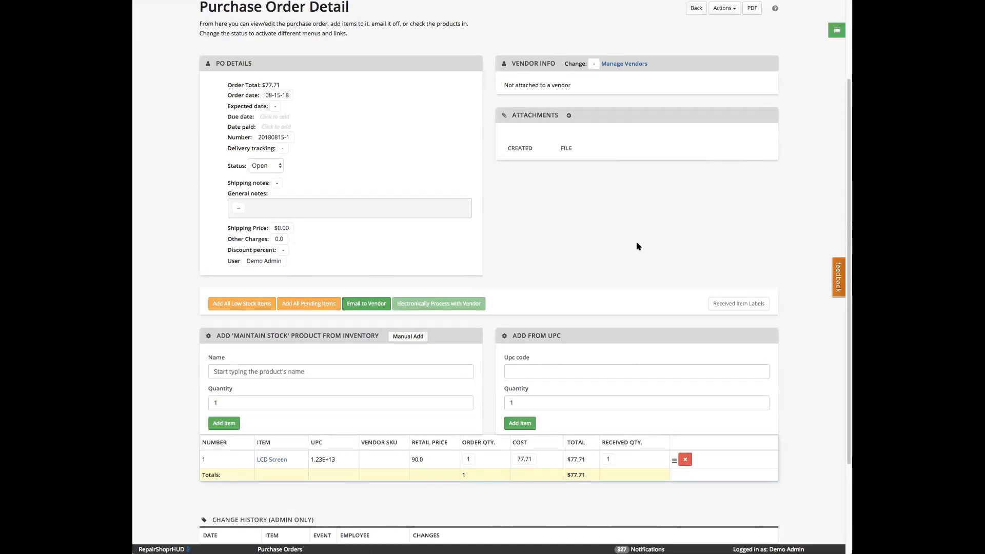
scroll(631, 276, down, 2)
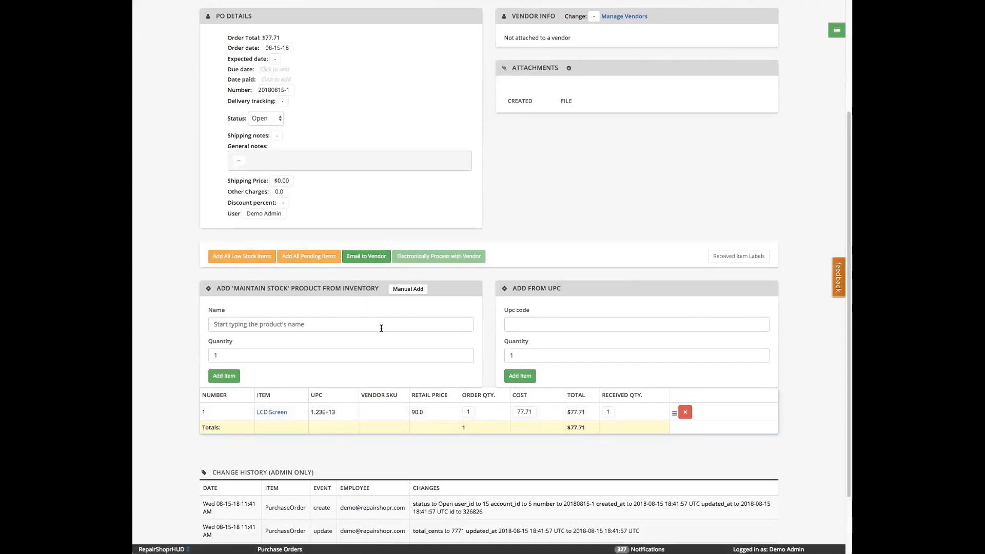
scroll(450, 268, up, 2)
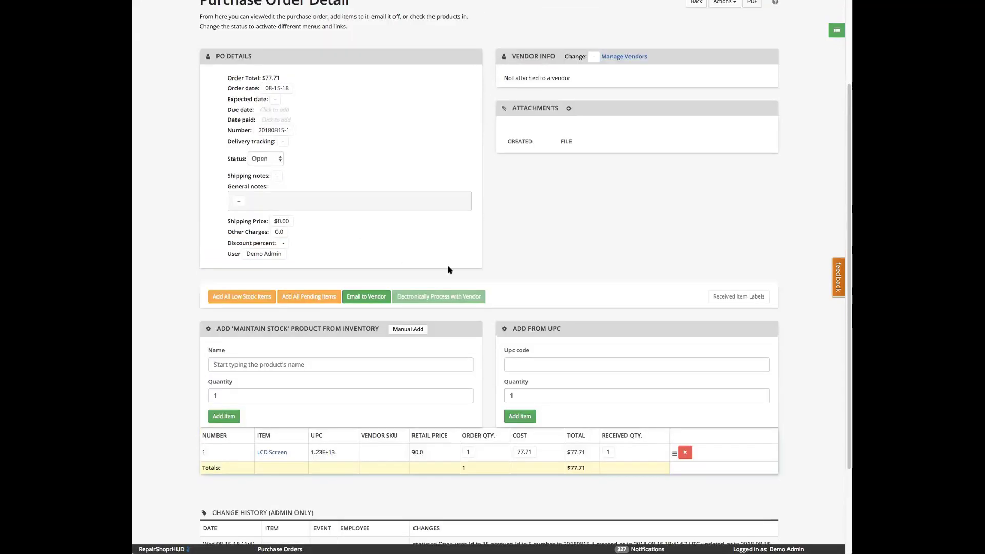
click(268, 157)
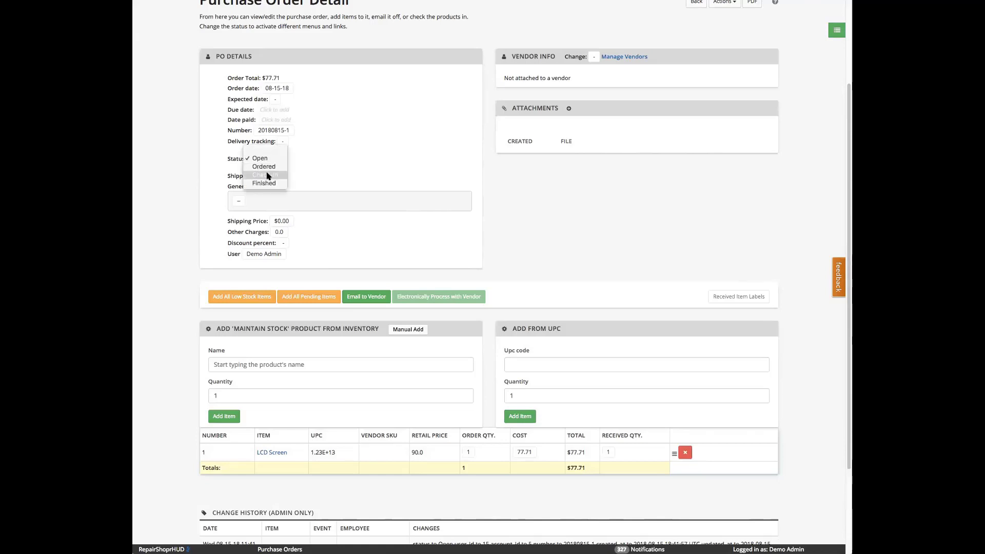
click(266, 175)
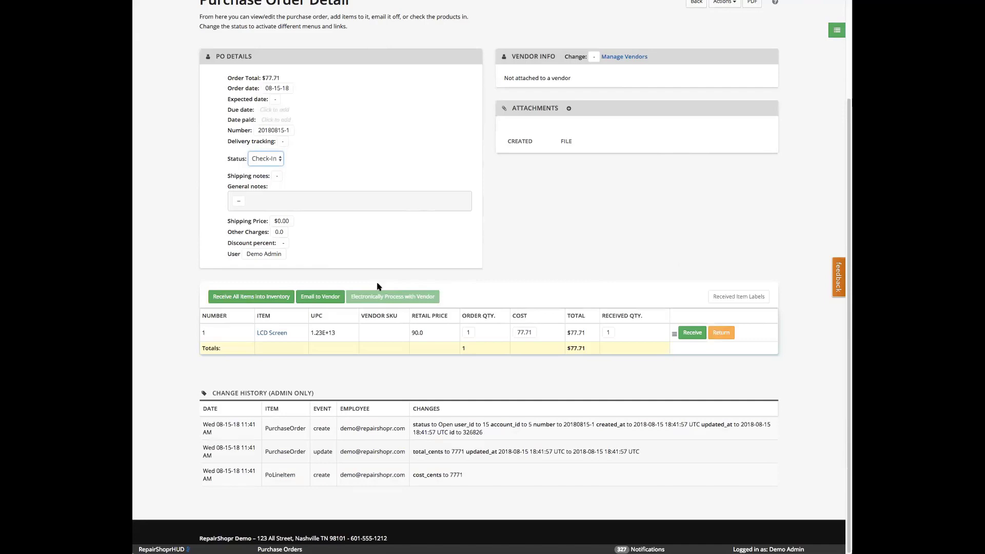
- Receive all the purchase order's items into inventory and fulfill the first invoice's pending order
click(218, 301)
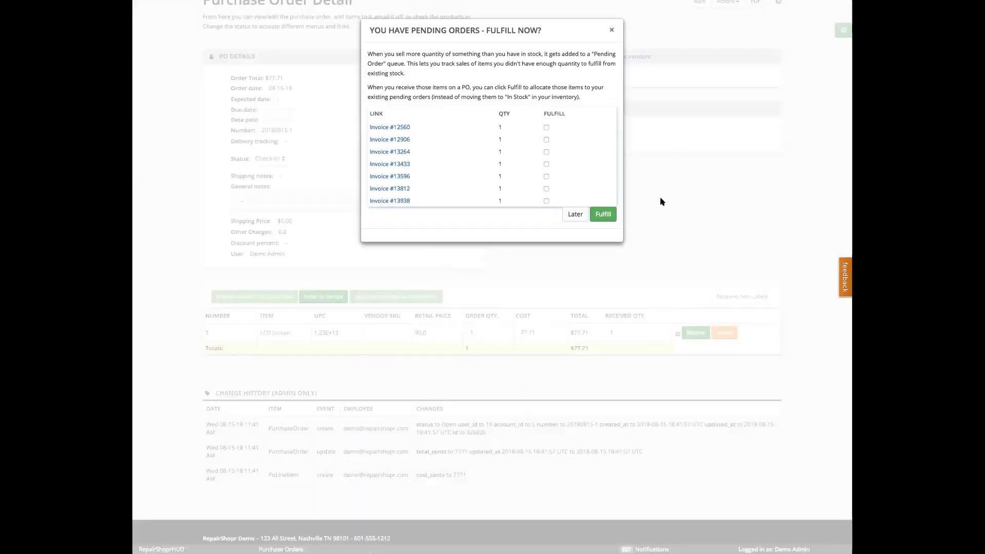
click(547, 128)
click(601, 214)
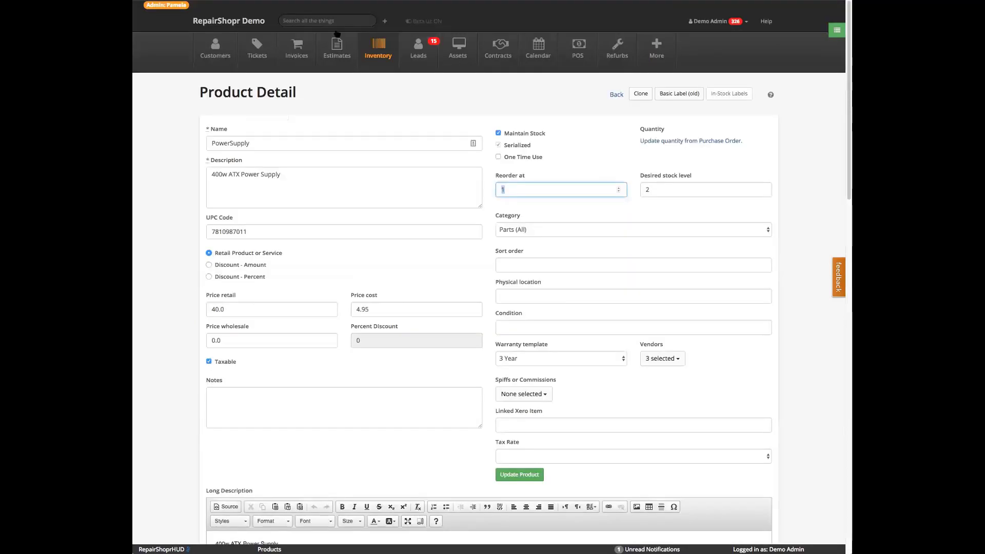
- Search for the fulfilled invoice by its number and check its LCD Screen line item for pending quantities
click(323, 20)
text(12560)
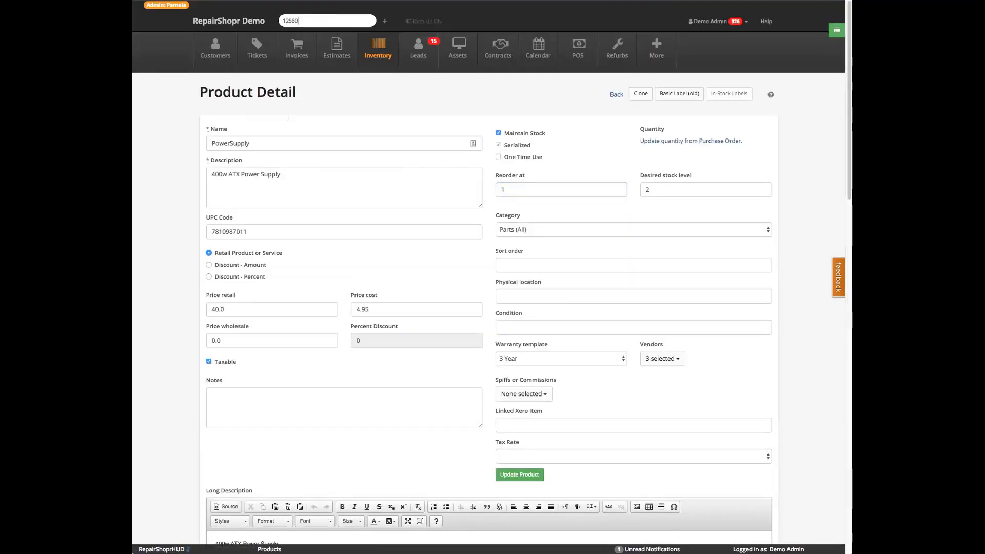
key(Return)
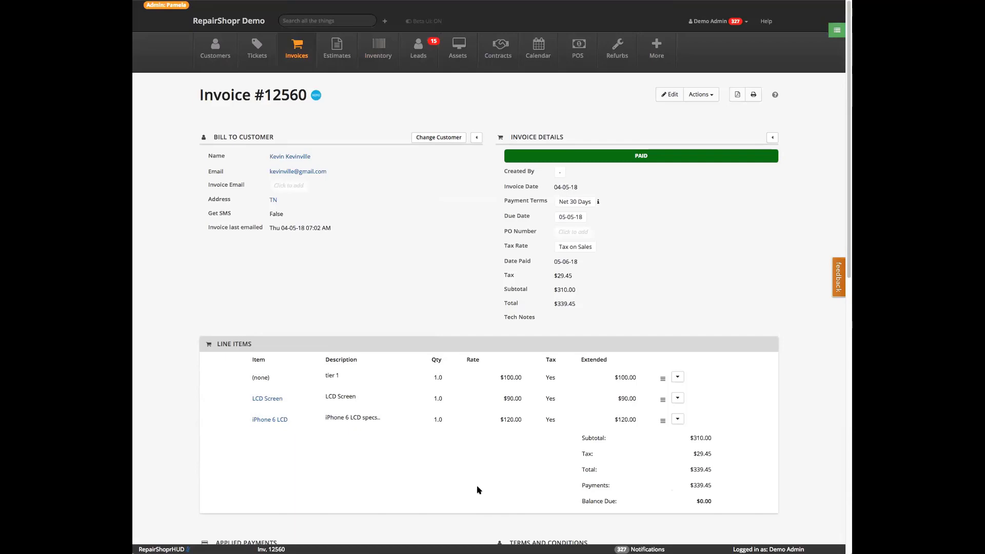
scroll(477, 490, down, 2)
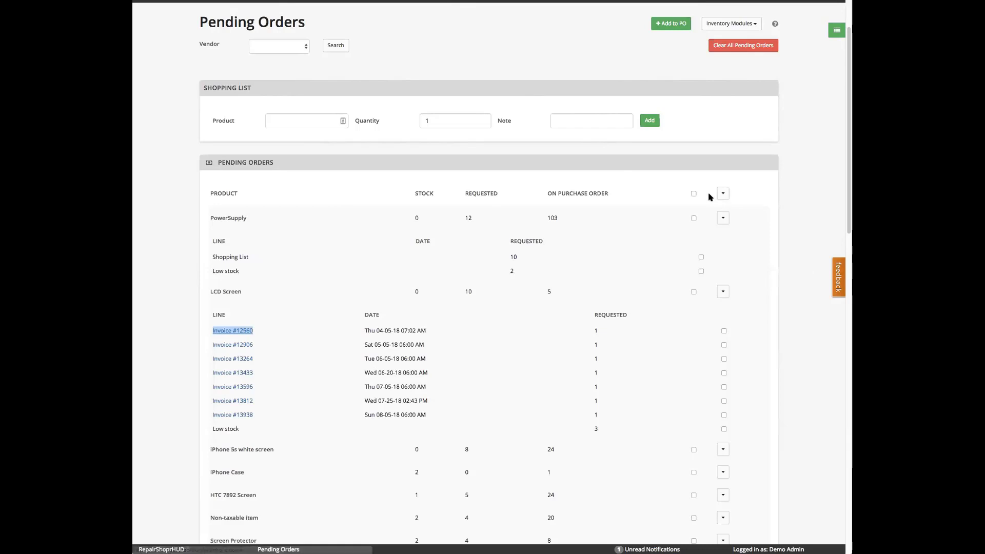
- Collapse the PowerSupply and LCD Screen lines in Pending Orders and select all the pending products
click(723, 218)
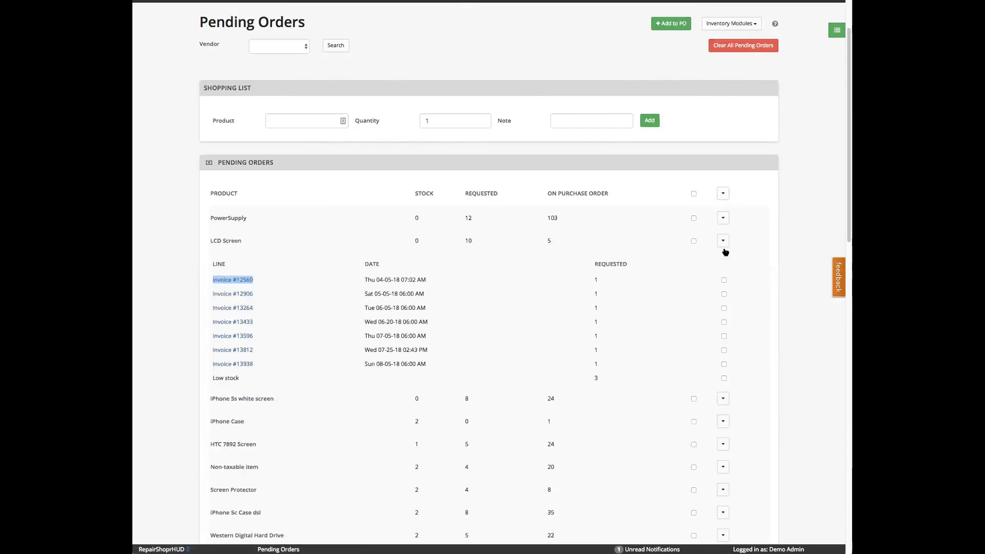
click(724, 242)
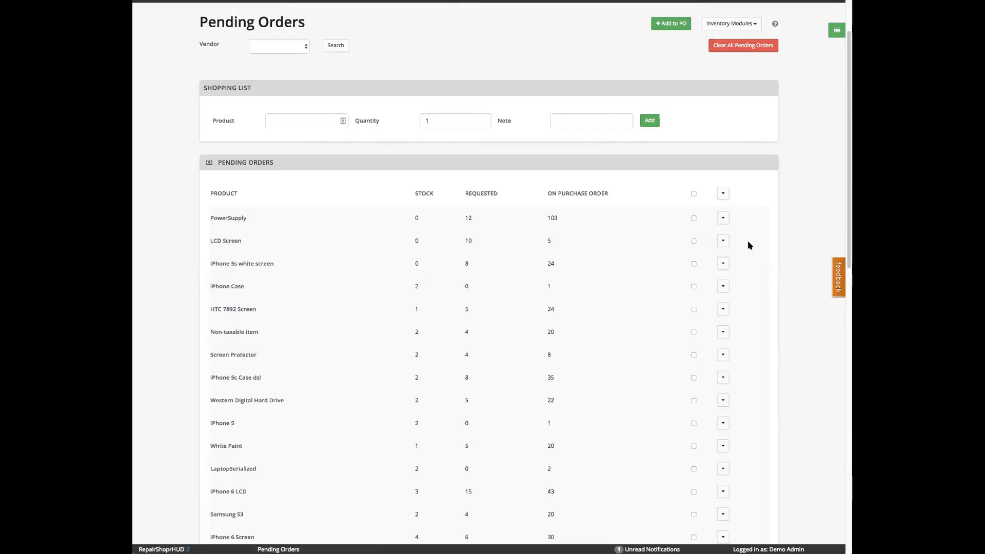
click(693, 194)
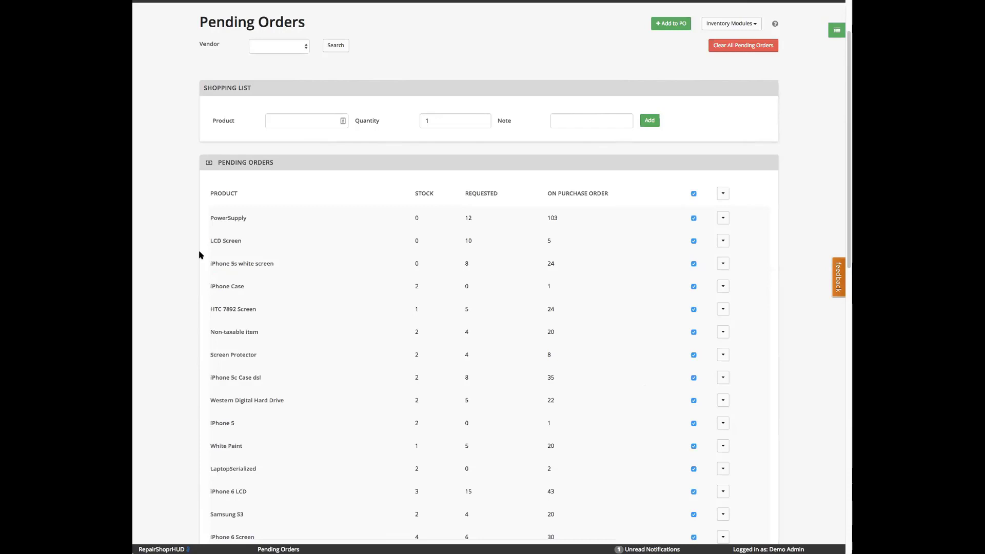
click(219, 243)
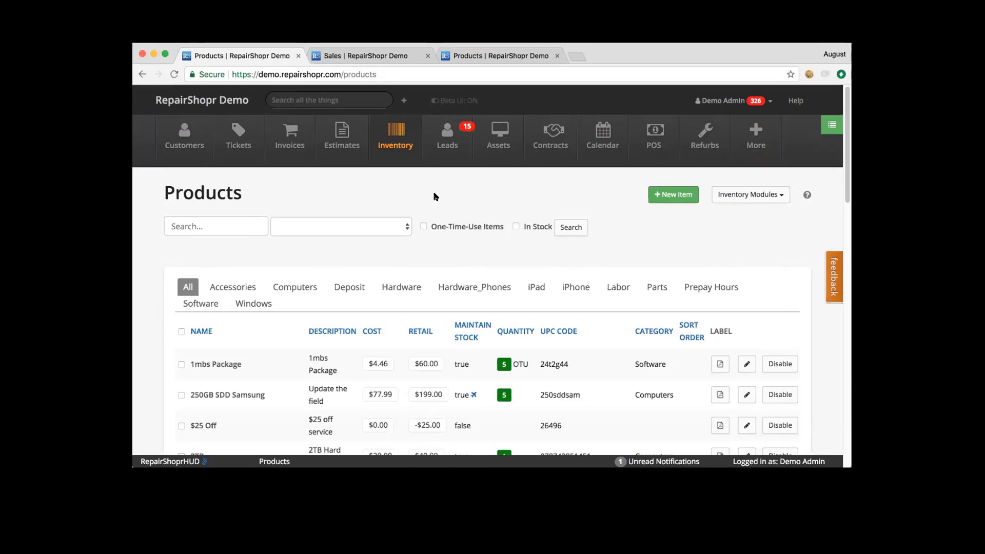
- Open the Returns and RMA inventory module and review the listed refunds and purchase order returns
click(733, 193)
click(754, 246)
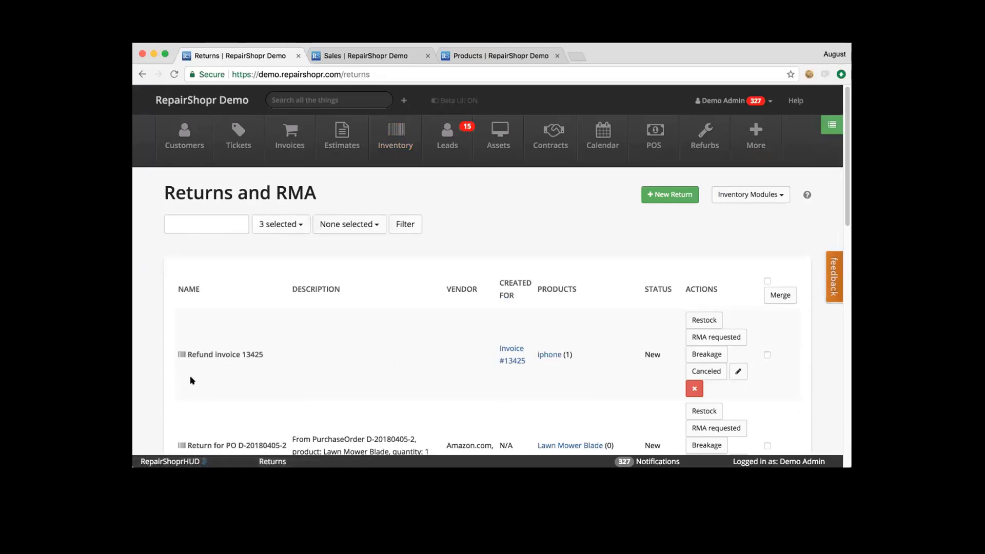
scroll(190, 380, down, 4)
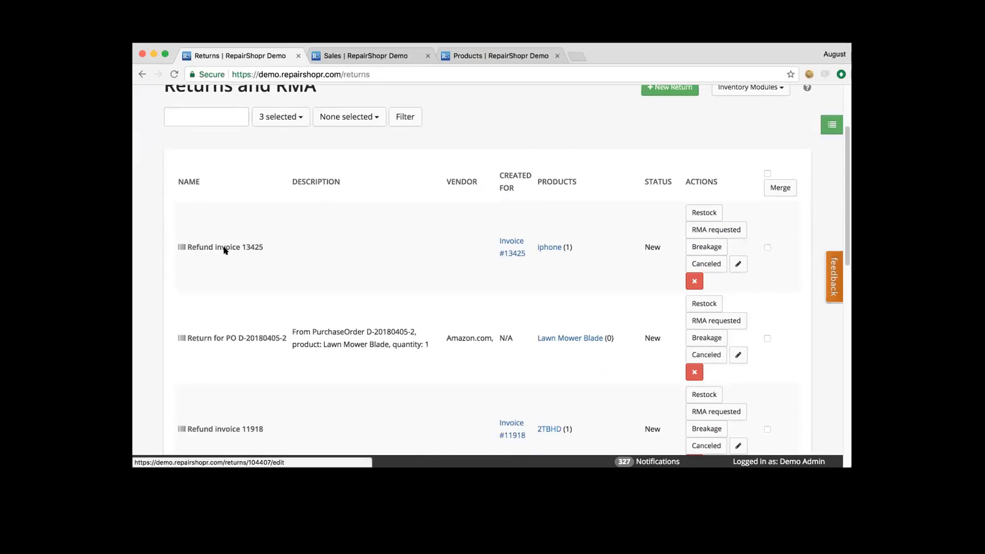
scroll(259, 255, down, 3)
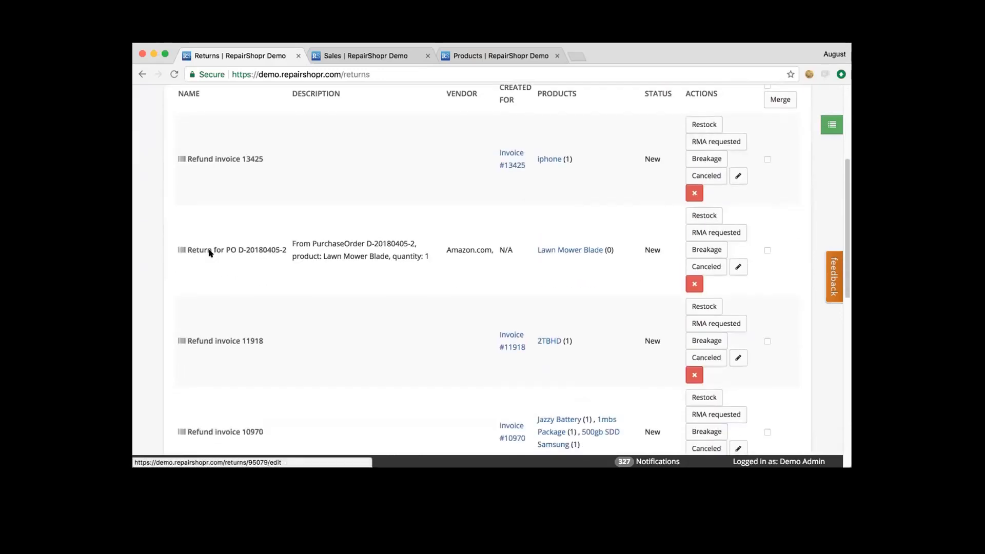
scroll(226, 292, down, 3)
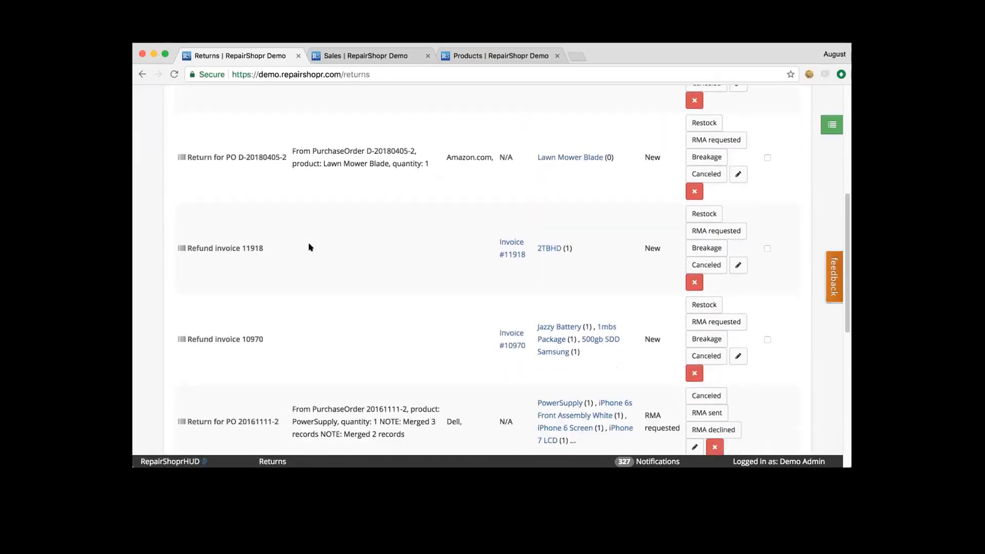
scroll(420, 236, up, 10)
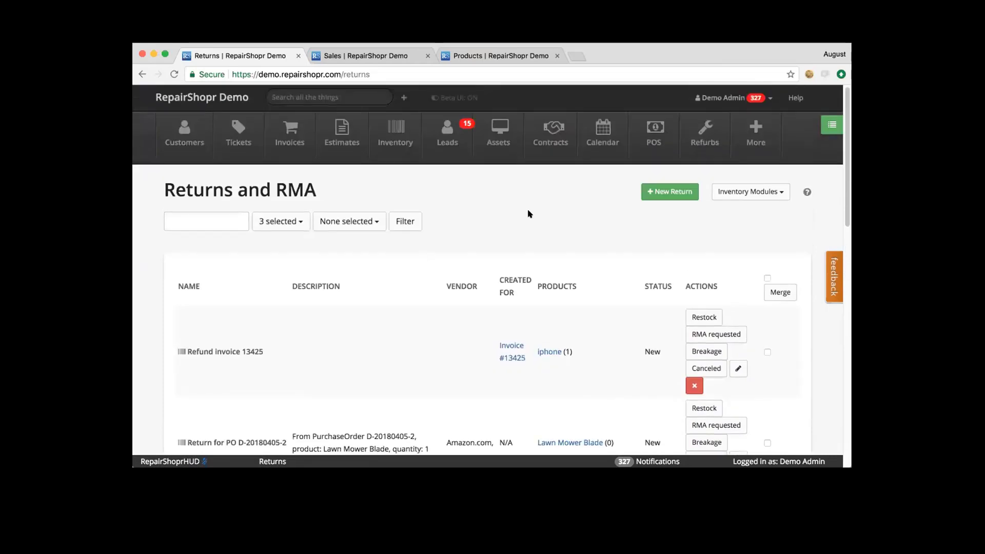
- Create a new return named DOA without a description or vendor
click(660, 190)
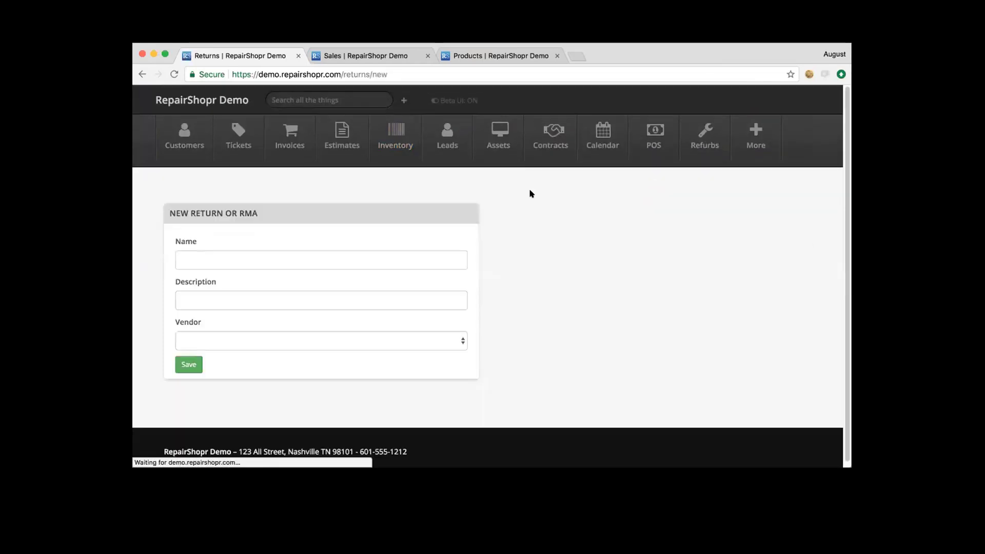
click(245, 252)
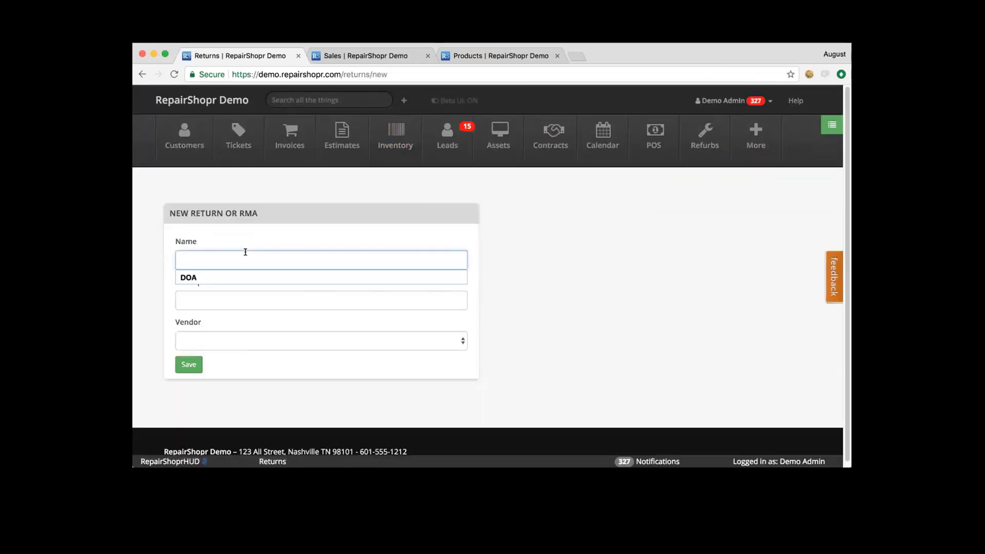
click(226, 277)
click(178, 364)
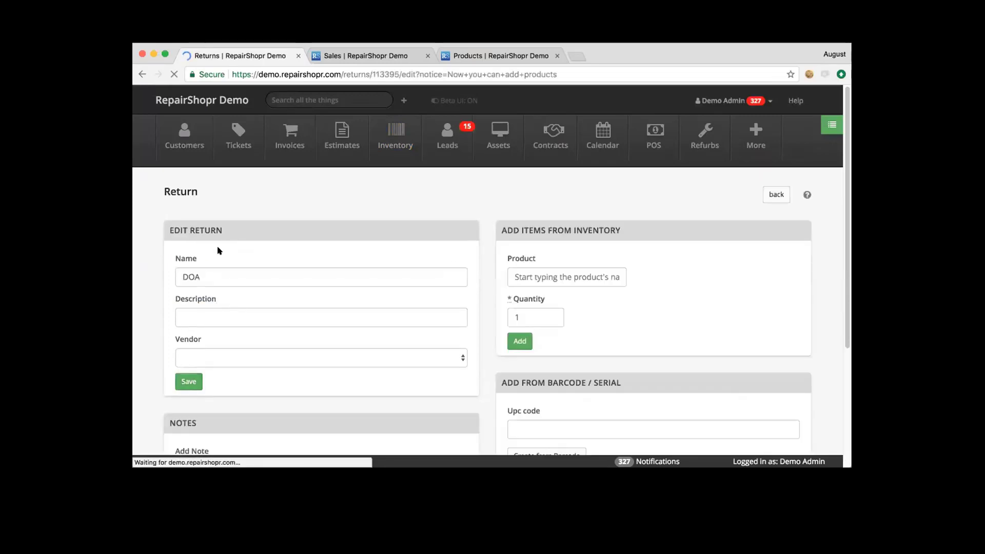
- Examine the DOA return's vendor choices, its product and barcode entry fields, and the notes and items sections
click(207, 357)
click(147, 334)
scroll(165, 317, down, 3)
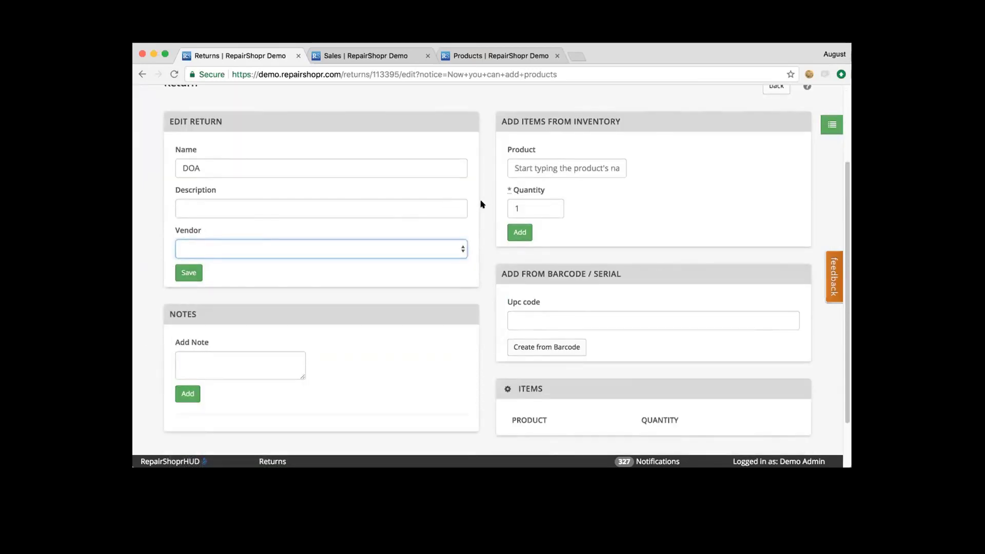
click(534, 154)
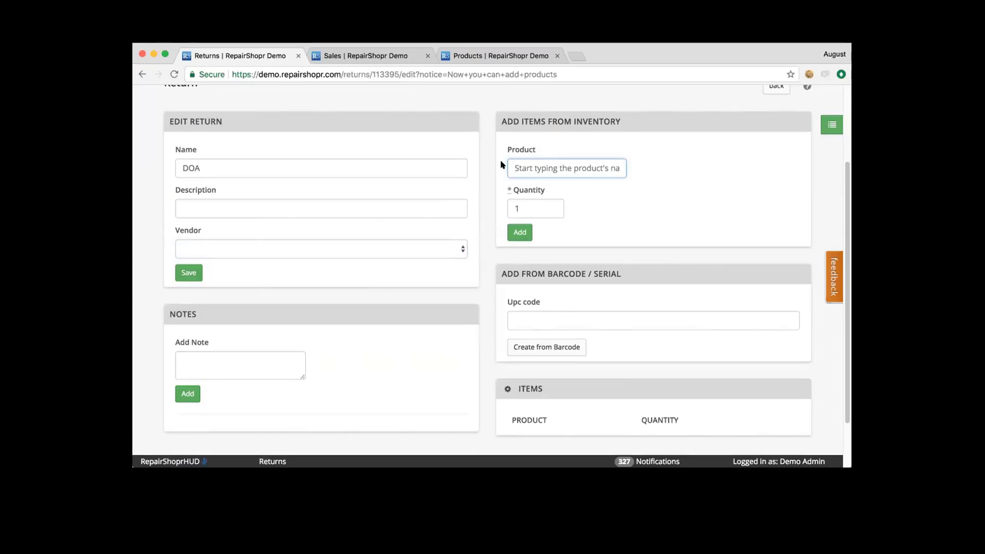
click(518, 317)
scroll(474, 280, down, 1)
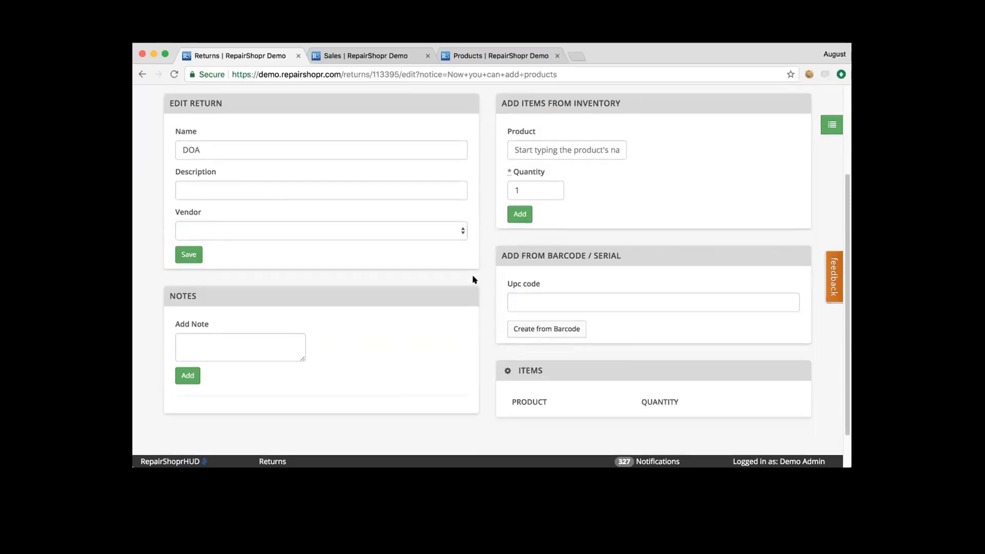
scroll(474, 279, down, 2)
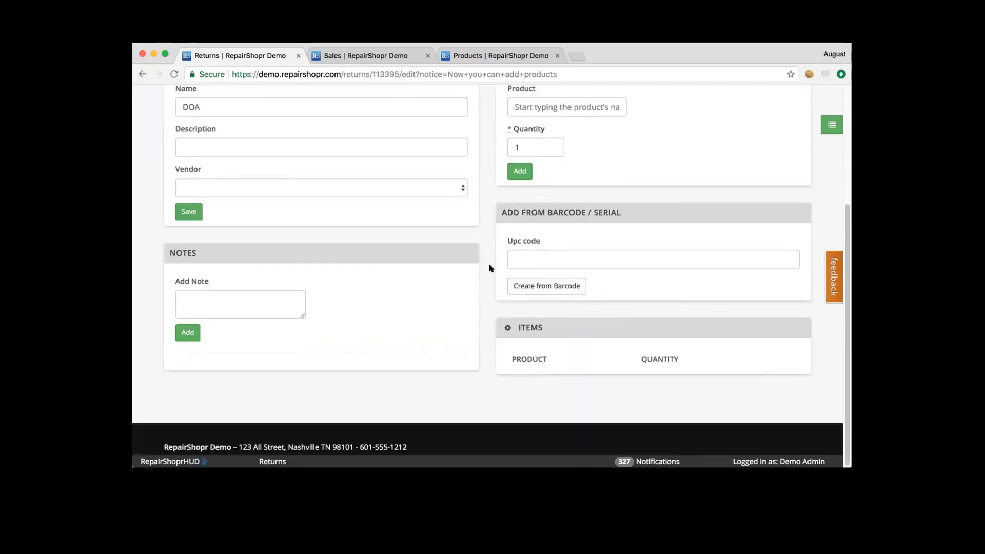
- Add one 1mbs Package from inventory to the DOA return
click(538, 107)
text(1mb)
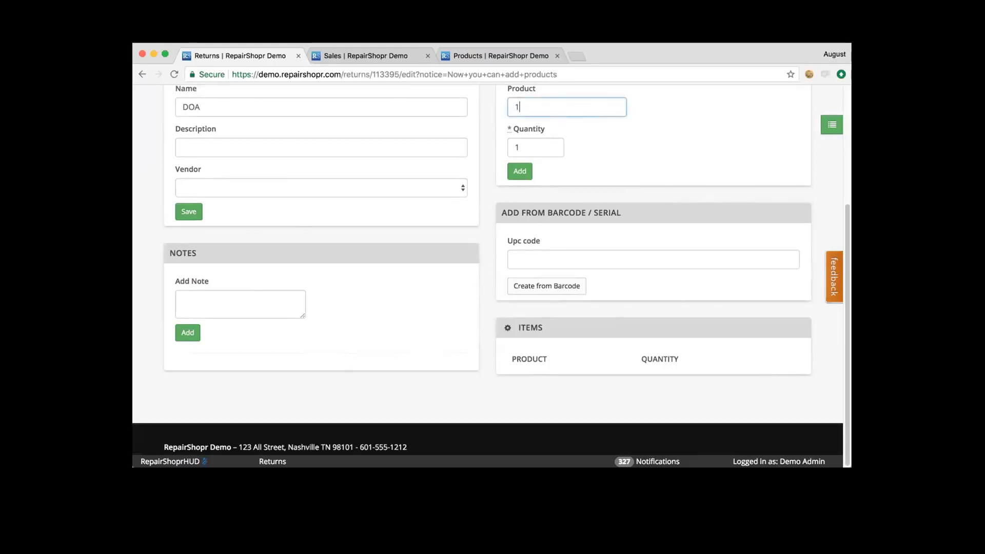
click(544, 125)
click(518, 169)
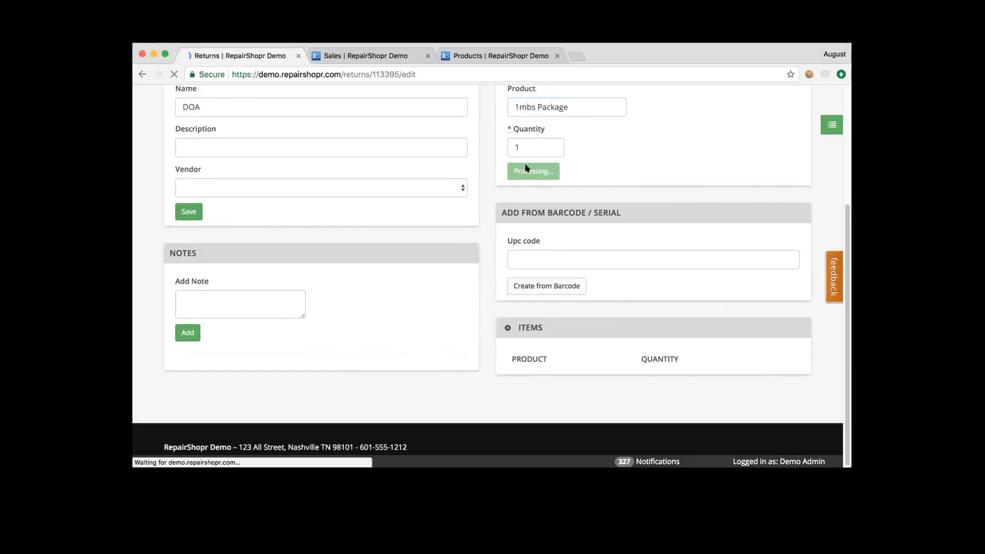
- Assign the first available serialized item to the return's 1mbs Package line, save it, and go back to the returns list
scroll(486, 251, down, 3)
scroll(486, 256, down, 4)
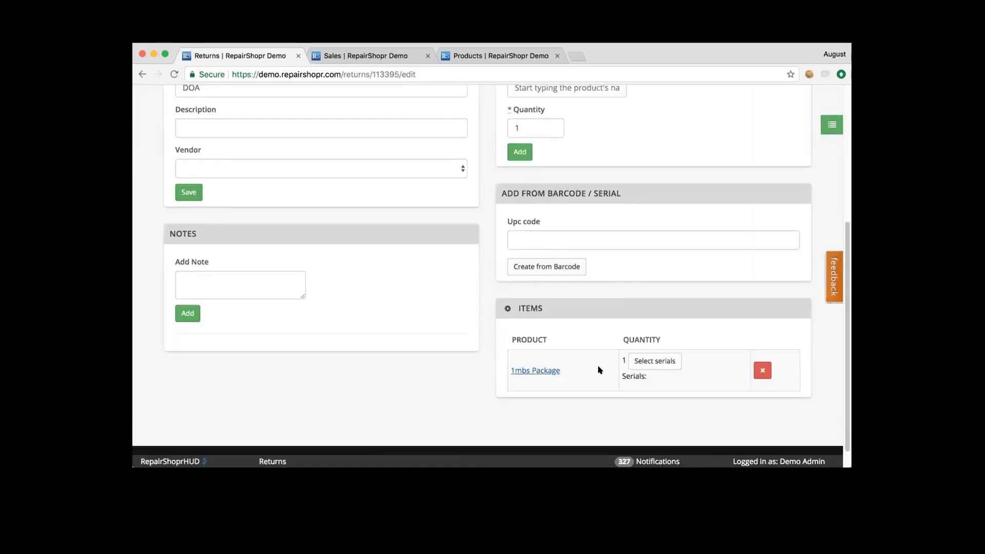
click(644, 361)
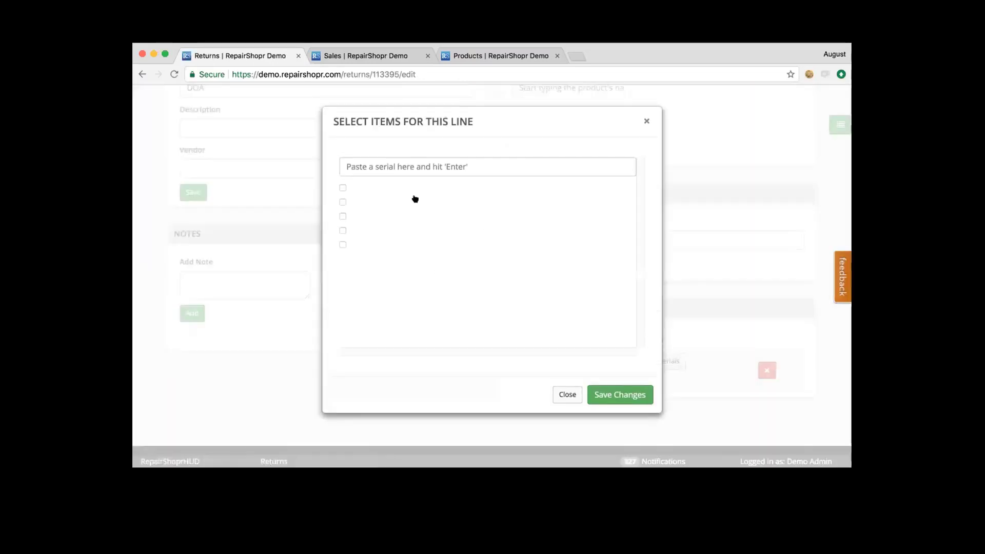
click(343, 188)
click(620, 393)
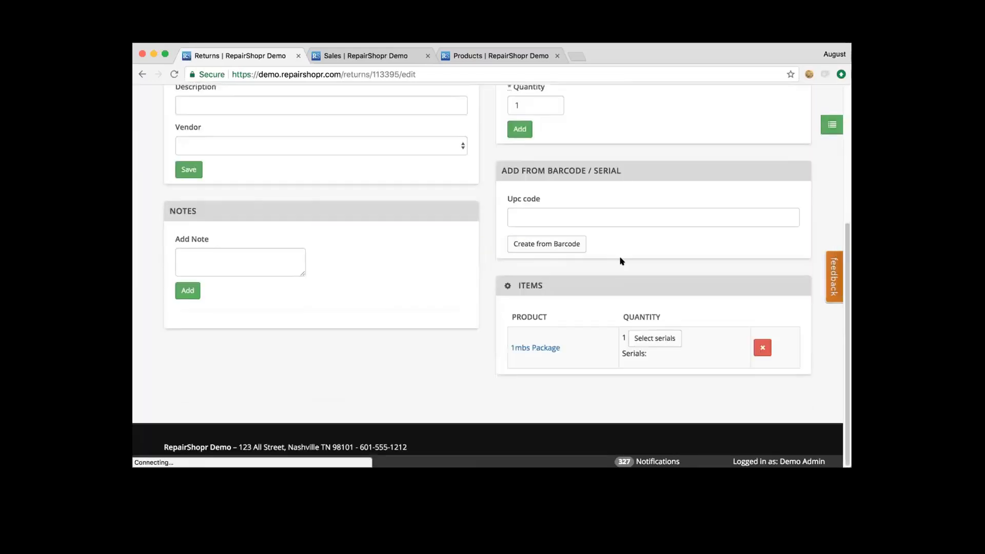
scroll(632, 320, up, 5)
click(773, 195)
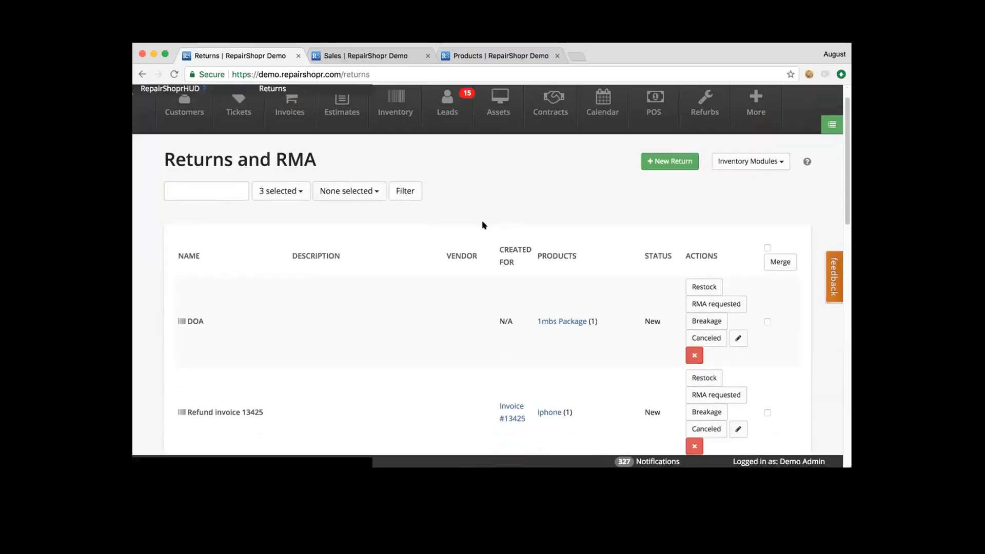
- Mark the DOA return for the 1mbs Package as Breakage
scroll(482, 222, down, 3)
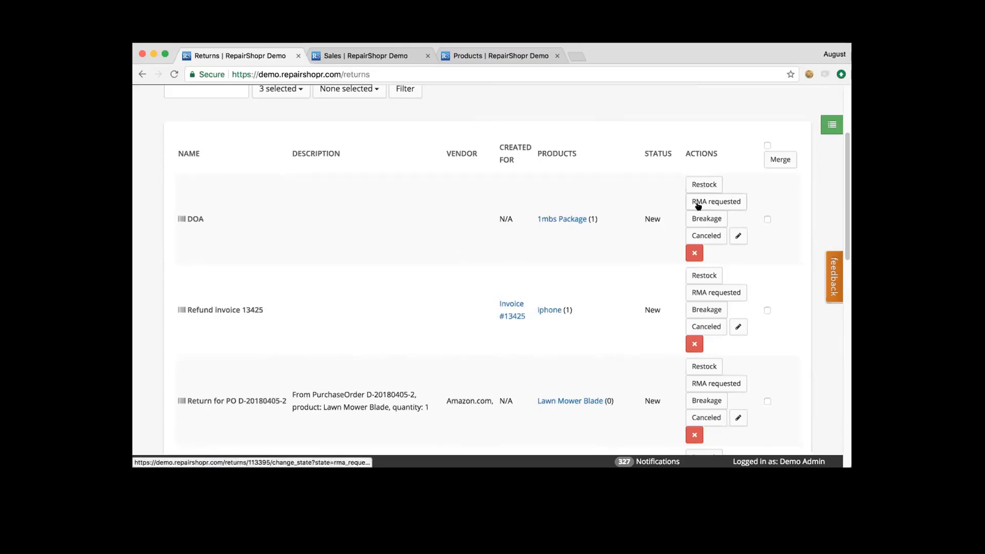
drag(661, 220, 644, 216)
click(644, 216)
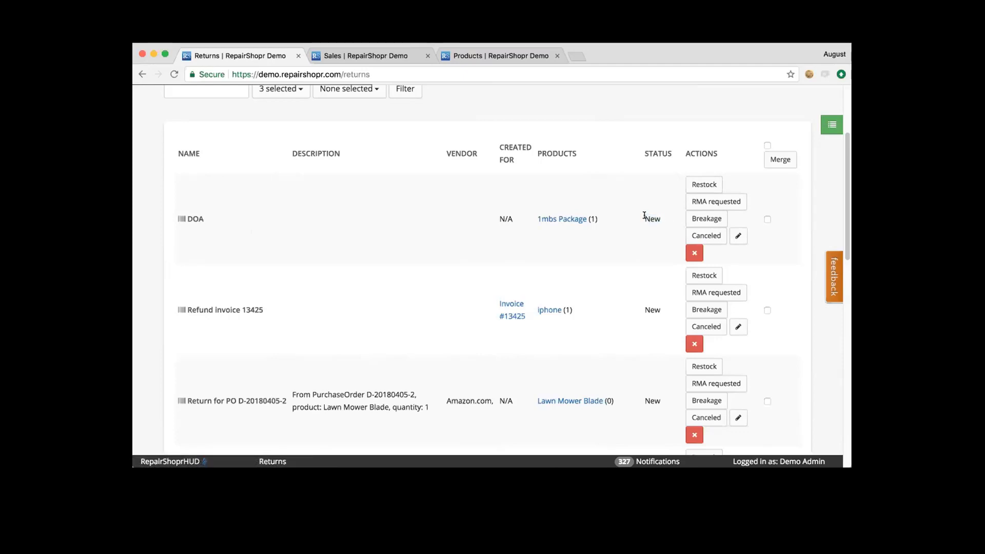
click(696, 216)
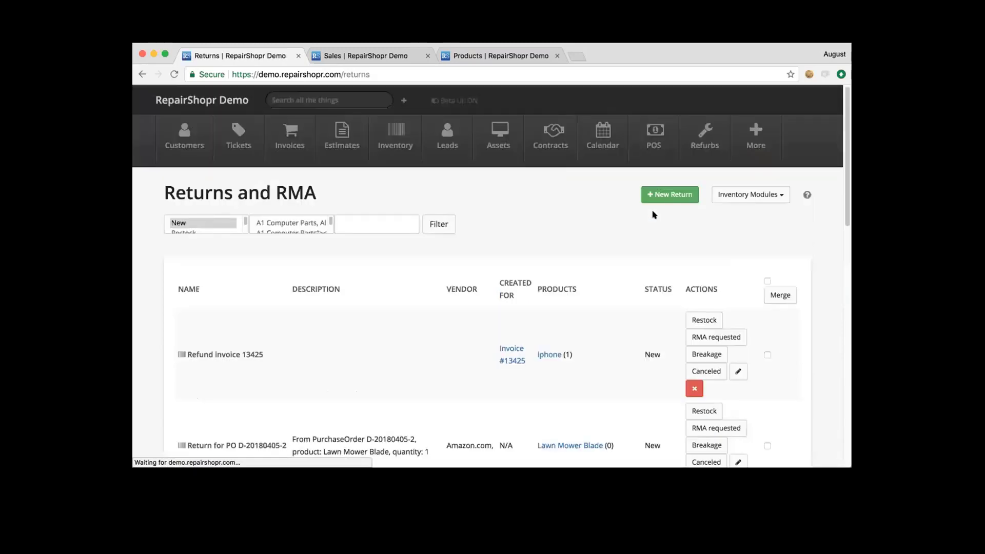
- Change the iphone refund return's status to RMA requested and check its status entry
scroll(592, 241, down, 1)
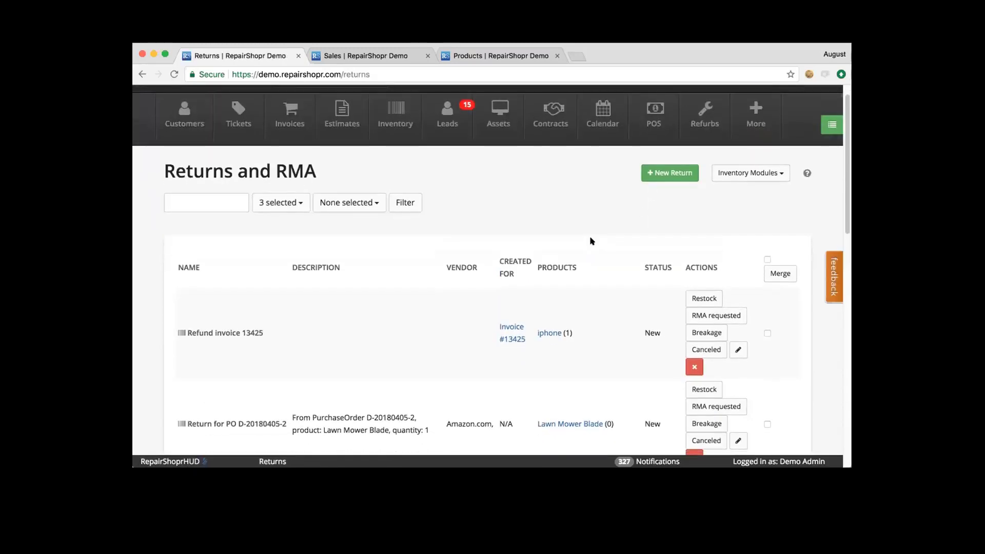
scroll(613, 240, down, 1)
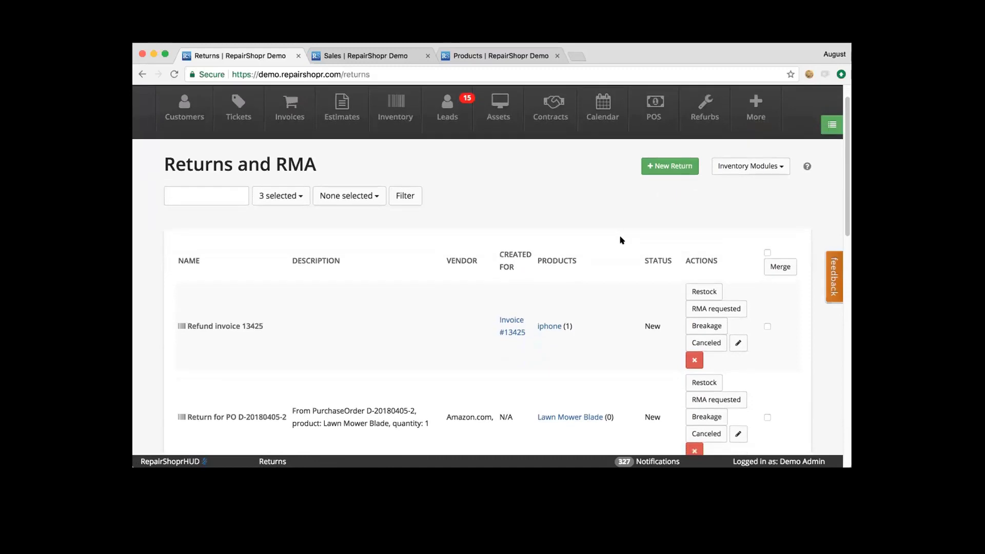
scroll(629, 244, down, 4)
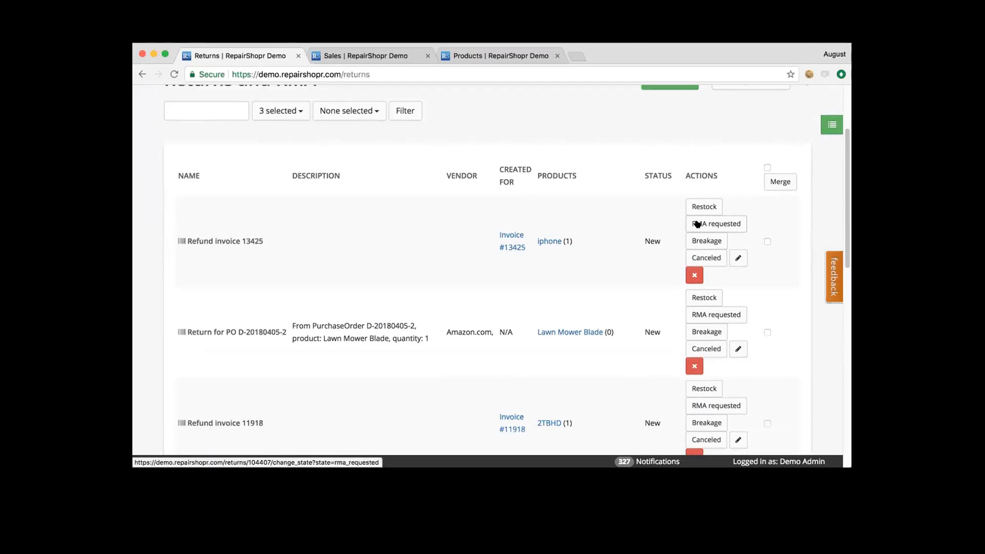
click(711, 223)
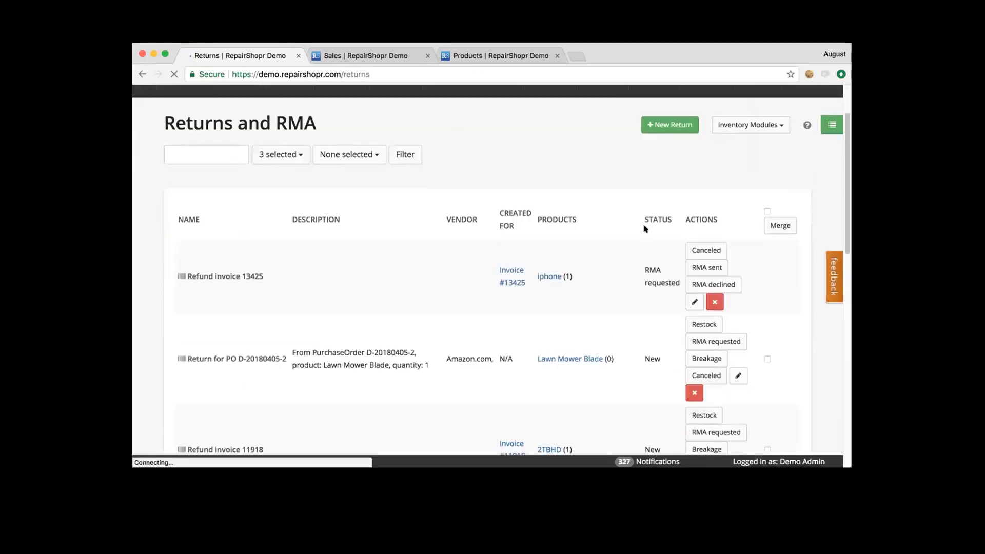
drag(644, 267, 678, 283)
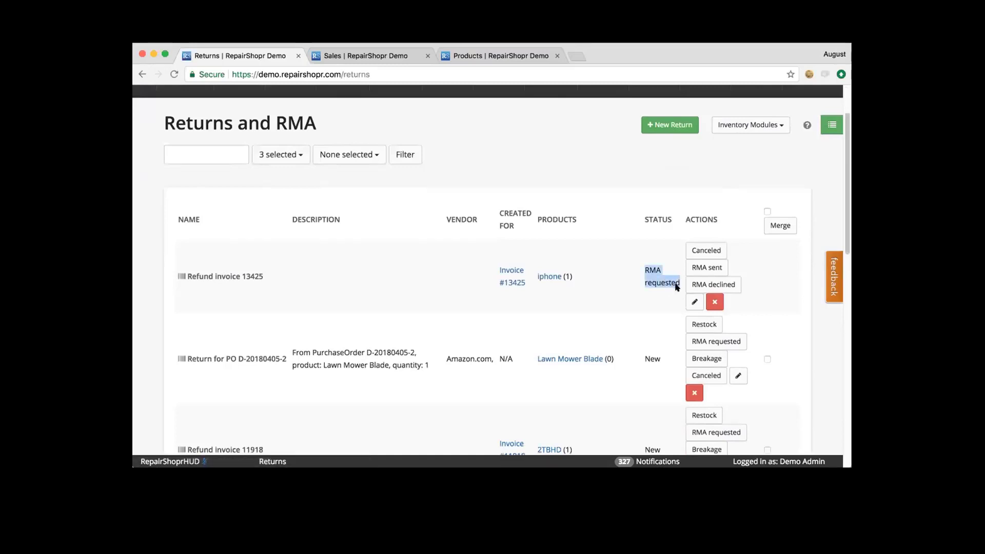
click(678, 283)
- Review the remaining returns in the list, including merged purchase order returns, and examine the status filter options
scroll(763, 225, down, 2)
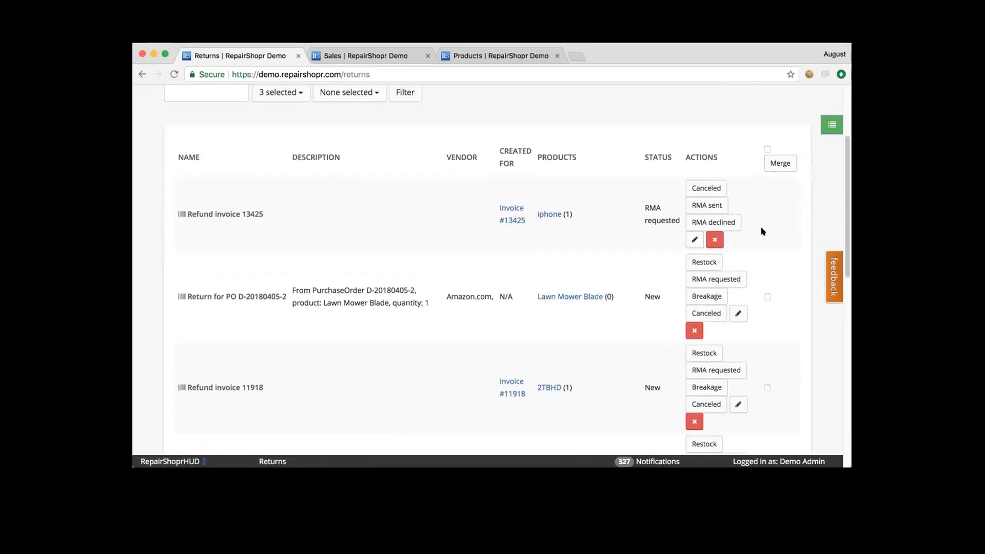
scroll(758, 232, down, 3)
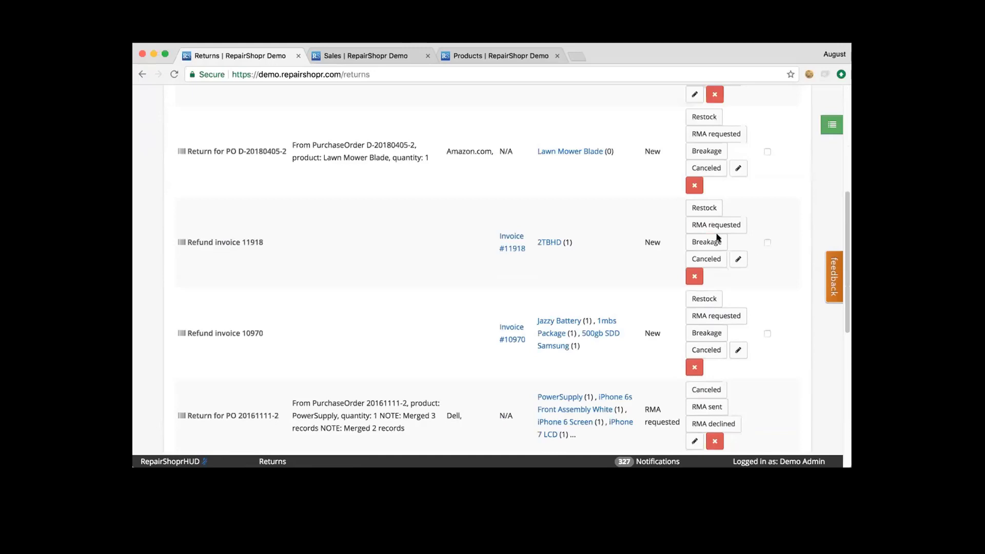
scroll(469, 246, down, 2)
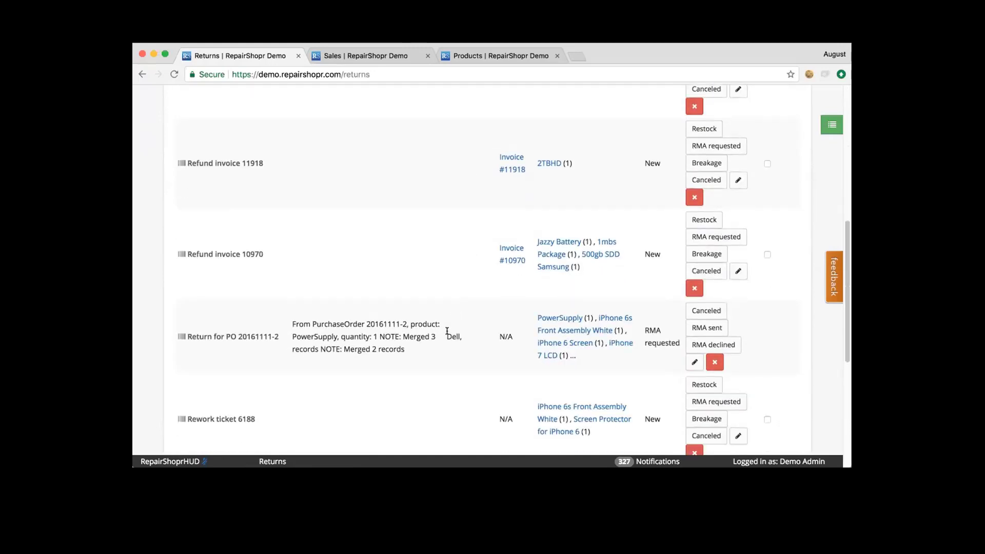
scroll(479, 220, up, 2)
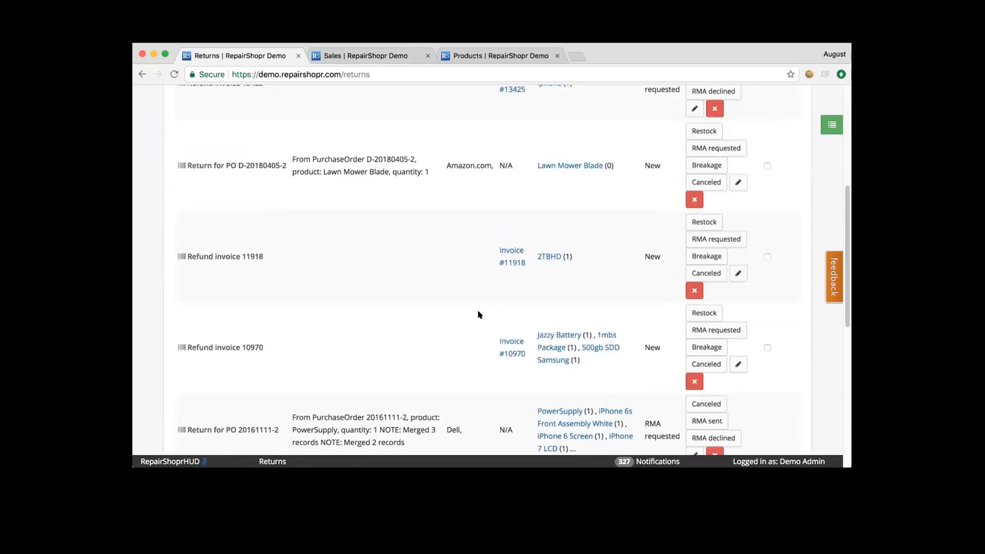
scroll(461, 334, up, 1)
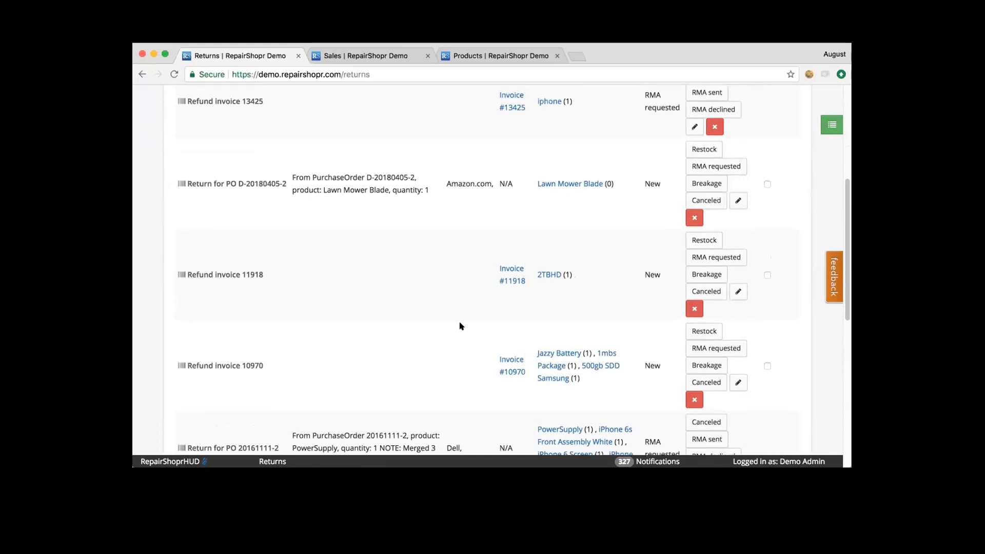
scroll(458, 326, up, 5)
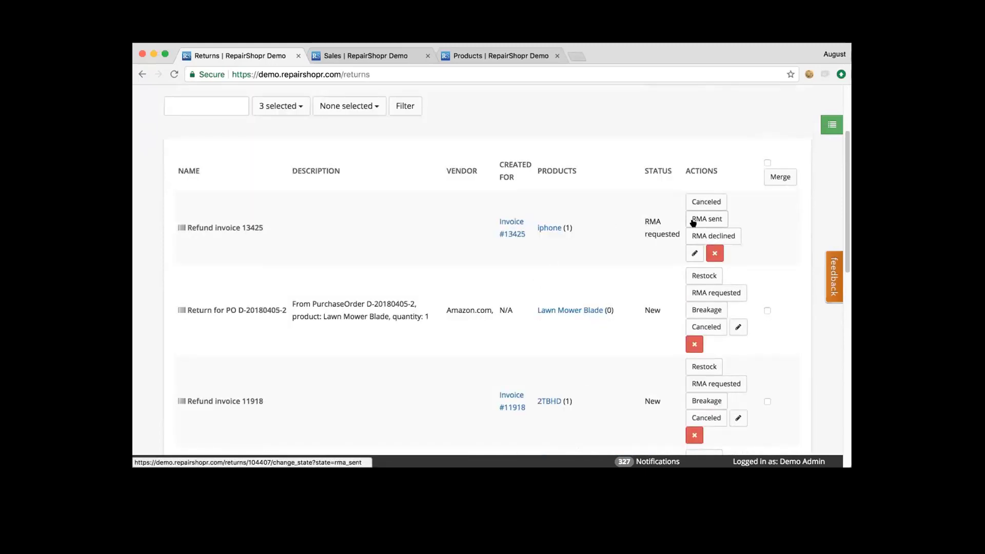
click(347, 106)
click(284, 105)
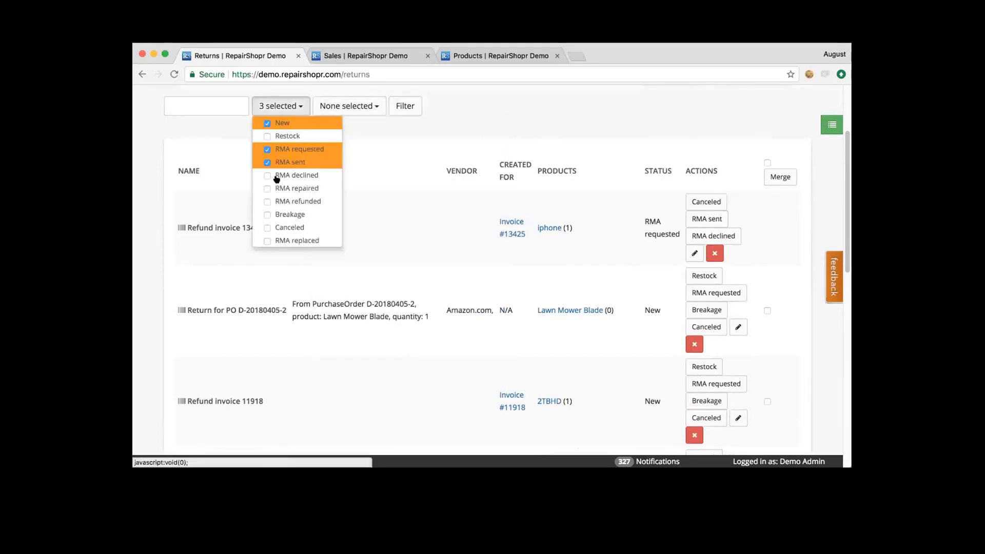
click(284, 105)
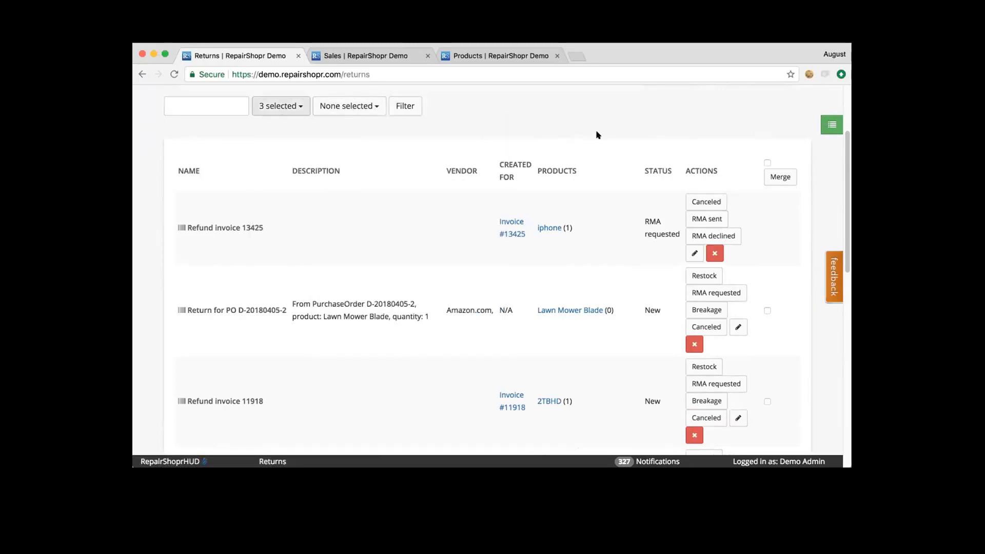
- Change the iphone refund return's status to RMA sent
drag(648, 223, 678, 231)
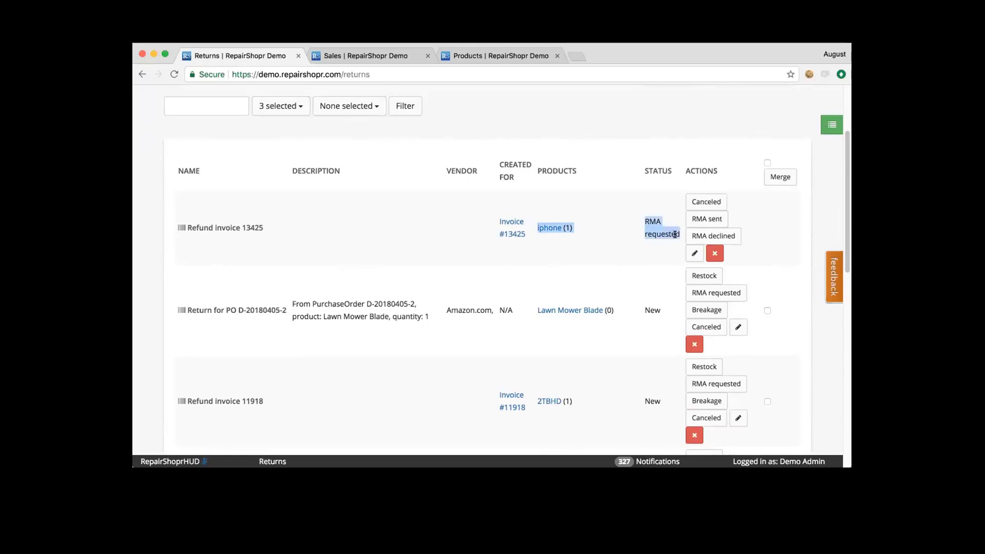
click(677, 230)
click(690, 219)
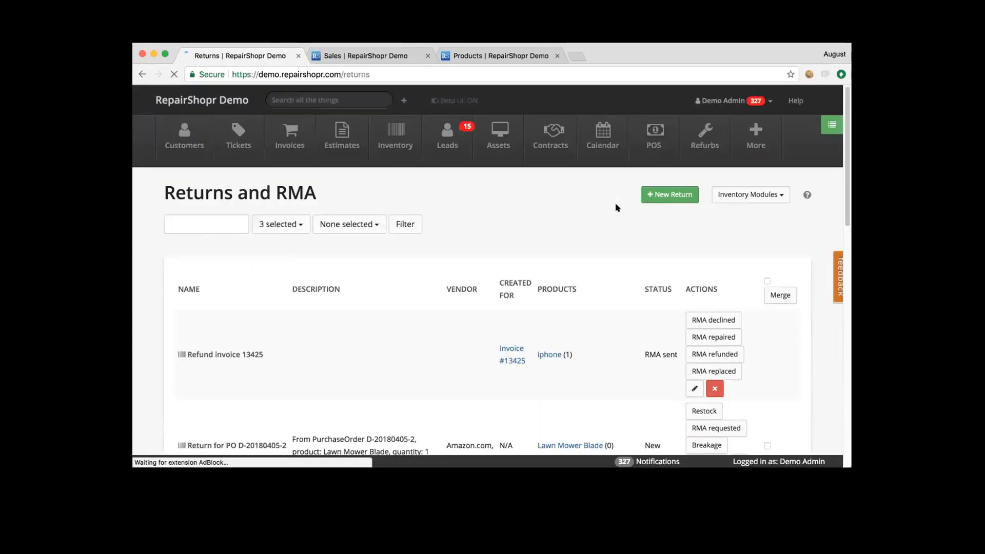
- Mark the iphone refund return as RMA replaced and skip replacing its serial number
scroll(615, 205, down, 4)
scroll(617, 215, down, 2)
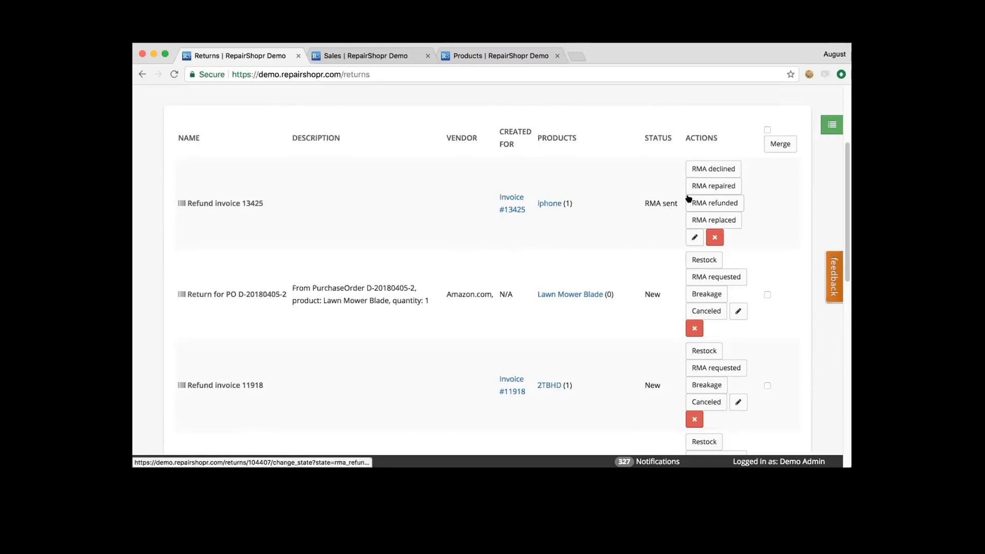
click(698, 219)
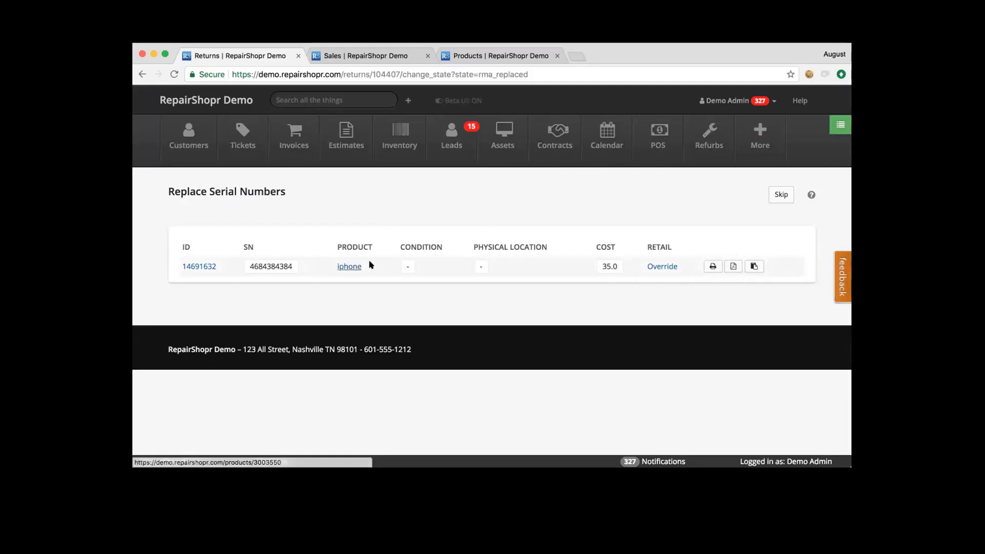
click(780, 195)
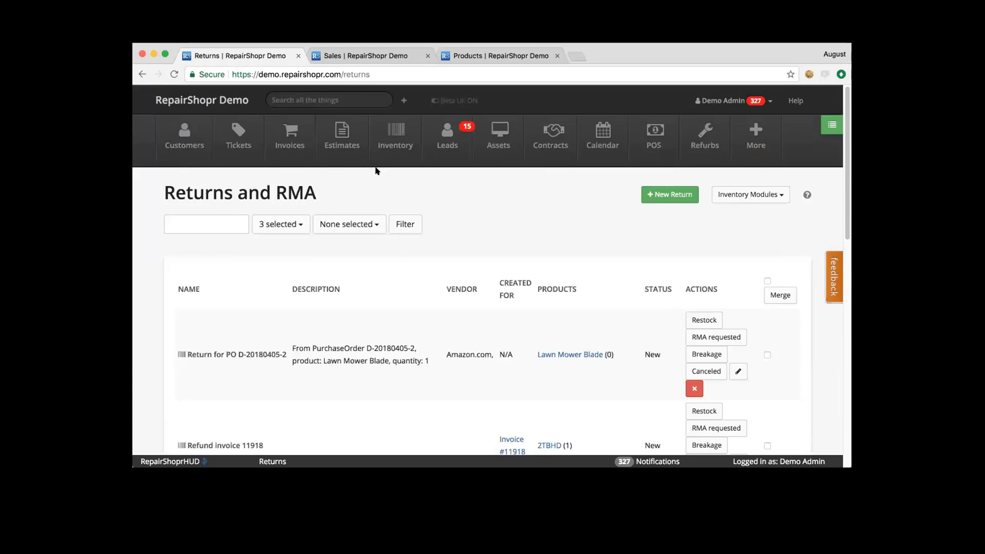
- Browse the inventory products, filter them to the iPhone category, and compare the descriptions of the iphone 6 entries
click(394, 135)
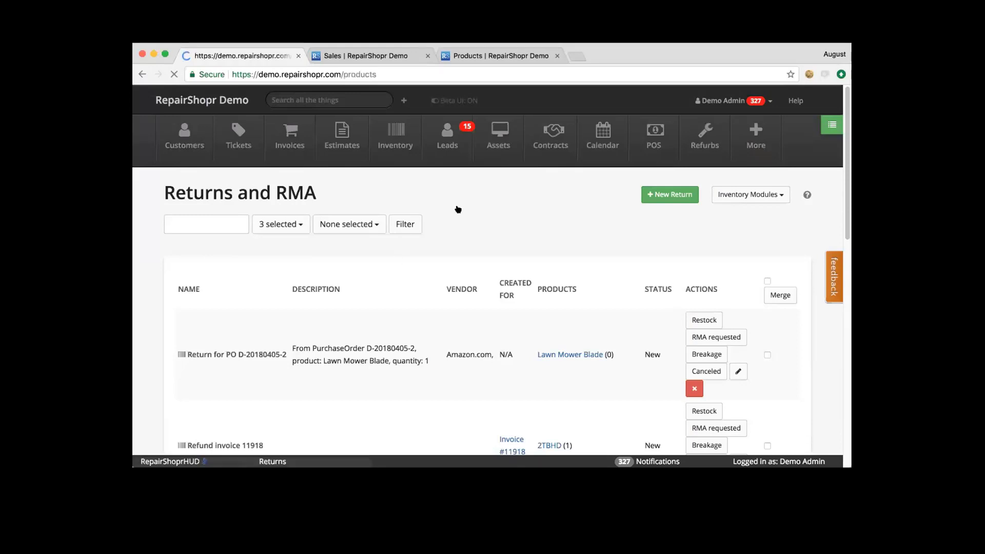
scroll(525, 220, down, 5)
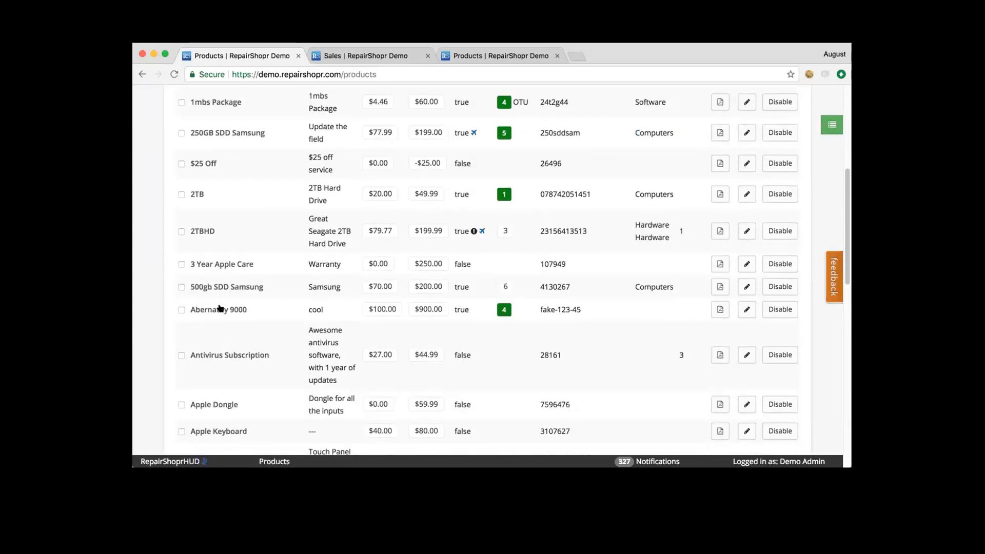
scroll(528, 312, down, 3)
scroll(501, 301, up, 8)
scroll(523, 284, down, 7)
scroll(528, 286, up, 7)
click(603, 287)
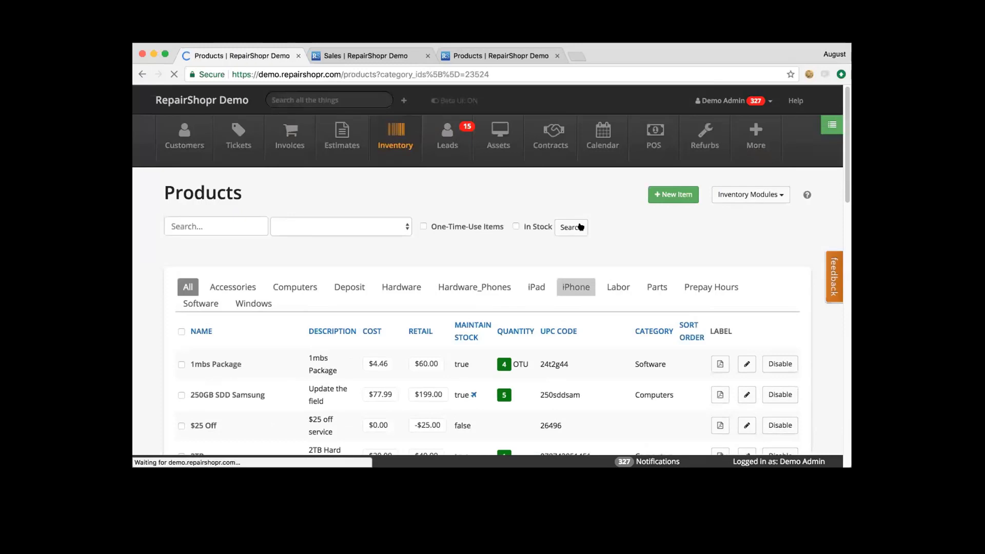
scroll(503, 225, down, 5)
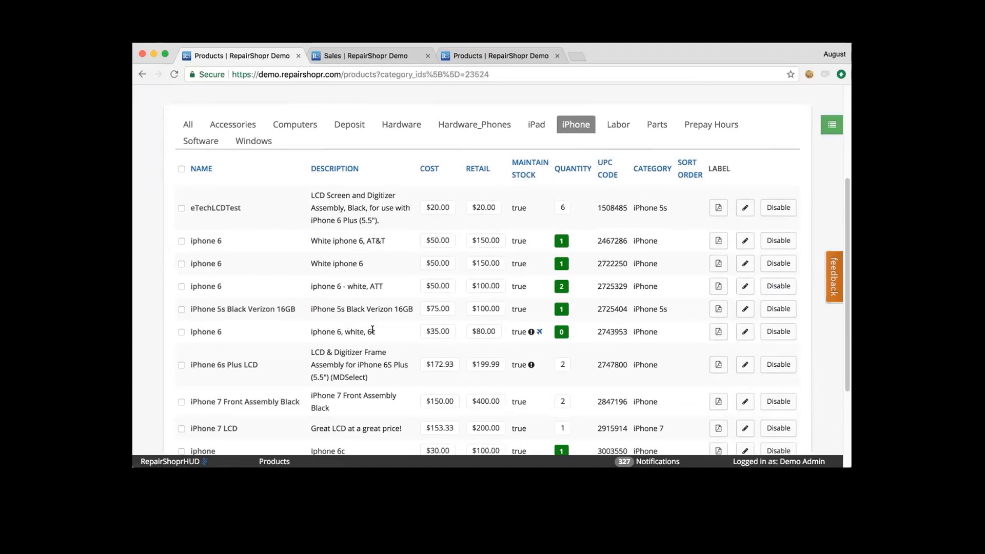
drag(377, 332, 309, 331)
click(355, 313)
- Open the iphone 6 product described as "iphone 6 - white, ATT" and view all of its product instances
click(199, 286)
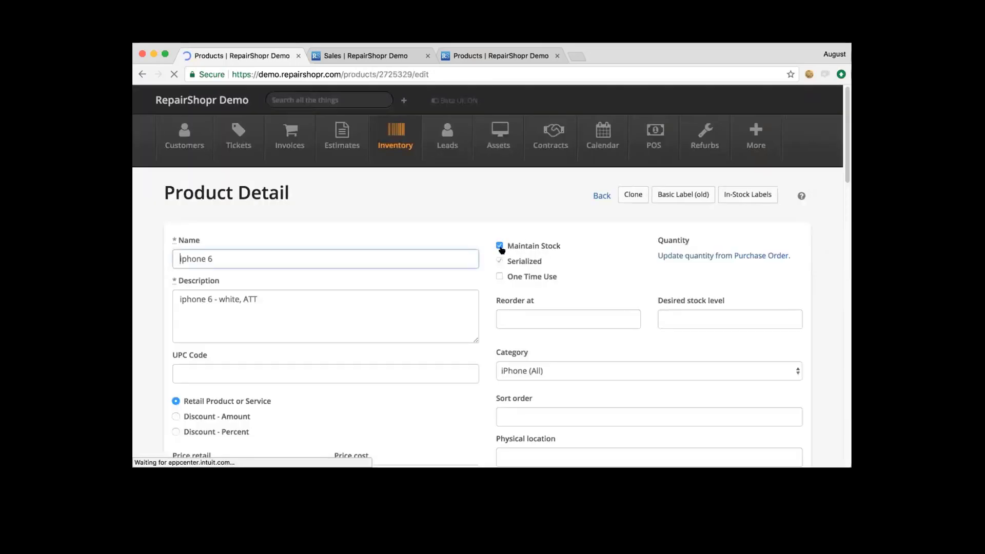
scroll(482, 241, down, 3)
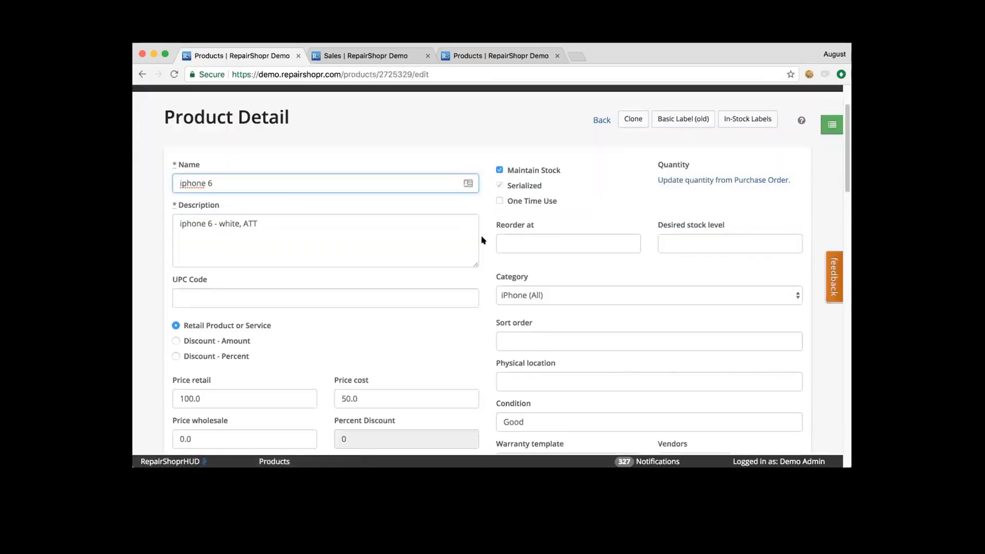
scroll(482, 239, down, 15)
scroll(482, 240, down, 5)
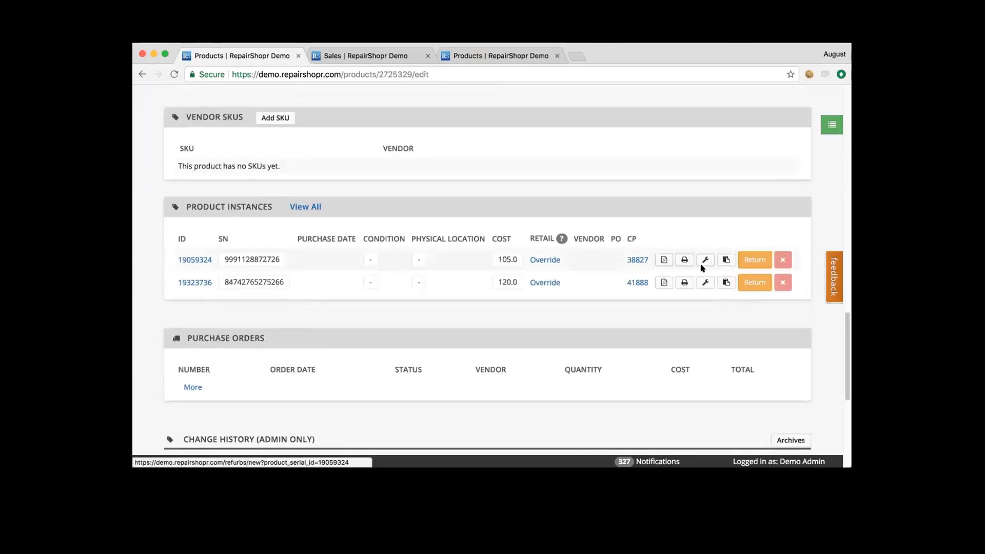
click(297, 207)
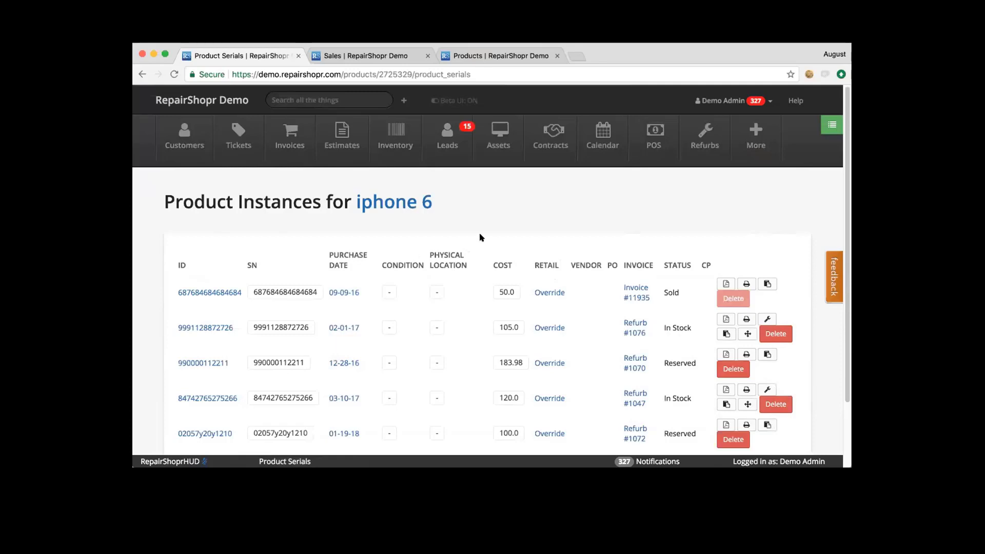
scroll(503, 292, down, 3)
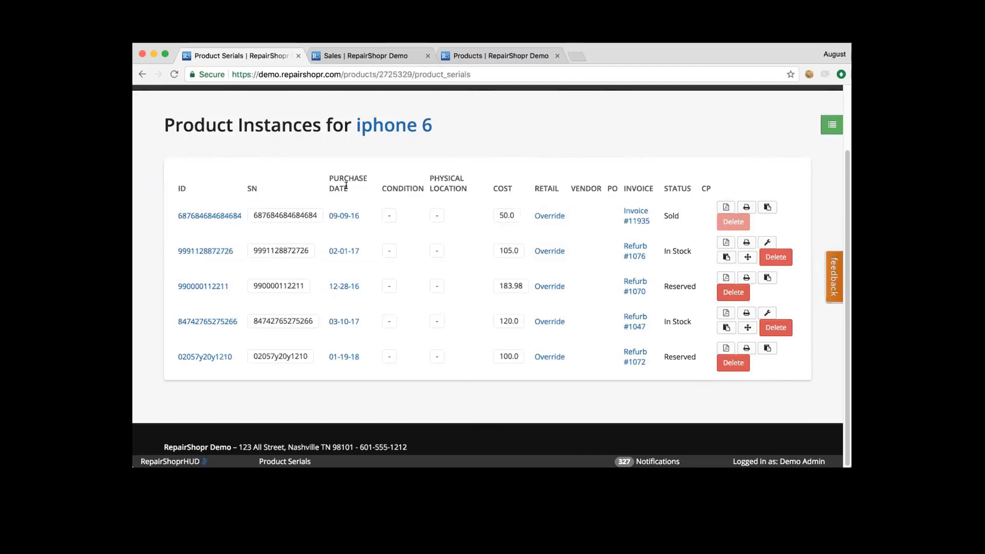
- Move the iphone 6 instance purchased 02-01-17 to the product "iphone 6 - white – working"
click(747, 258)
click(364, 276)
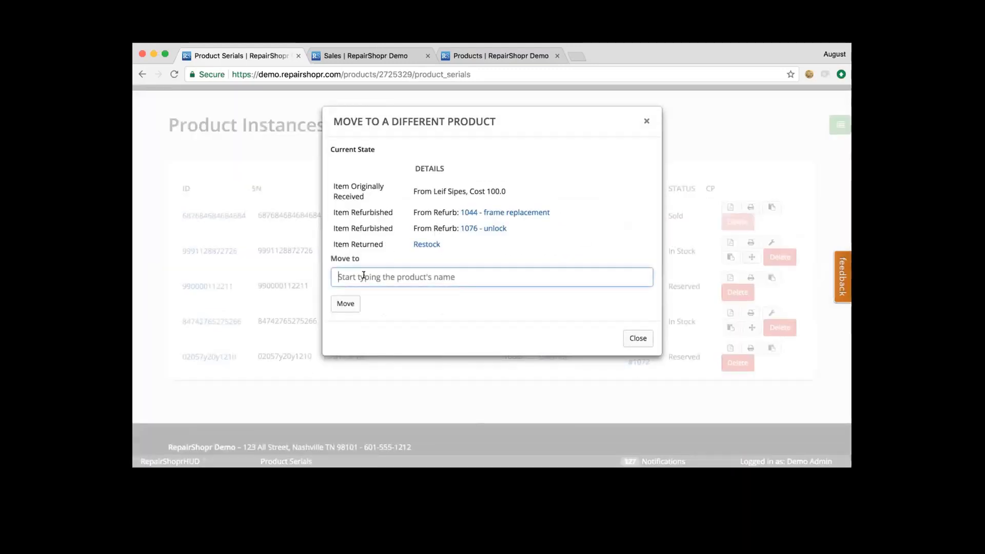
text(iphone 6)
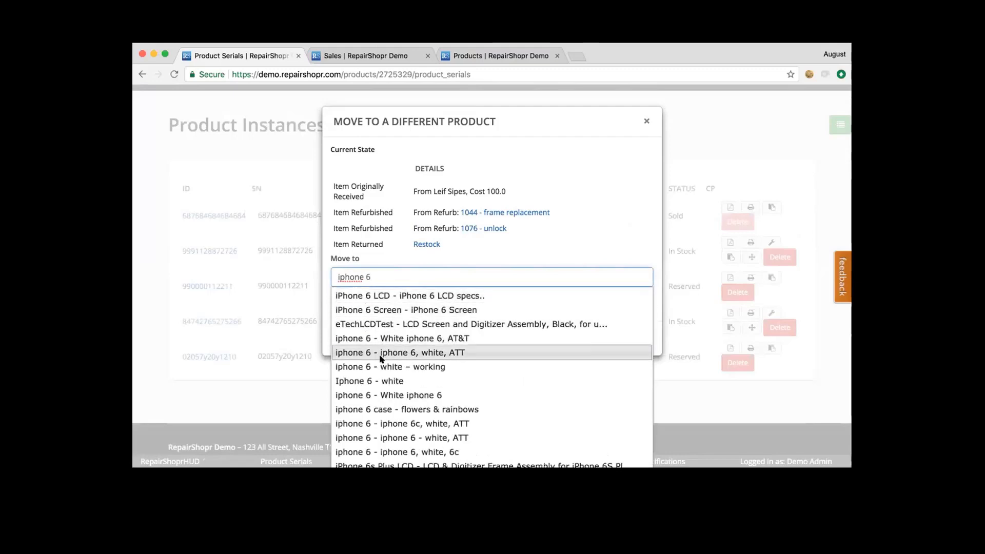
click(375, 368)
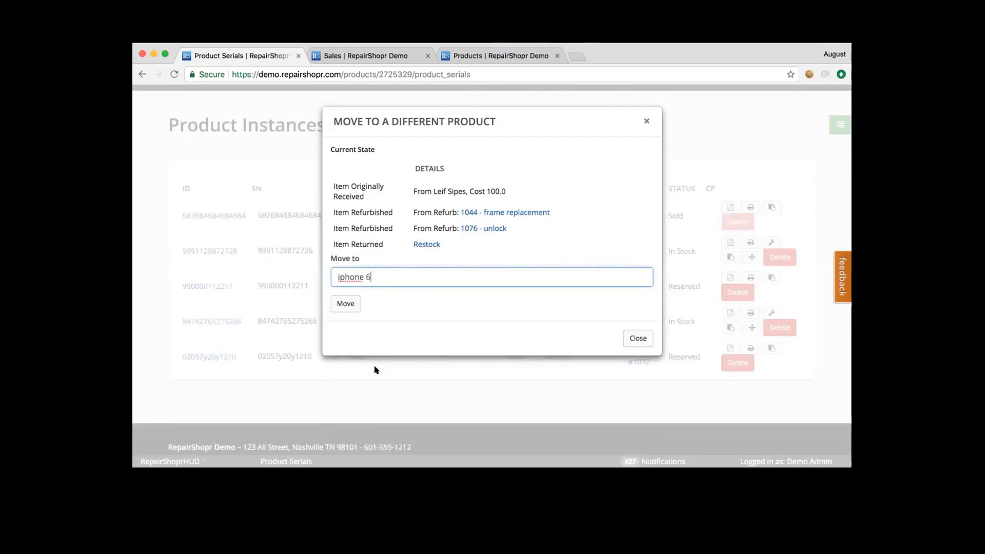
click(347, 304)
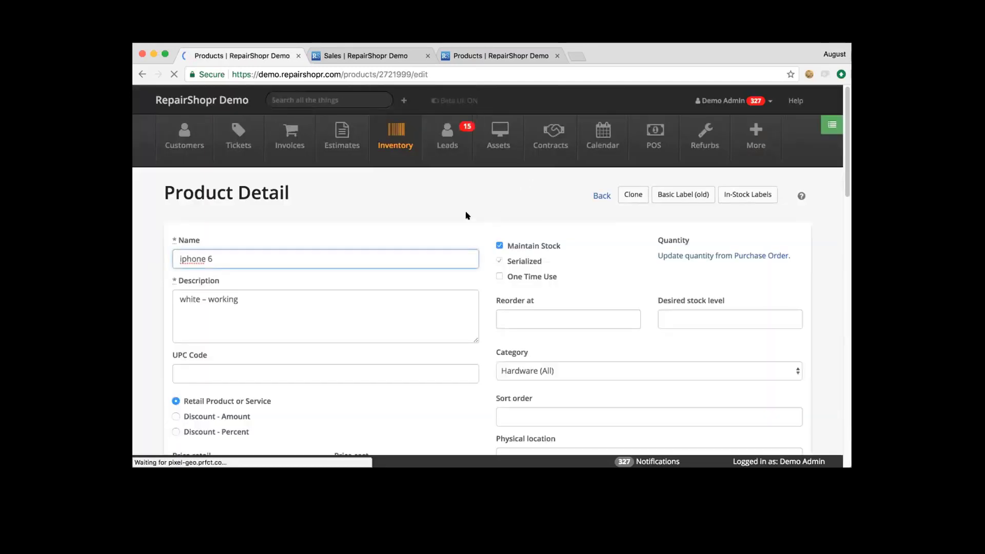
- Reload the destination iphone 6 product, view all its instances, and check the status of the moved one
scroll(483, 236, down, 3)
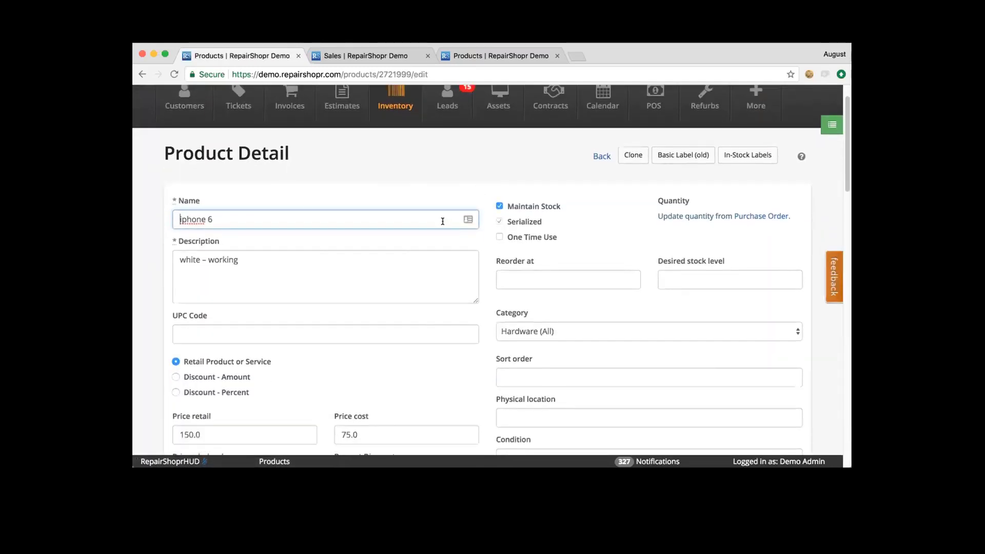
scroll(484, 260, down, 10)
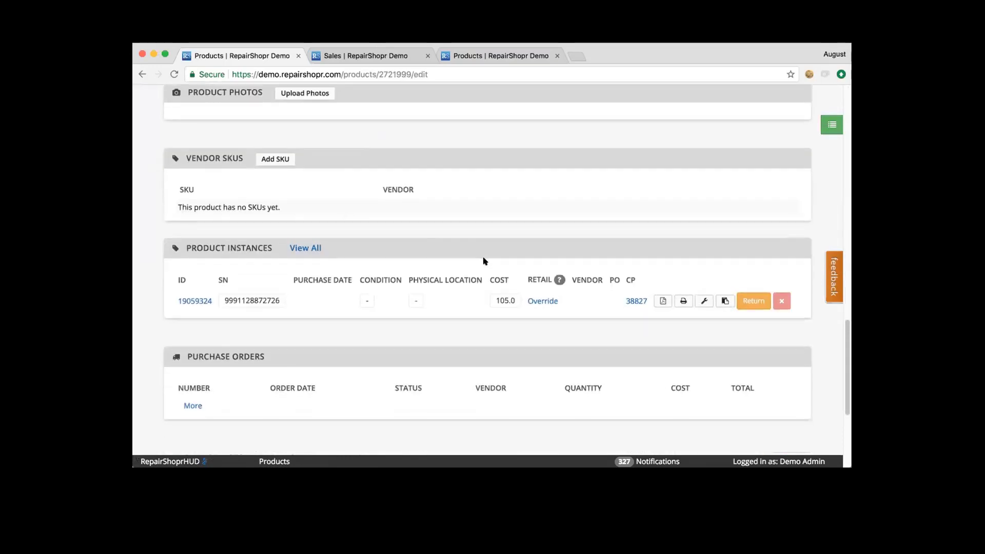
click(173, 73)
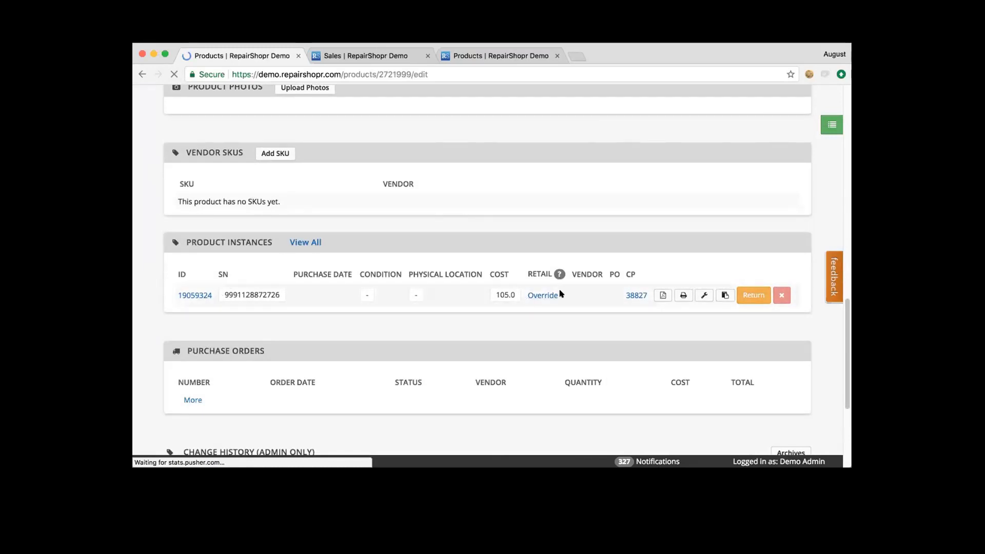
click(303, 242)
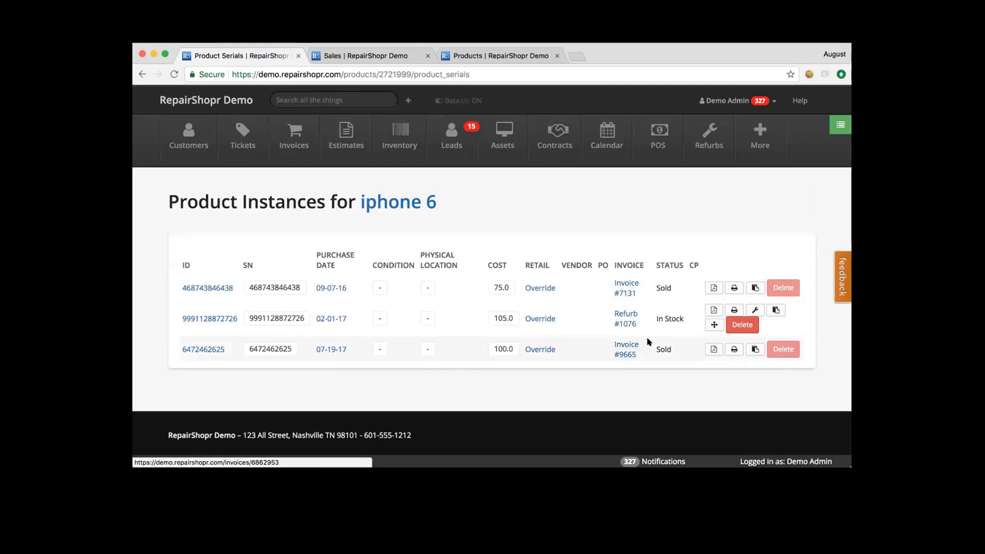
drag(682, 313, 654, 316)
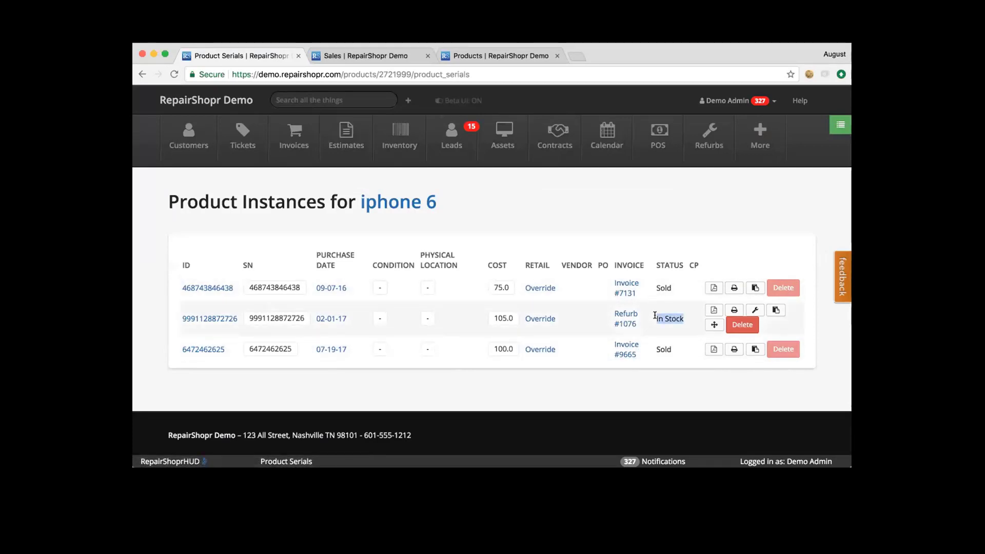
- Review the moved instance's serial number history from its latest change back to its original purchase, and close the history
click(211, 318)
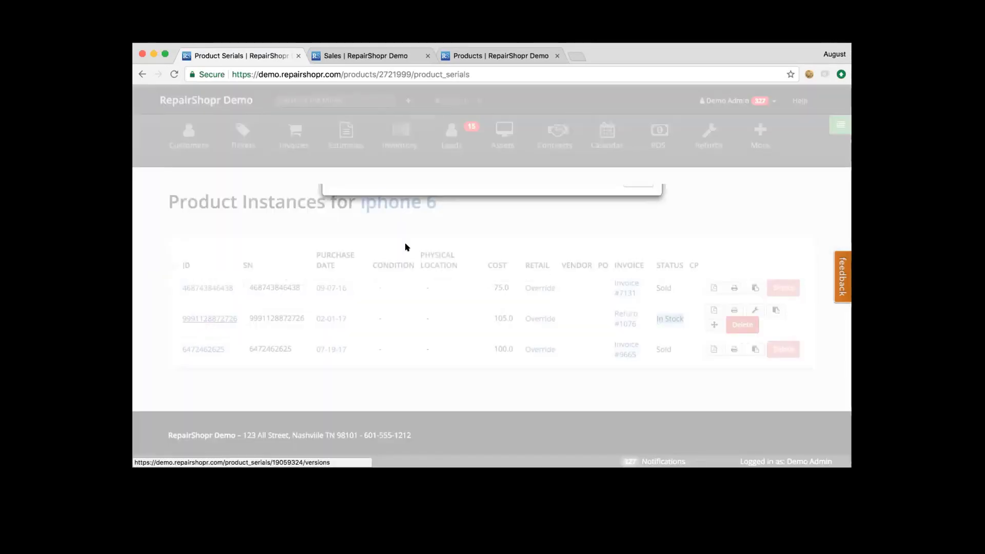
scroll(510, 287, down, 5)
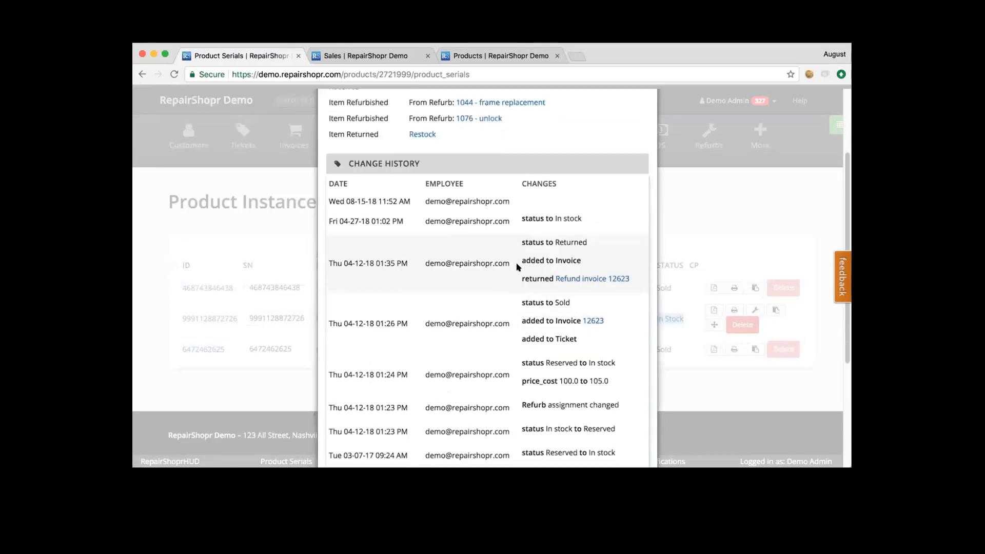
scroll(511, 276, down, 5)
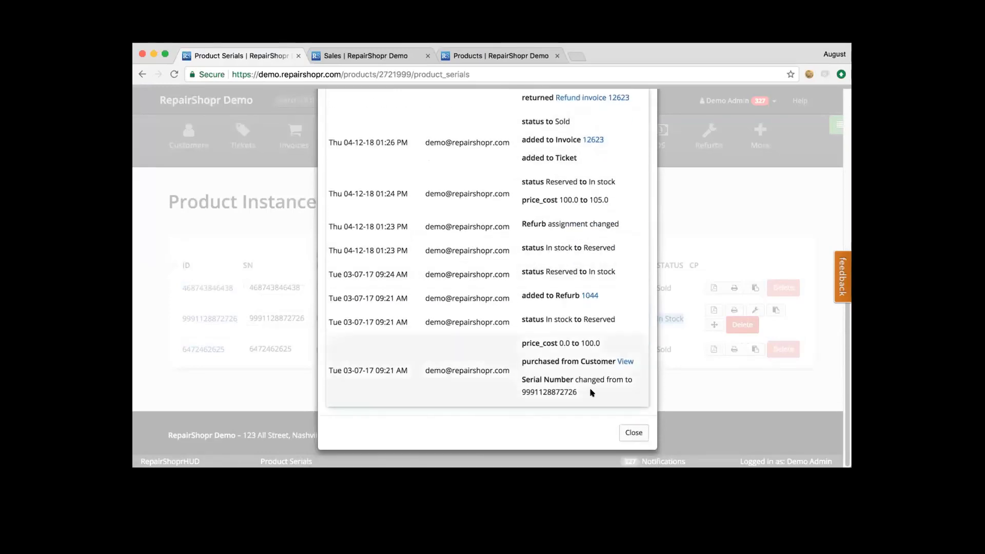
scroll(525, 346, up, 2)
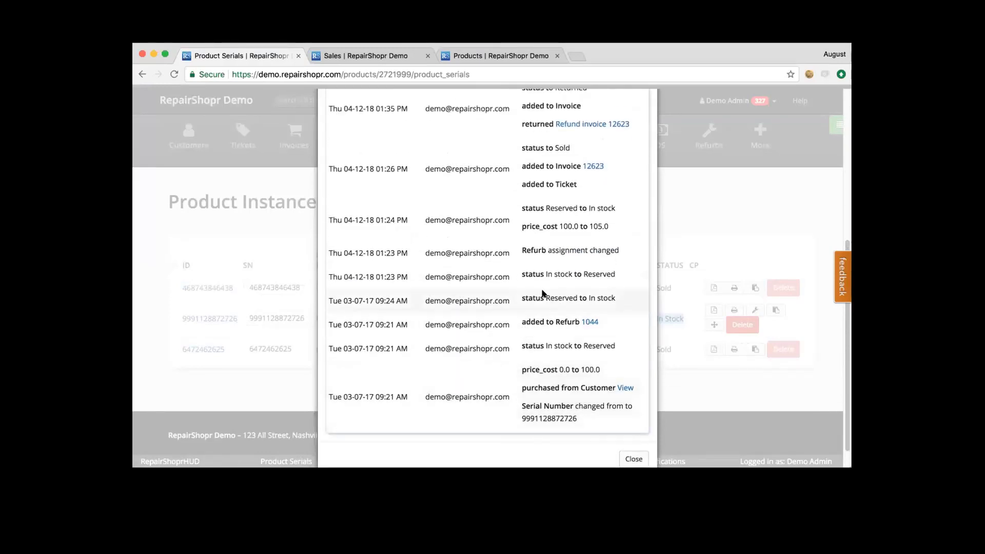
scroll(534, 292, up, 10)
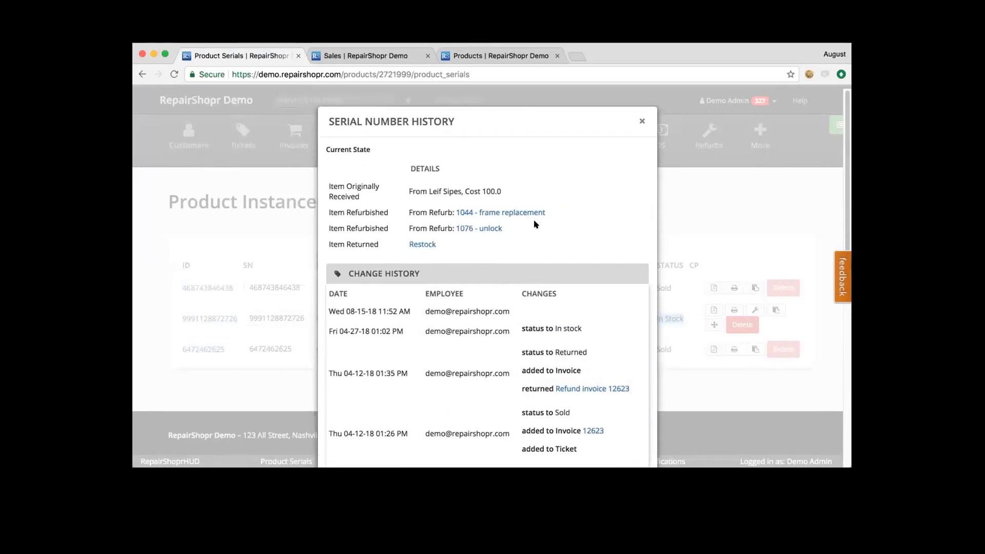
click(642, 120)
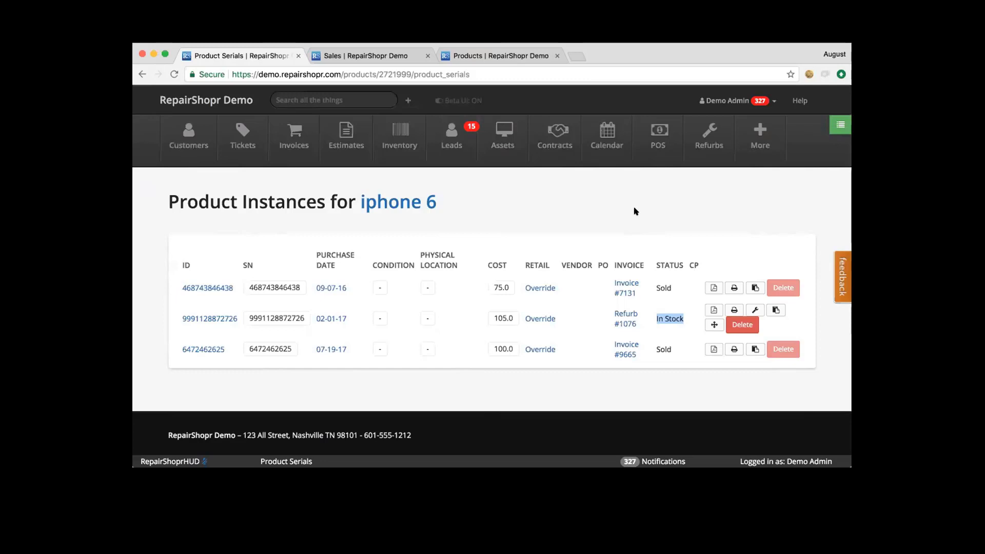
- Return to the full products list and compare the Maintain Stock values of 1mbs Package and $25 Off
click(417, 165)
click(402, 145)
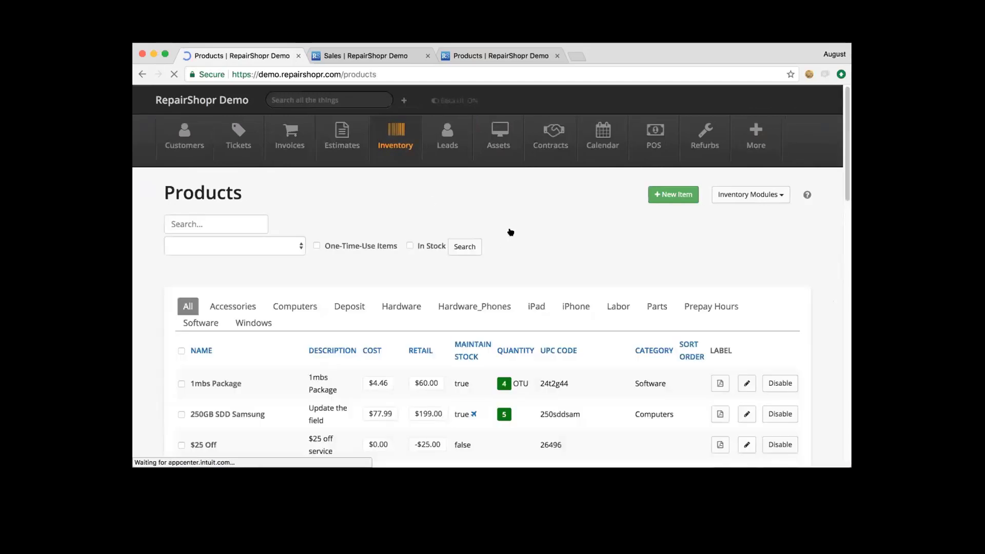
scroll(462, 225, down, 2)
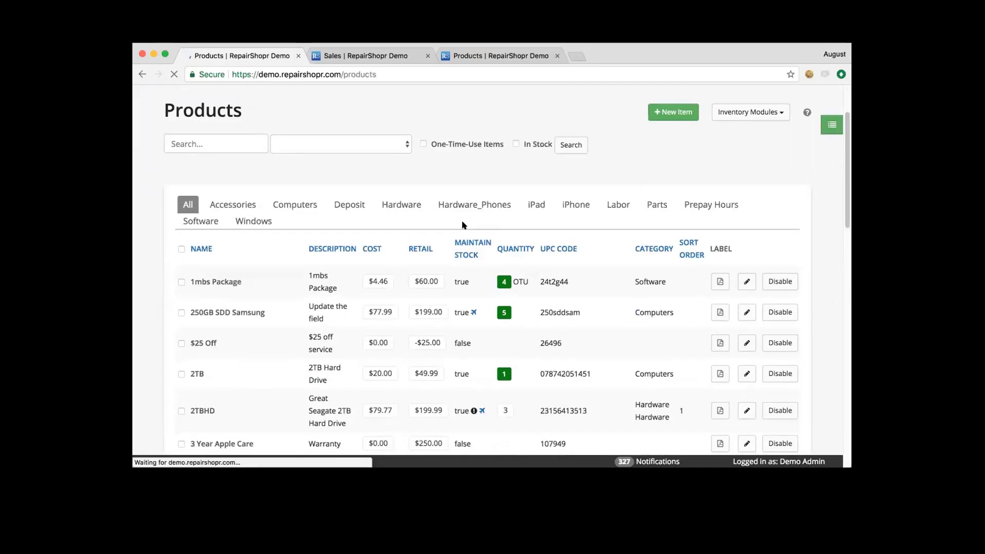
double_click(463, 280)
click(466, 277)
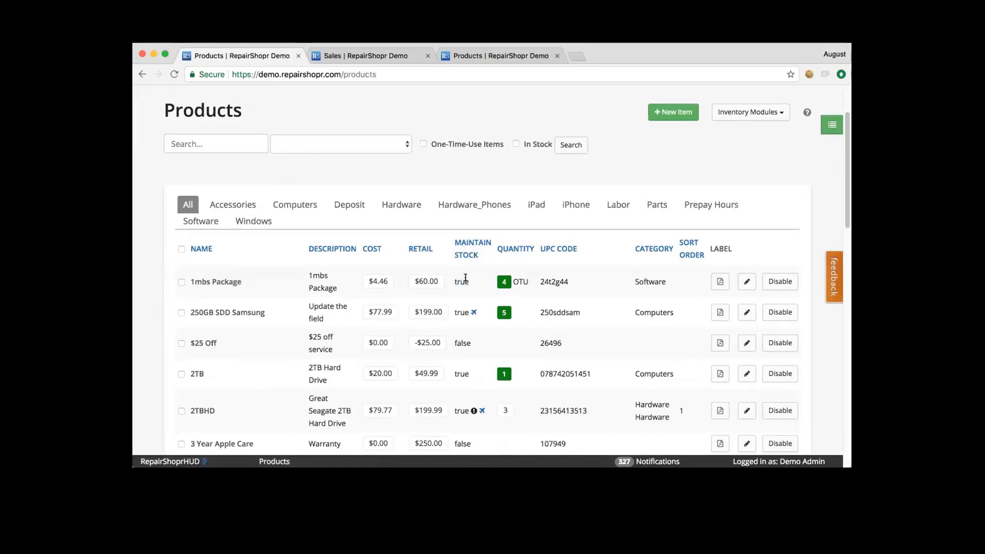
double_click(464, 342)
click(453, 340)
- Open the $25 Off product and examine its details, checking whether it has a product instances section
click(204, 342)
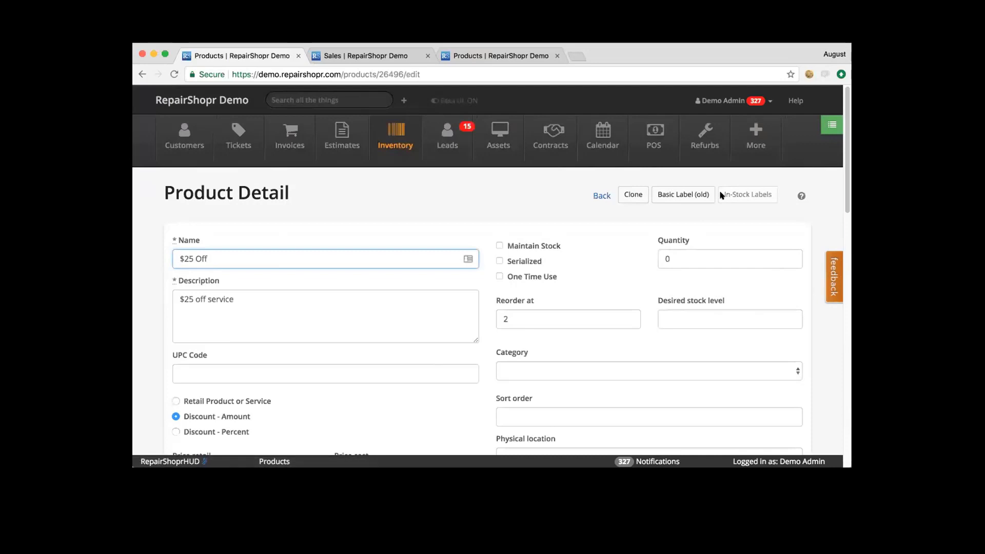
scroll(508, 218, down, 15)
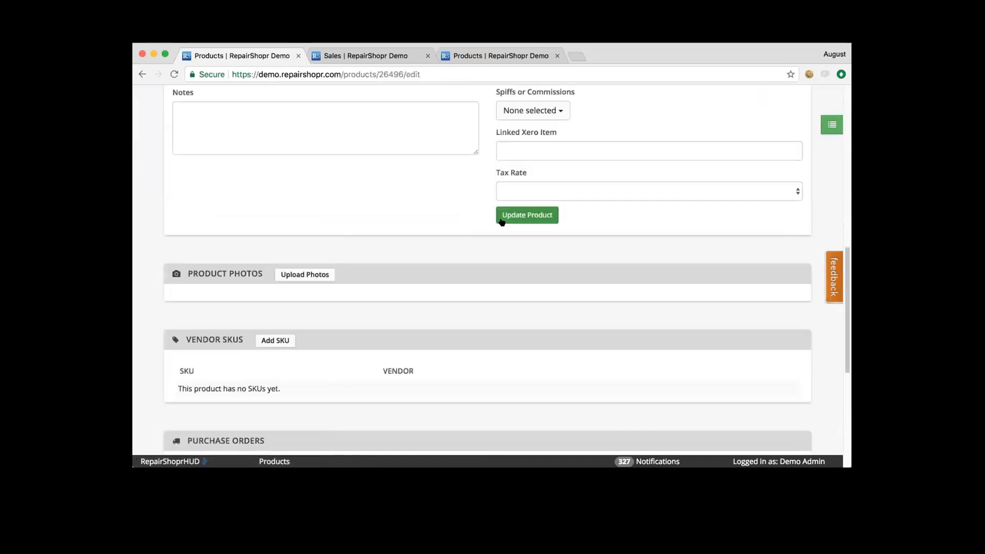
scroll(392, 257, down, 2)
scroll(475, 196, up, 3)
scroll(466, 205, up, 14)
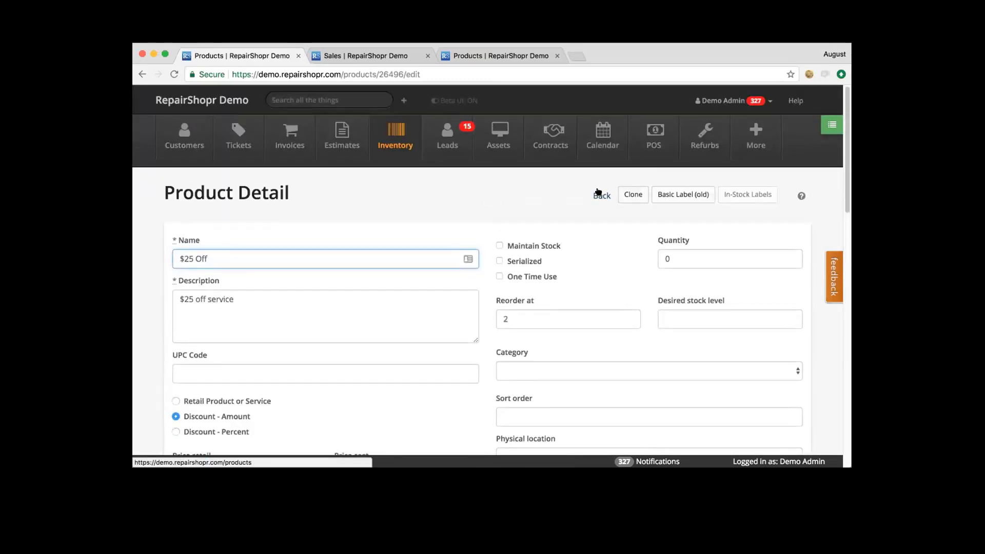
- Go back to the products list, open 2TBHD, and examine its quantity details listing each product instance
click(598, 193)
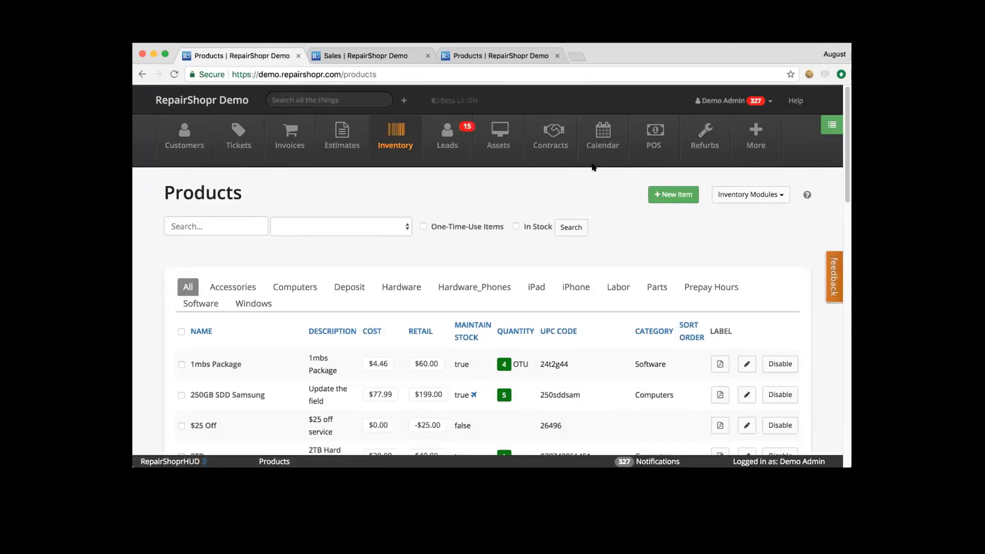
scroll(475, 246, down, 5)
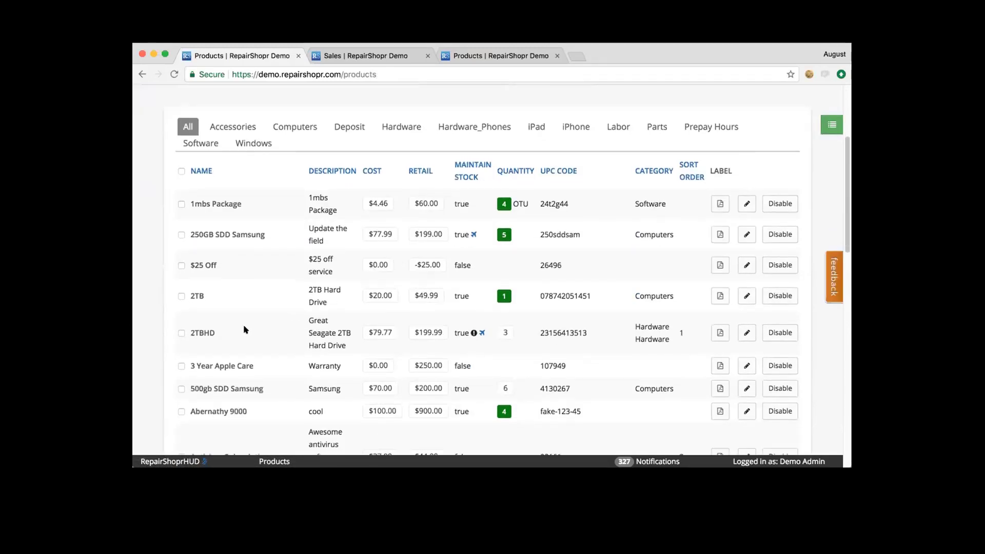
click(196, 332)
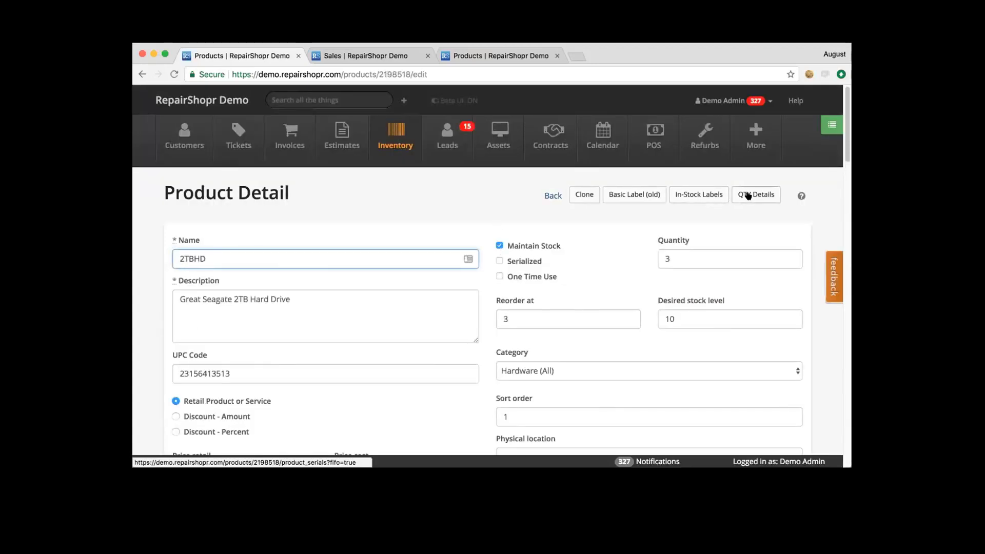
click(747, 195)
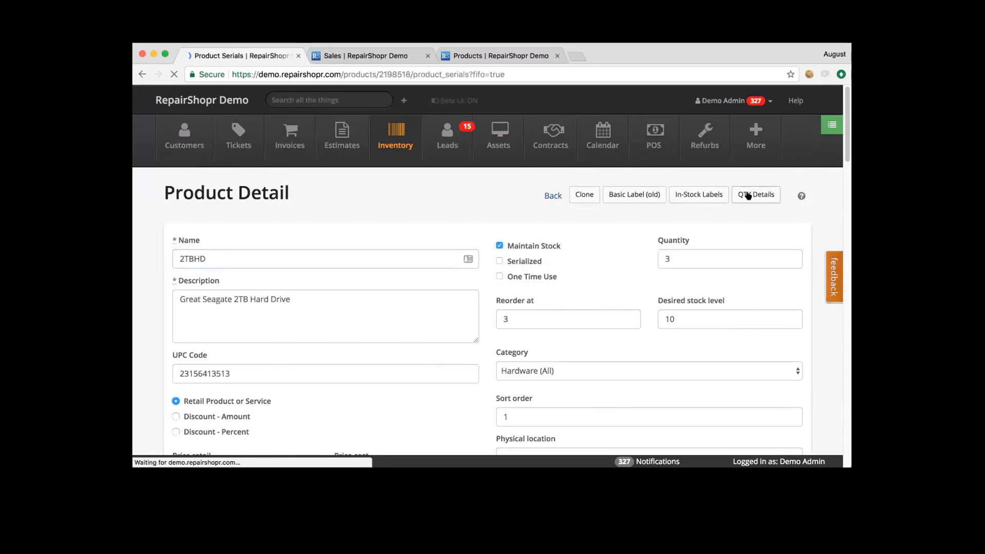
scroll(501, 238, down, 10)
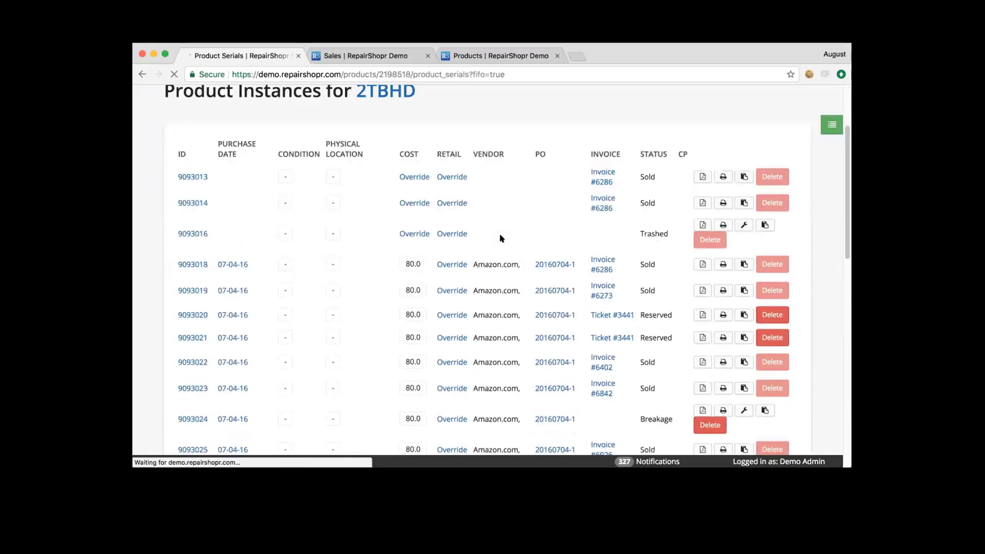
- Examine the statuses and costs of 2TBHD's product instances on pages 4 and 3, and return to its product details
scroll(501, 238, down, 3)
click(295, 356)
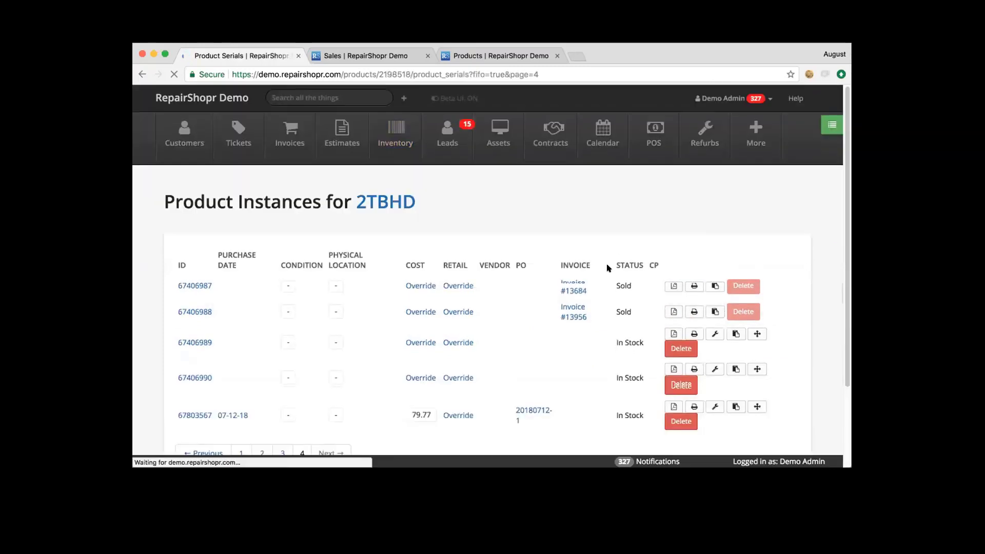
scroll(636, 264, down, 2)
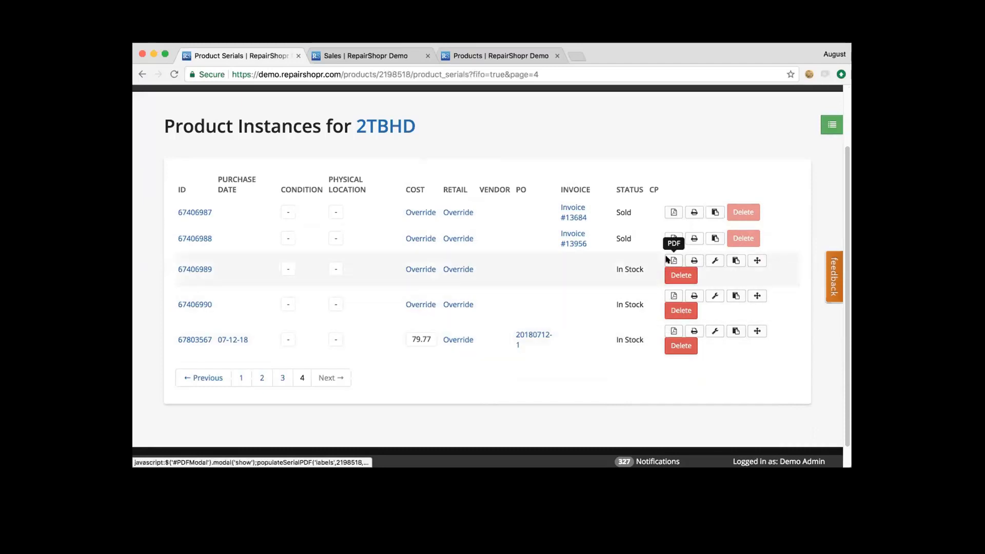
click(281, 378)
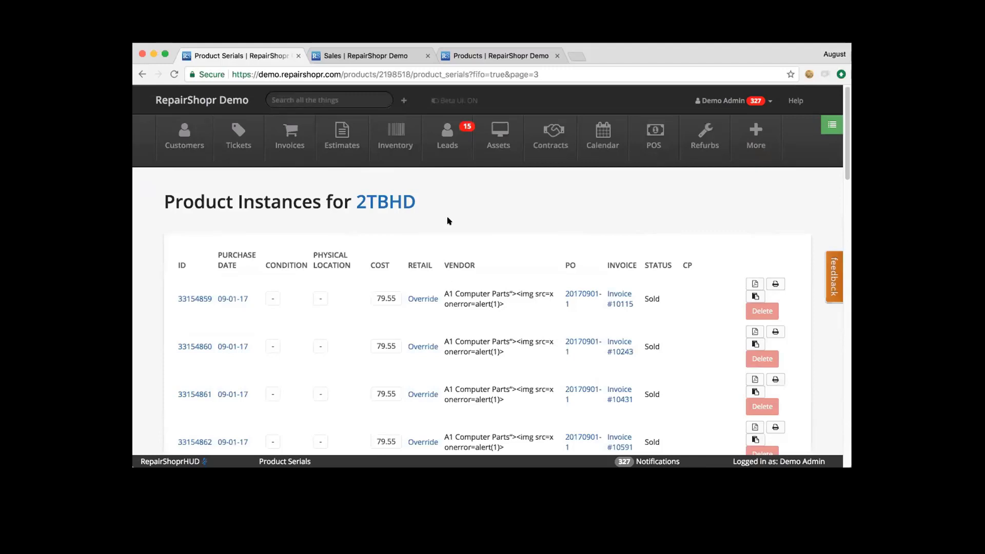
click(384, 201)
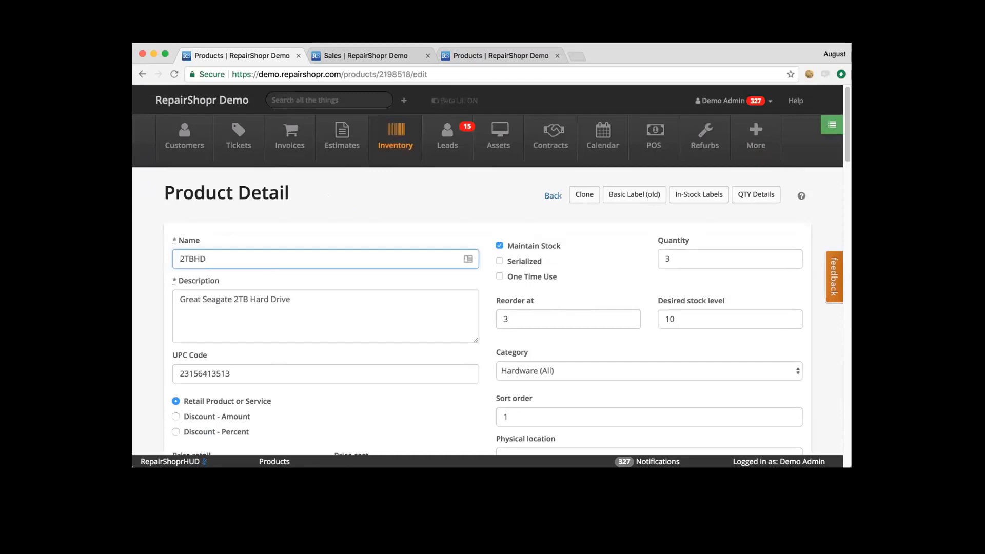
- Switch to the window with the inventory settings, go to the reports list, and open the Inventory Valuation Report
key(super+Tab)
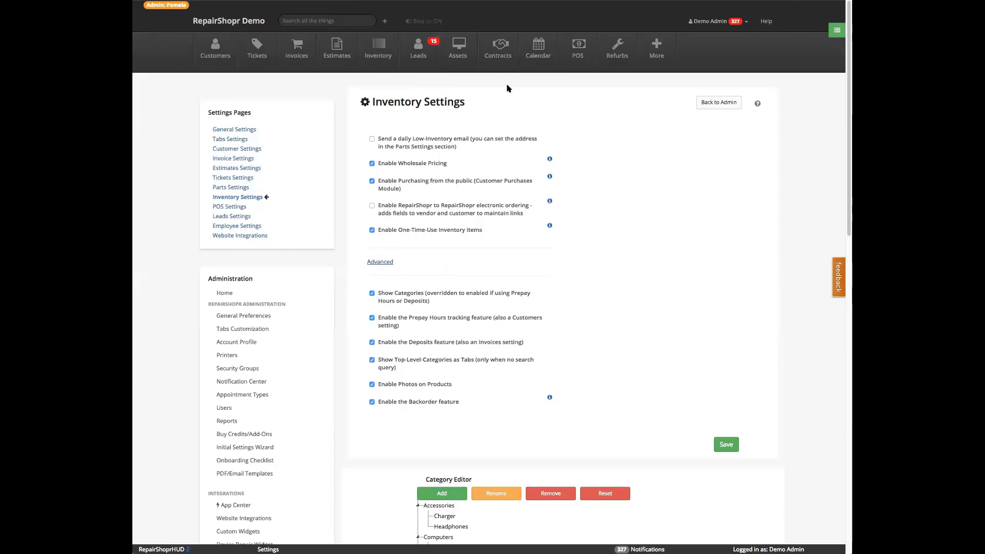
click(241, 425)
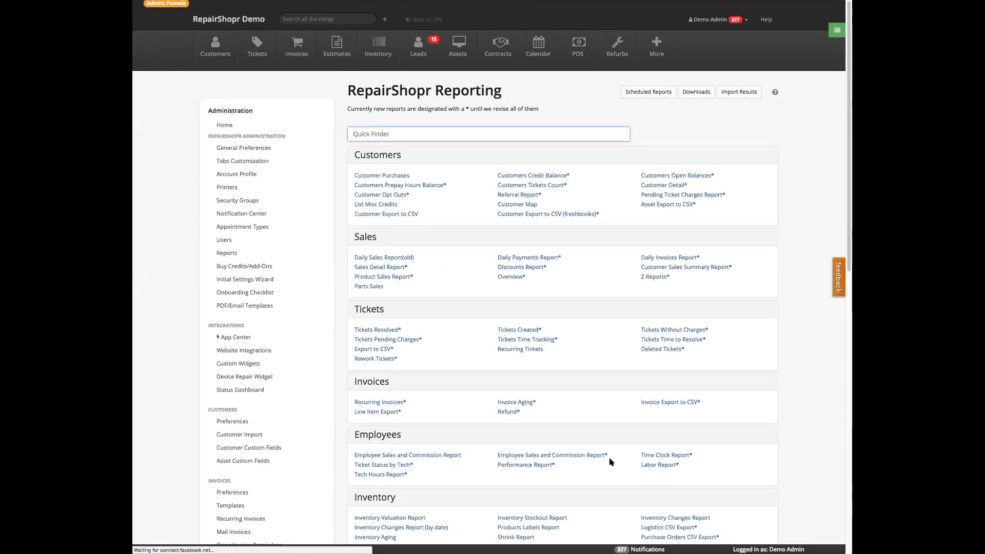
scroll(610, 462, down, 6)
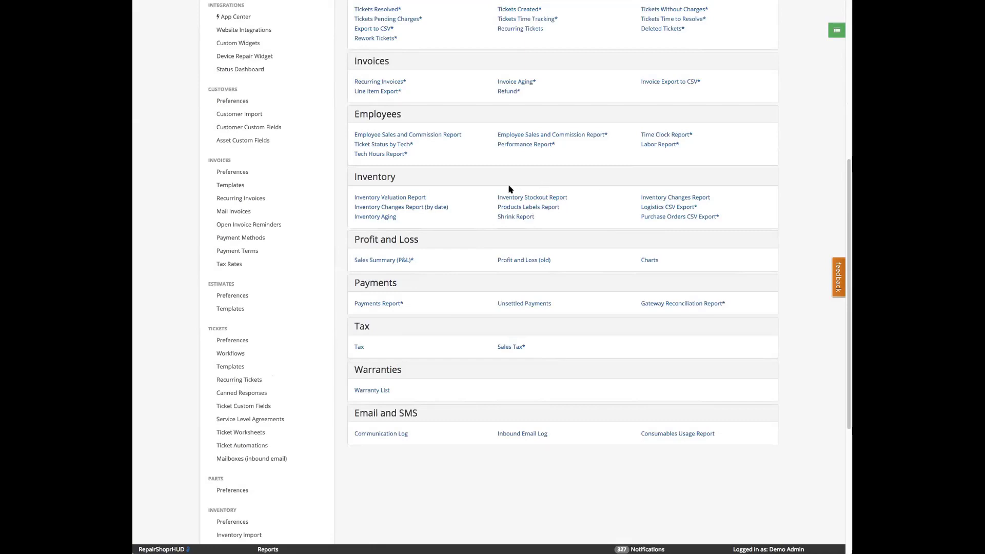
click(360, 198)
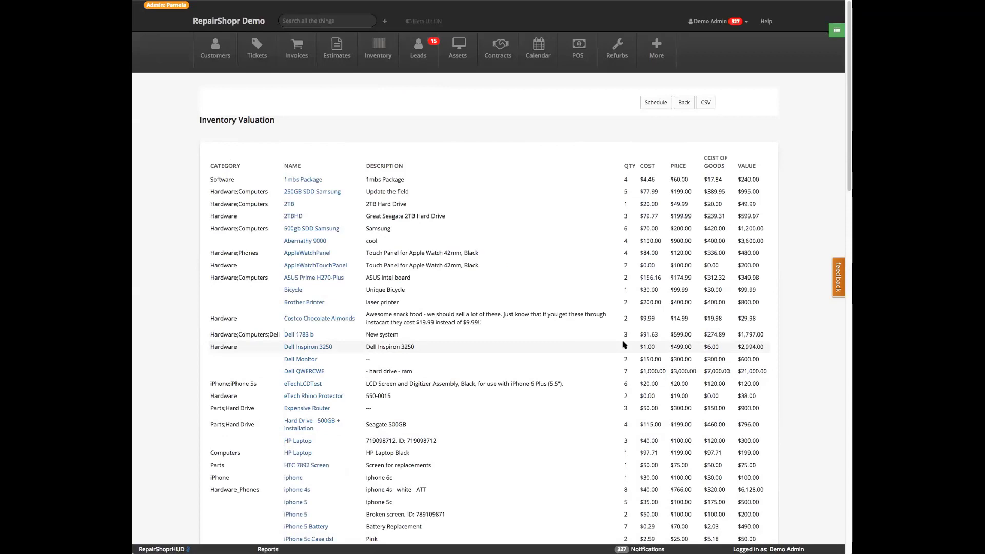
- Examine the valuation report's scheduling form and frequency options, review the product valuations, and return to the reports list
click(656, 103)
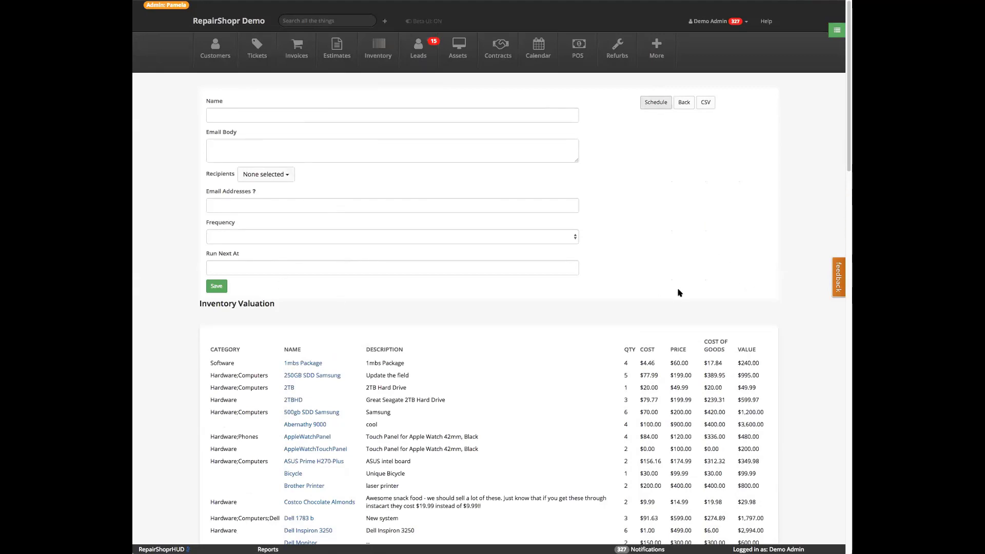
click(570, 237)
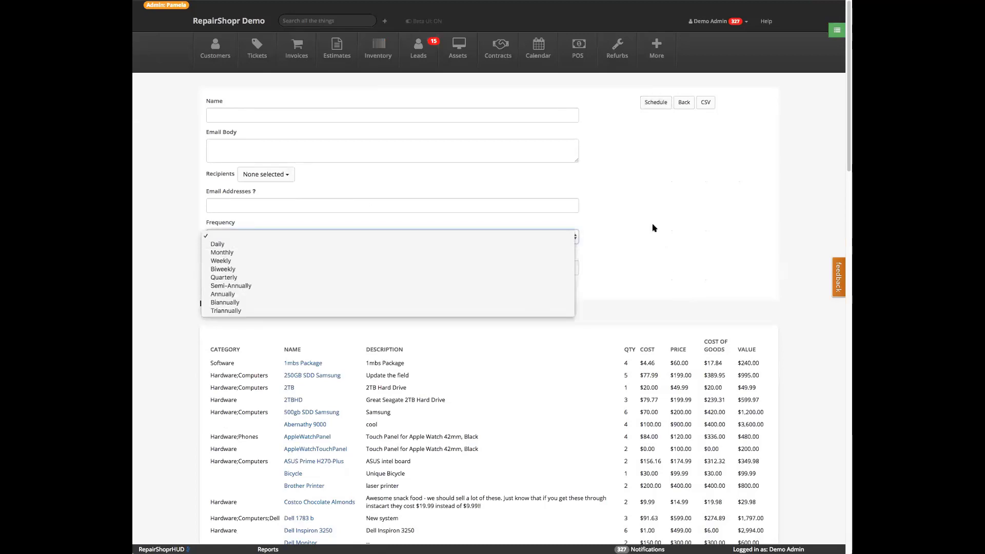
click(708, 228)
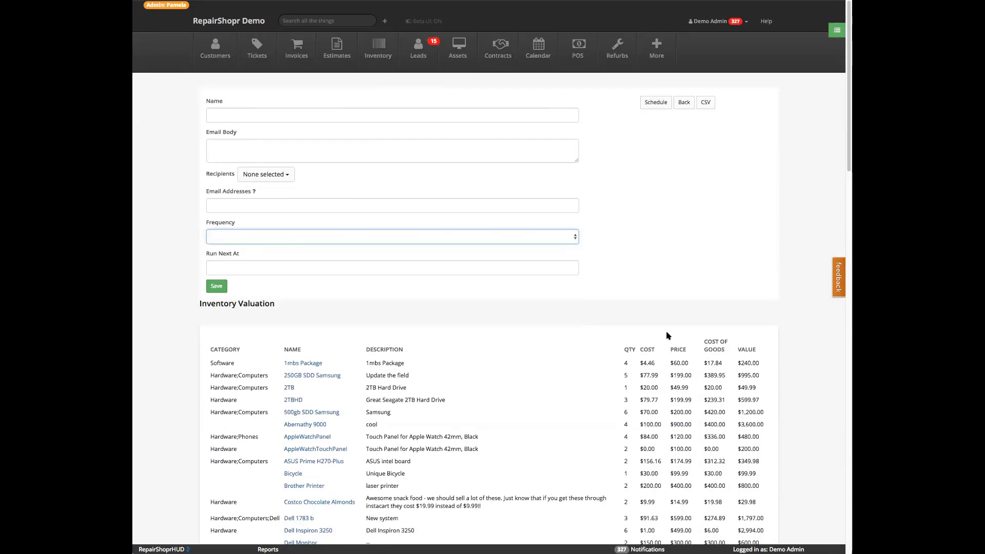
scroll(666, 336, down, 5)
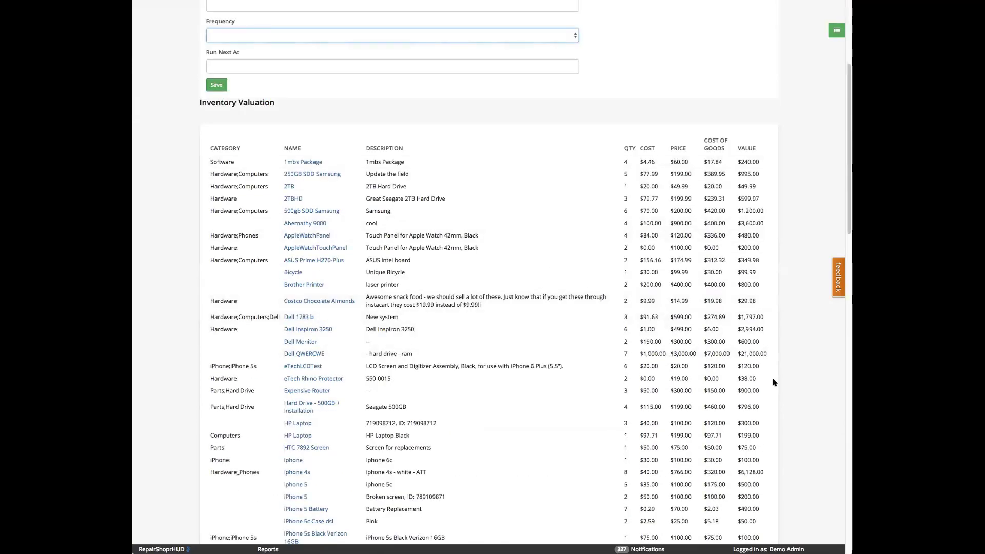
scroll(650, 225, up, 3)
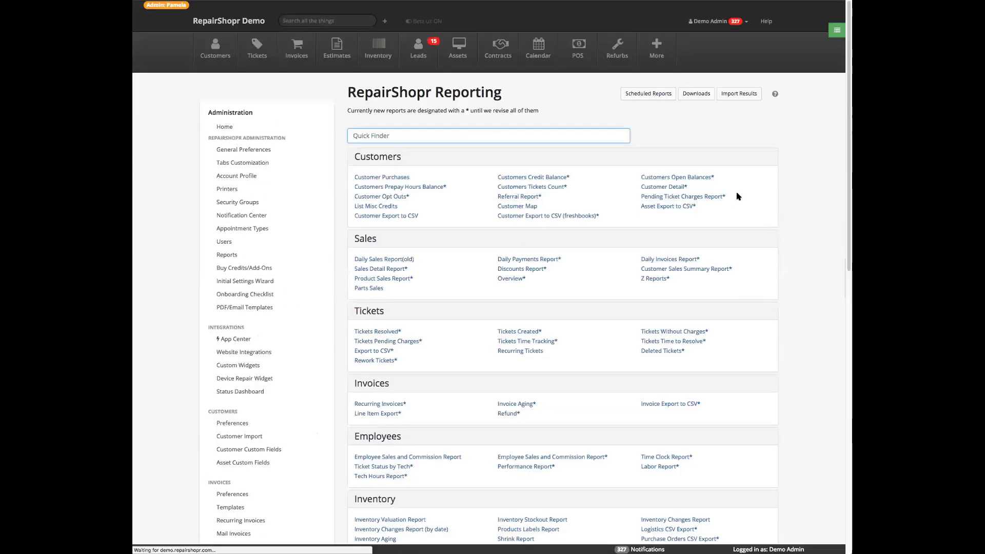
- Open the Inventory Changes Report, review the logged product changes, and return to the reports list
scroll(588, 391, down, 2)
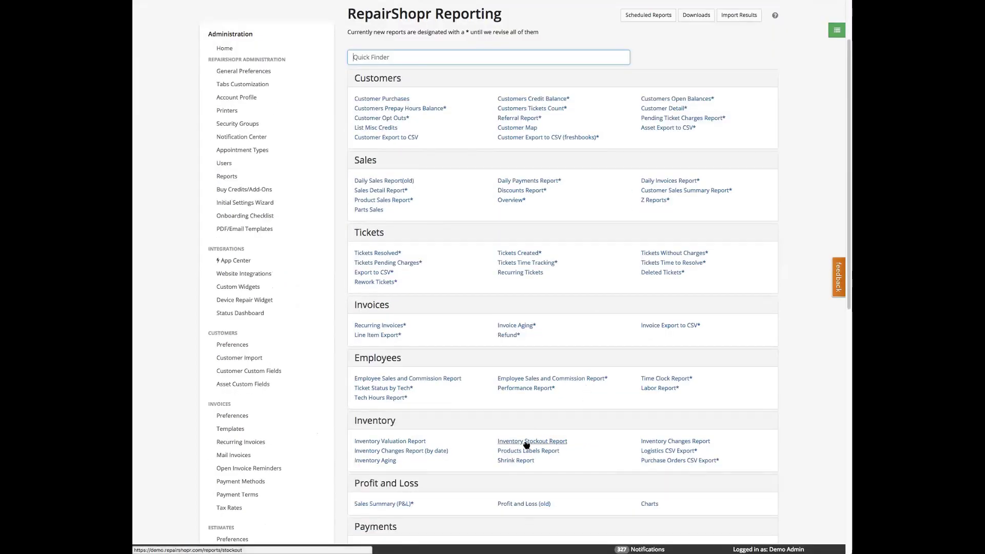
click(526, 442)
click(700, 444)
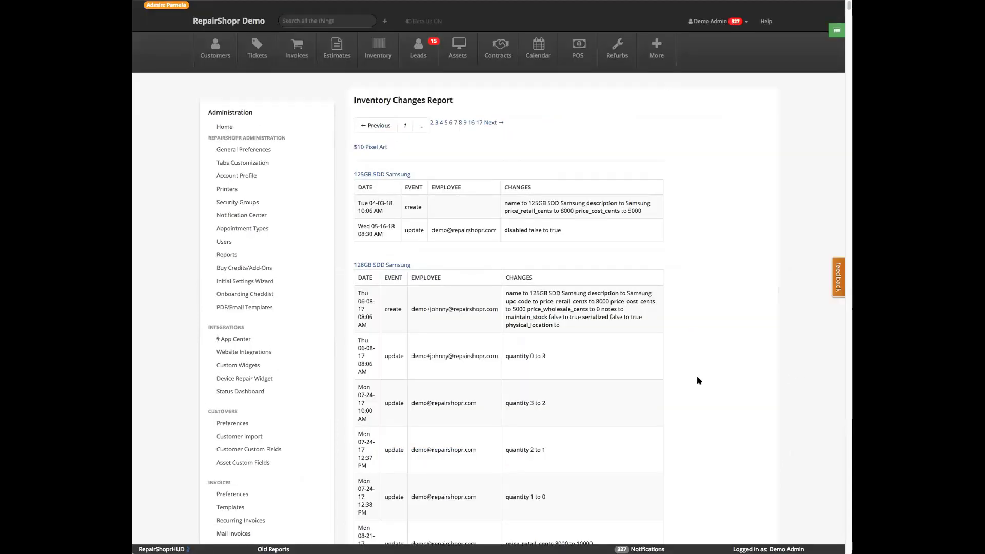
key(alt+Left)
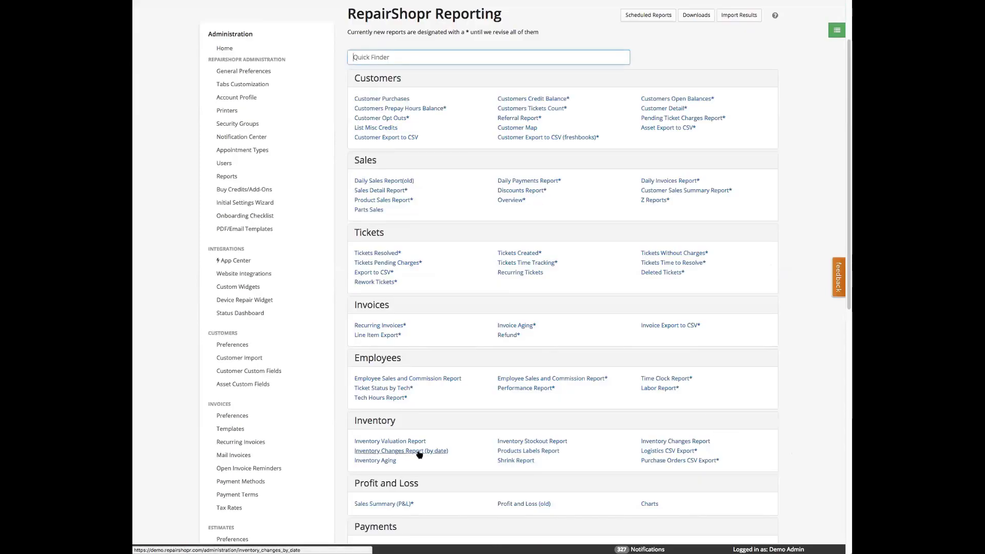
- Generate mass-print product labels for the Hardware_Phones category from the Products Labels Report, and return to the reports list
click(550, 454)
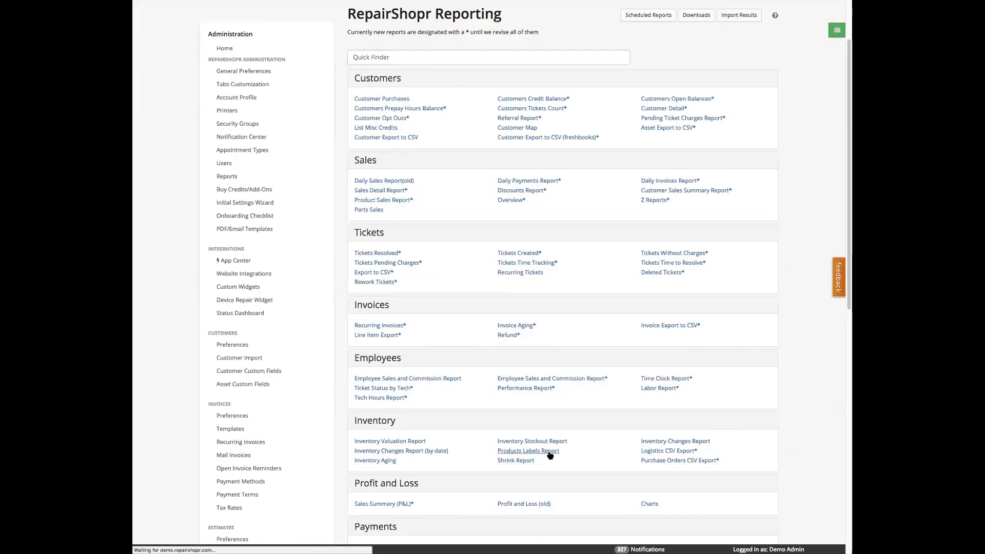
click(311, 152)
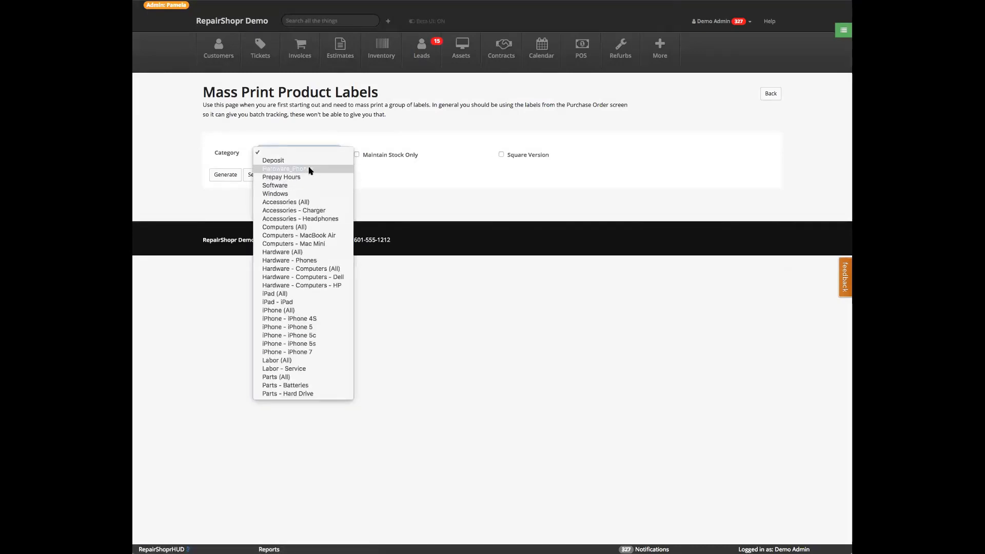
click(261, 170)
click(218, 173)
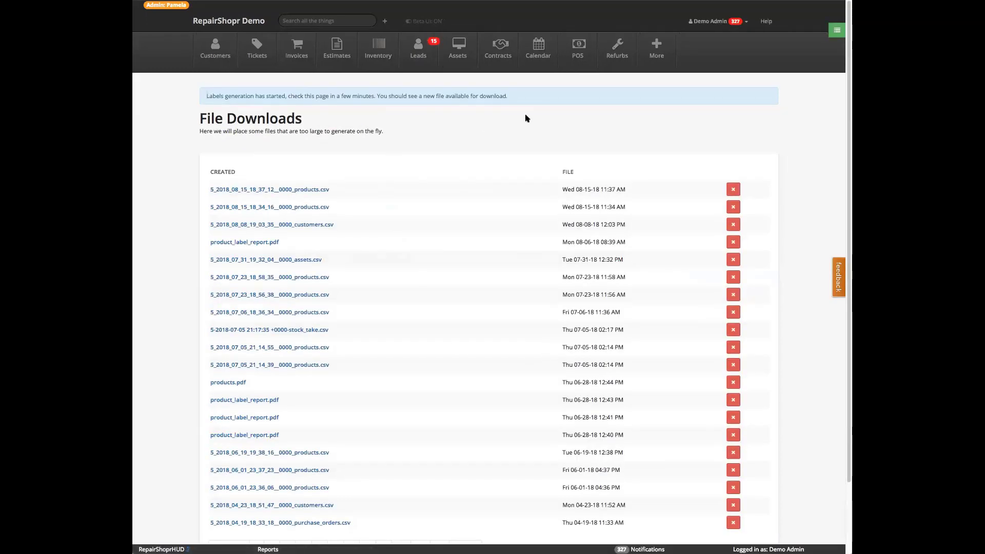
key(alt+Left)
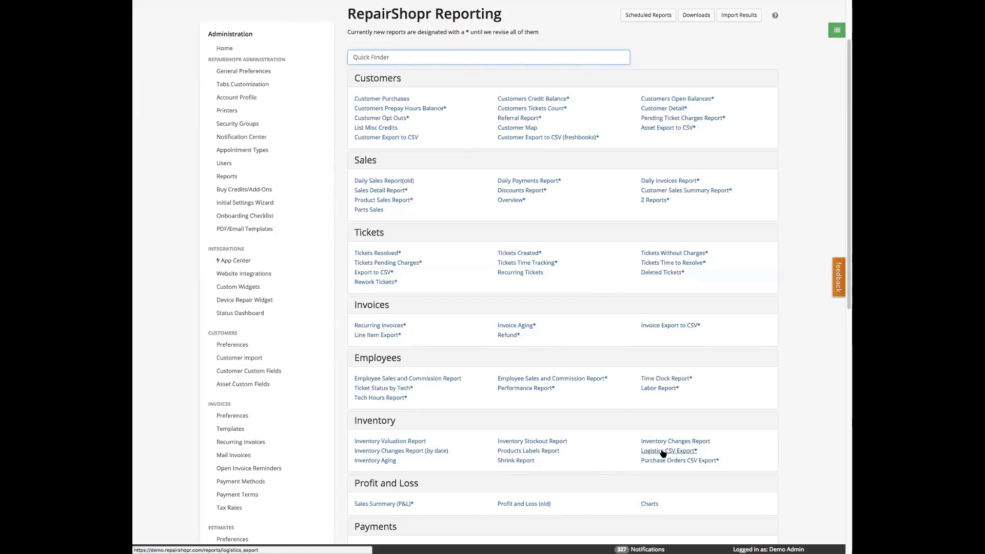
- Open the Inventory Aging report, review the age in days of the stocked products, and return to the reports list
click(375, 460)
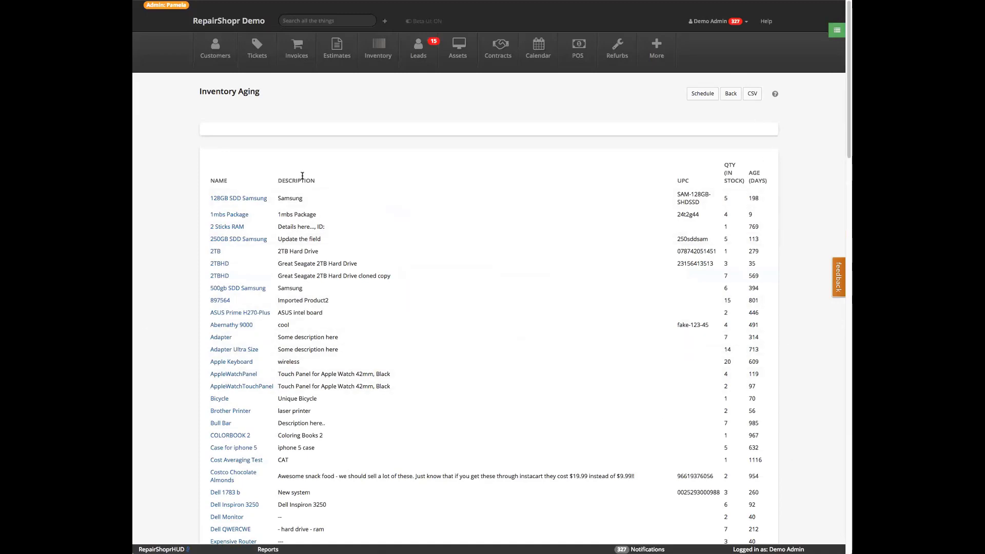
drag(769, 460, 241, 461)
click(428, 452)
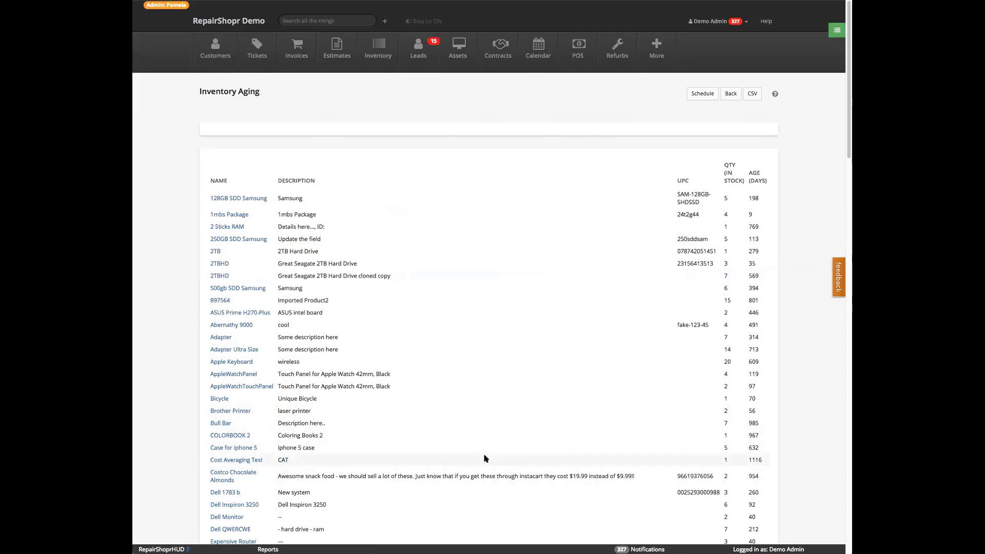
key(alt+Left)
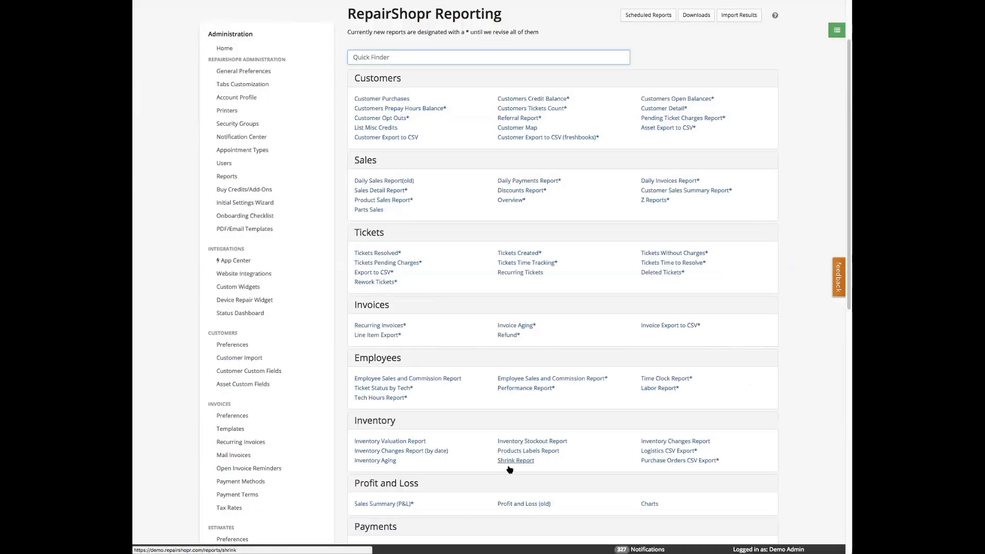
- Open the Shrink Report, review the lost product instances and their costs, and return to the reports list
click(509, 467)
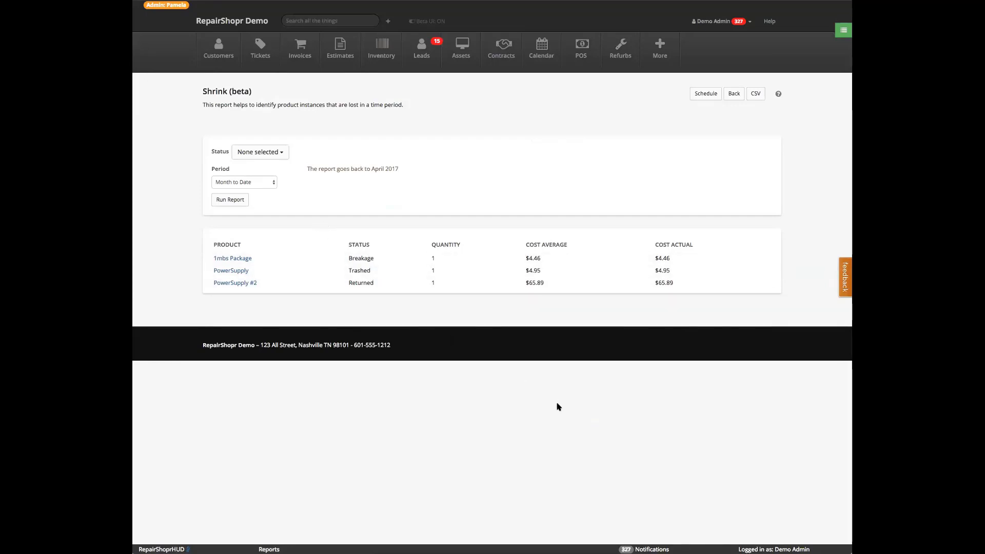
key(alt+Left)
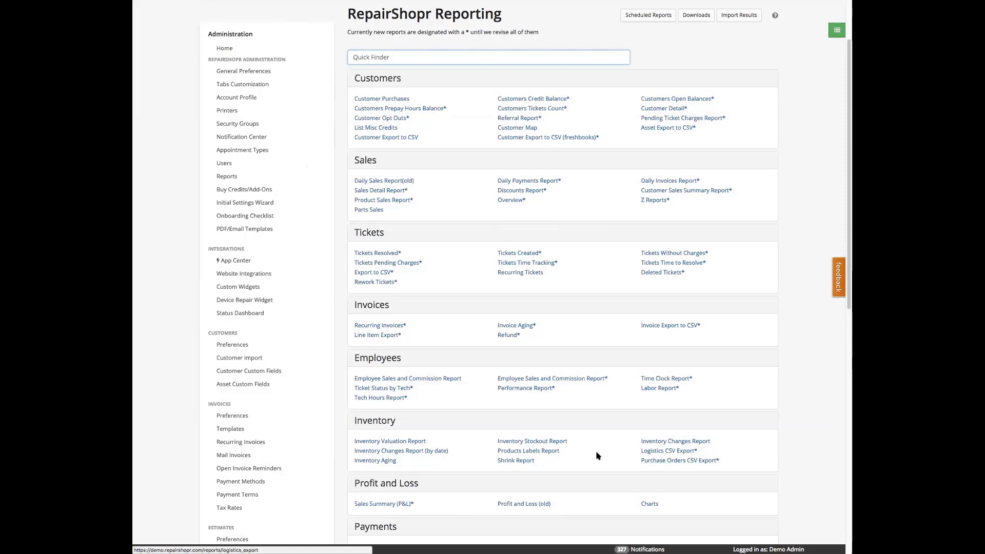
scroll(458, 425, down, 2)
scroll(458, 425, up, 4)
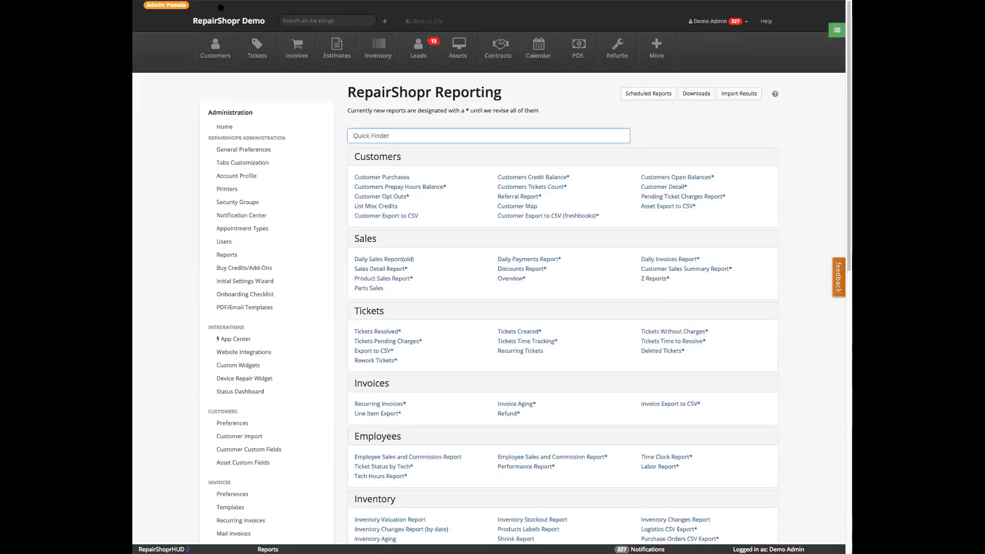
- Open Domo and sign in through single sign-on with the account email and password, declining to store the login in LastPass
click(647, 56)
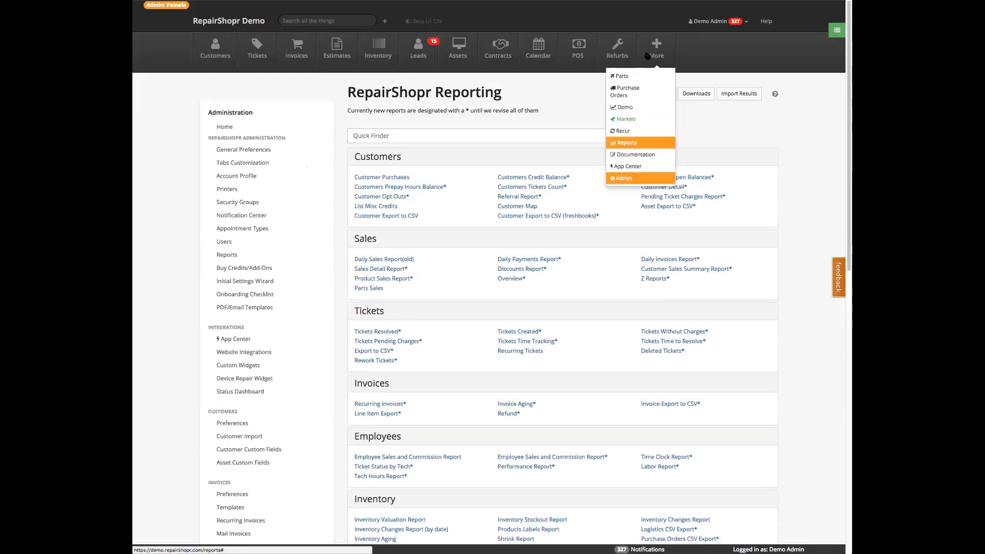
click(635, 107)
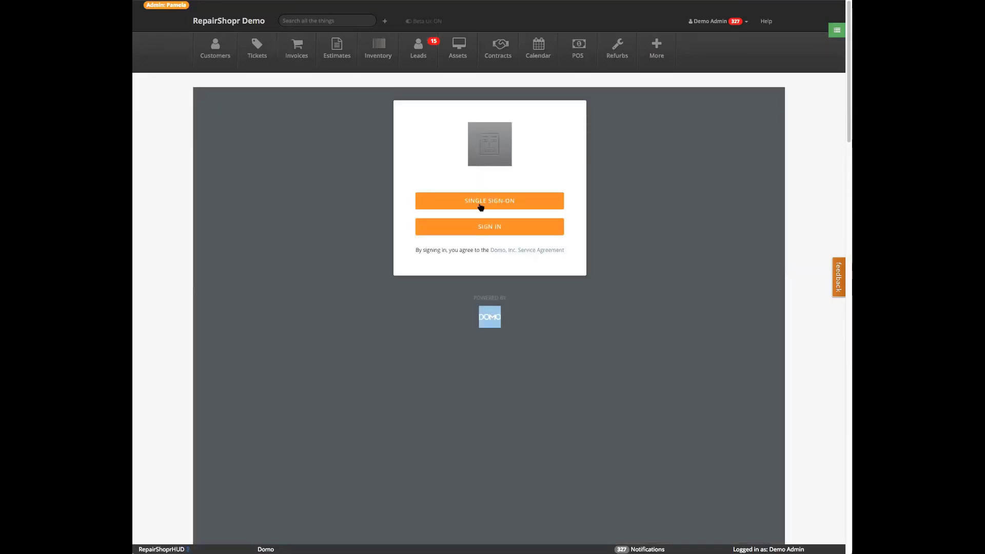
click(480, 205)
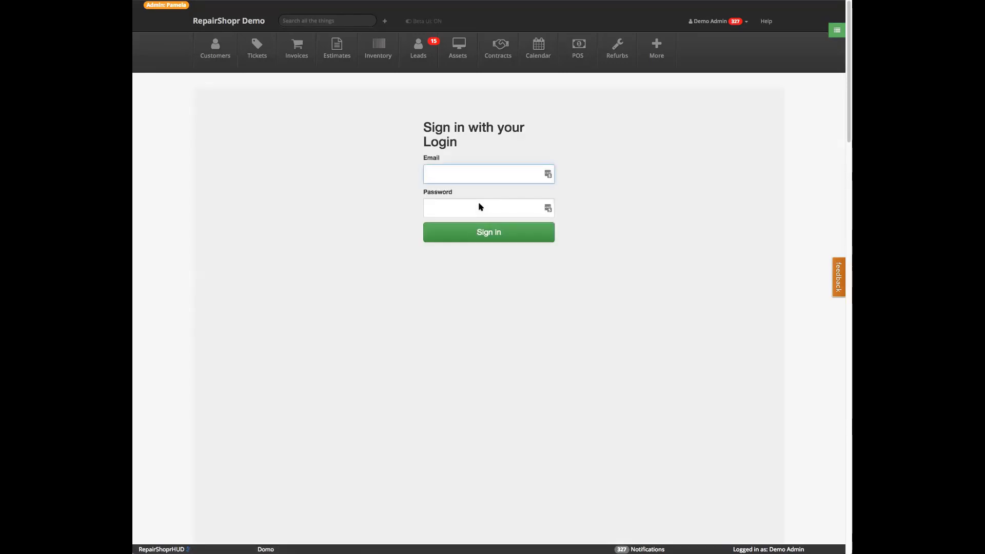
text(de)
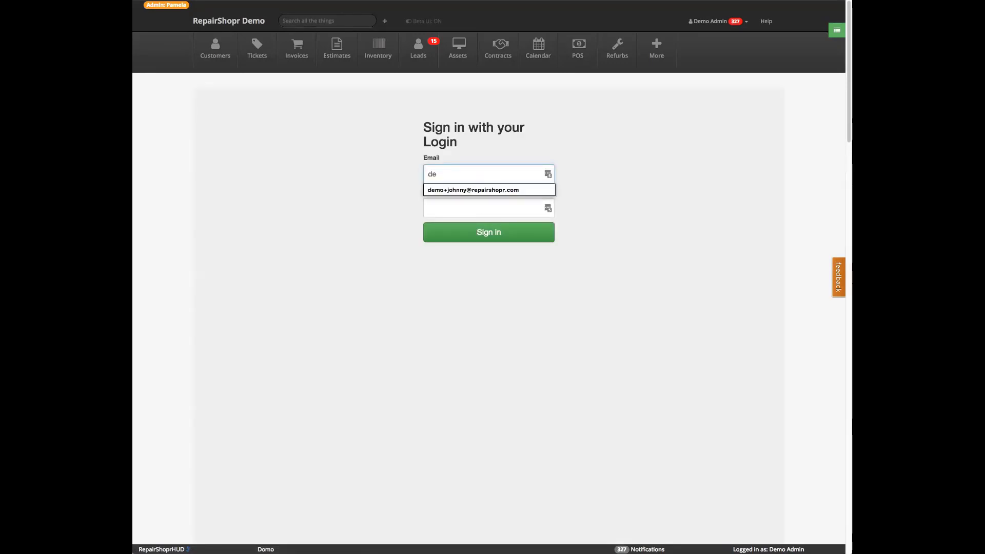
key(Down)
key(Up)
click(476, 191)
click(501, 233)
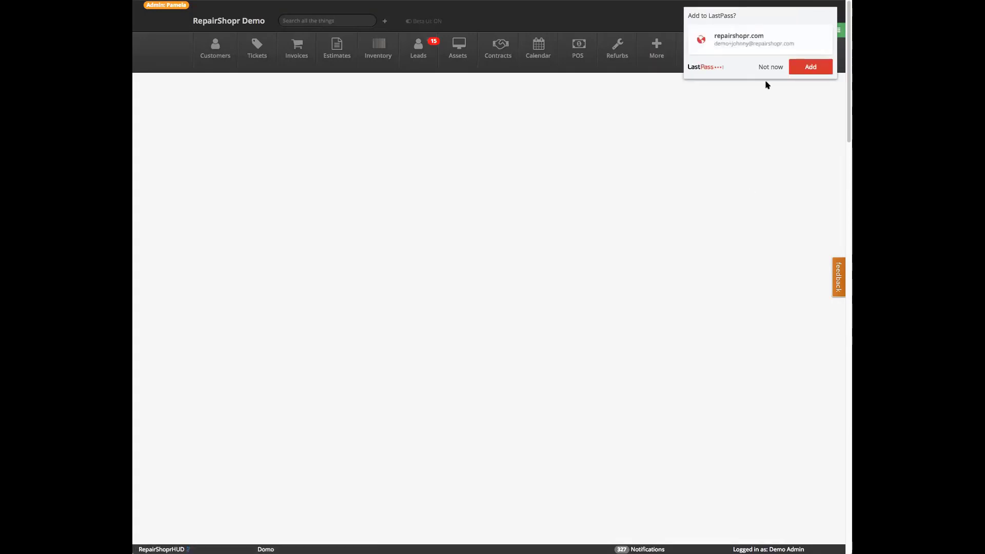
click(769, 67)
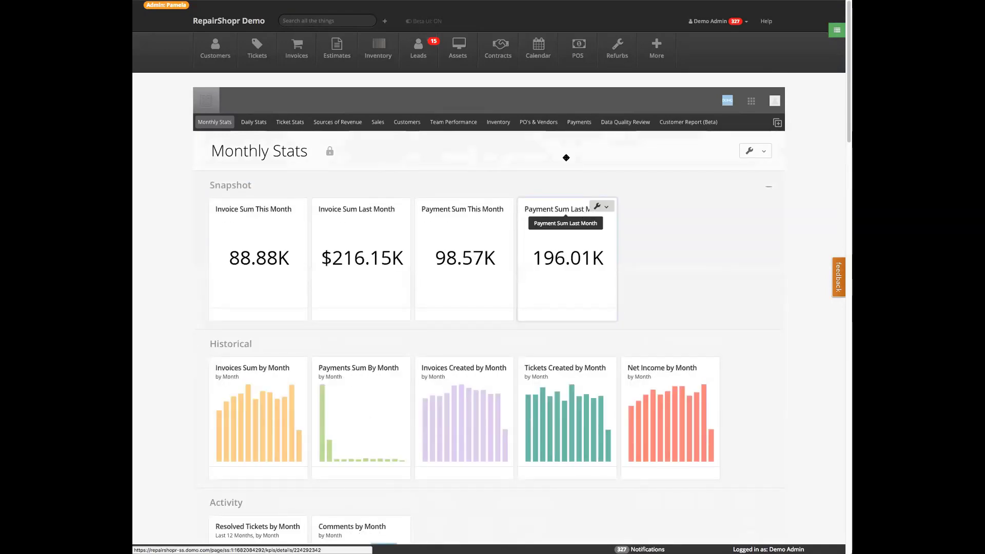
- Examine Domo's Inventory dashboard and open the Inventory Valuation - BETA card in full
click(500, 124)
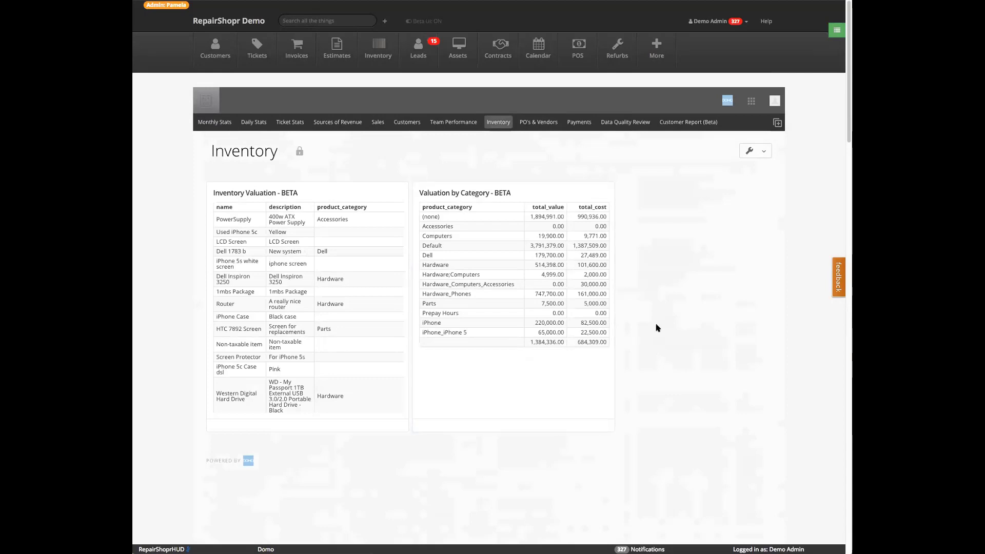
scroll(718, 390, down, 1)
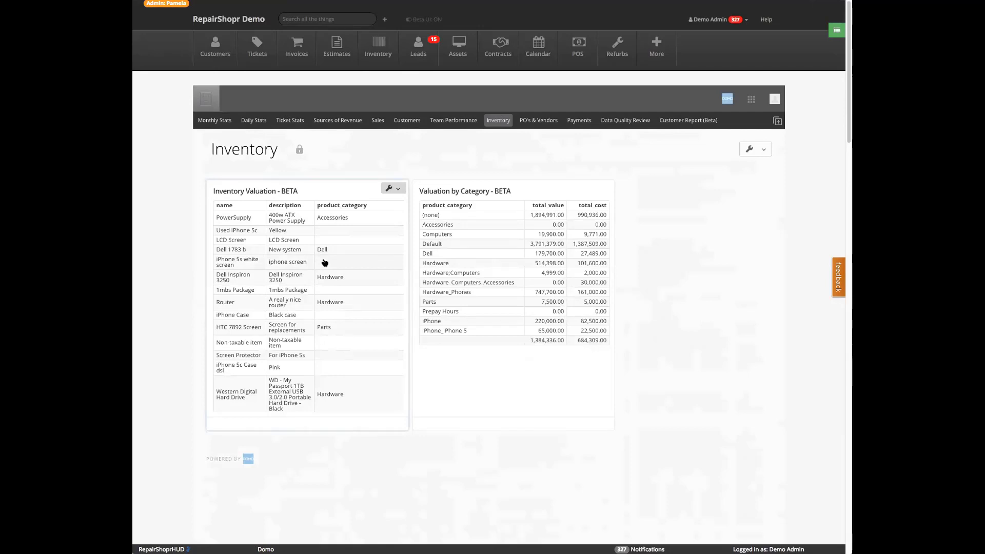
click(369, 205)
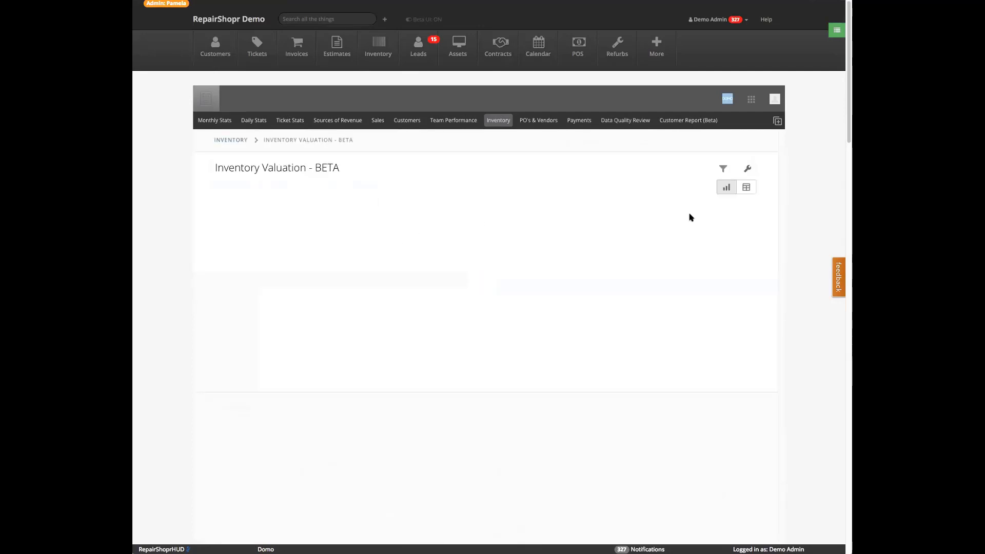
- Filter the Inventory Valuation - BETA card to quantity greater than or equal to 0 and return to the Inventory dashboard
click(748, 169)
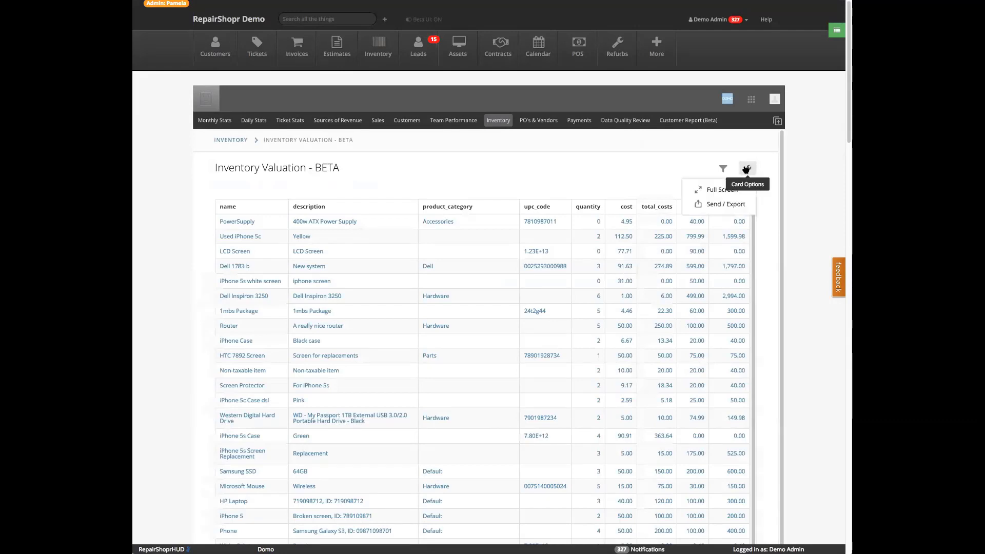
click(722, 168)
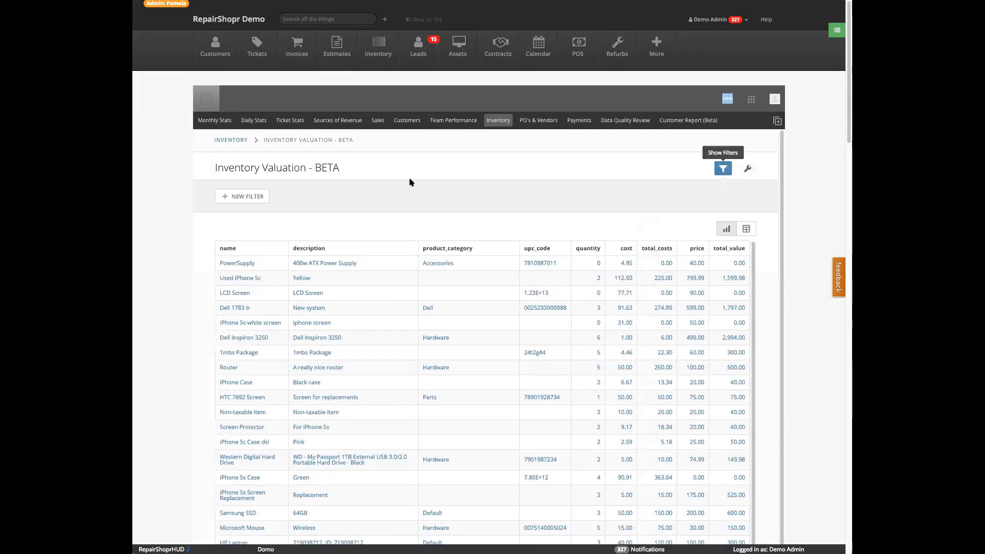
click(222, 196)
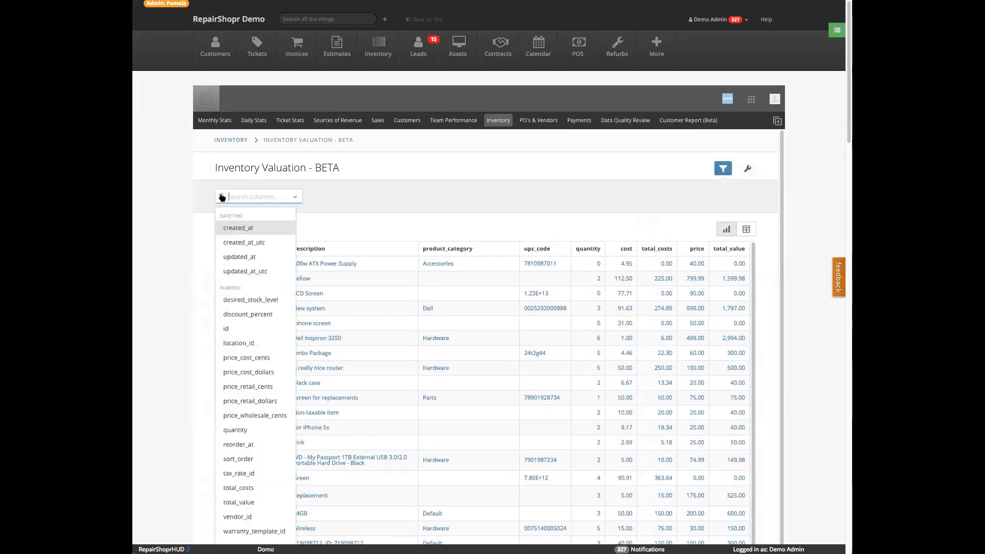
scroll(253, 452, down, 1)
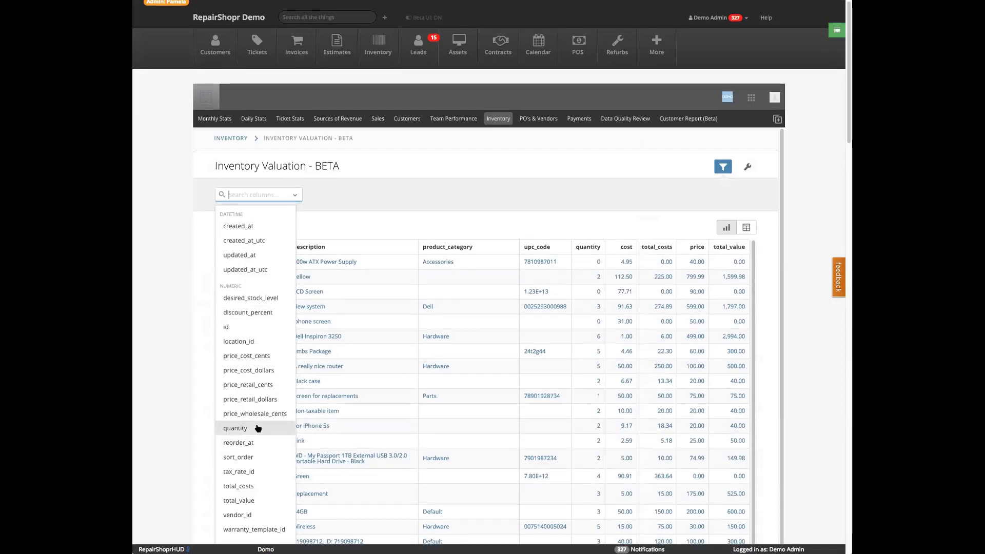
click(235, 427)
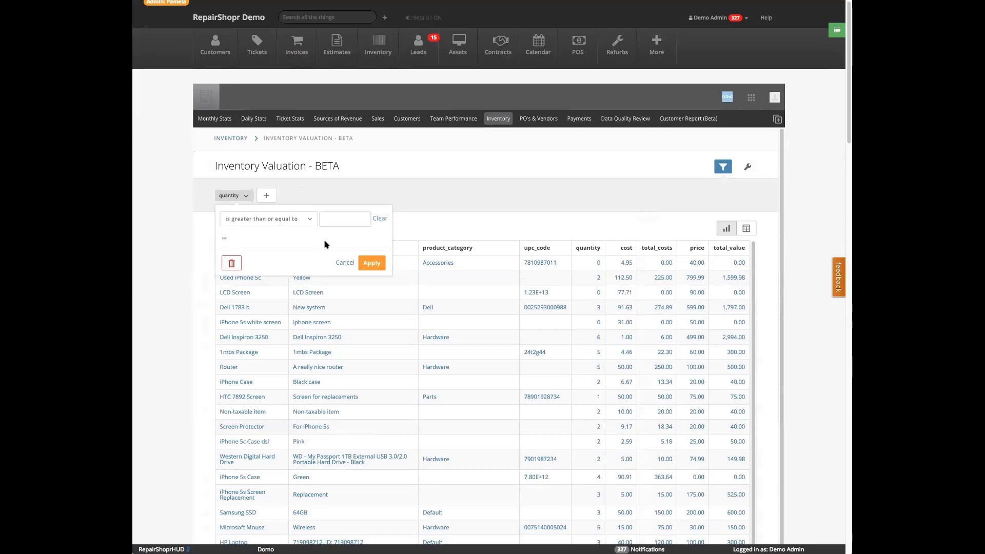
click(346, 220)
text(0)
click(372, 262)
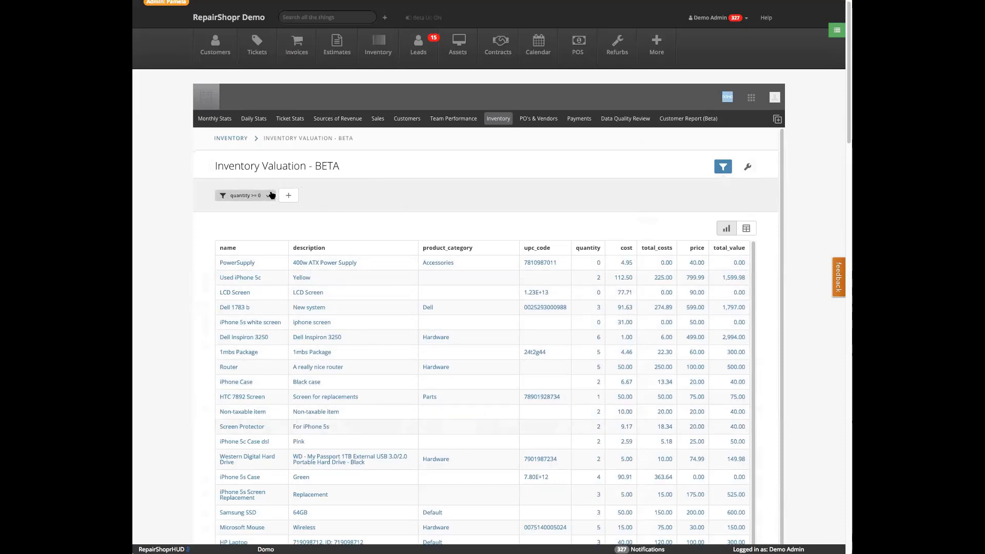
click(243, 143)
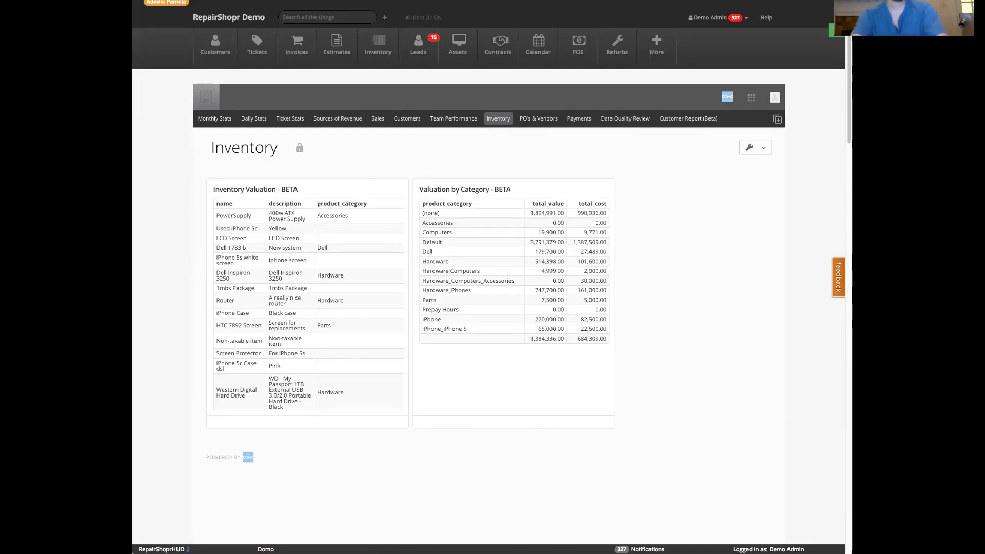
- Leave Domo and switch to the multi-location demo account by logging in as staff from its Super Admin account page
key(alt+Left)
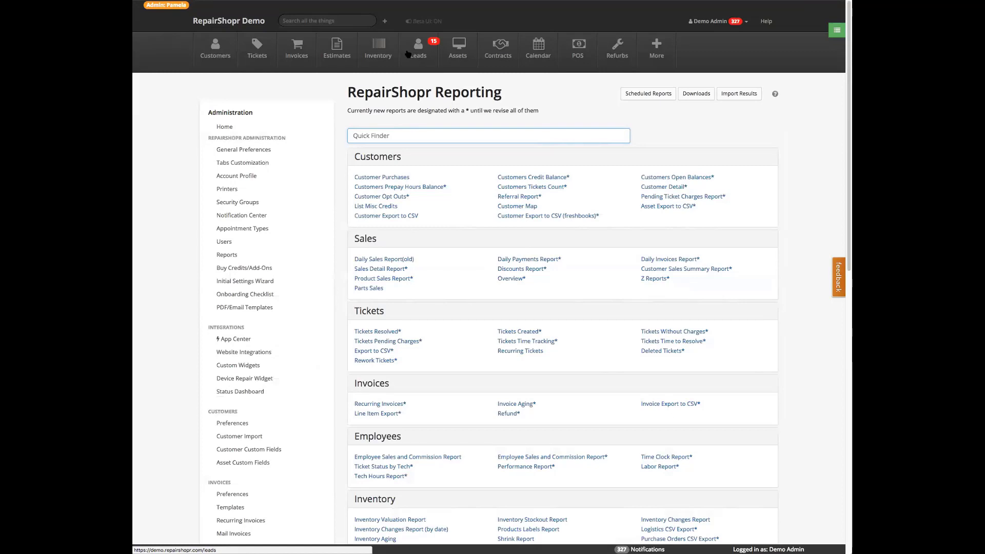
click(599, 1)
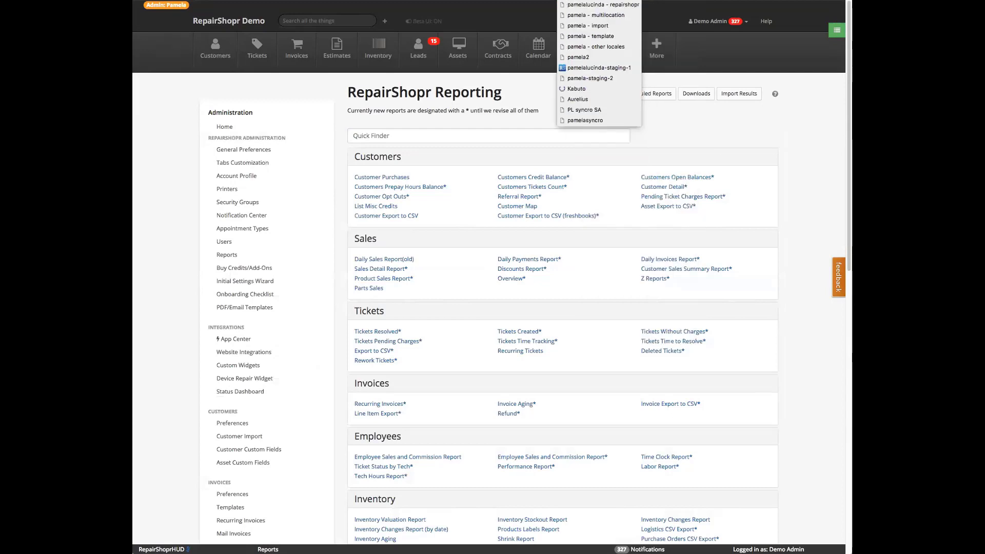
click(609, 16)
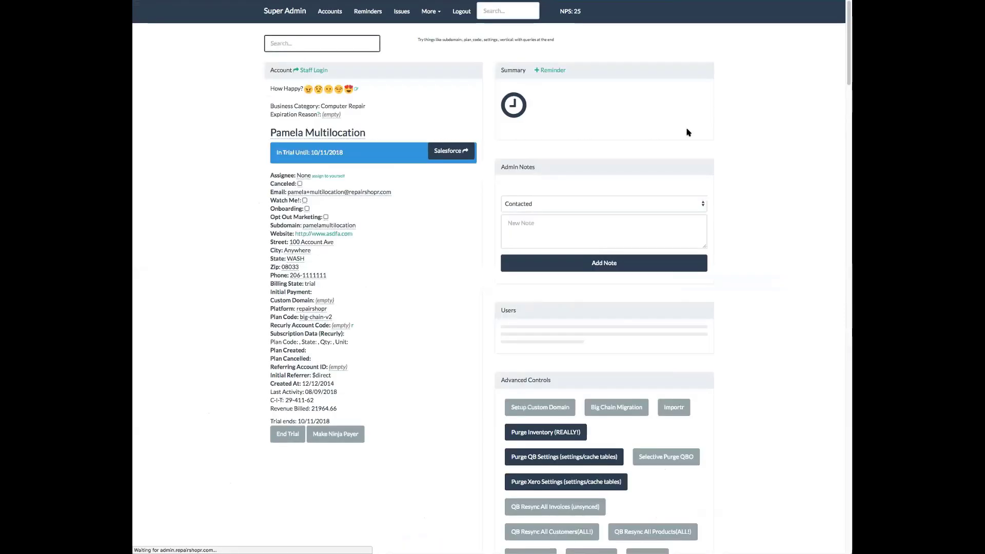
click(692, 337)
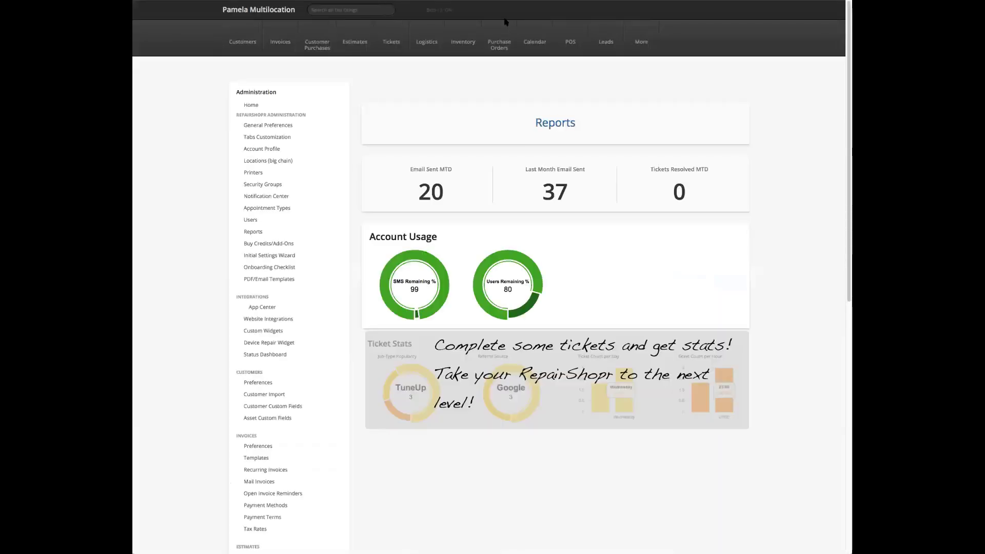
- Review the account's locations list and the per-location quantities, instances and purchase orders of the product "1st item"
click(253, 160)
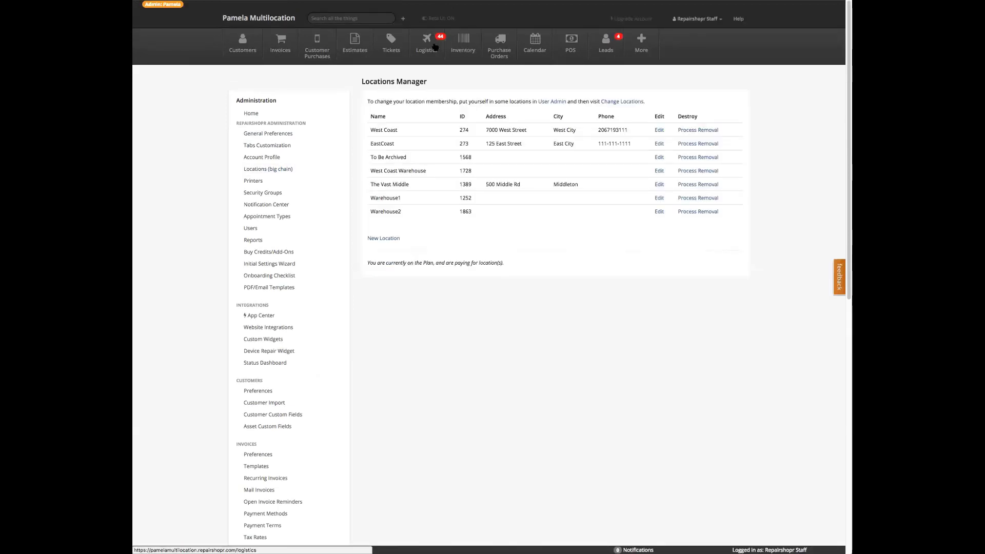
click(461, 47)
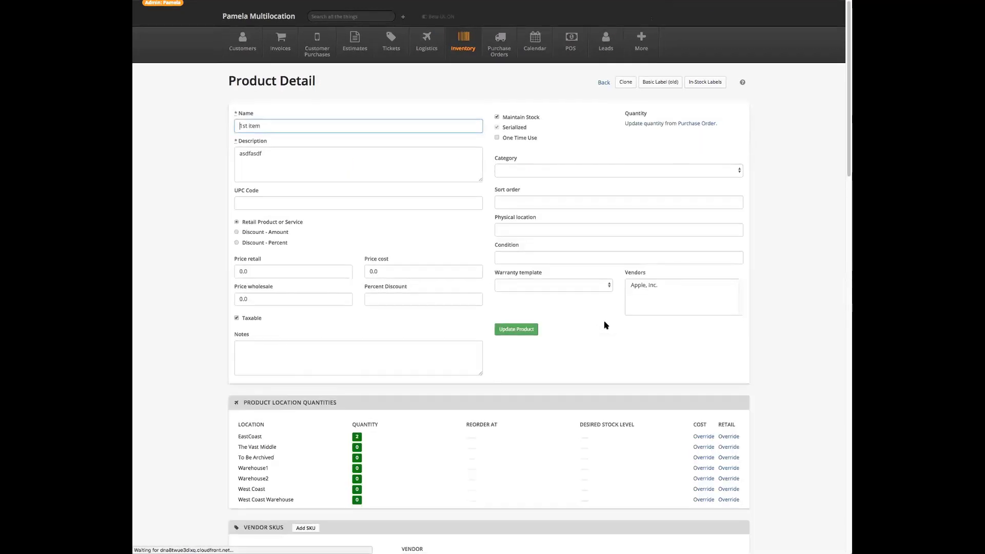
scroll(605, 323, down, 7)
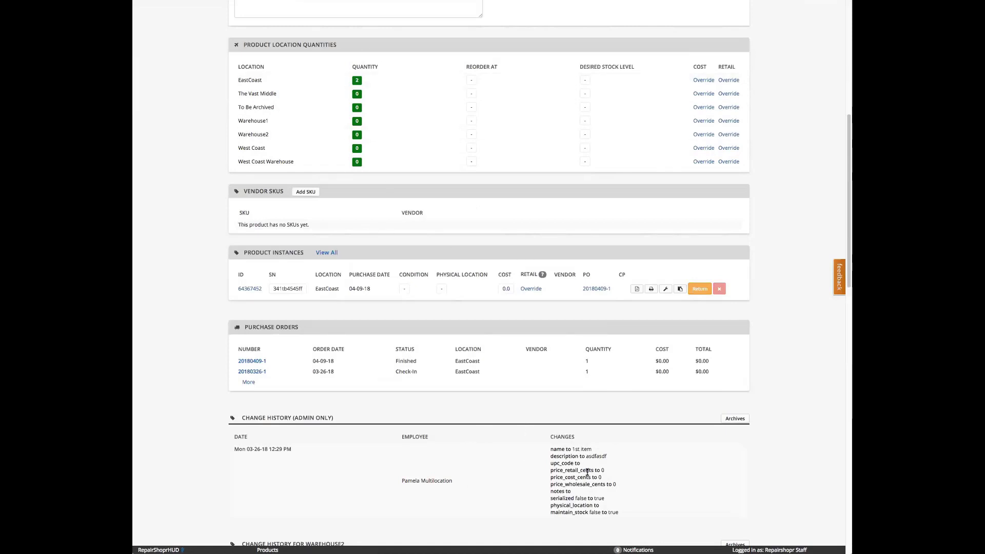
- Create a logistics inventory transfer described as "test transfer for webinar" from West Coast to EastCoast
key(ctrl+r)
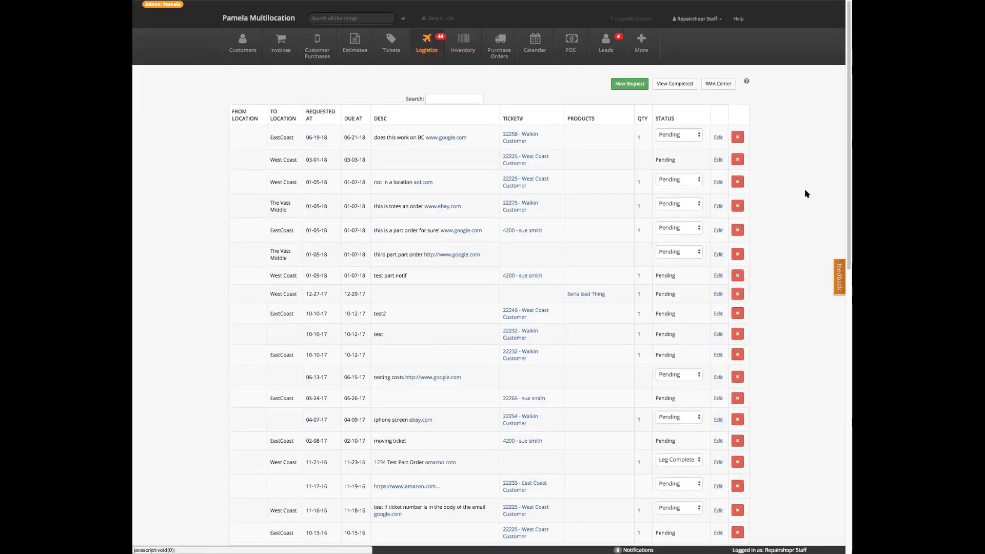
click(629, 84)
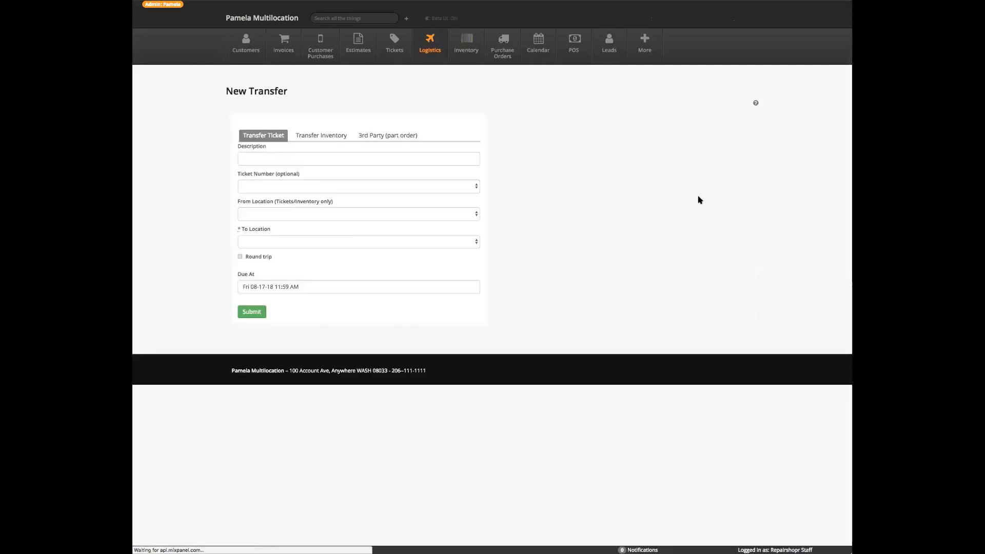
click(306, 136)
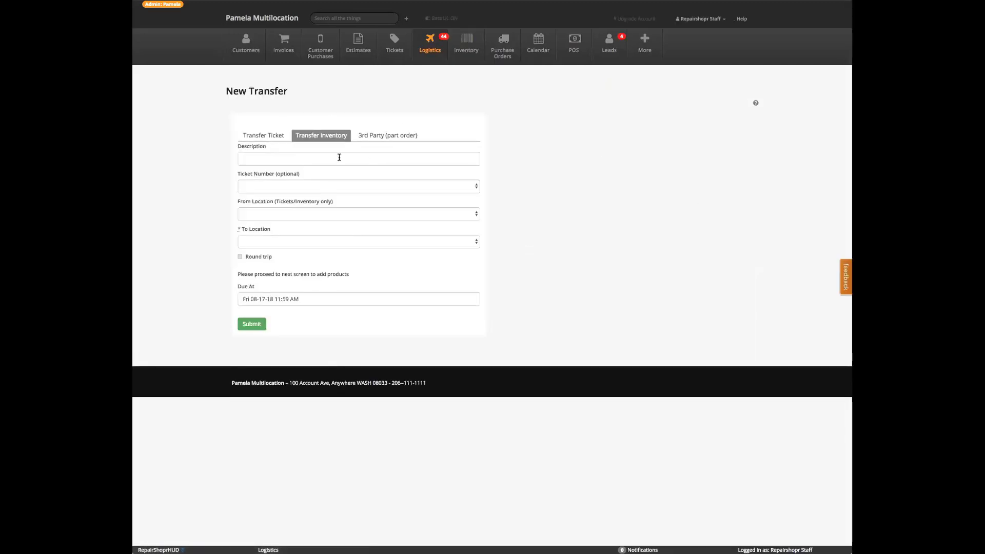
click(331, 161)
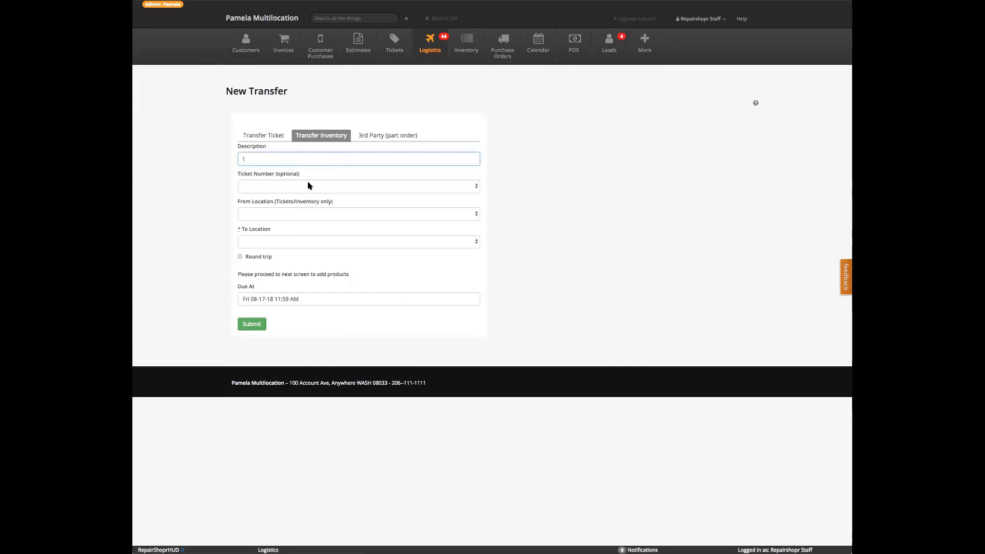
text(test transfer for webinar)
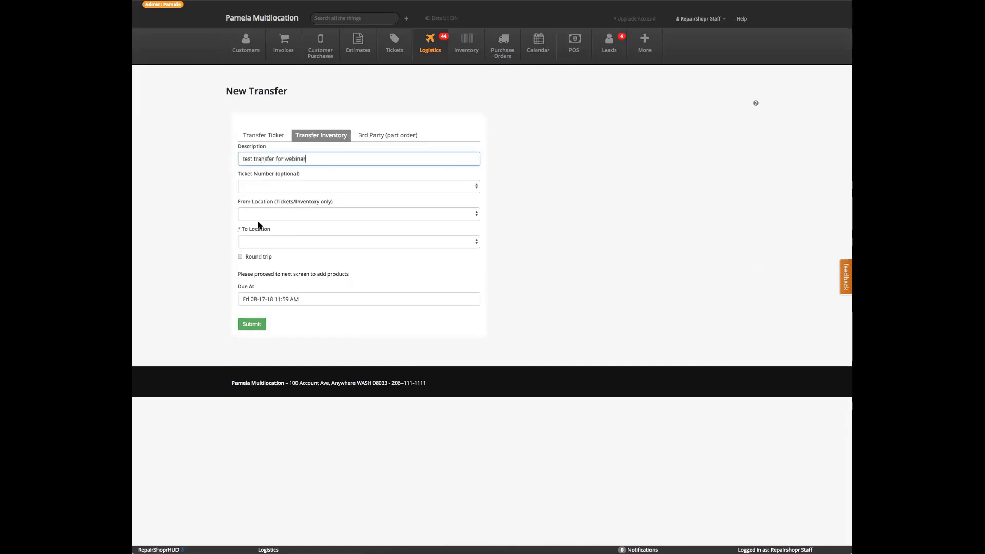
click(275, 213)
click(279, 225)
click(302, 244)
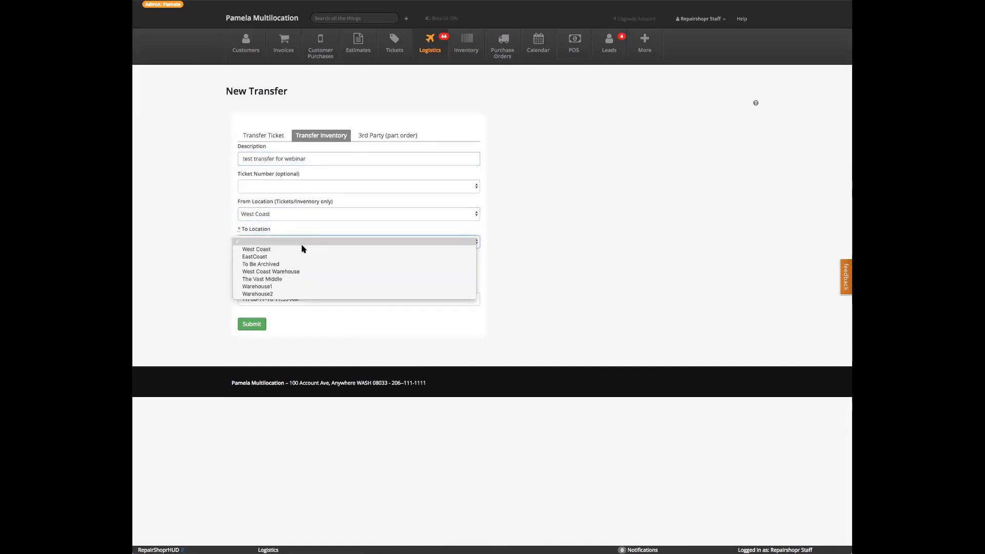
click(312, 257)
click(256, 326)
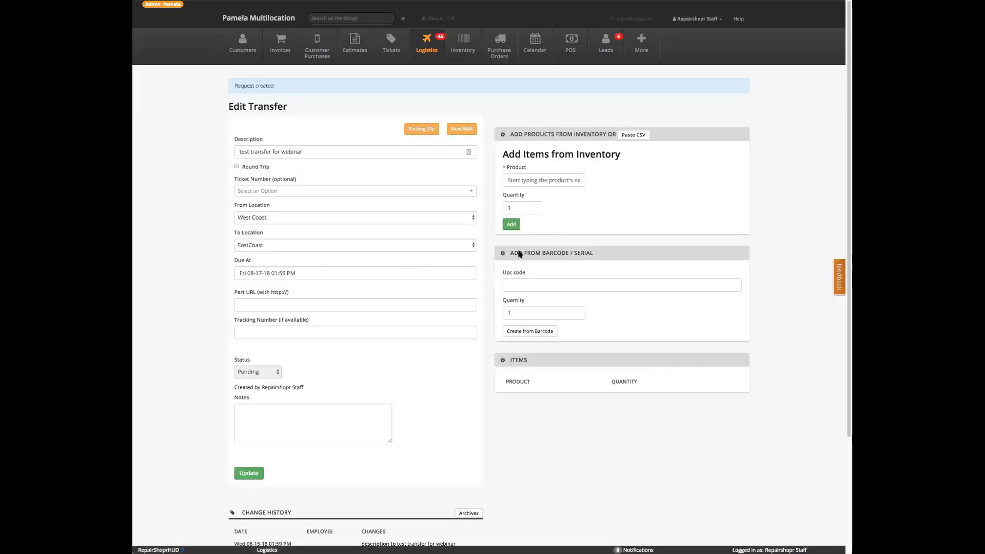
- Add the product Ants with quantity 1 to the transfer and return to the logistics requests list
click(517, 184)
text(re)
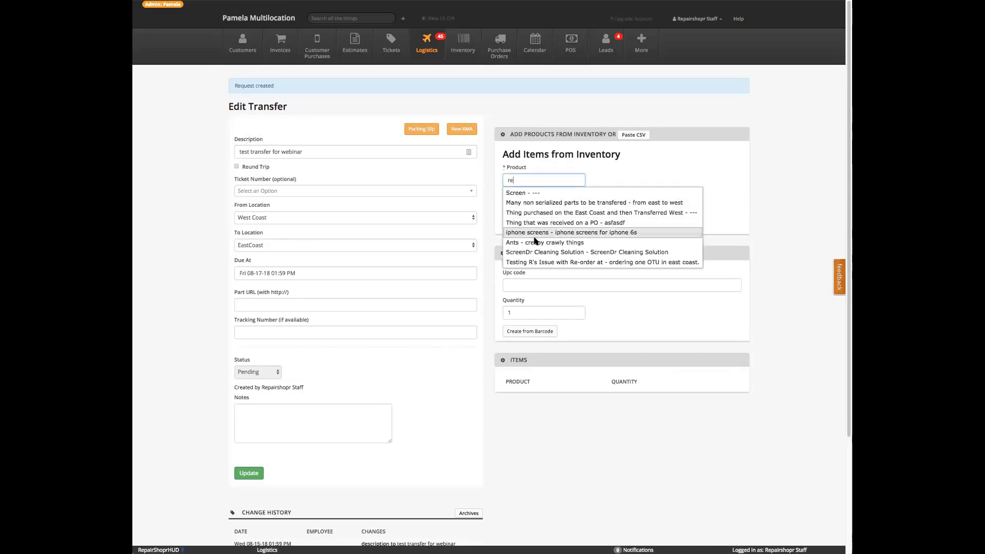
click(615, 242)
click(512, 226)
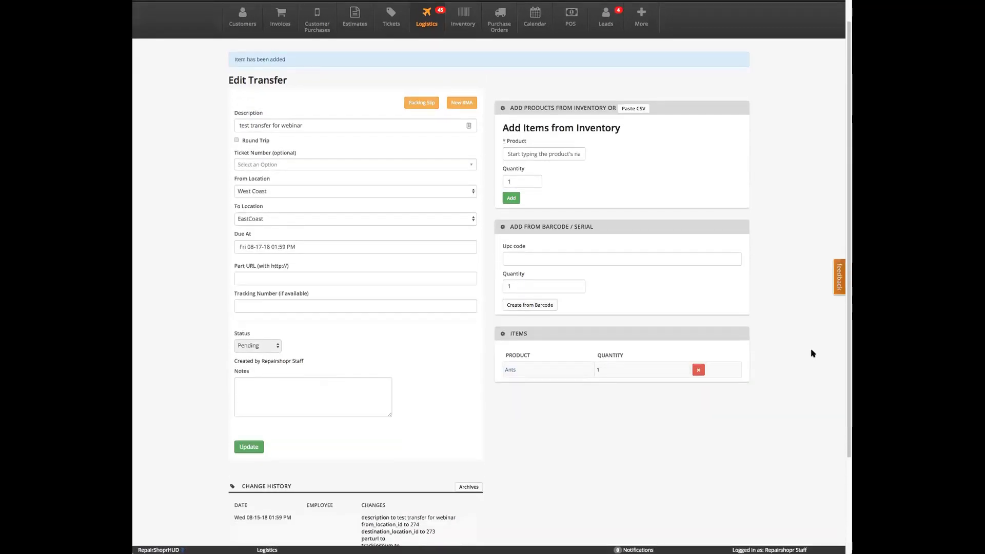
scroll(813, 352, up, 1)
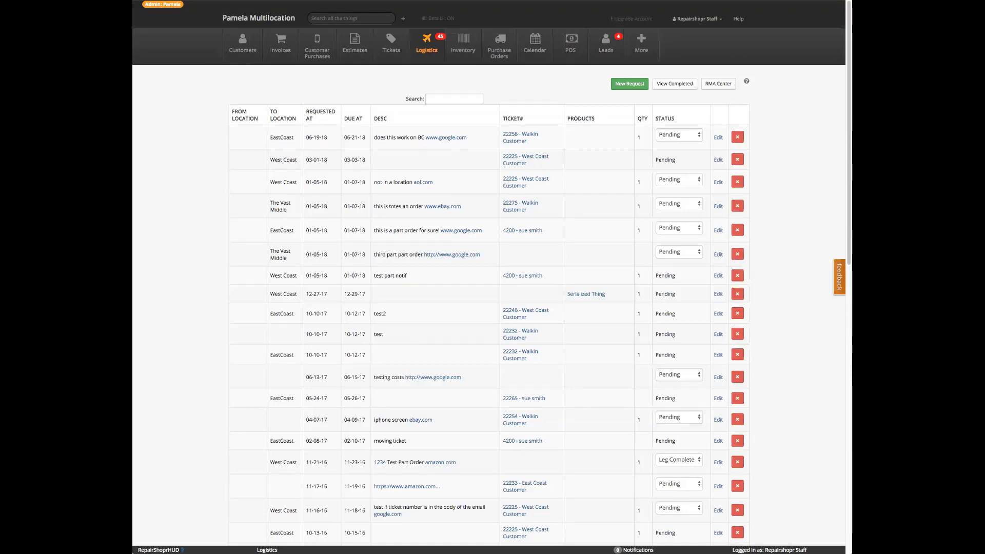
- Open the multi-location account's reports page by going to its /reports address
key(super+l)
text(reoo)
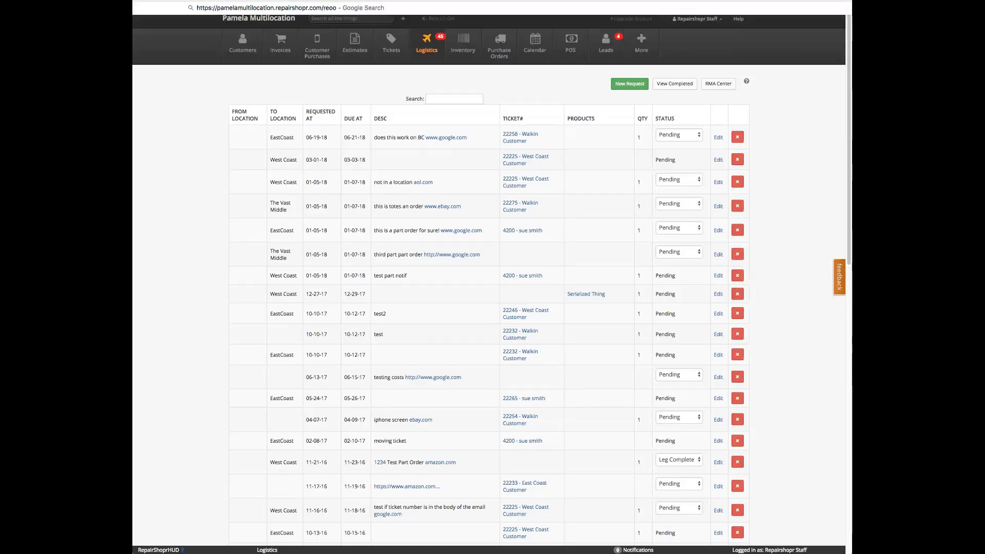
key(BackSpace)
key(BackSpace)
text(ports)
key(Return)
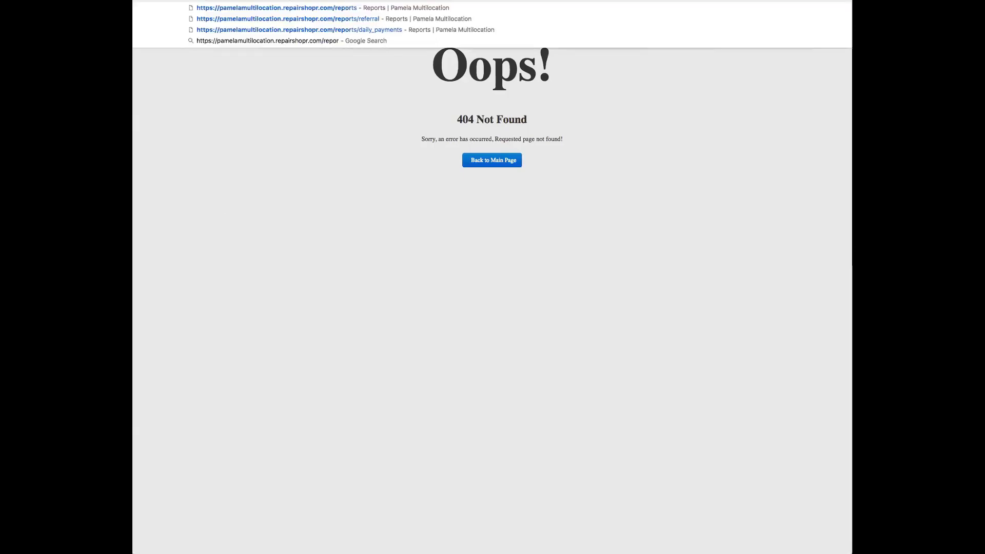
key(Return)
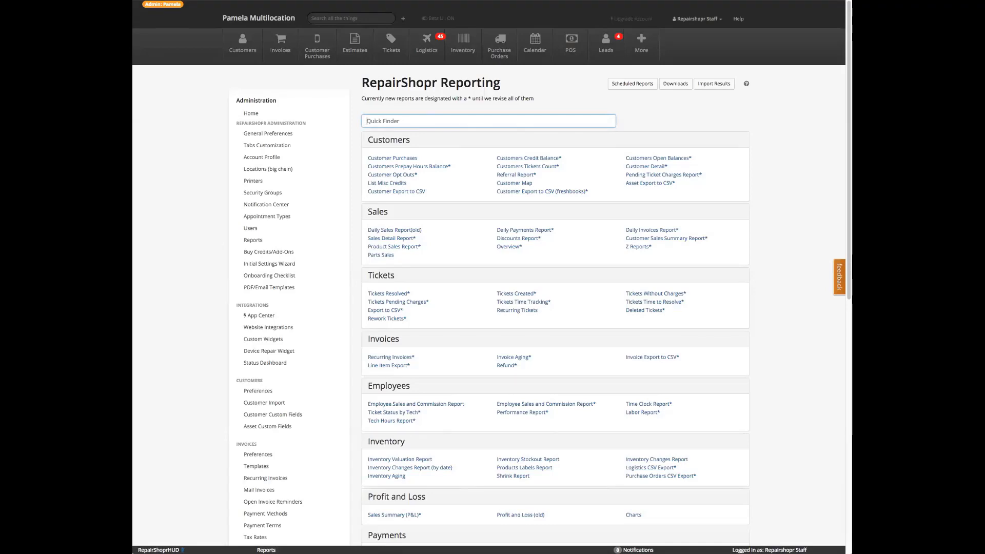
click(134, 227)
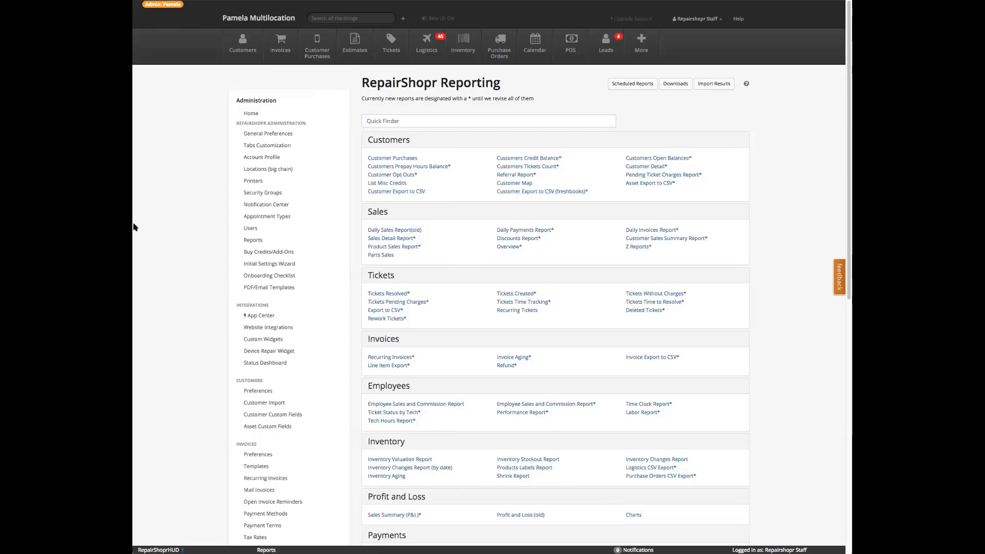
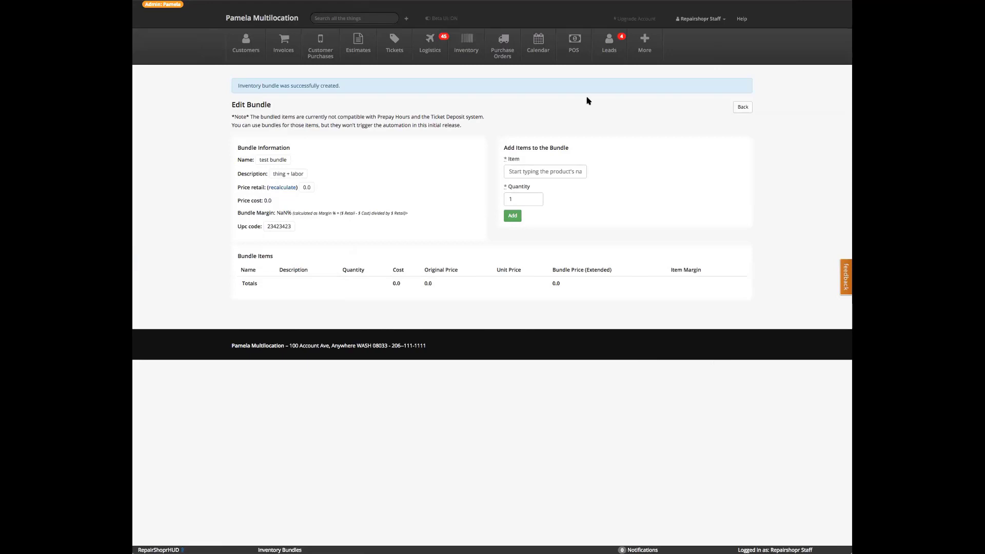
- Add the Labor and Screen products to the "test bundle" inventory bundle, quantity 1 each
click(524, 169)
text(labor)
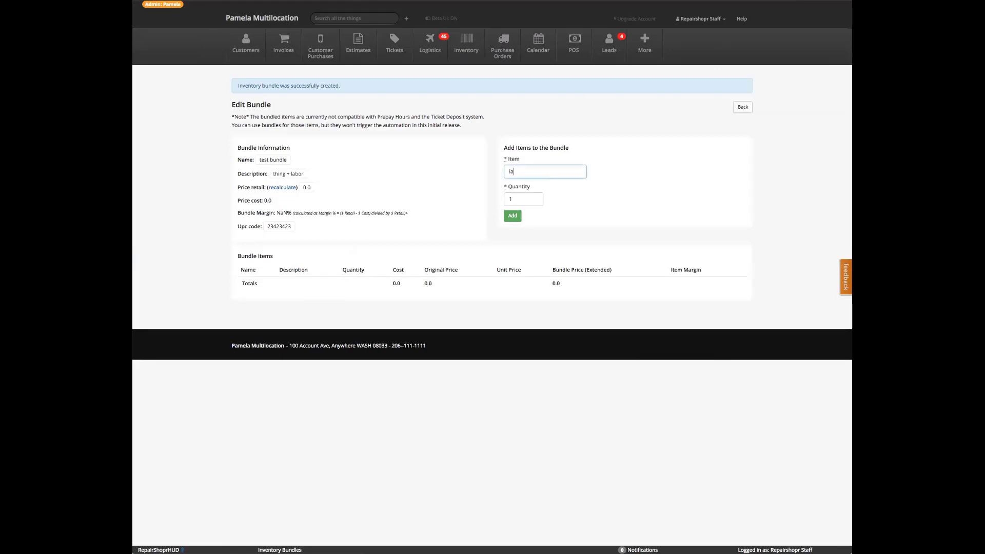
click(526, 182)
click(521, 215)
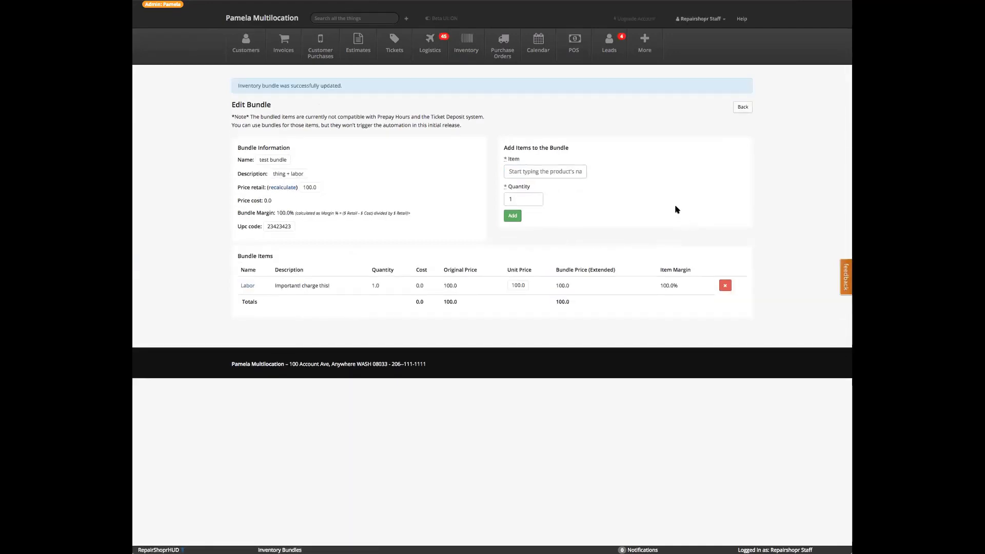
click(549, 171)
text(scr)
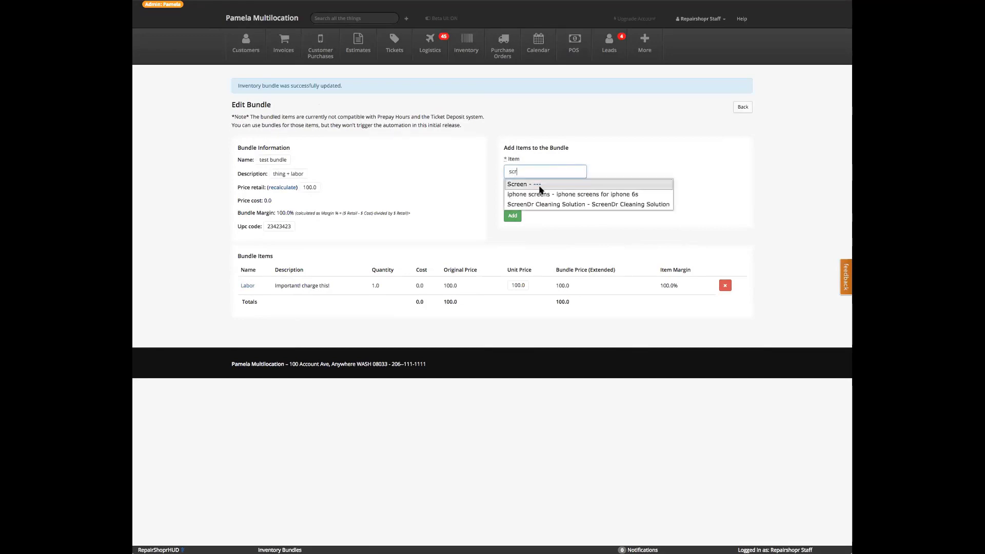
click(536, 185)
click(511, 216)
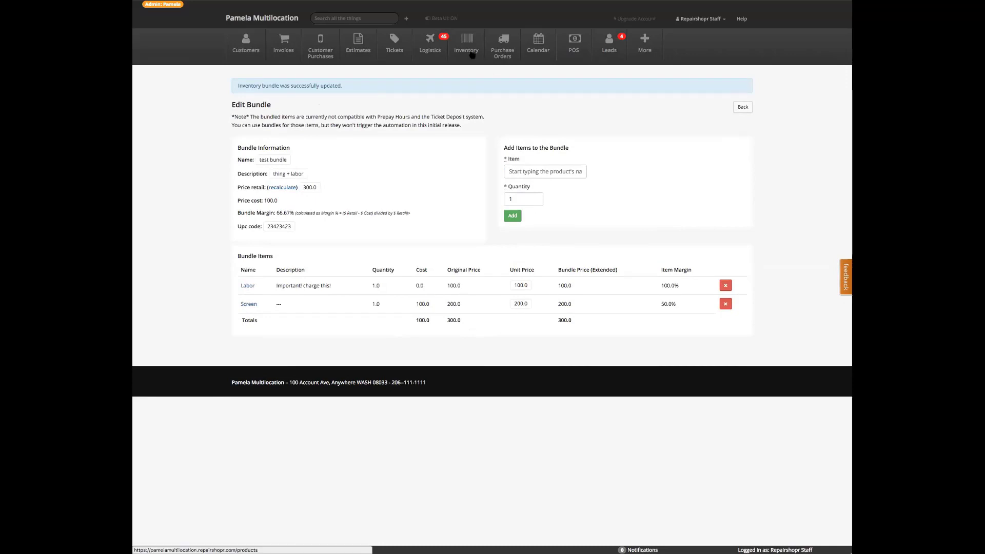
right_click(626, 0)
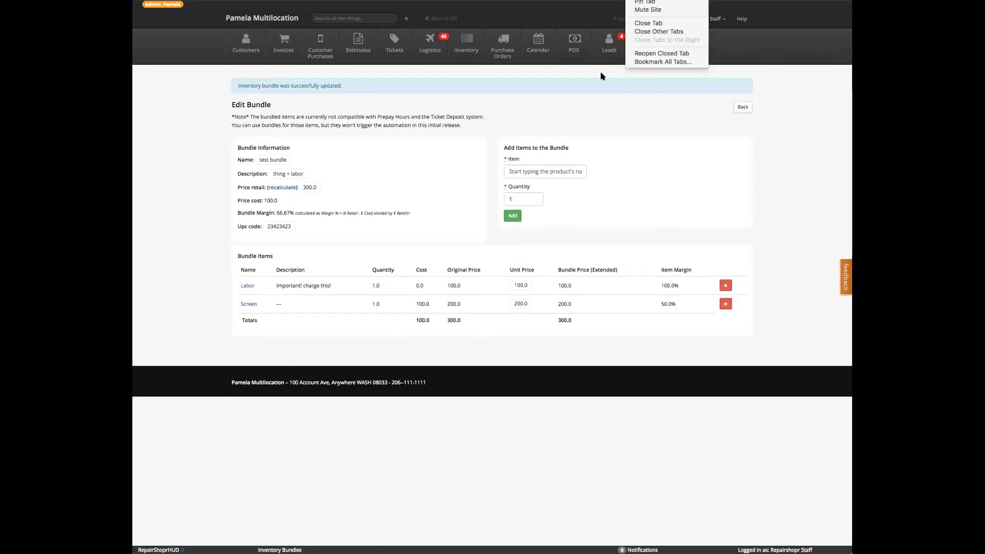
key(super+r)
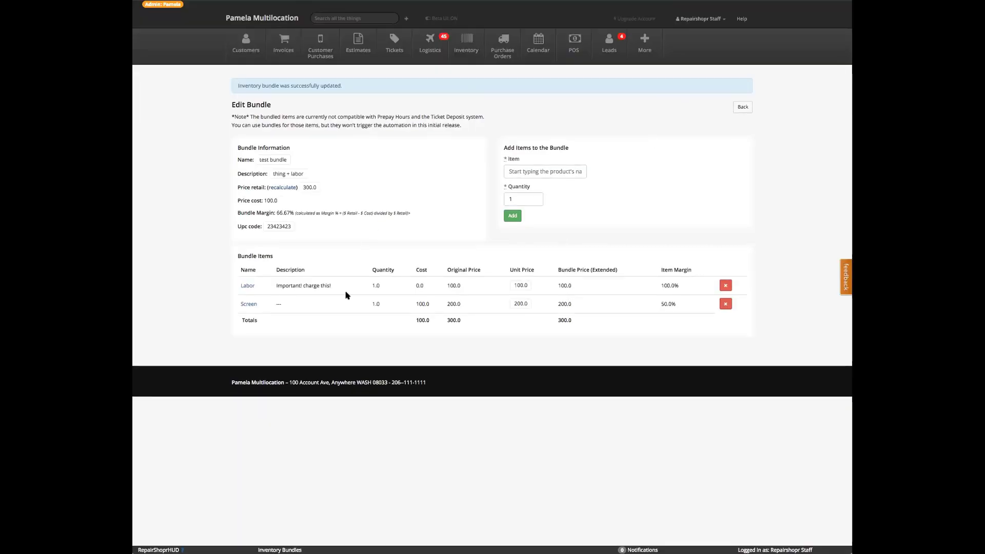
- Set the "test bundle" retail price to 250 and save it
click(309, 188)
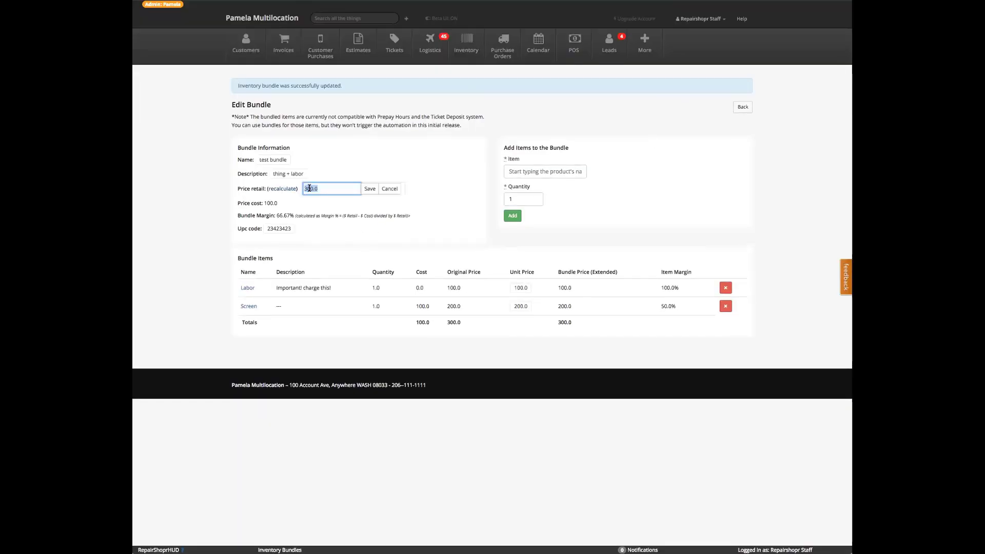
text(250)
click(369, 188)
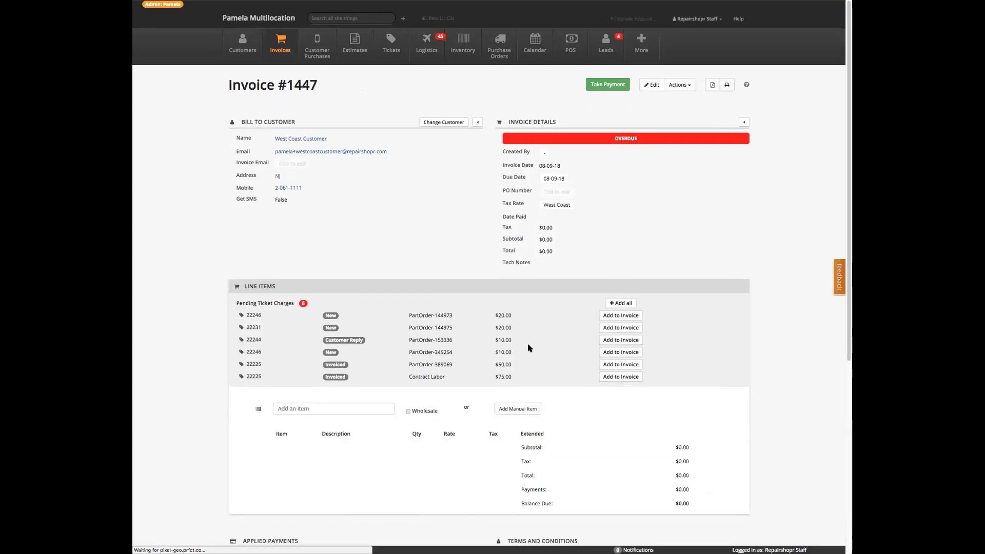
- Add the "test bundle" inventory bundle as a line item on the West Coast customer's invoice
click(359, 412)
text(test)
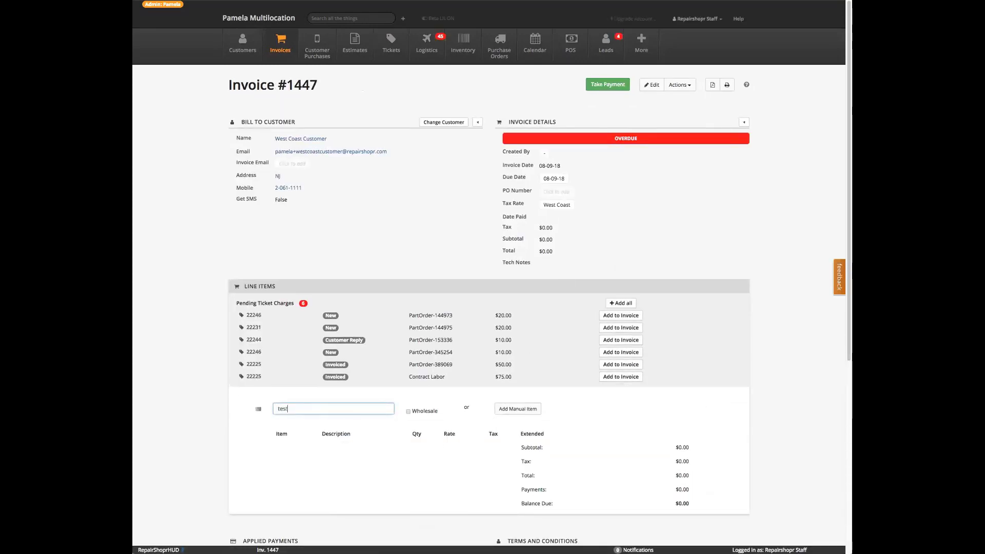
text( bun)
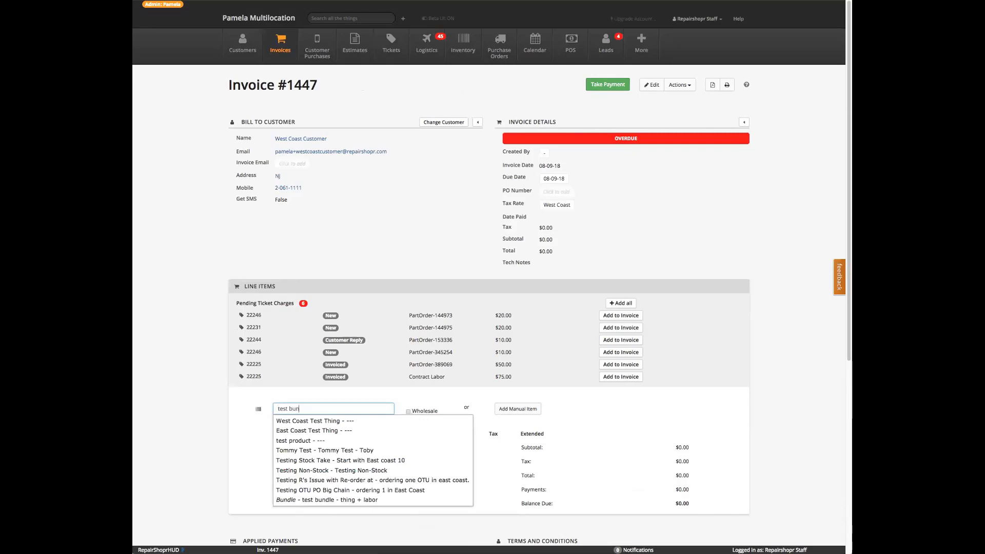
click(358, 422)
click(560, 408)
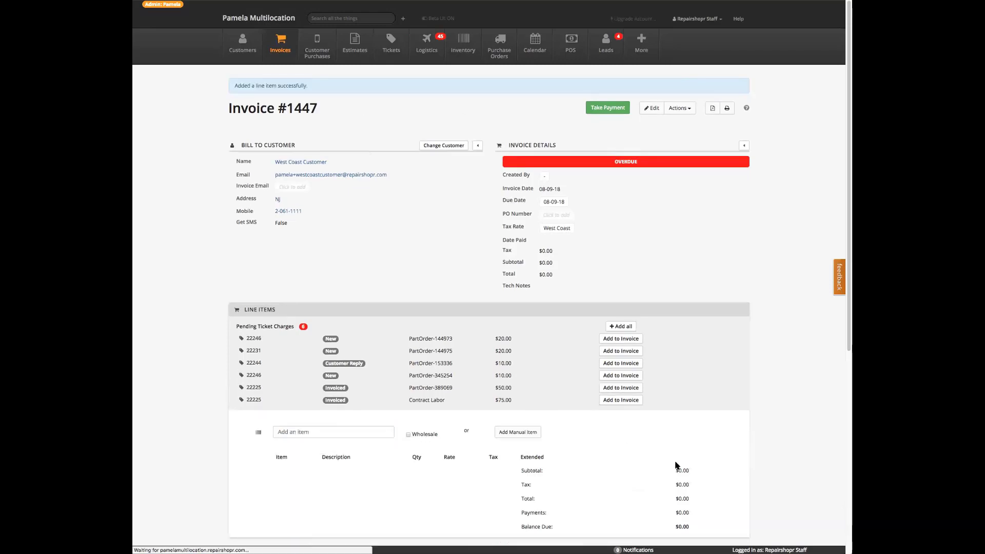
- Examine the component lines of the "test bundle" line item and how the bundle is listed in the invoice's PDF
scroll(675, 466, down, 5)
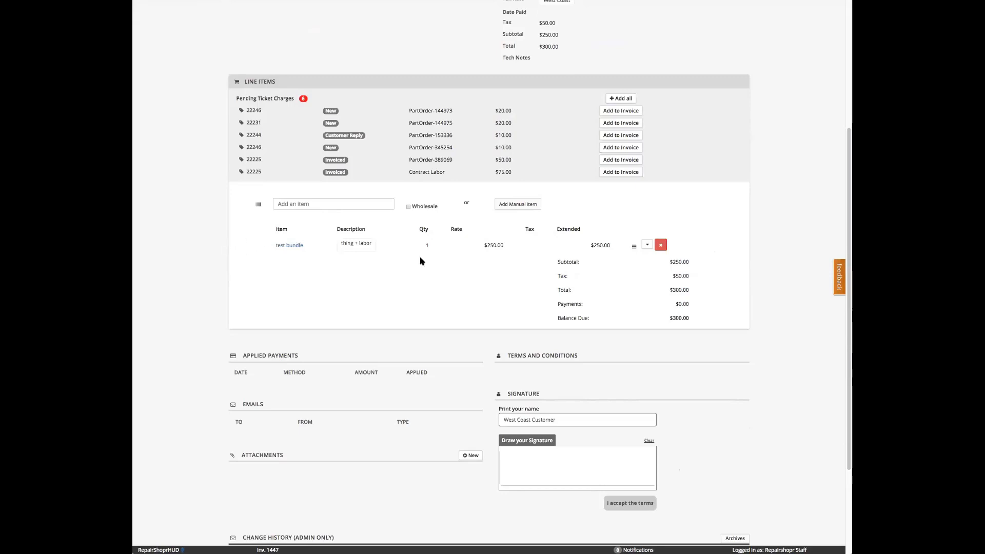
click(647, 245)
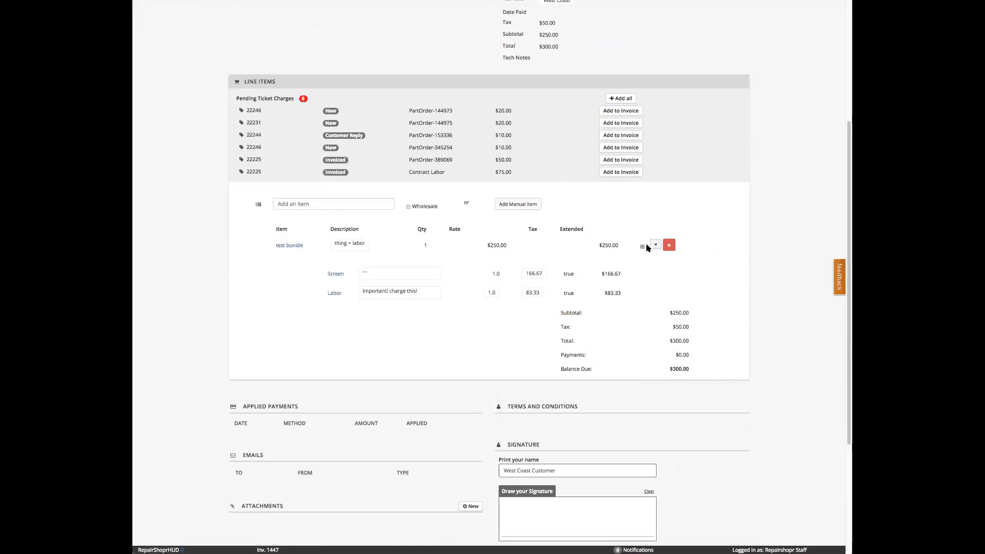
click(655, 244)
scroll(720, 333, up, 5)
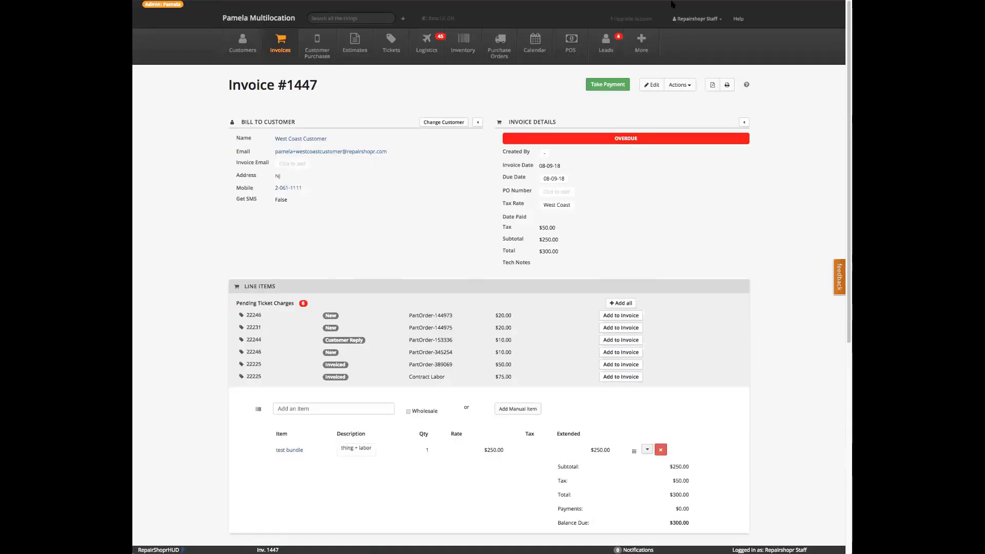
click(712, 84)
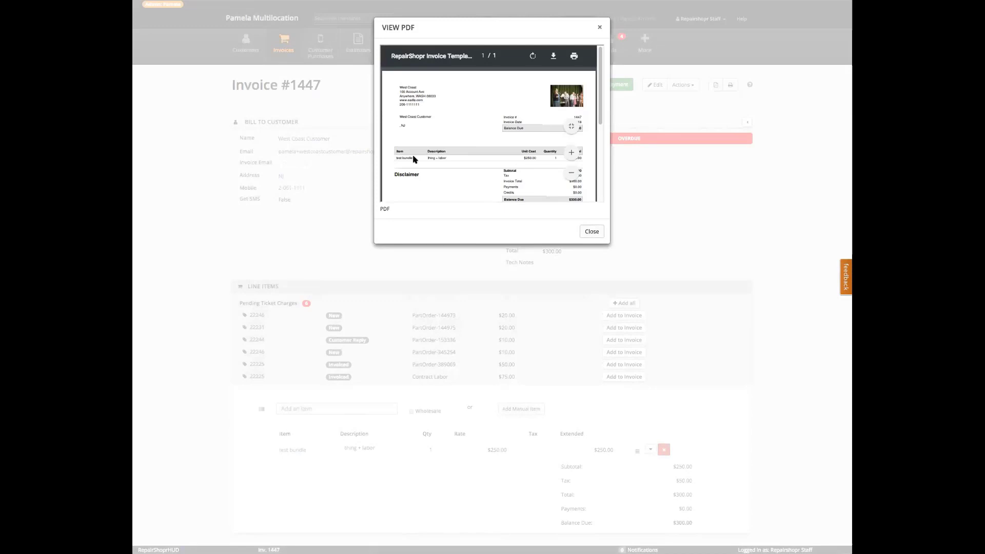
click(599, 26)
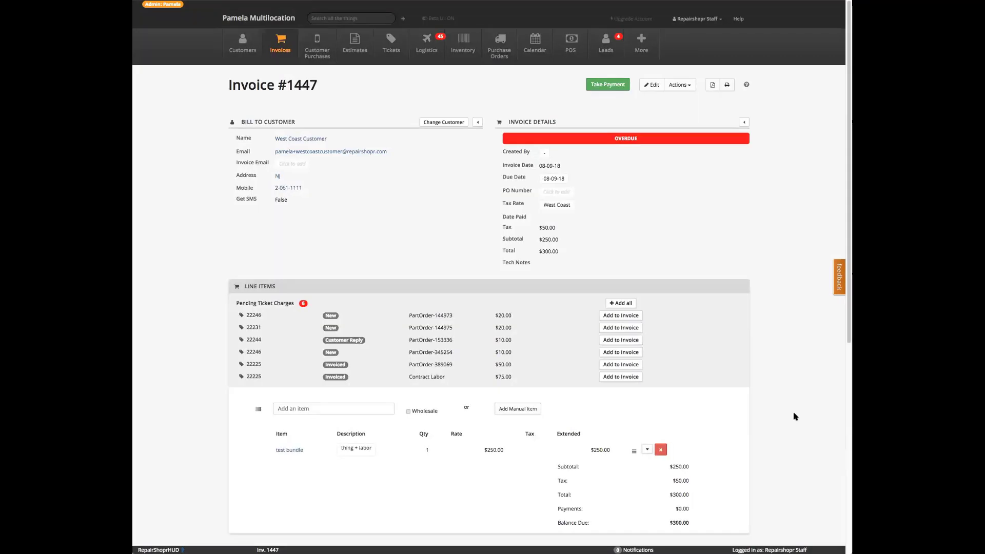
click(645, 449)
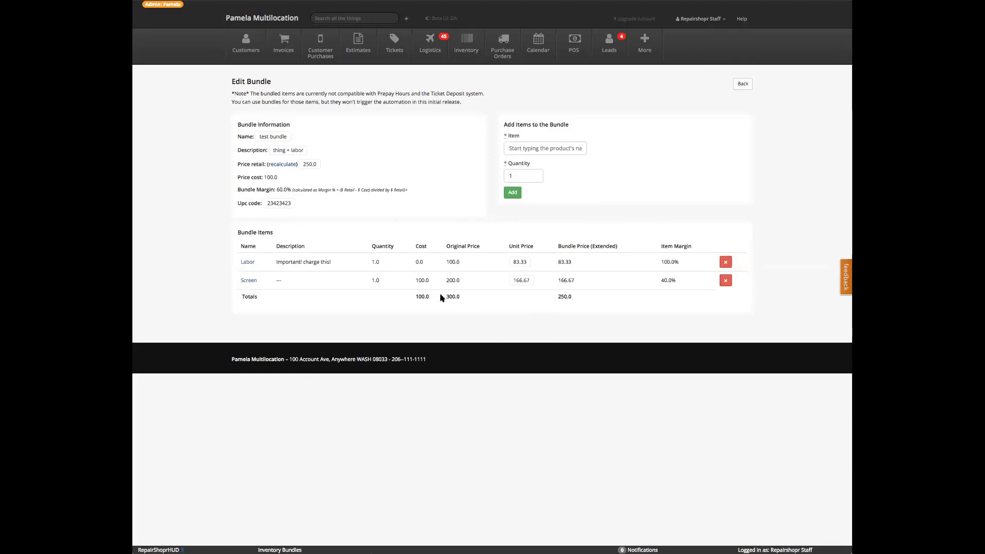
- Open the bundle's Labor product in a new tab and update its retail price to 50
right_click(248, 262)
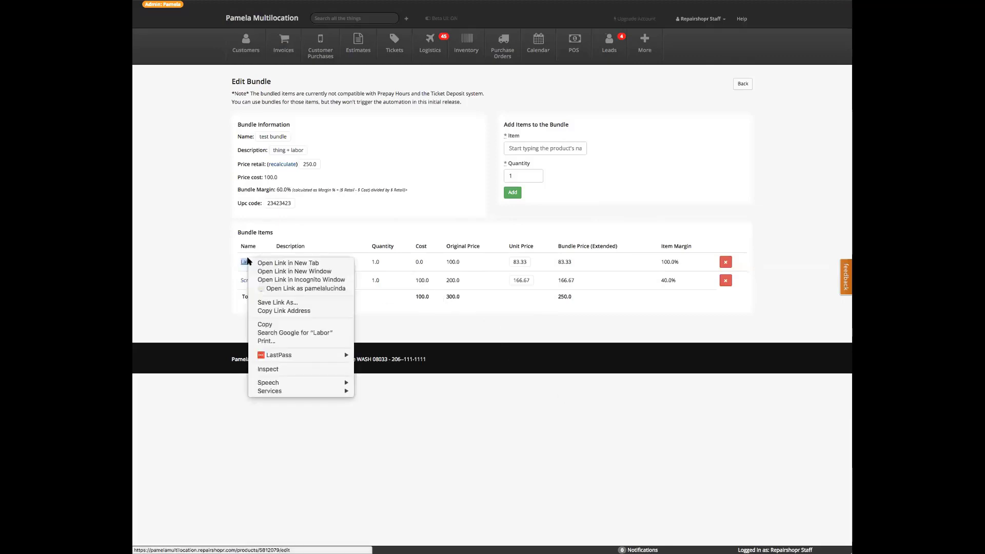
click(270, 265)
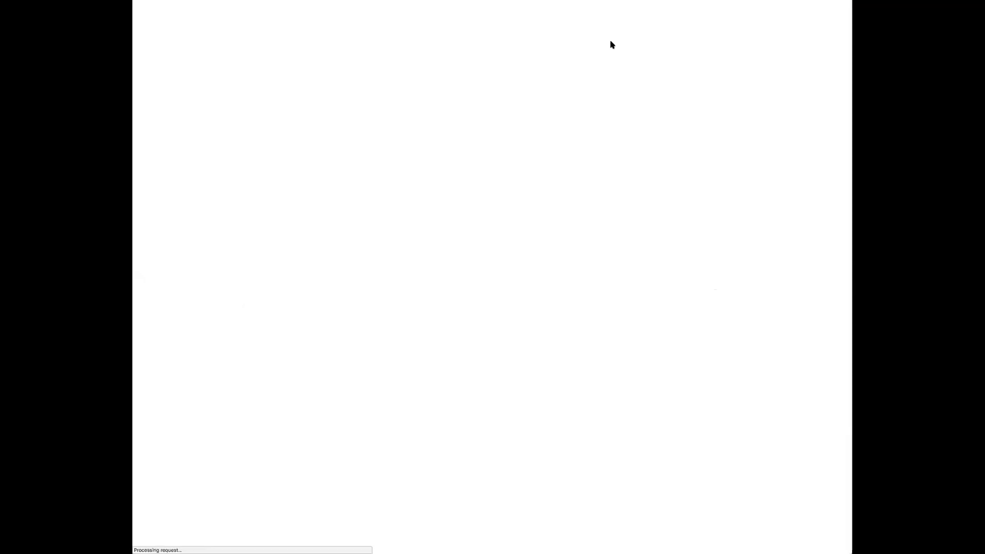
double_click(264, 274)
text(50)
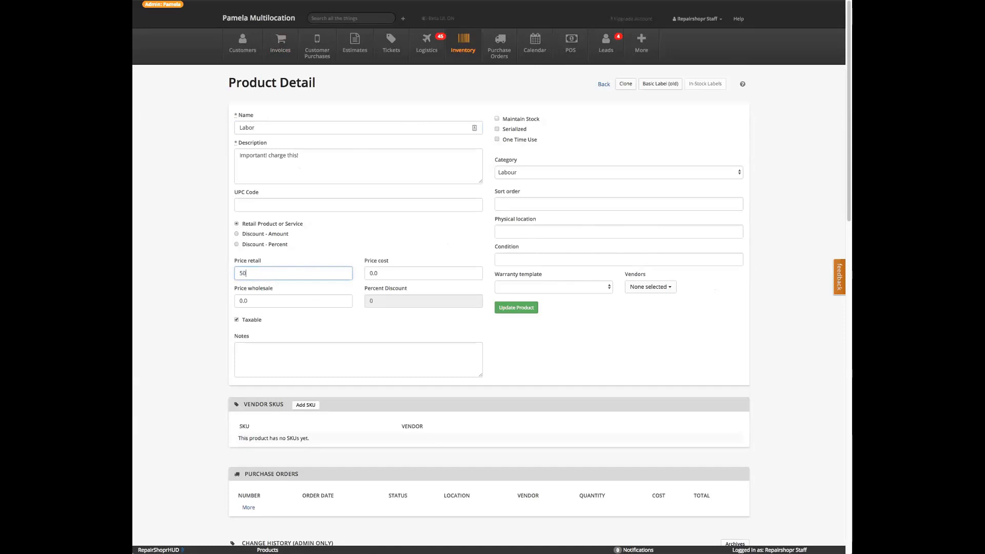
click(506, 310)
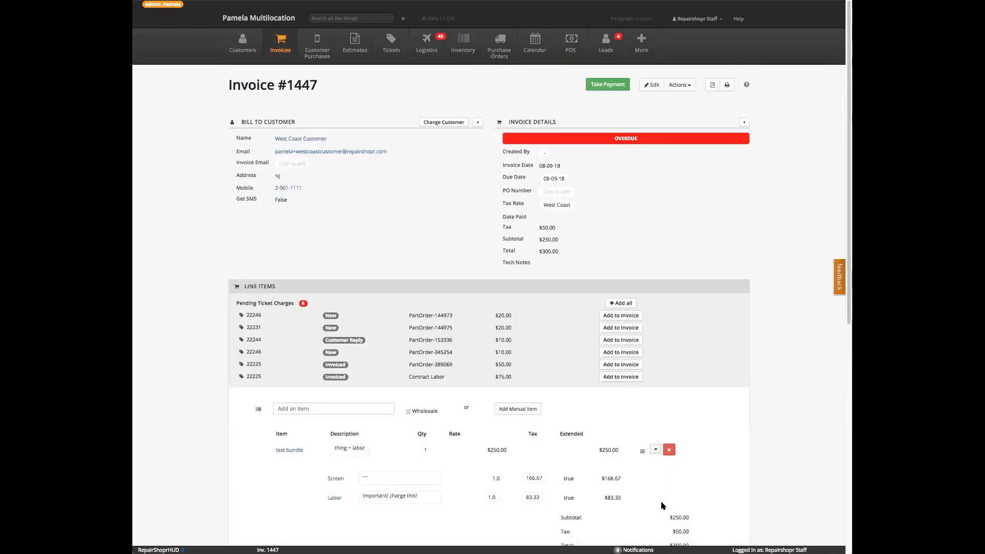
- Expand the "test bundle" line on the invoice to check the prices of its Screen and Labor components
click(645, 449)
scroll(543, 515, down, 1)
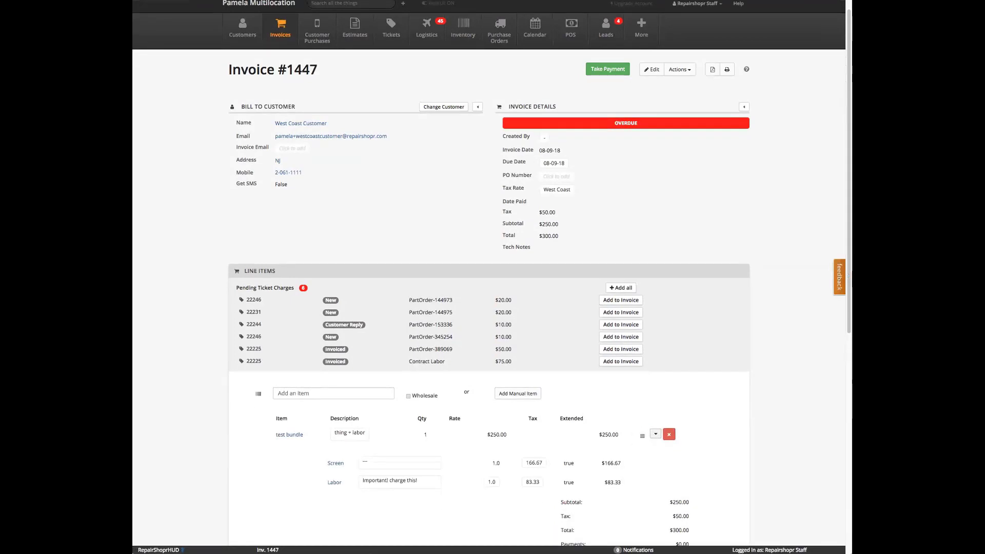
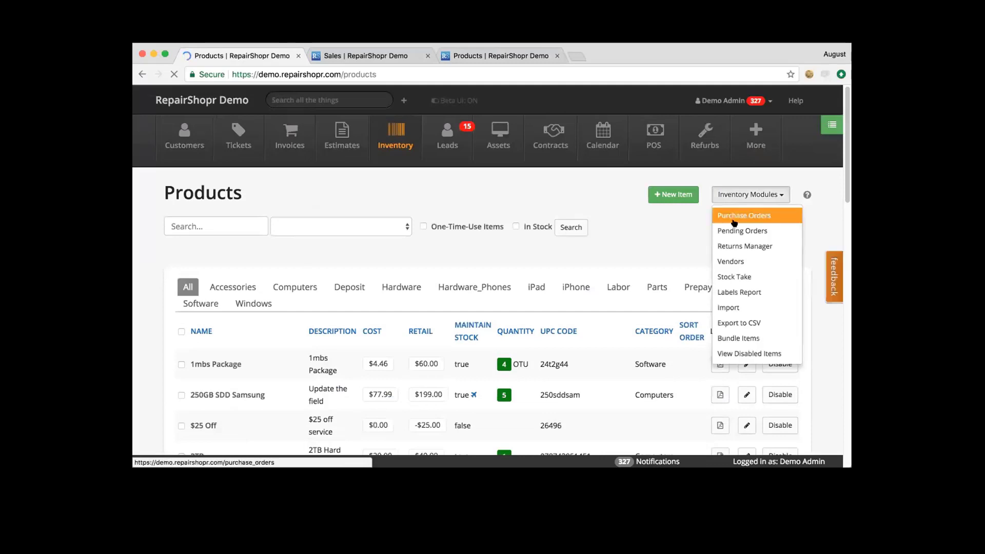
- Open Pending Orders in the demo account and examine the request sources listed for the PowerSupply product
click(734, 226)
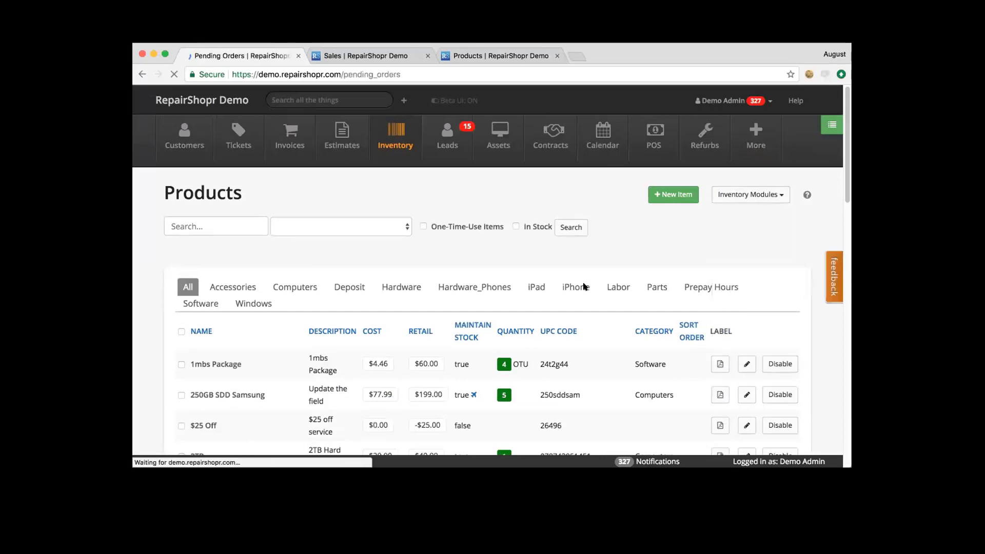
scroll(583, 281, down, 5)
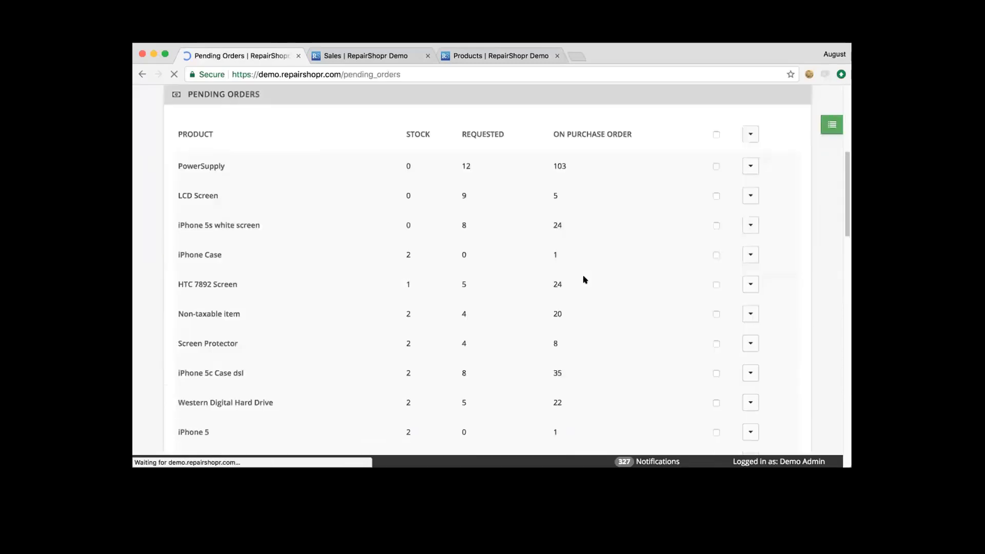
click(750, 167)
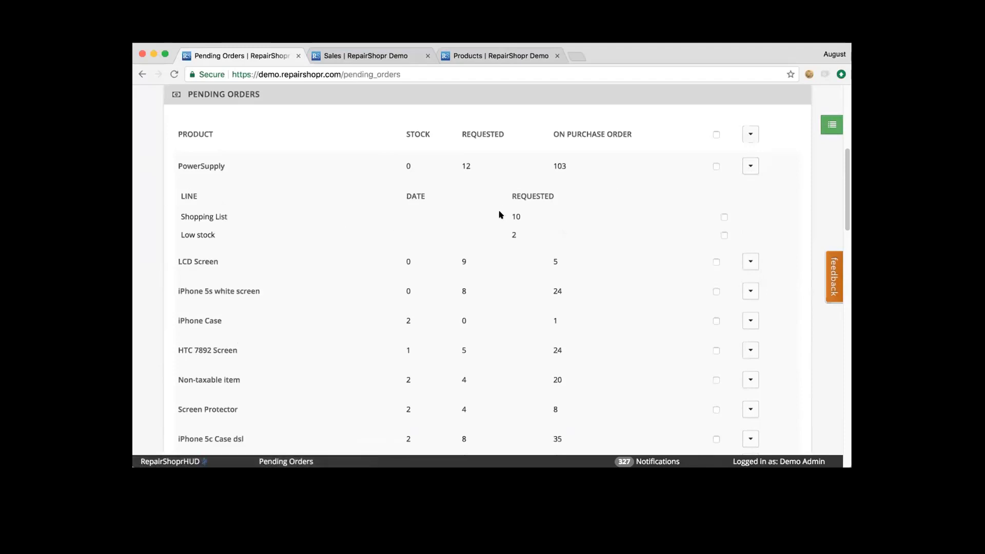
drag(527, 216, 215, 205)
click(215, 205)
scroll(212, 207, up, 1)
scroll(210, 221, up, 5)
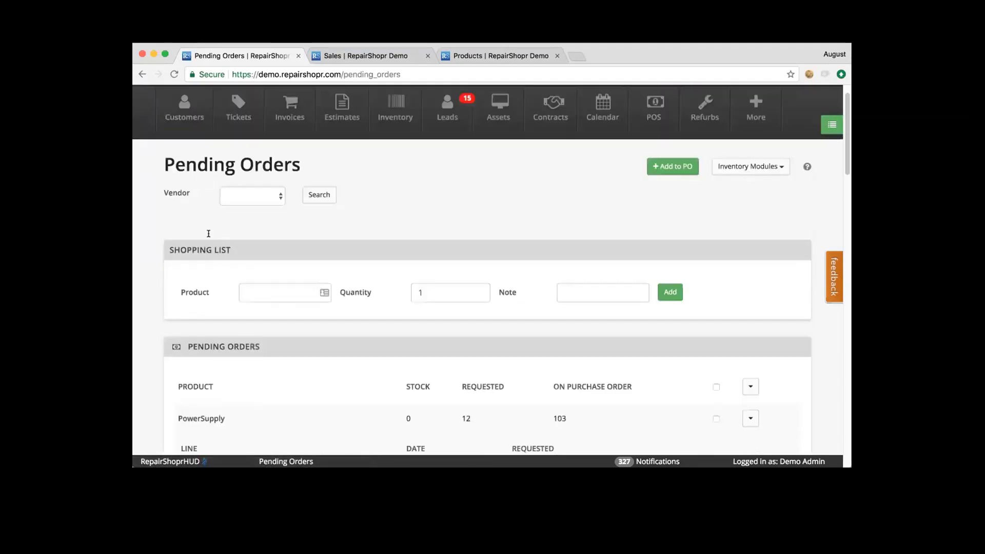
scroll(626, 285, down, 7)
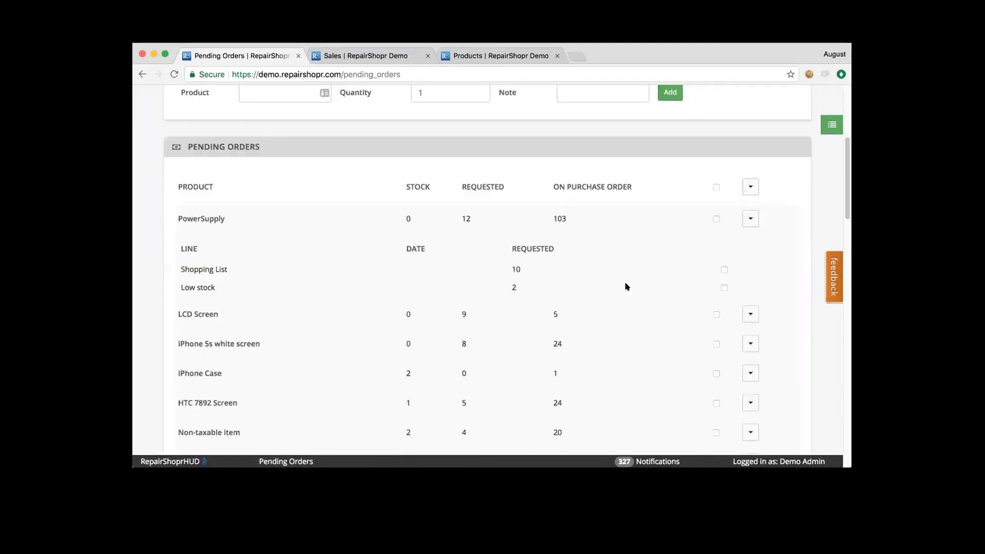
- Examine the request sources of the iPhone 5s white screen, then collapse the expanded product breakdowns
click(750, 210)
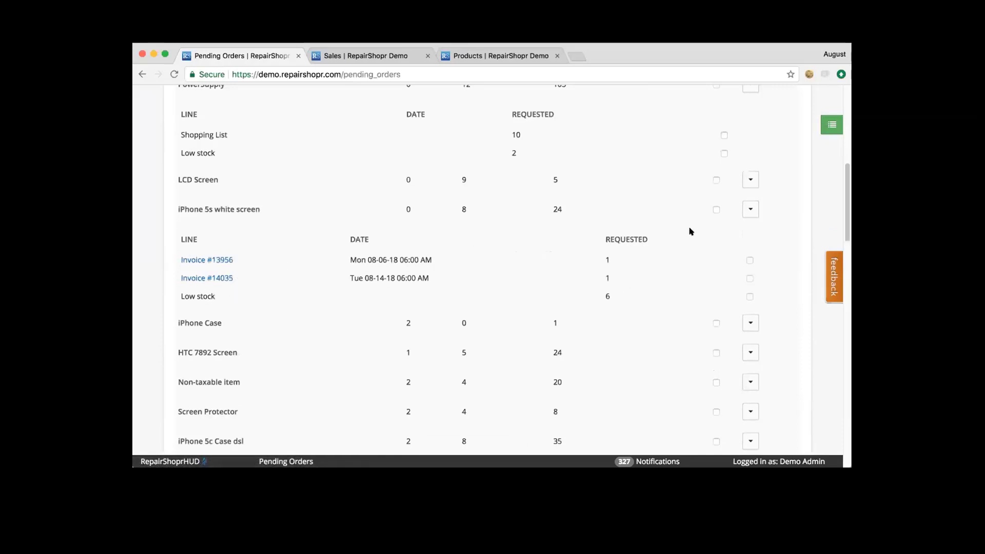
scroll(697, 239, up, 5)
click(749, 300)
click(749, 299)
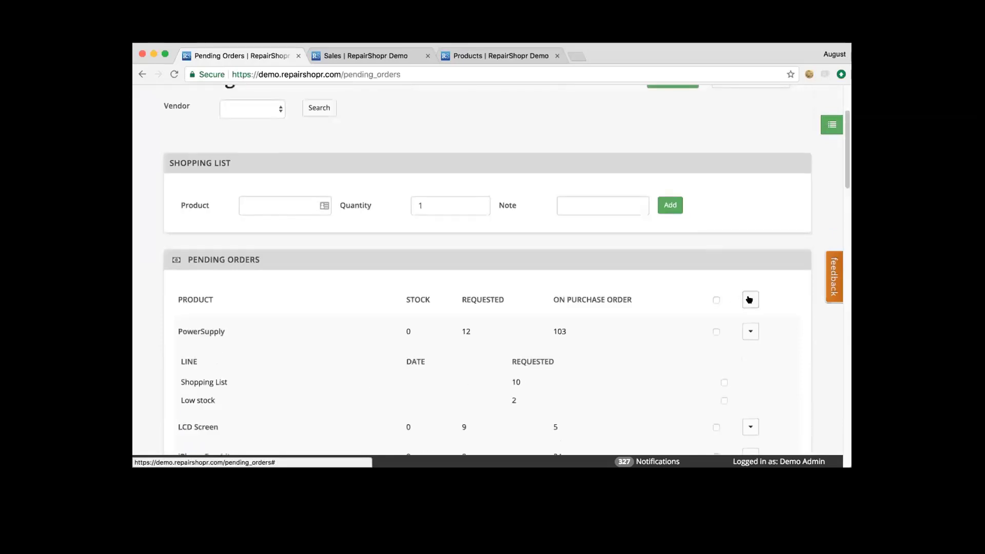
click(750, 332)
scroll(744, 341, down, 3)
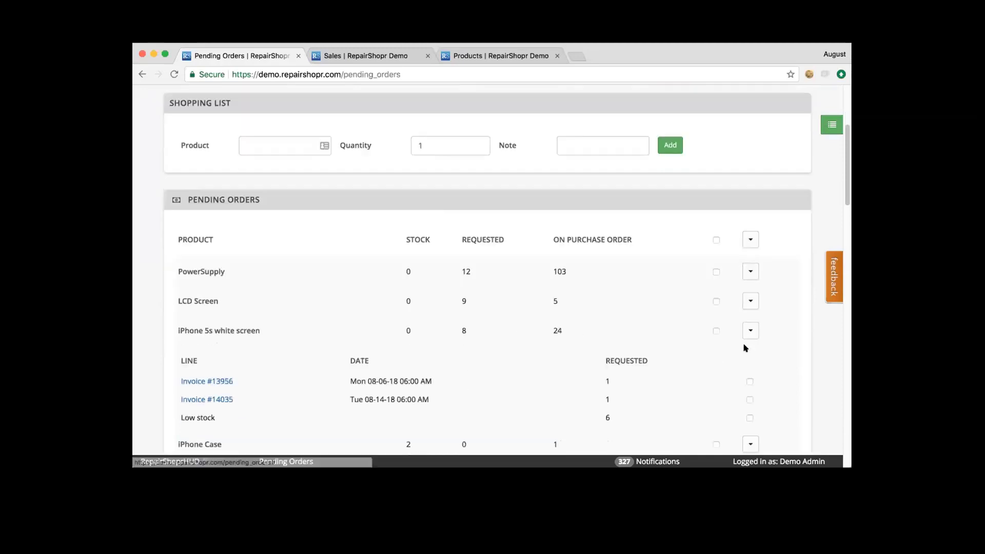
click(748, 253)
scroll(407, 224, up, 5)
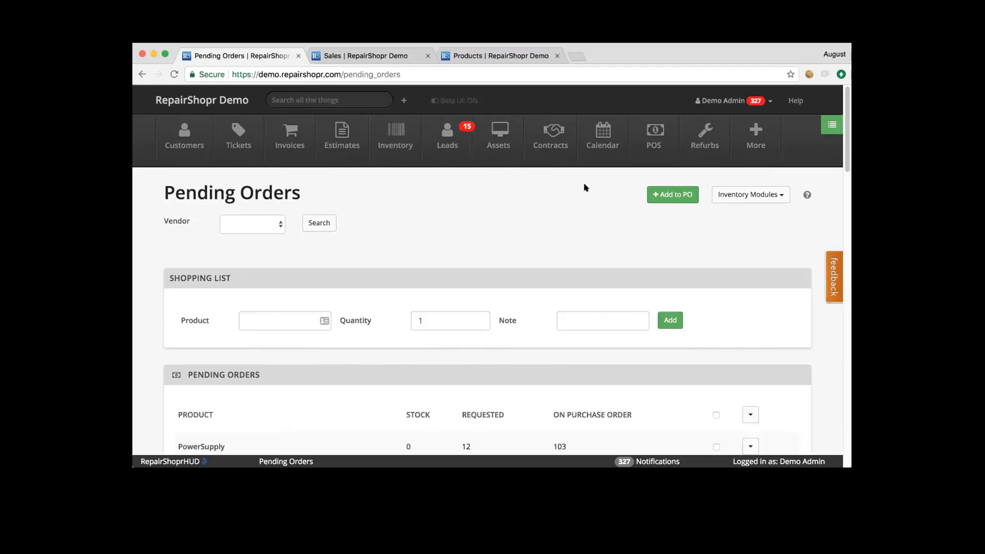
- Open the Purchase Orders list from the inventory modules and look through it
click(733, 198)
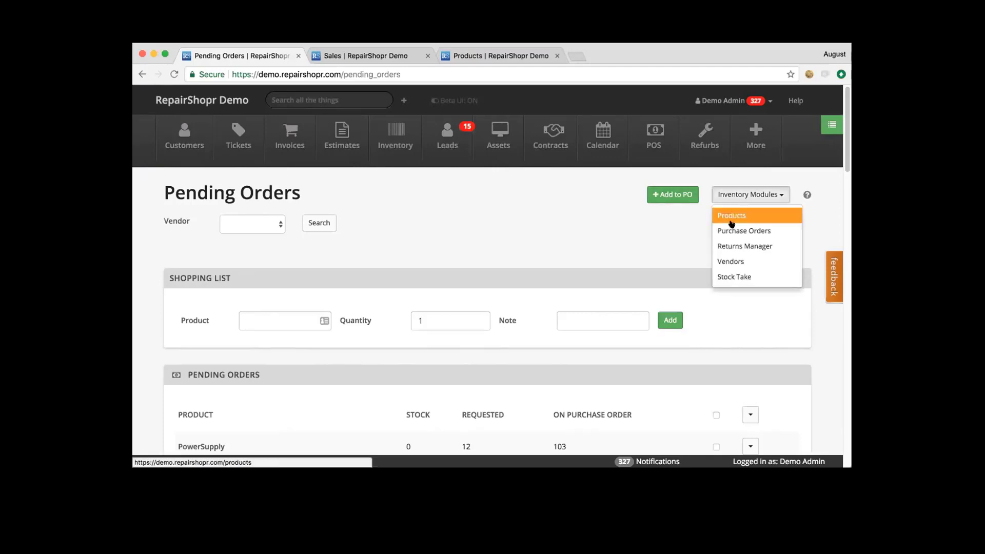
click(793, 230)
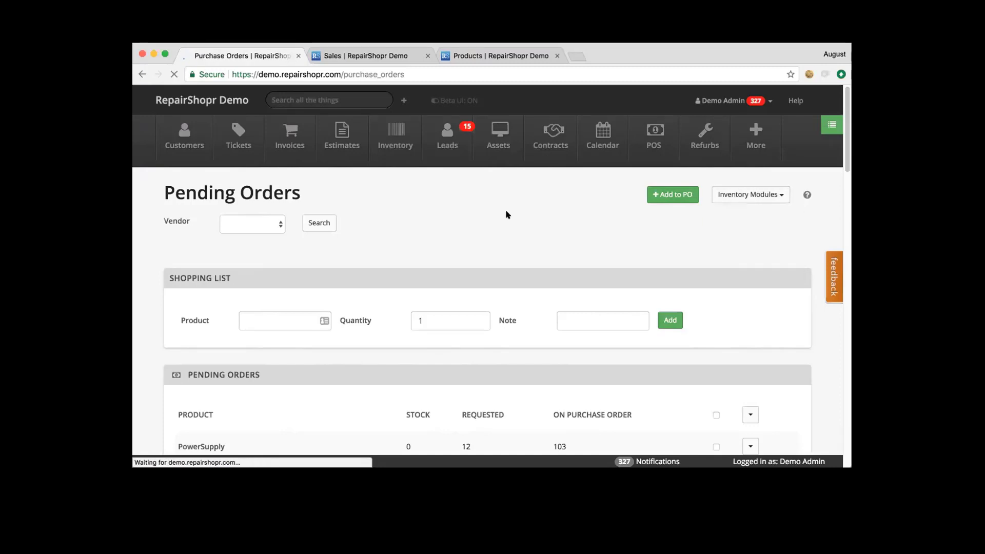
scroll(458, 242, down, 3)
scroll(422, 243, down, 1)
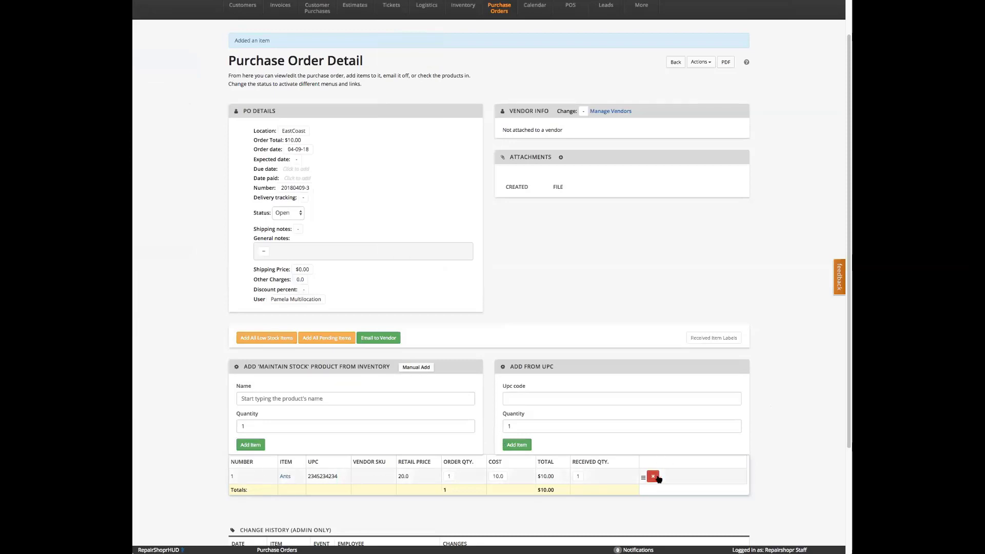
- Examine the retail price and cost of the Ants line on the EastCoast purchase order
click(398, 477)
scroll(470, 489, down, 1)
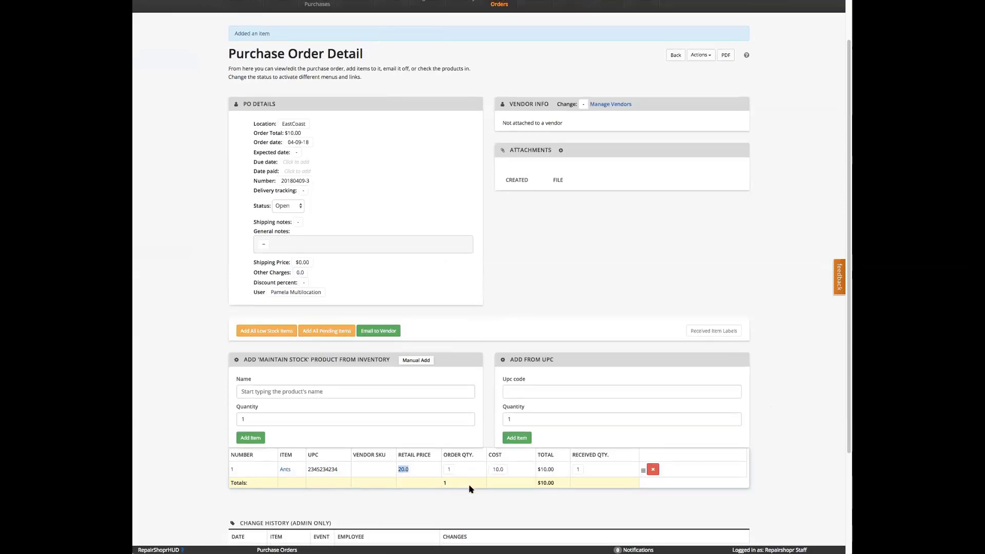
scroll(470, 489, down, 1)
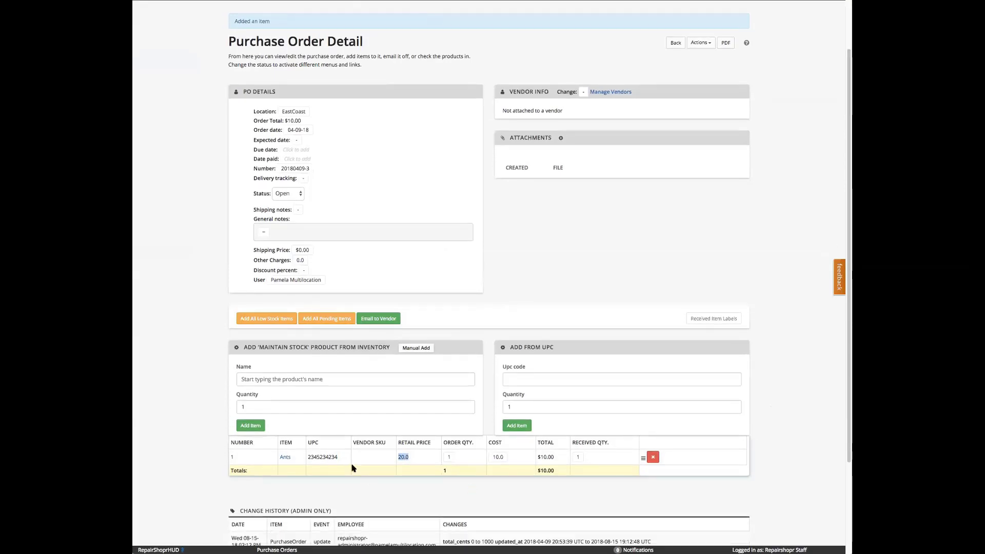
right_click(282, 458)
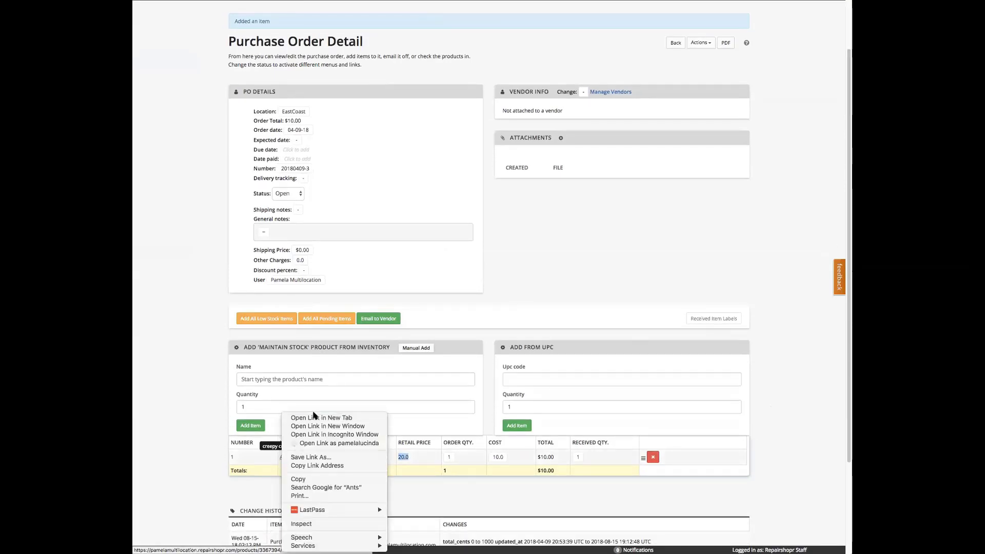
click(416, 459)
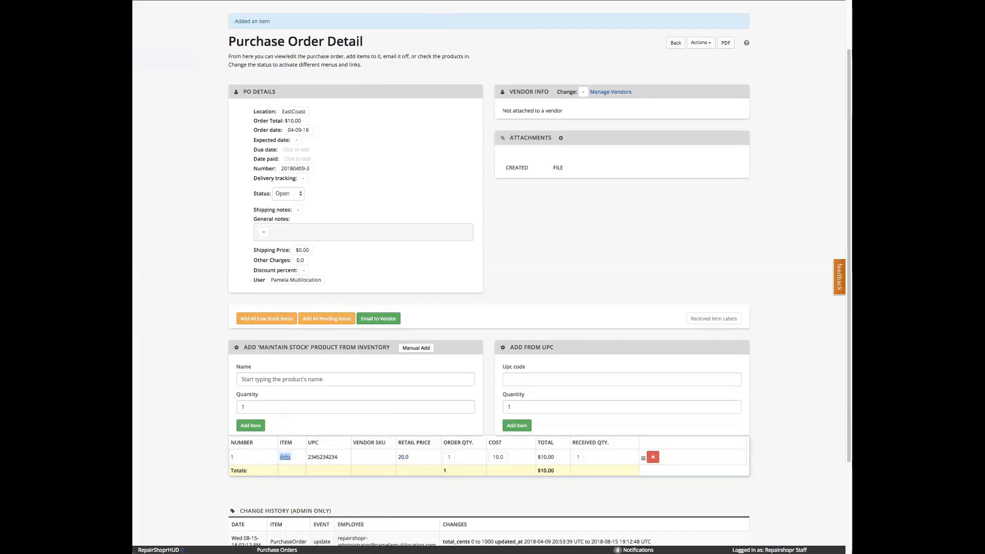
click(493, 457)
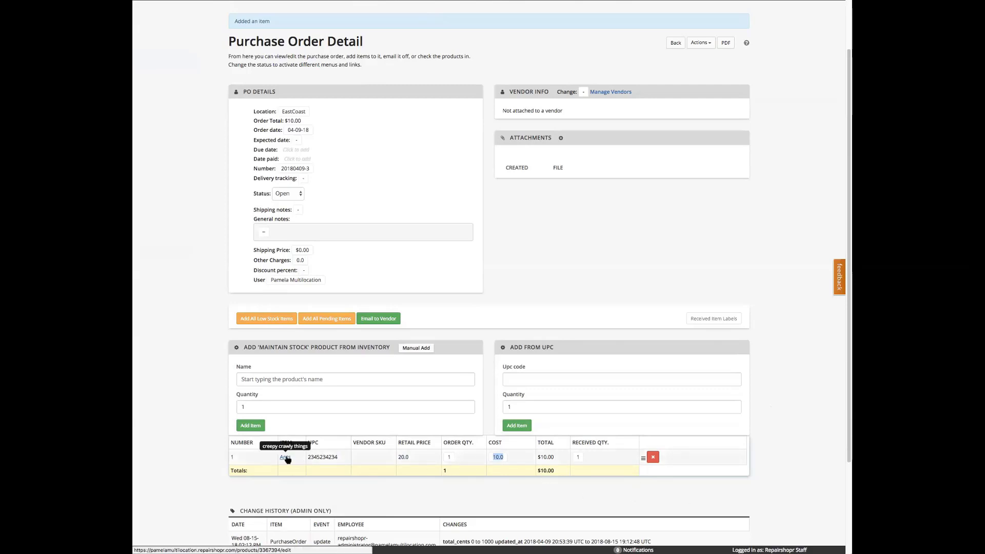
drag(396, 457, 411, 457)
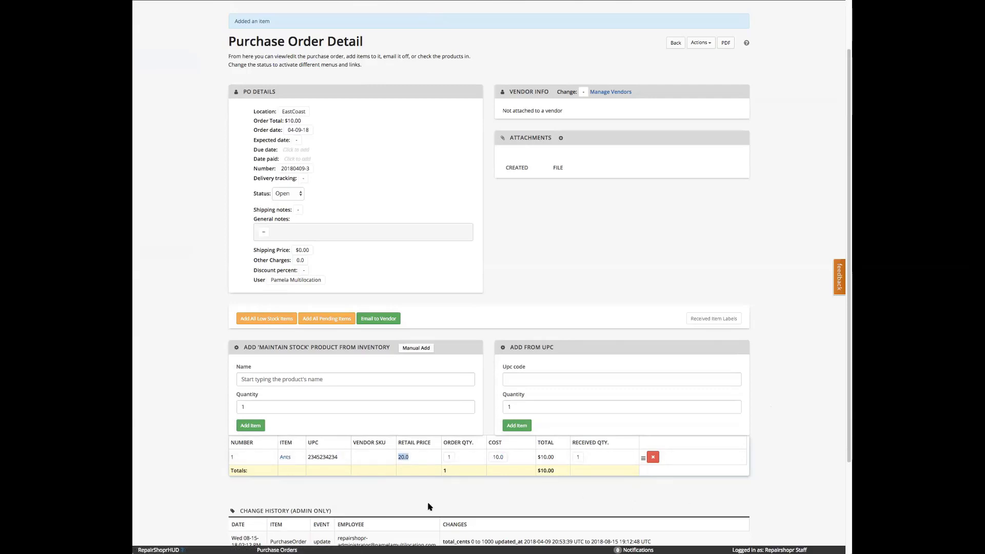